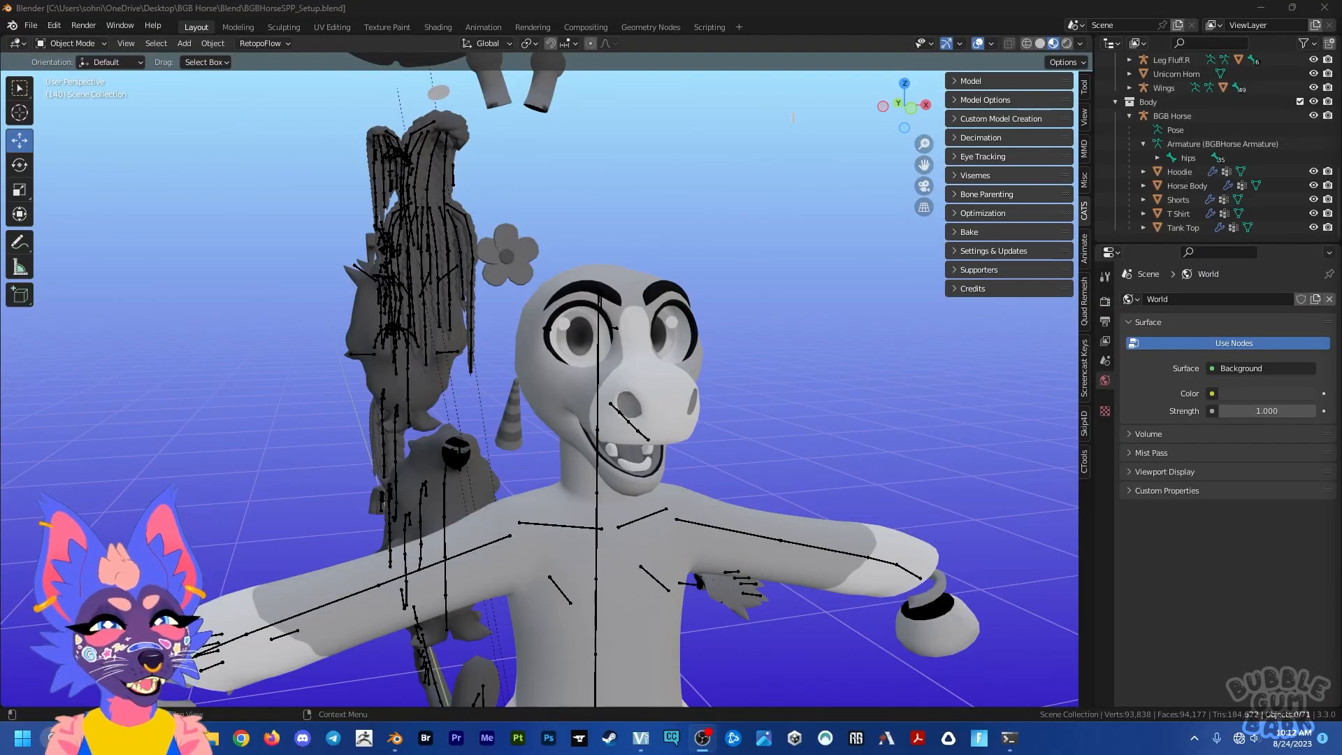
# Step: Examine the horse base model, its armature and the separate attachment parts laid out in the setup file
pyautogui.scroll(-10, 644, 447)
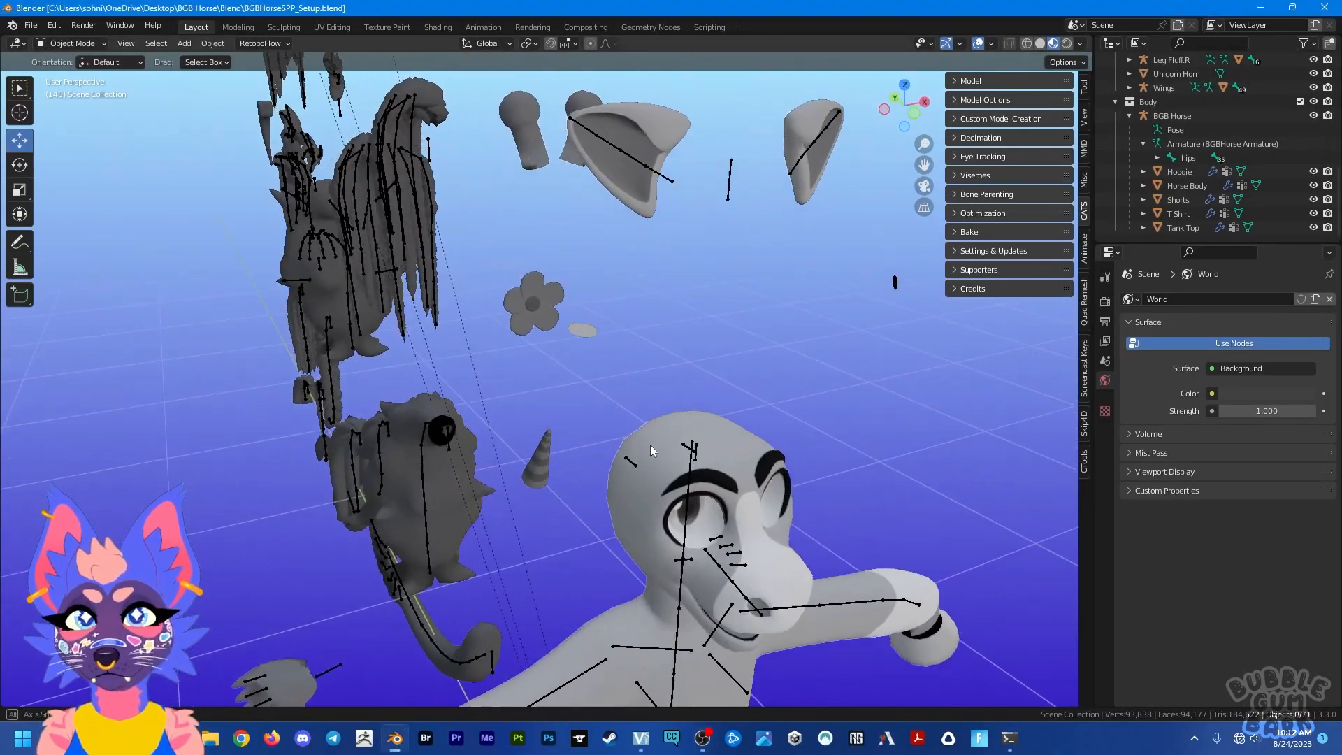
pyautogui.moveTo(678, 430)
pyautogui.mouseDown(button='middle')
pyautogui.moveTo(468, 395)
pyautogui.moveTo(657, 425)
pyautogui.mouseUp(button='middle')
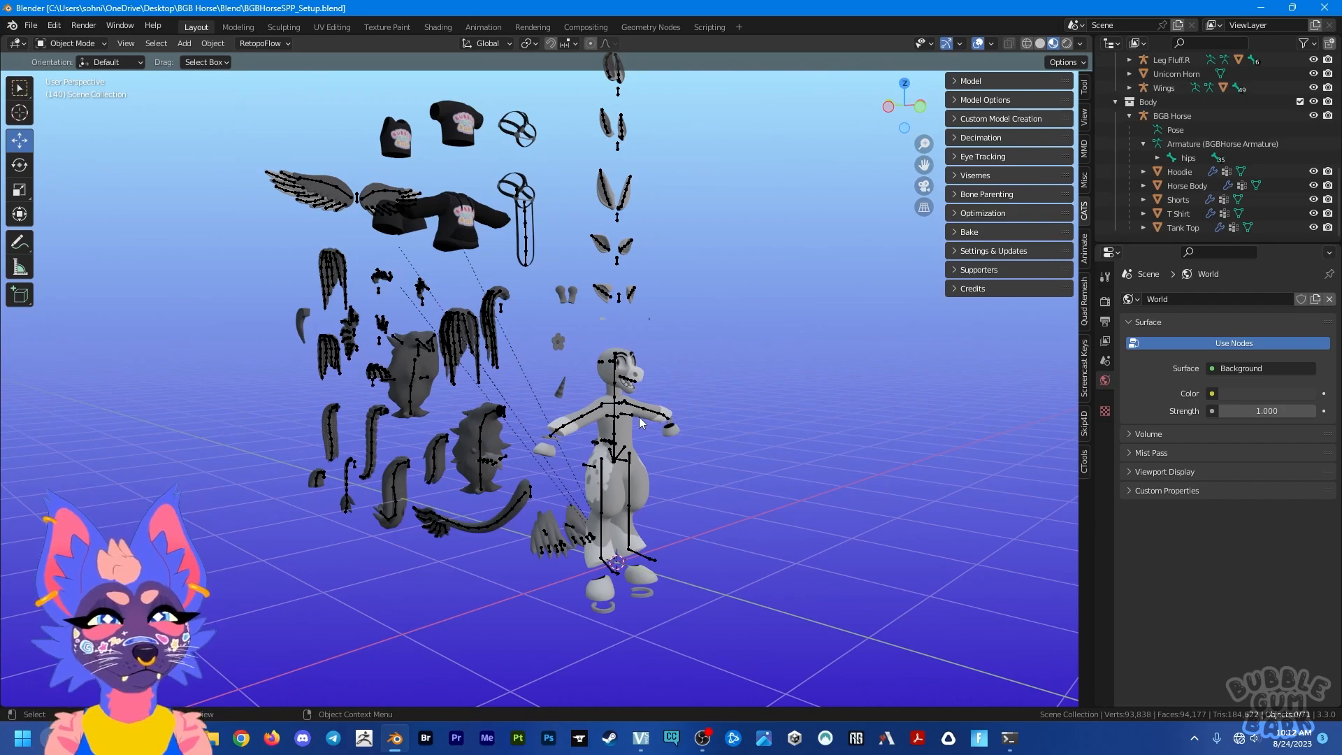
pyautogui.moveTo(660, 383)
pyautogui.mouseDown(button='middle')
pyautogui.moveTo(657, 403)
pyautogui.moveTo(520, 392)
pyautogui.moveTo(663, 394)
pyautogui.mouseUp(button='middle')
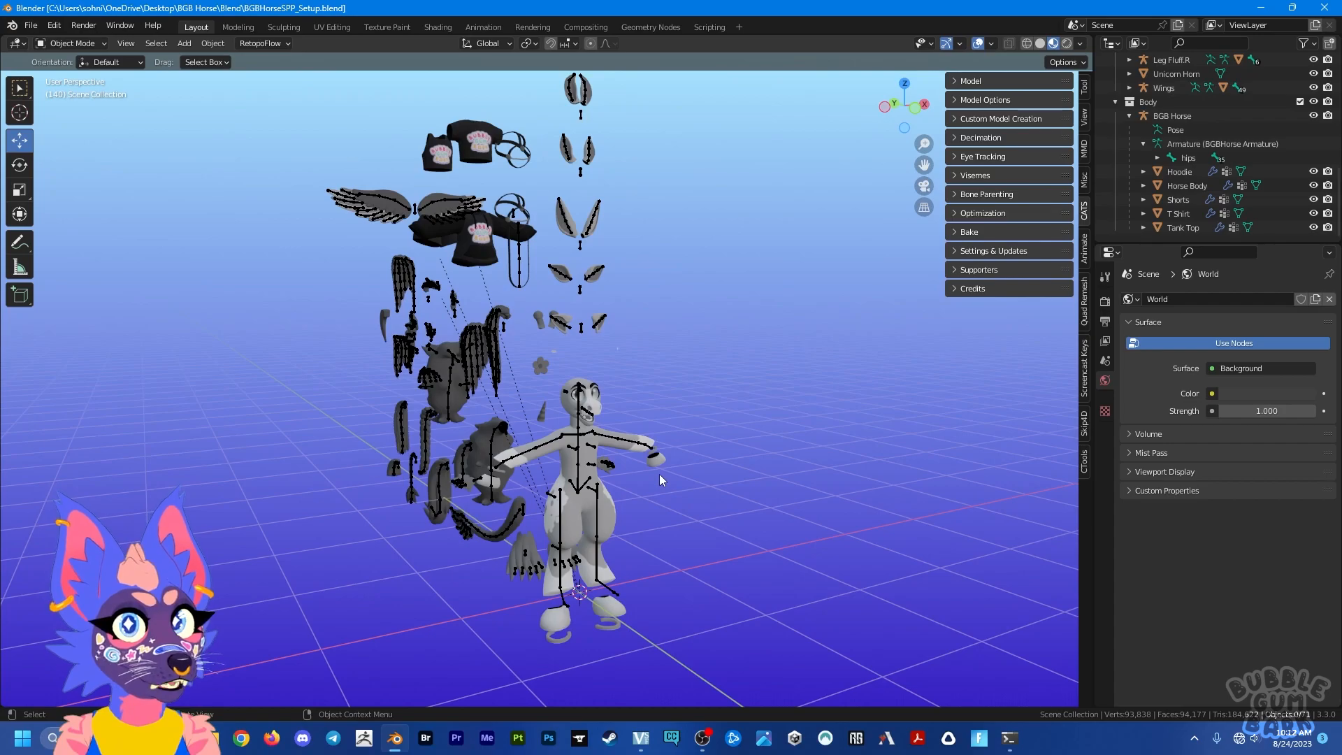
pyautogui.moveTo(498, 545); pyautogui.dragTo(586, 501, button='middle')
pyautogui.click(586, 502)
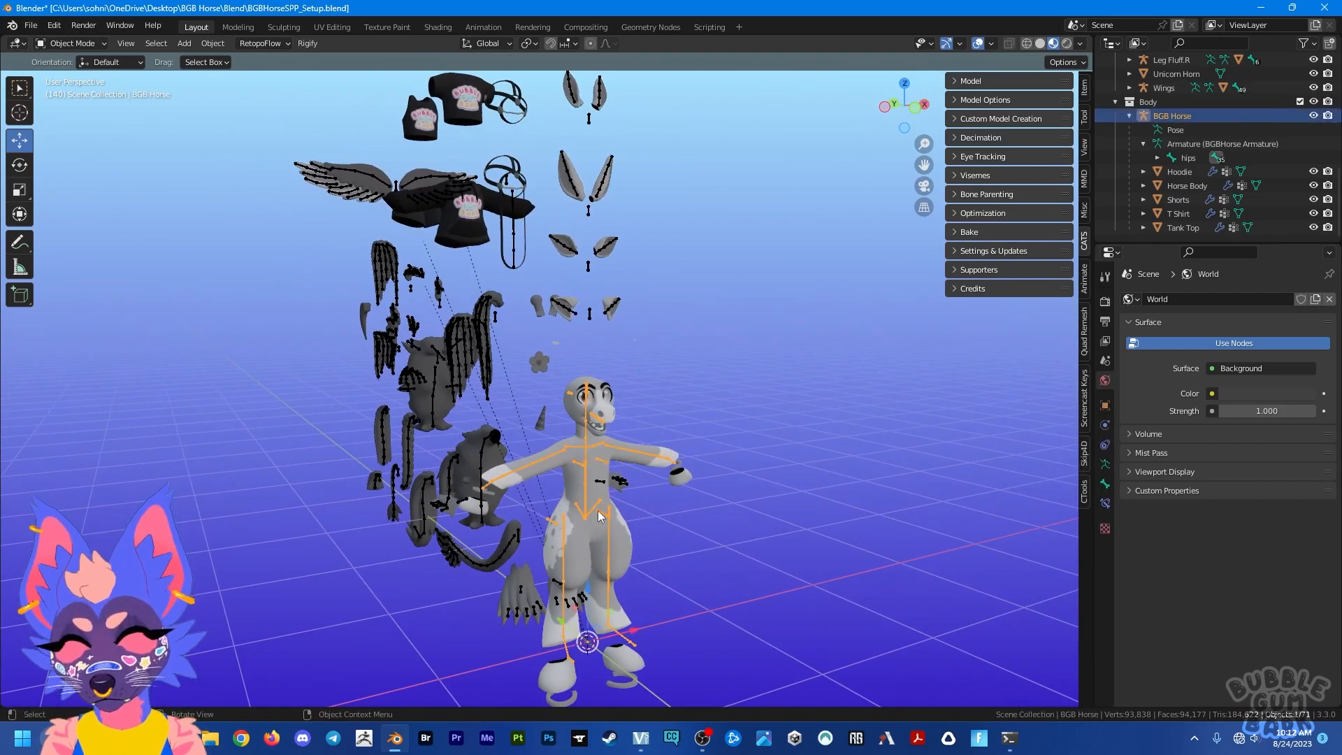
pyautogui.press('g')
pyautogui.click(609, 495)
pyautogui.hotkey('ctrl', 'z')
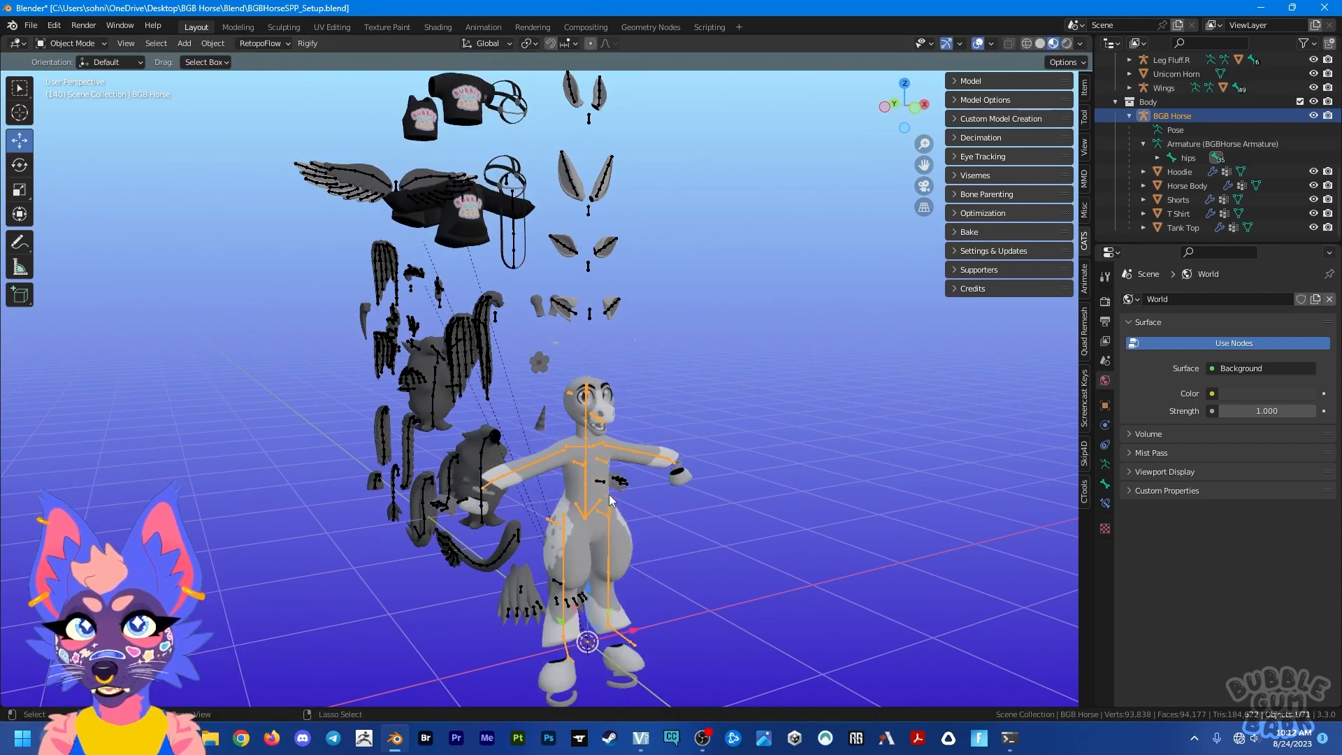
pyautogui.click(773, 421)
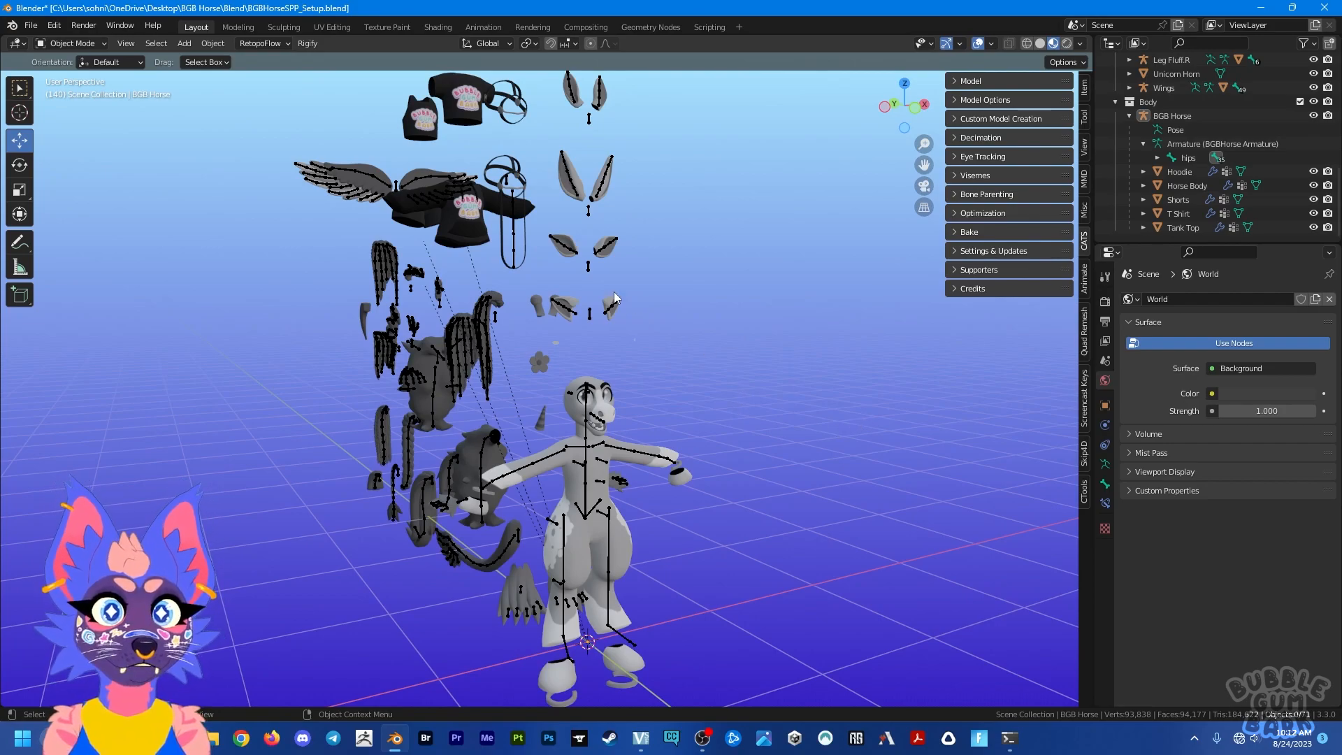
# Step: Open the recent file BGBHorse.blend without saving the changes to BGBHorseSPP_Setup.blend
pyautogui.click(31, 25)
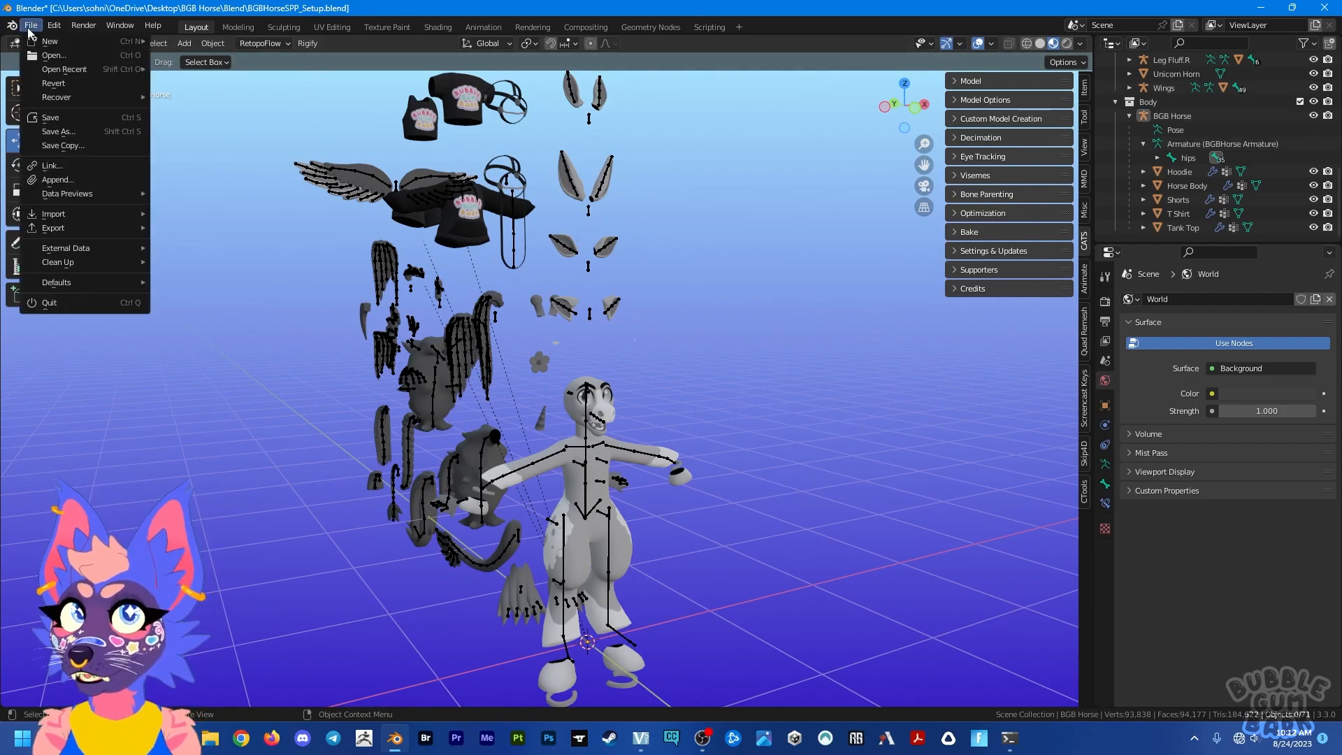
pyautogui.moveTo(61, 71)
pyautogui.click(207, 84)
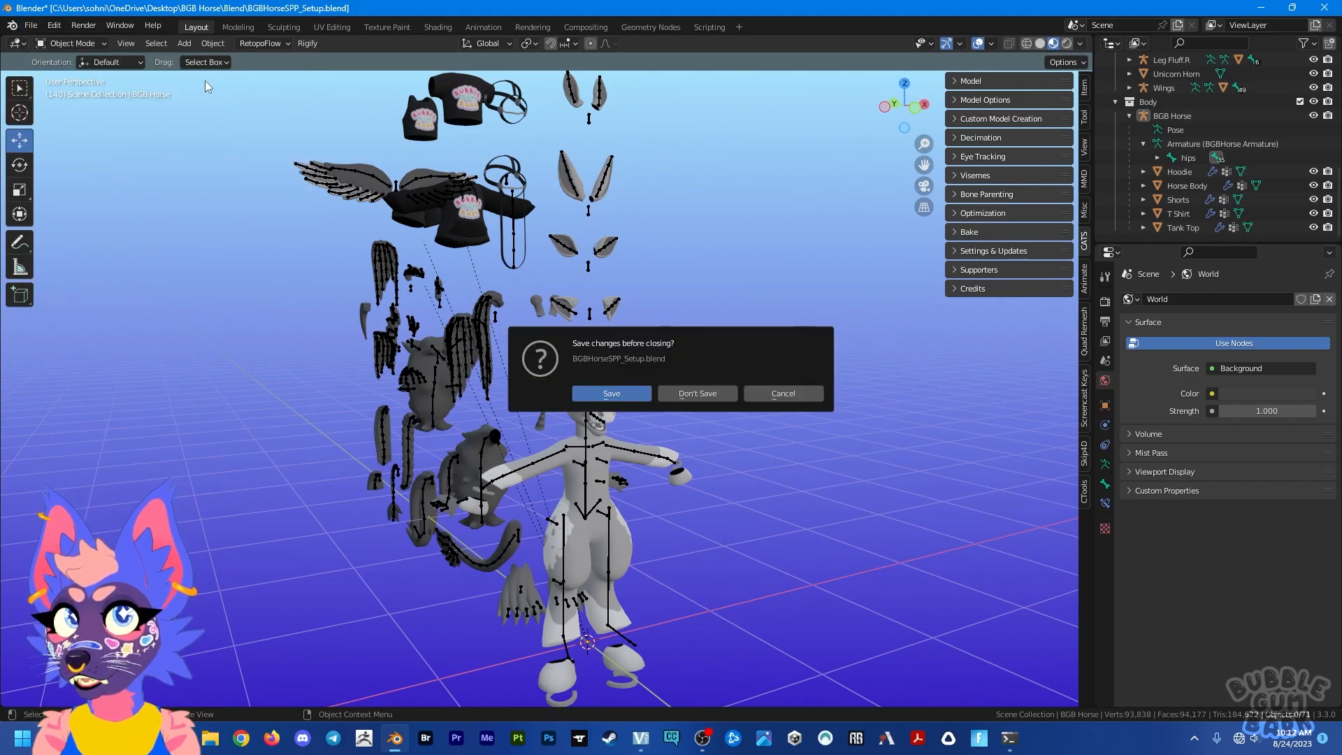
pyautogui.click(708, 392)
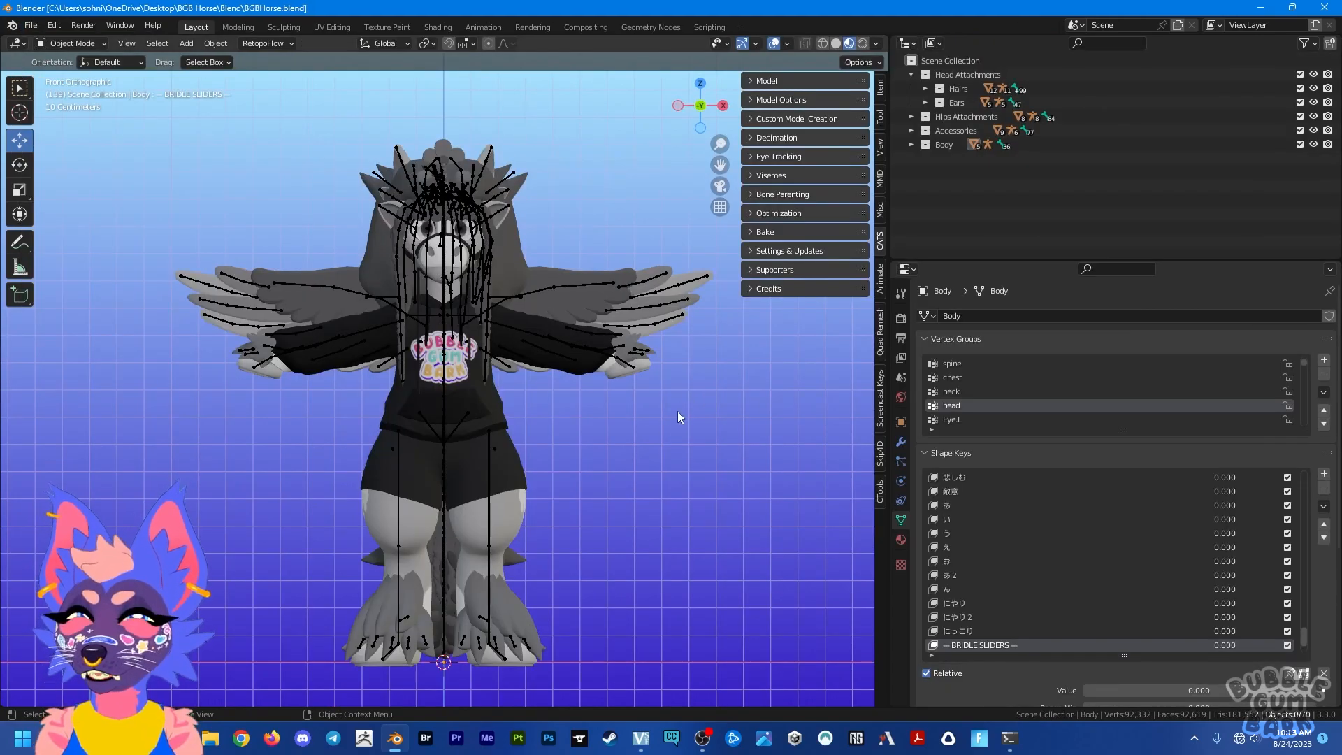
# Step: Hide the Head Attachments, Hips Attachments and Accessories collections so only the Body collection stays shown
pyautogui.moveTo(585, 421); pyautogui.dragTo(517, 392, button='middle')
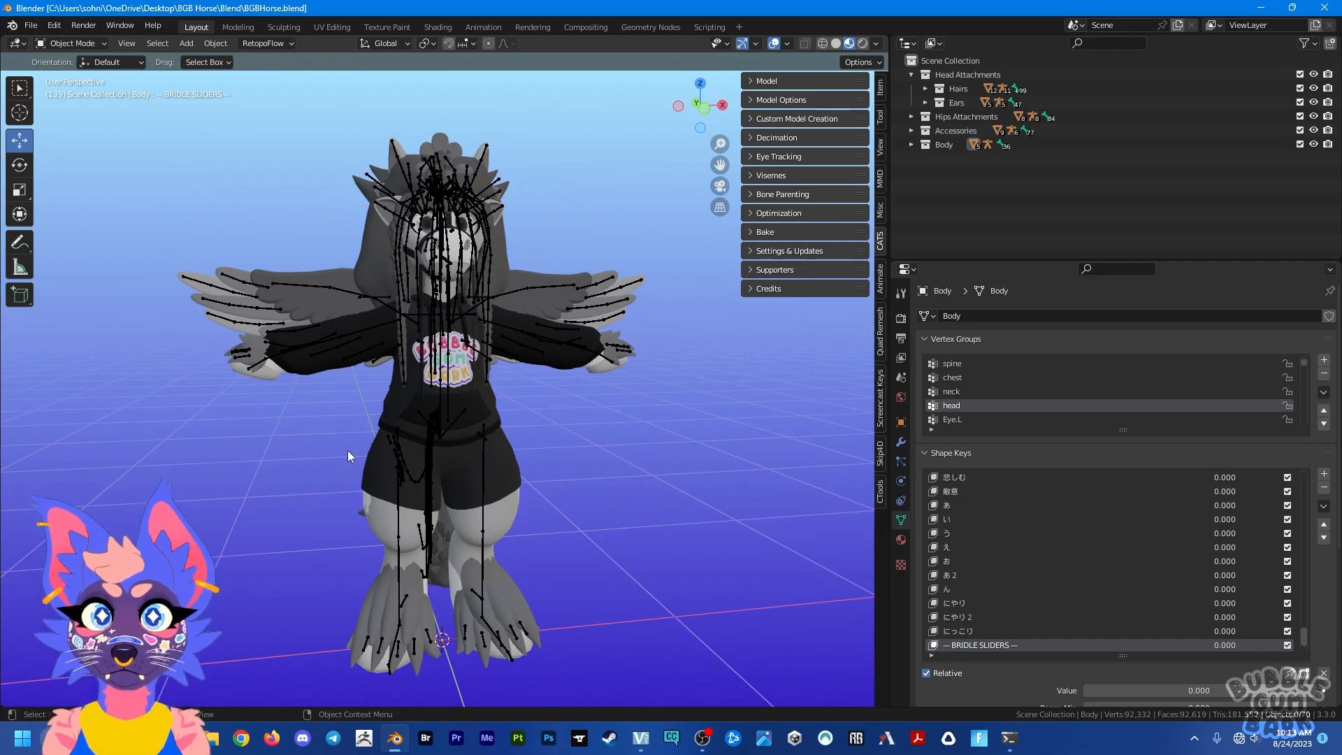
pyautogui.moveTo(410, 387)
pyautogui.mouseDown(button='middle')
pyautogui.moveTo(492, 409)
pyautogui.moveTo(412, 395)
pyautogui.mouseUp(button='middle')
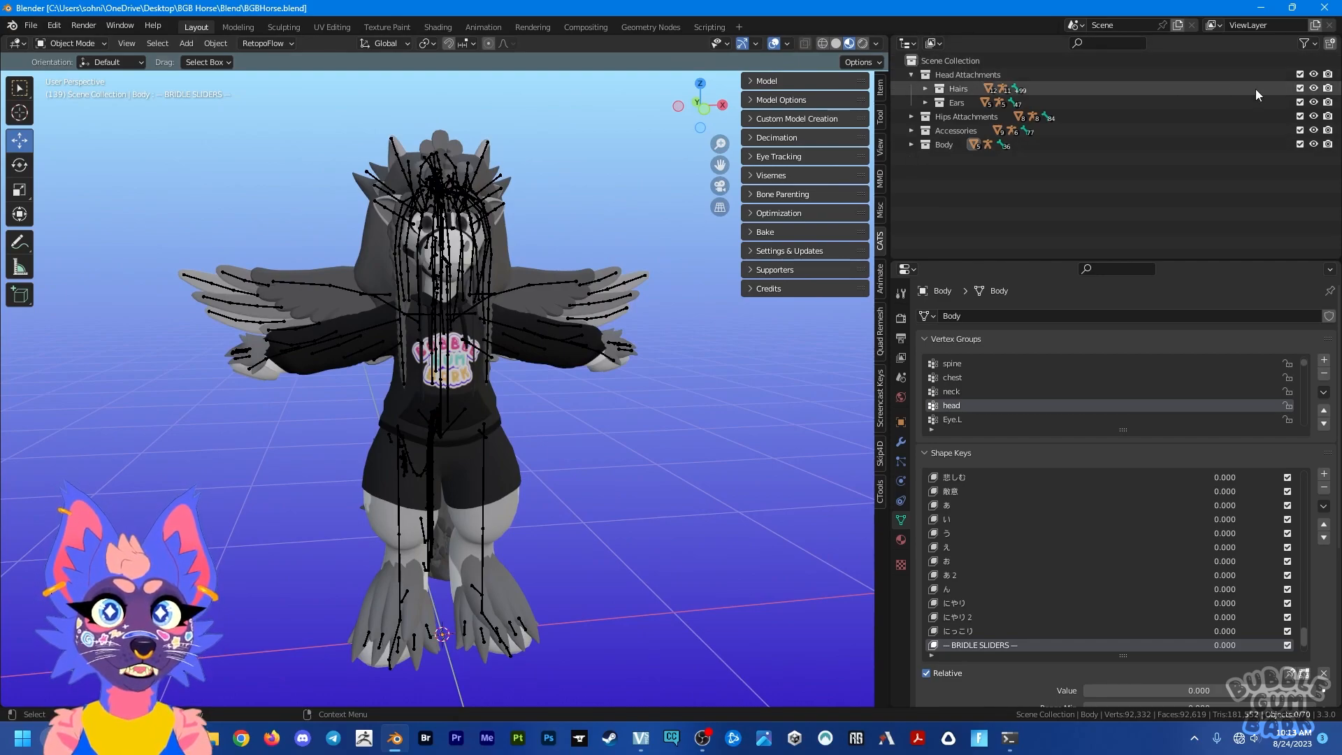
pyautogui.click(1313, 74)
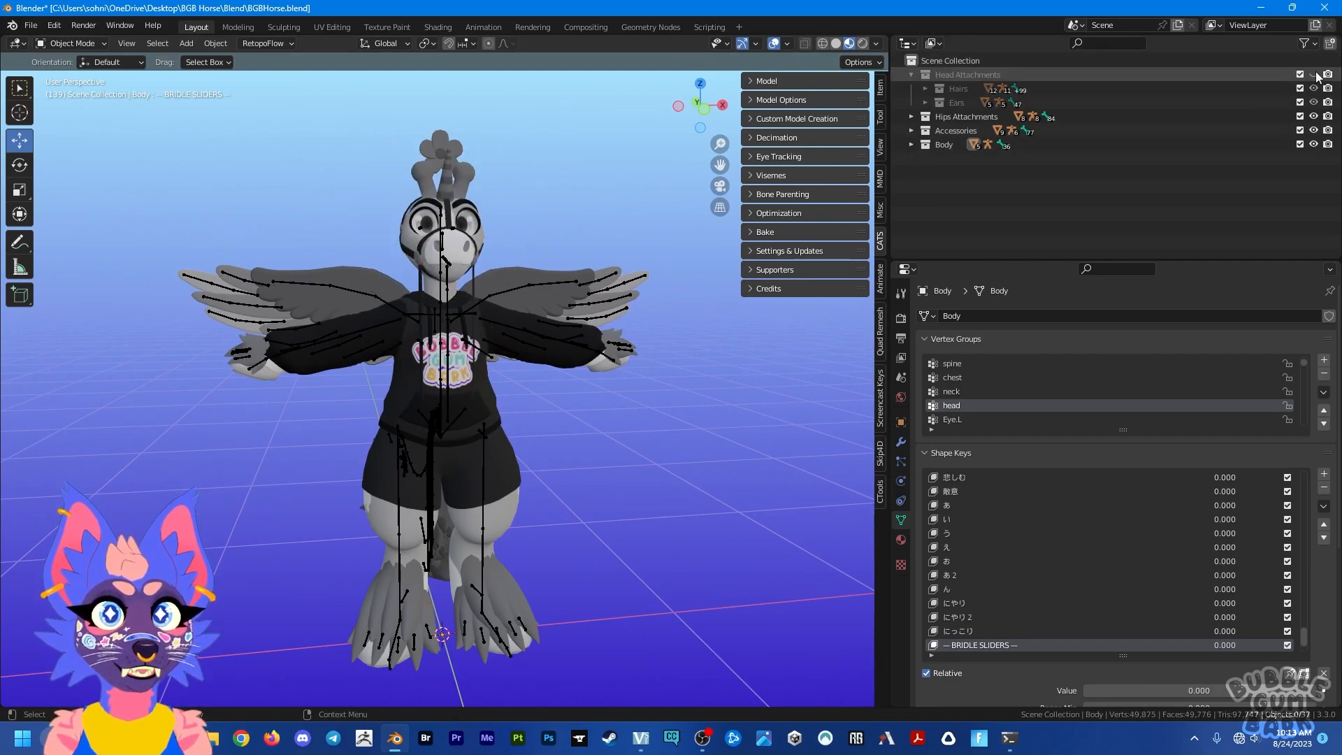
pyautogui.click(1313, 116)
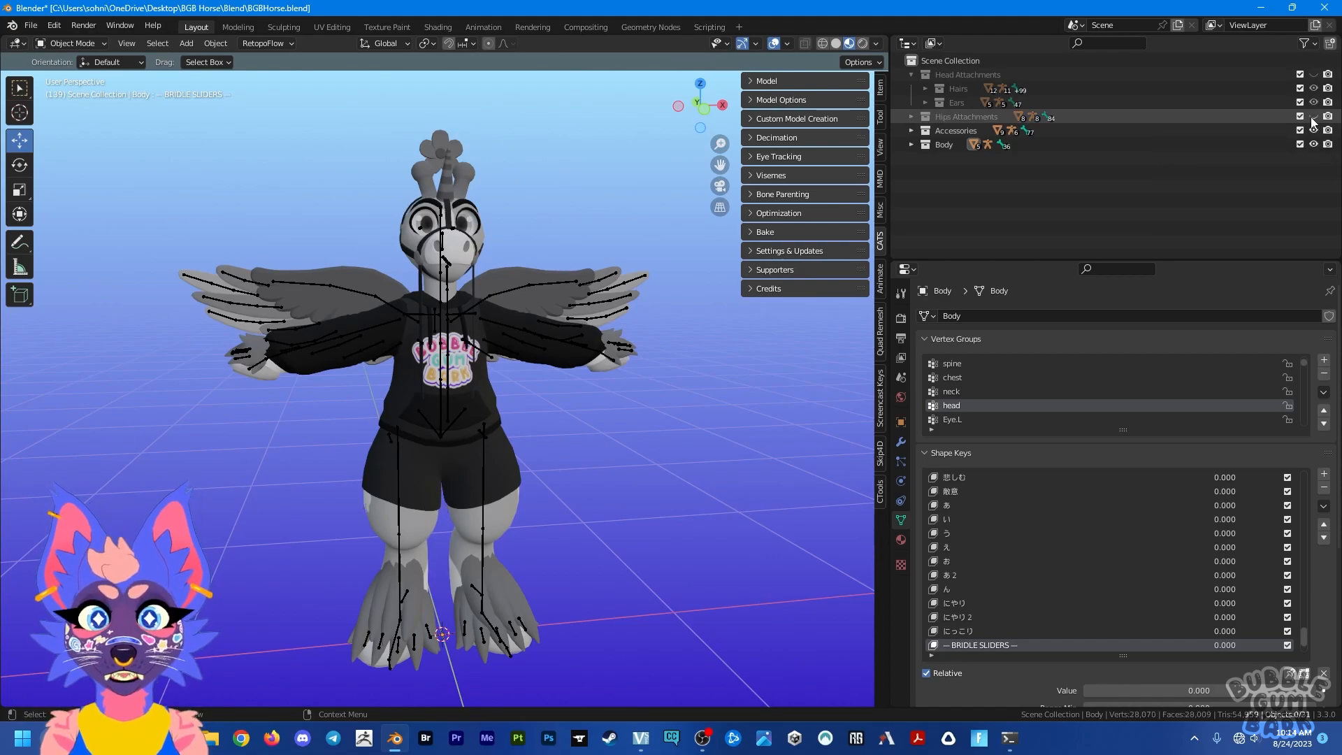
pyautogui.click(1313, 130)
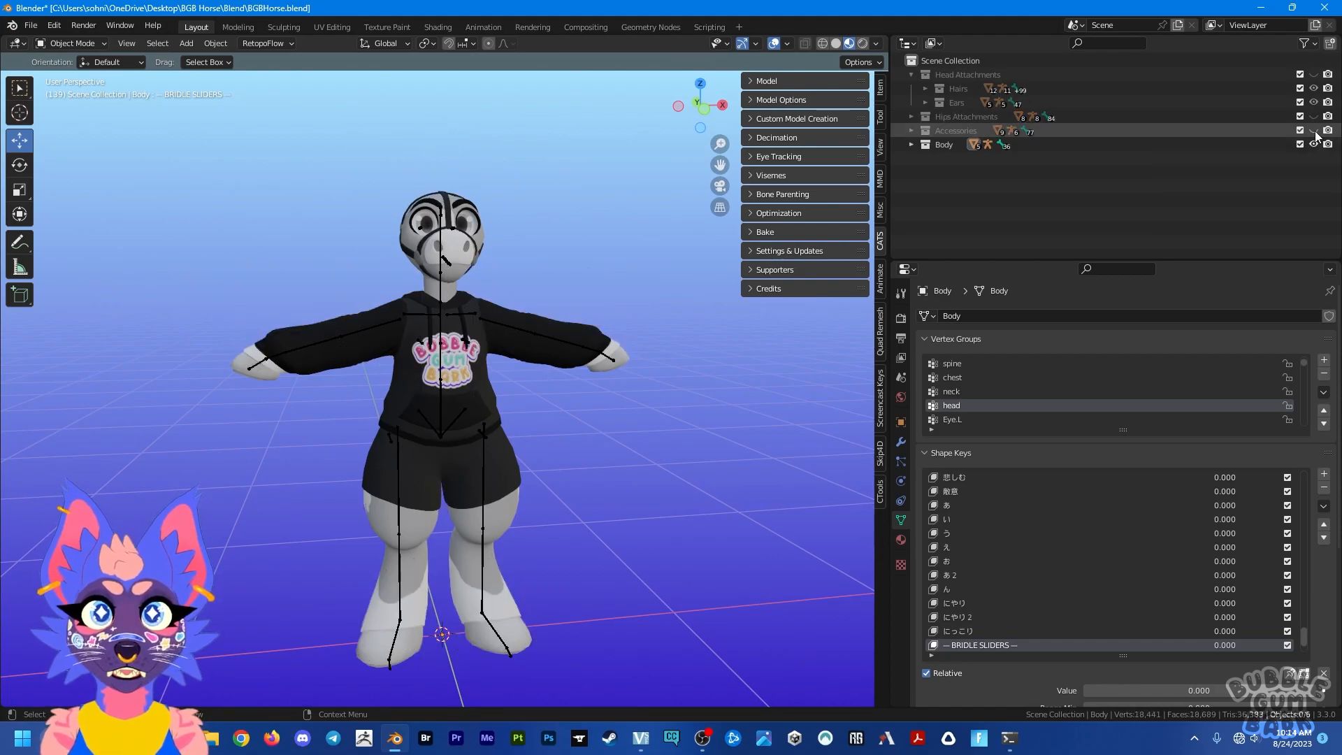
# Step: Expand the Body collection and hide the Hoodie, Shorts, T Shirt and Tank Top meshes
pyautogui.click(911, 144)
pyautogui.moveTo(514, 321)
pyautogui.mouseDown(button='middle')
pyautogui.moveTo(627, 320)
pyautogui.moveTo(455, 341)
pyautogui.moveTo(338, 316)
pyautogui.moveTo(603, 327)
pyautogui.moveTo(509, 331)
pyautogui.mouseUp(button='middle')
pyautogui.scroll(-1, 1114, 197)
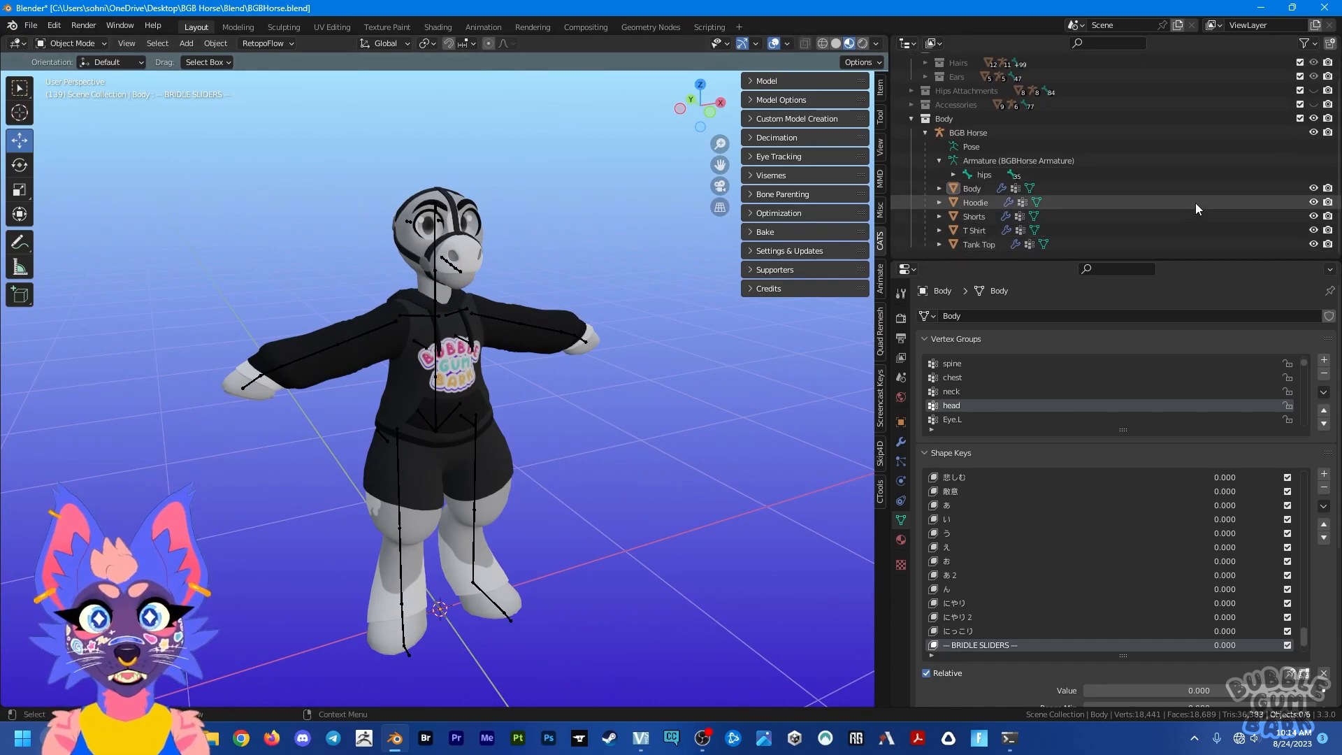
pyautogui.moveTo(1313, 202); pyautogui.dragTo(1316, 261)
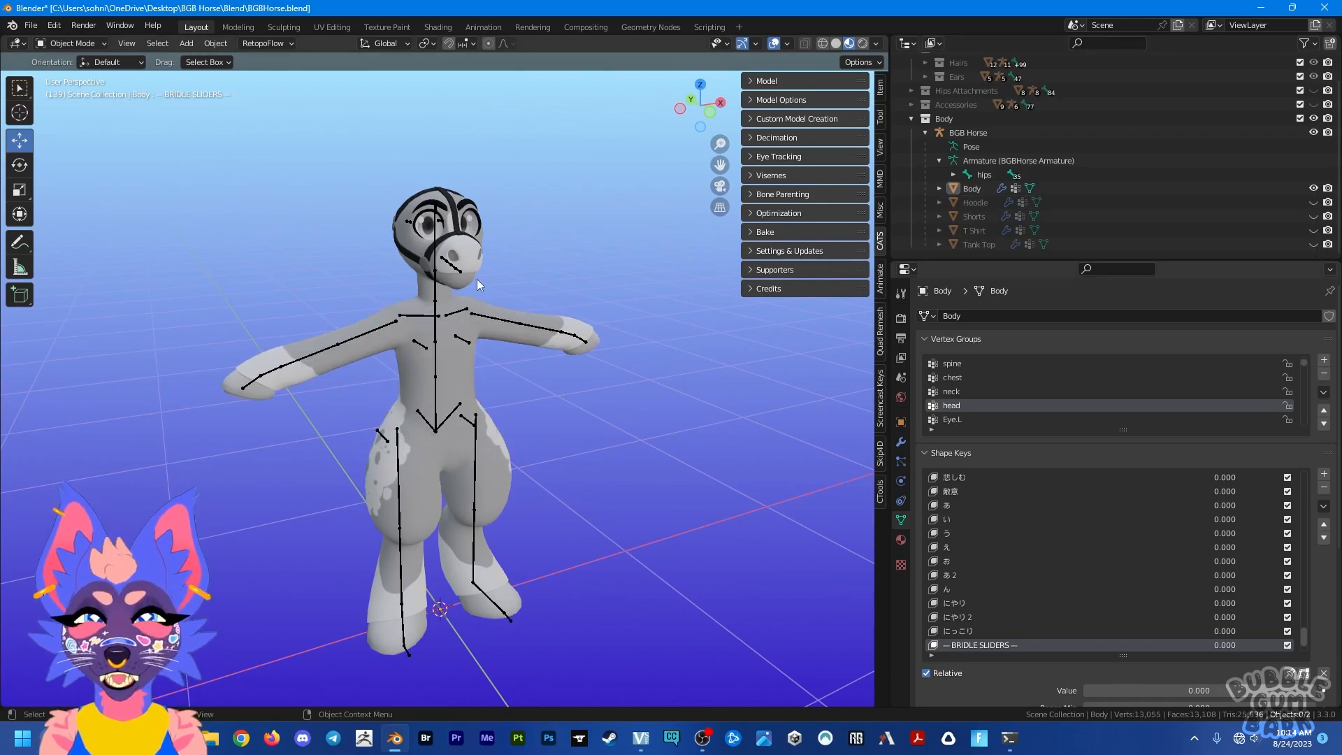
# Step: Remove the bridle from the Body mesh by setting its Hide Bridle shape key to 1.000
pyautogui.scroll(3, 477, 279)
pyautogui.click(485, 303)
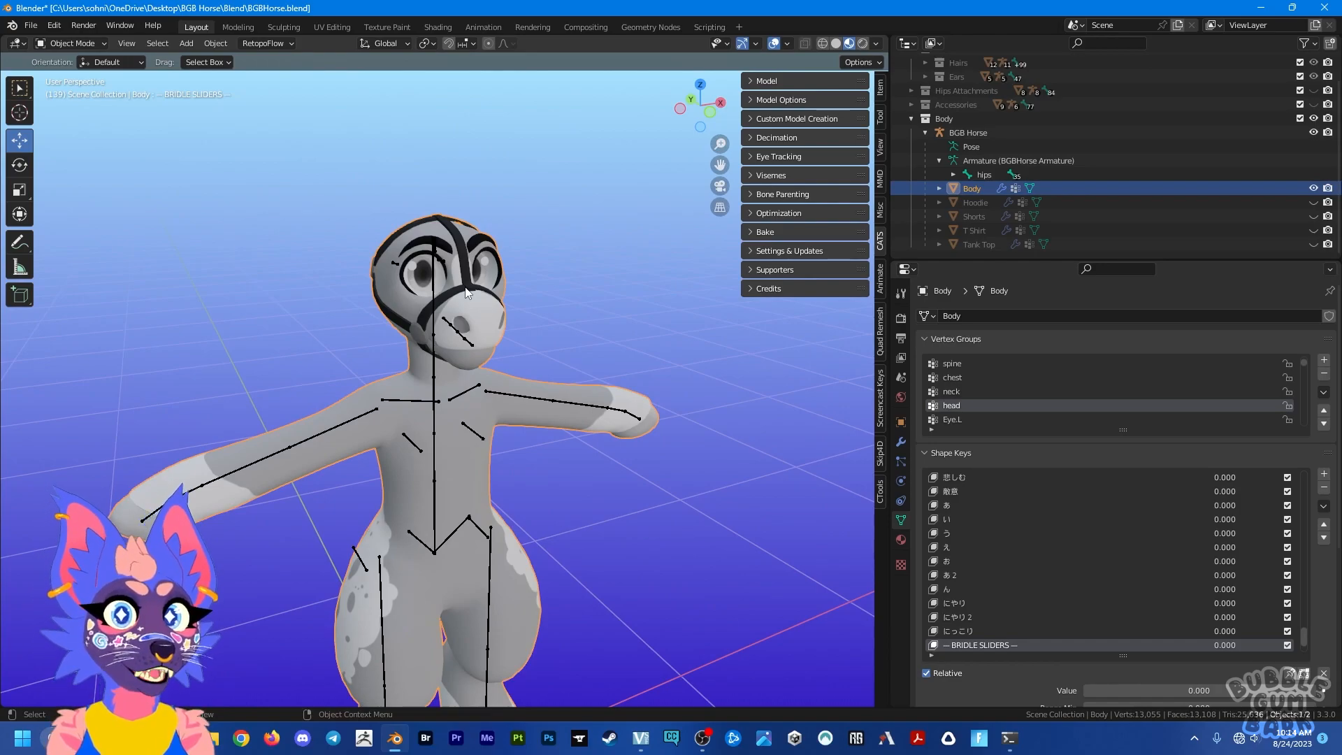
pyautogui.scroll(-4, 1049, 636)
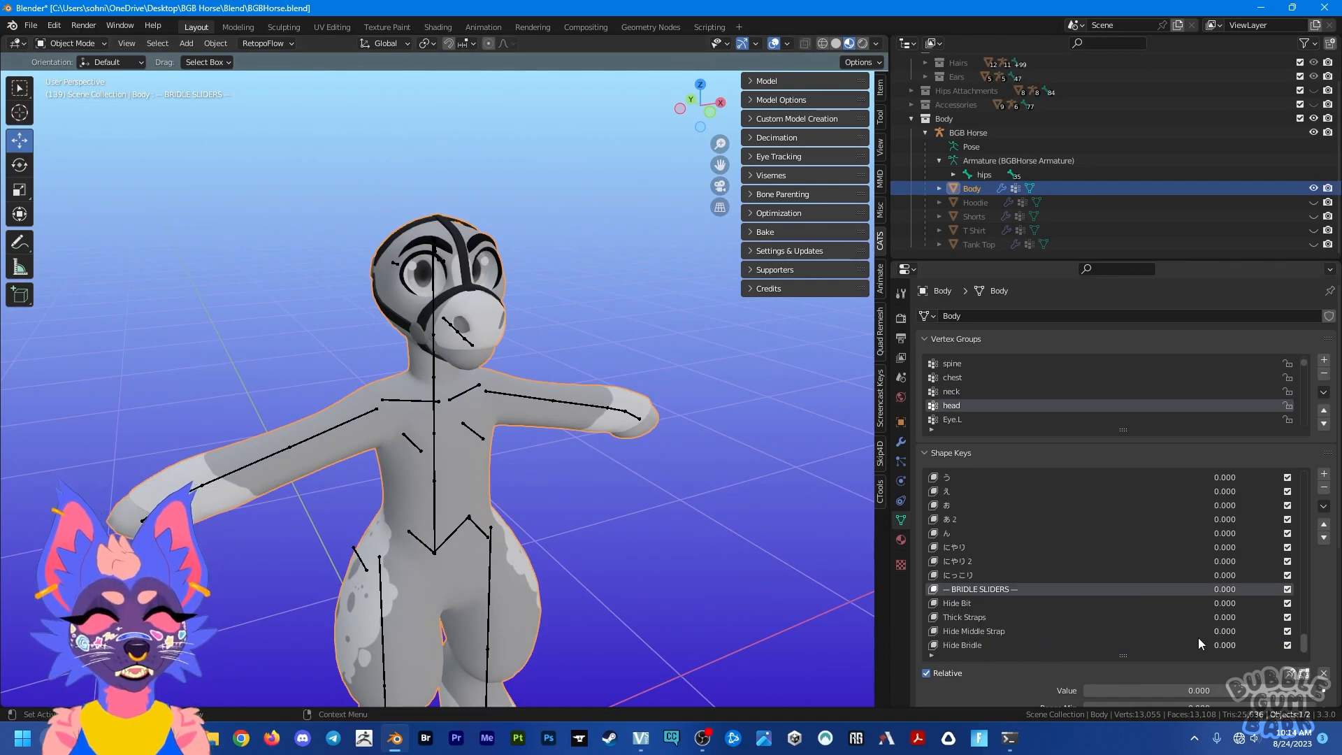
pyautogui.moveTo(1218, 646); pyautogui.dragTo(1265, 647)
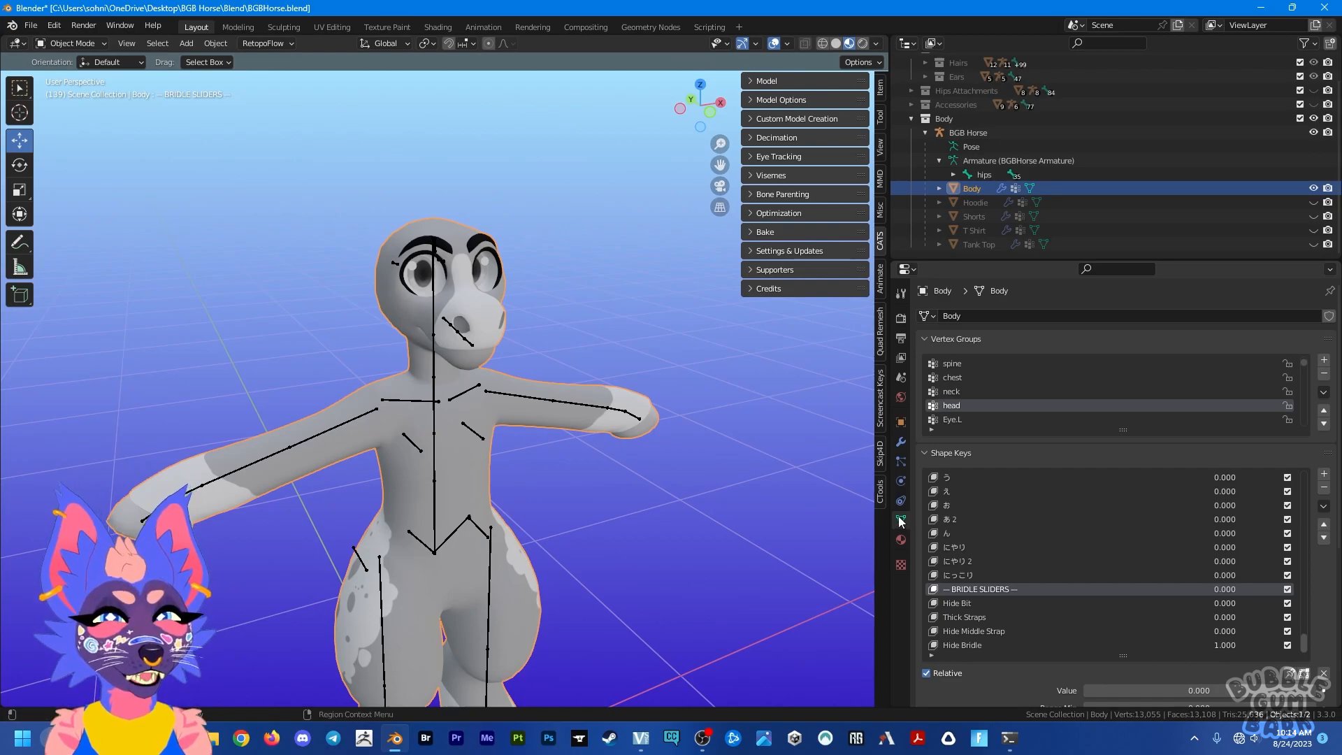
# Step: Hide the BGB Horse armature in the viewport
pyautogui.moveTo(657, 522); pyautogui.dragTo(496, 401, button='middle')
pyautogui.click(489, 402)
pyautogui.press('h')
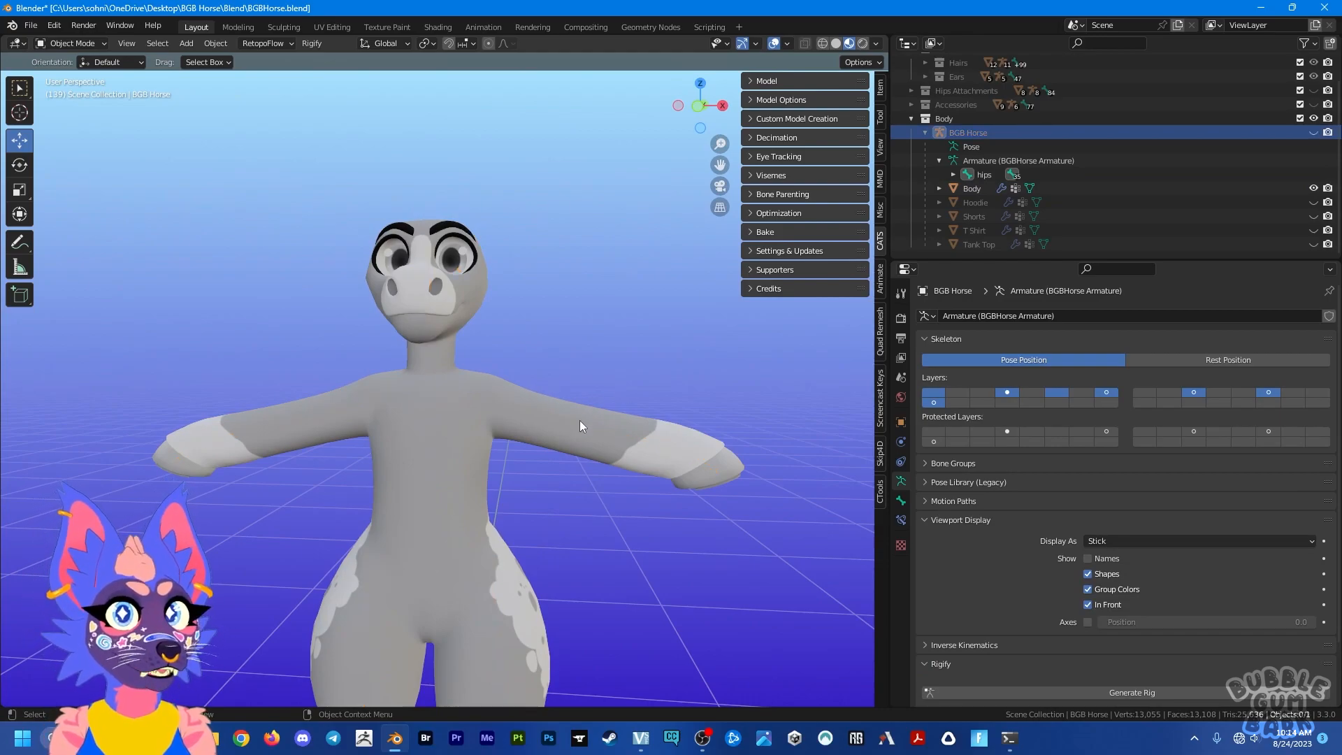
pyautogui.moveTo(577, 430)
pyautogui.mouseDown(button='middle')
pyautogui.moveTo(580, 451)
pyautogui.moveTo(594, 449)
pyautogui.mouseUp(button='middle')
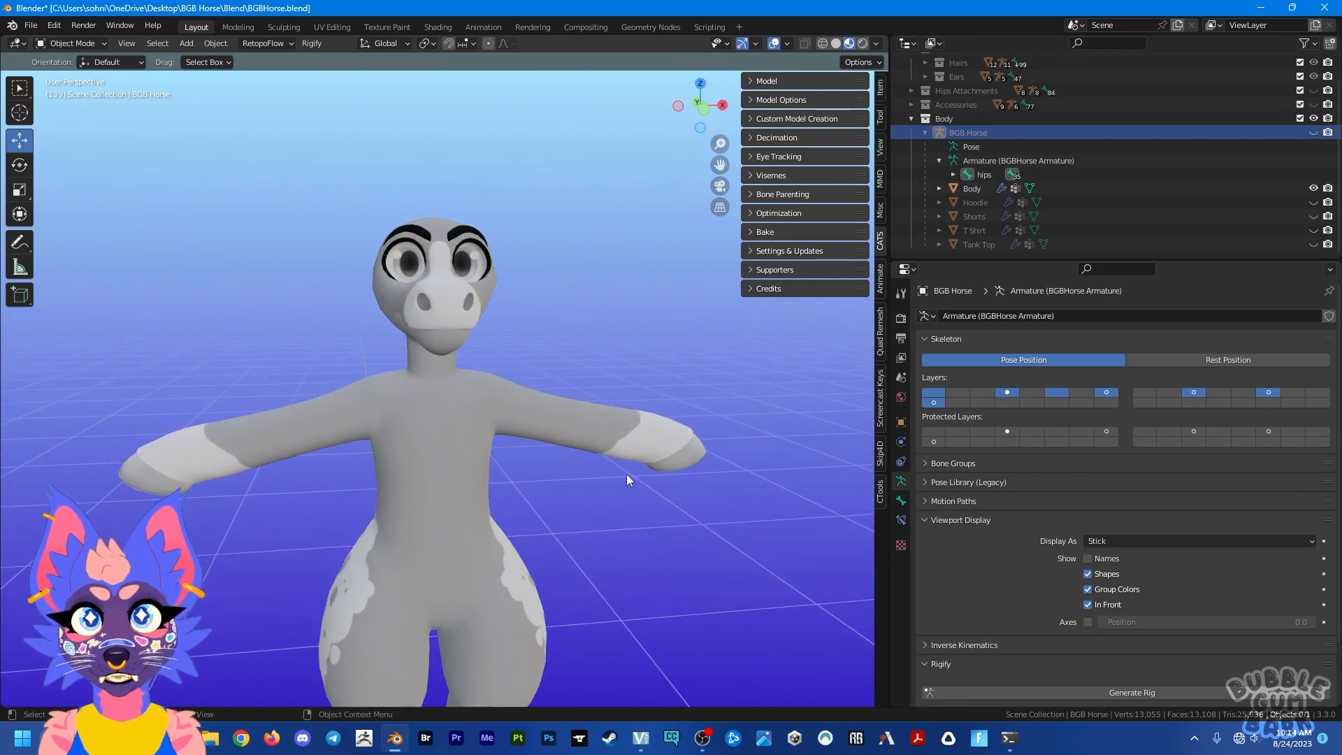
# Step: Enlarge the outliner, then expand the Accessories collection and make it visible
pyautogui.moveTo(1007, 261); pyautogui.dragTo(1007, 435)
pyautogui.click(911, 130)
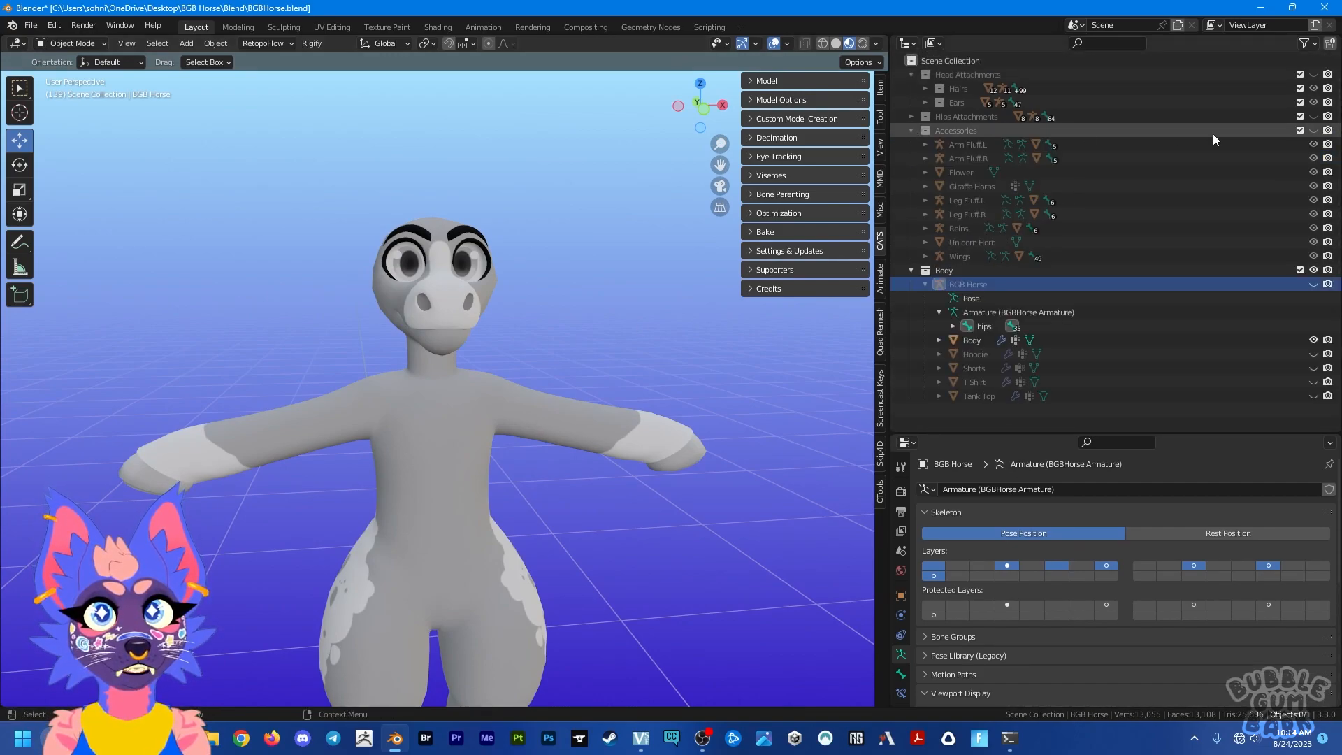
pyautogui.click(1314, 130)
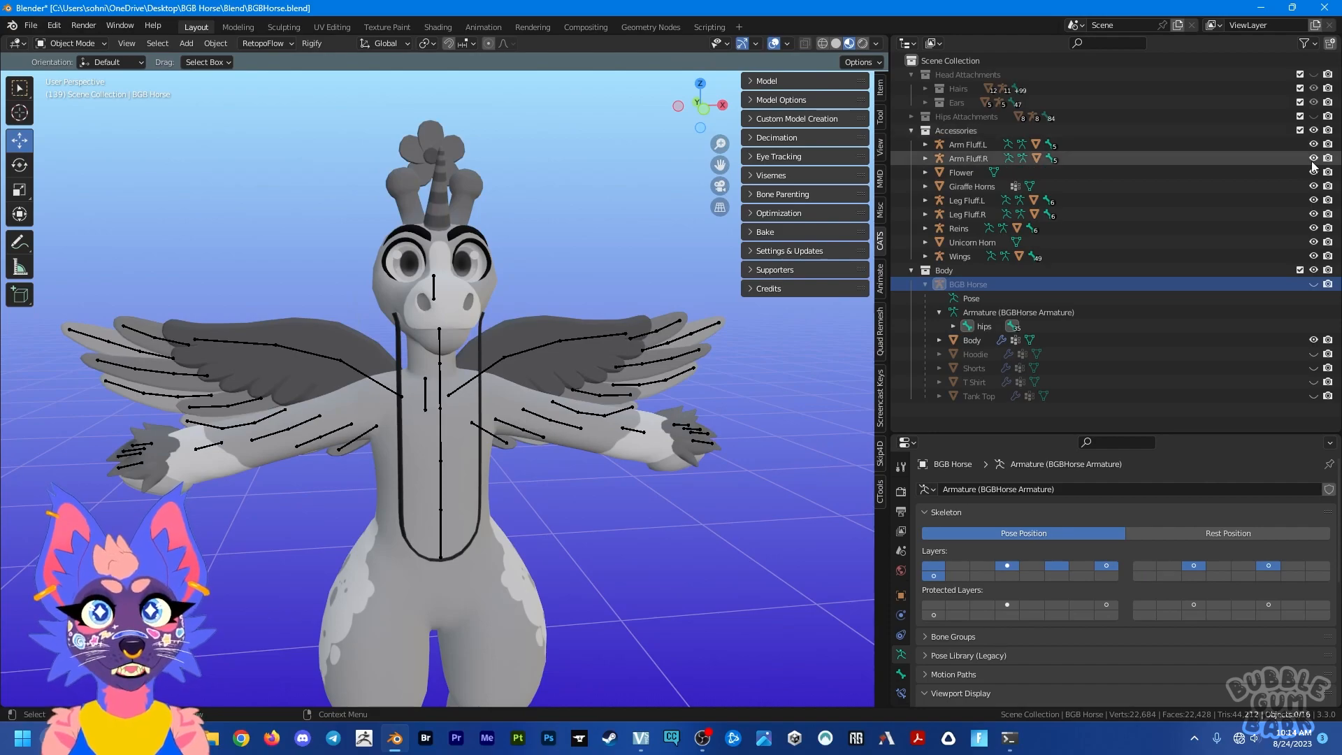
# Step: Toggle the visibility of Arm Fluff.L to compare the arm with and without it
pyautogui.click(1314, 144)
pyautogui.click(1317, 145)
pyautogui.click(1317, 145)
pyautogui.click(1317, 145)
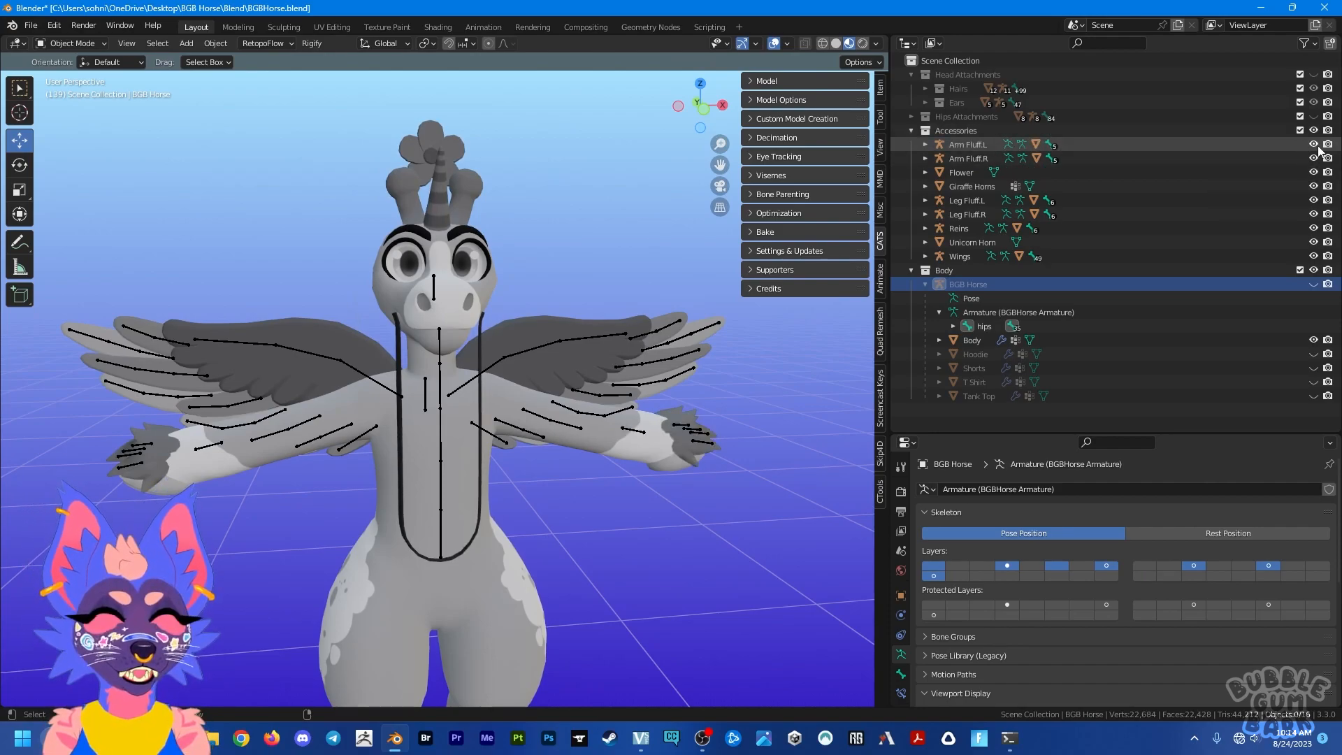
pyautogui.click(1317, 146)
pyautogui.click(1317, 146)
pyautogui.click(1317, 146)
pyautogui.click(1317, 146)
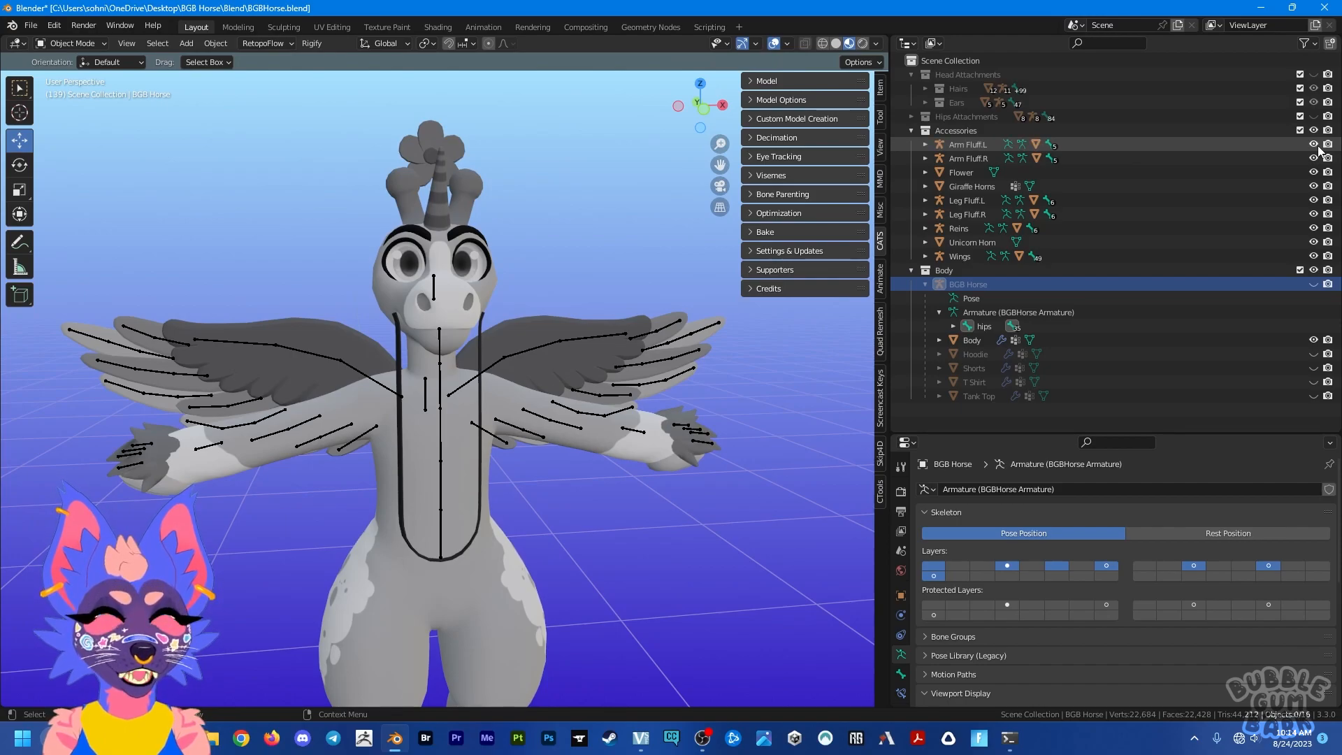
# Step: Hide the reins mesh and the Reins armature
pyautogui.moveTo(593, 394)
pyautogui.mouseDown(button='middle')
pyautogui.moveTo(573, 400)
pyautogui.moveTo(639, 380)
pyautogui.moveTo(603, 384)
pyautogui.mouseUp(button='middle')
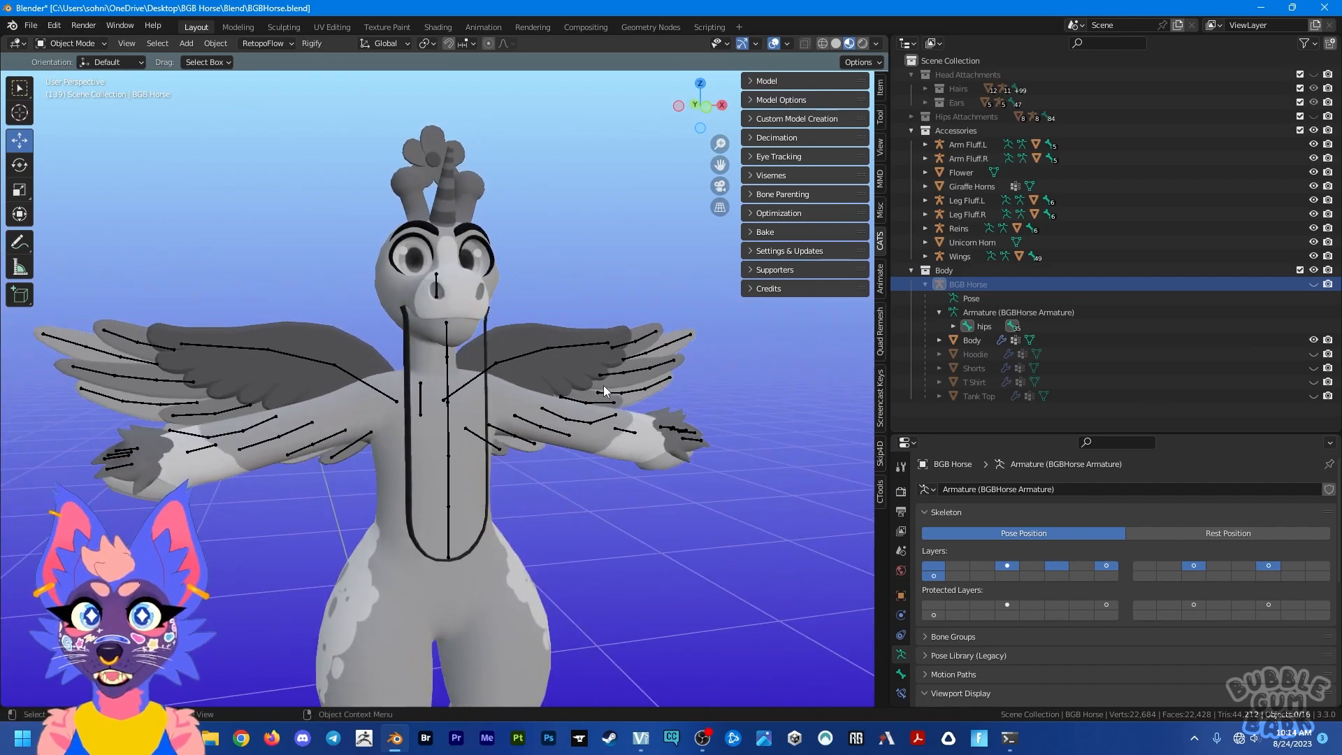
pyautogui.click(487, 412)
pyautogui.press('Delete')
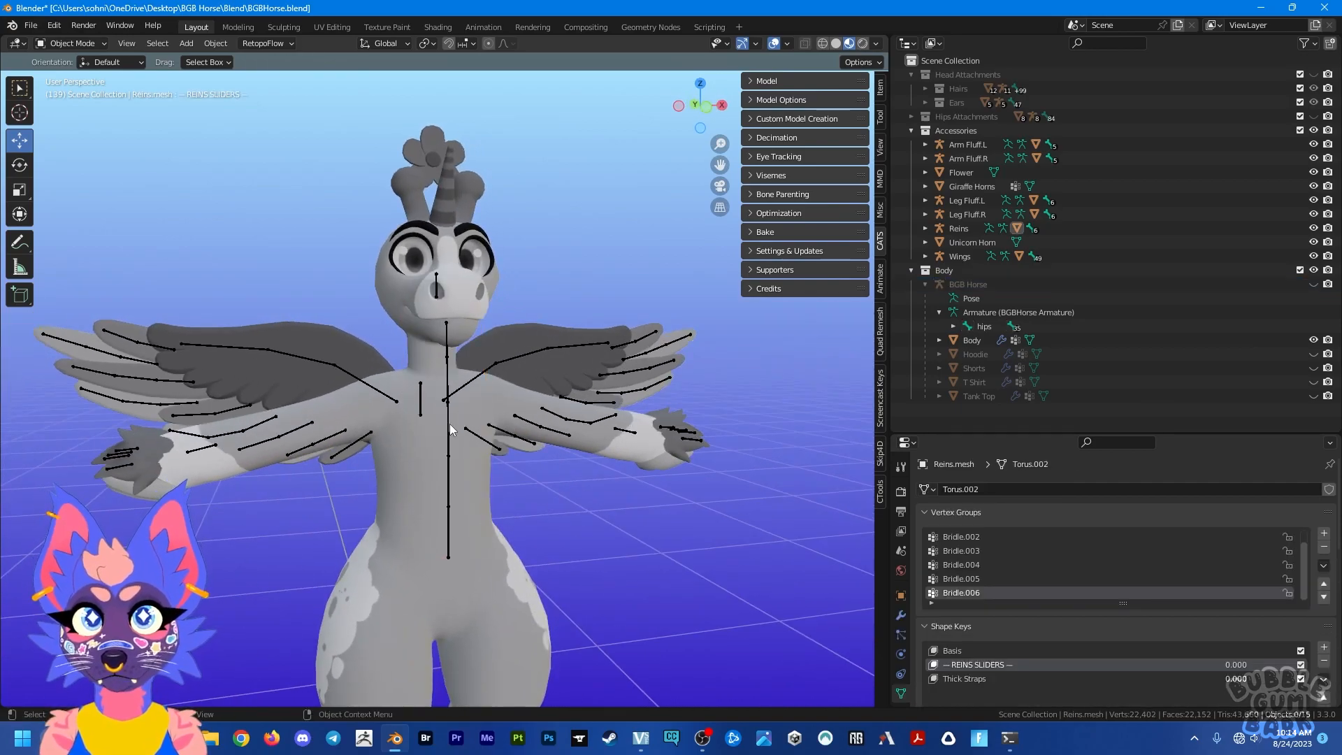
pyautogui.click(447, 426)
pyautogui.press('h')
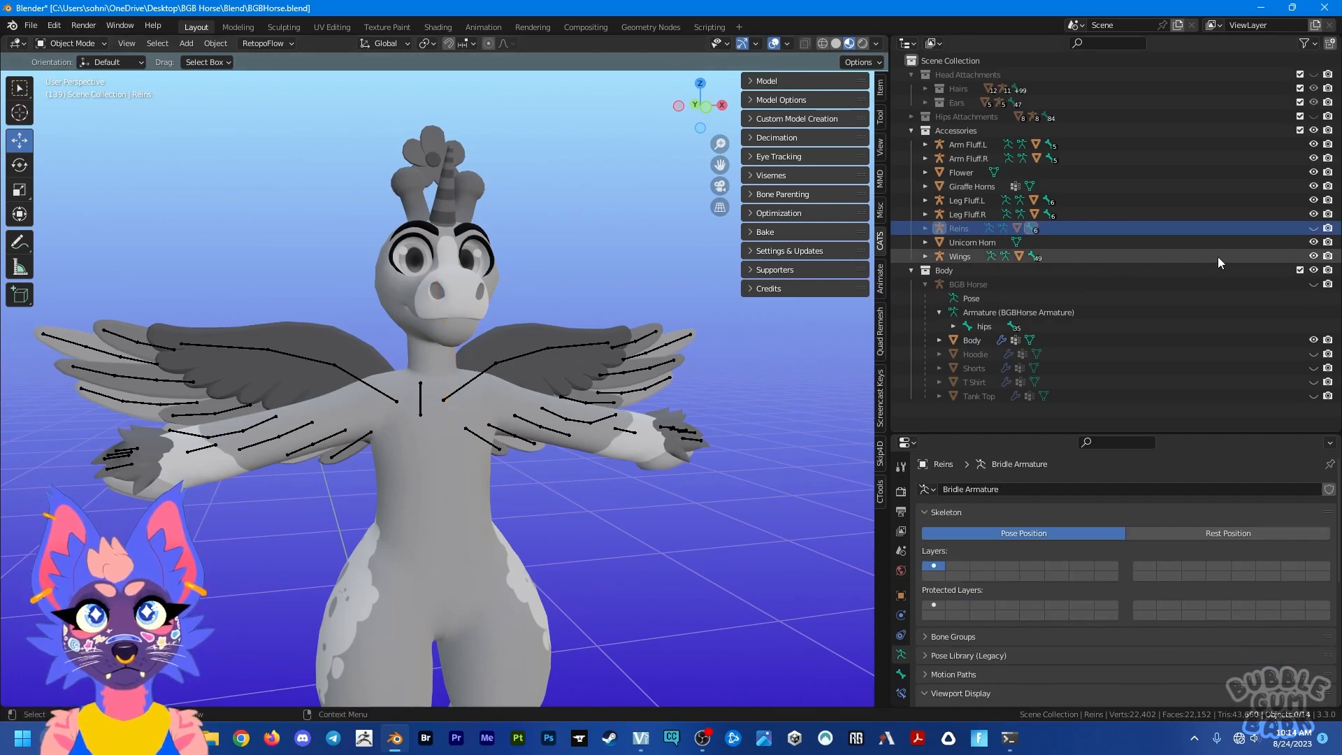
# Step: Hide the Wings, Flower and Giraffe Horns accessories
pyautogui.click(1313, 255)
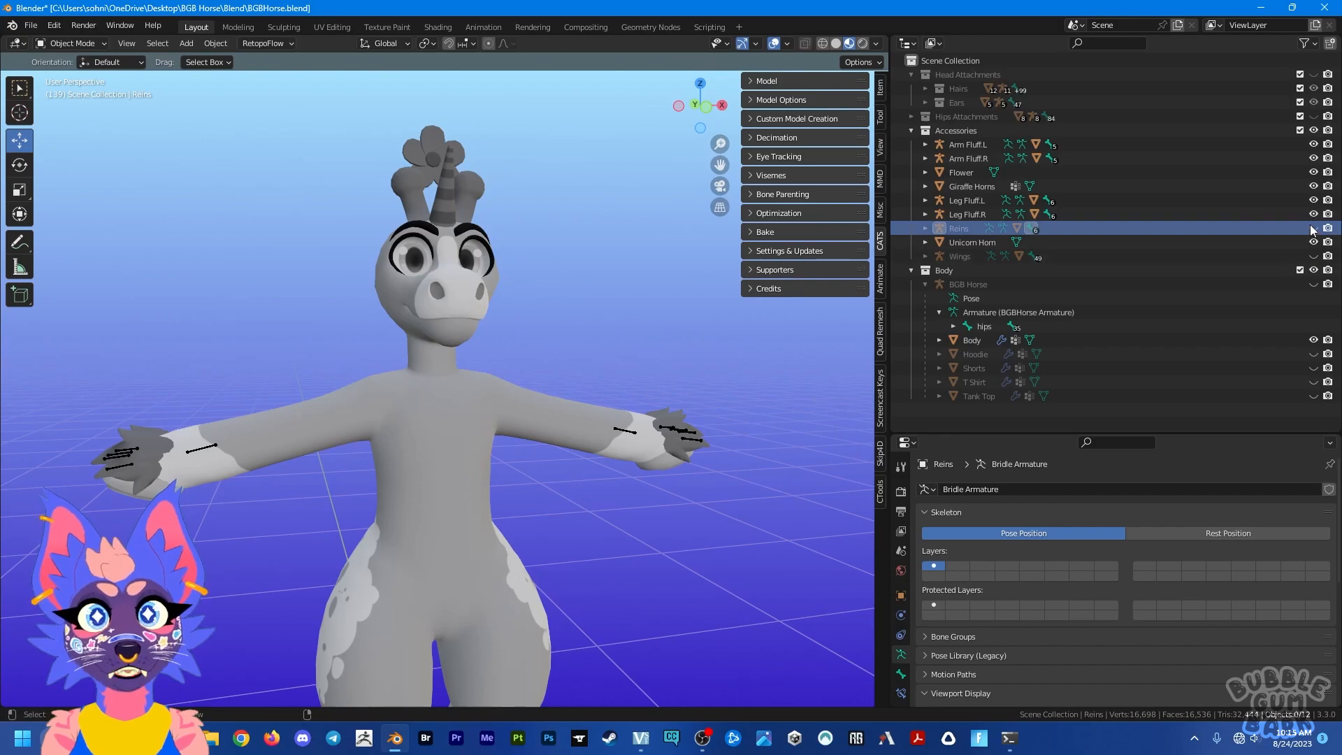
pyautogui.click(1313, 173)
pyautogui.click(1314, 173)
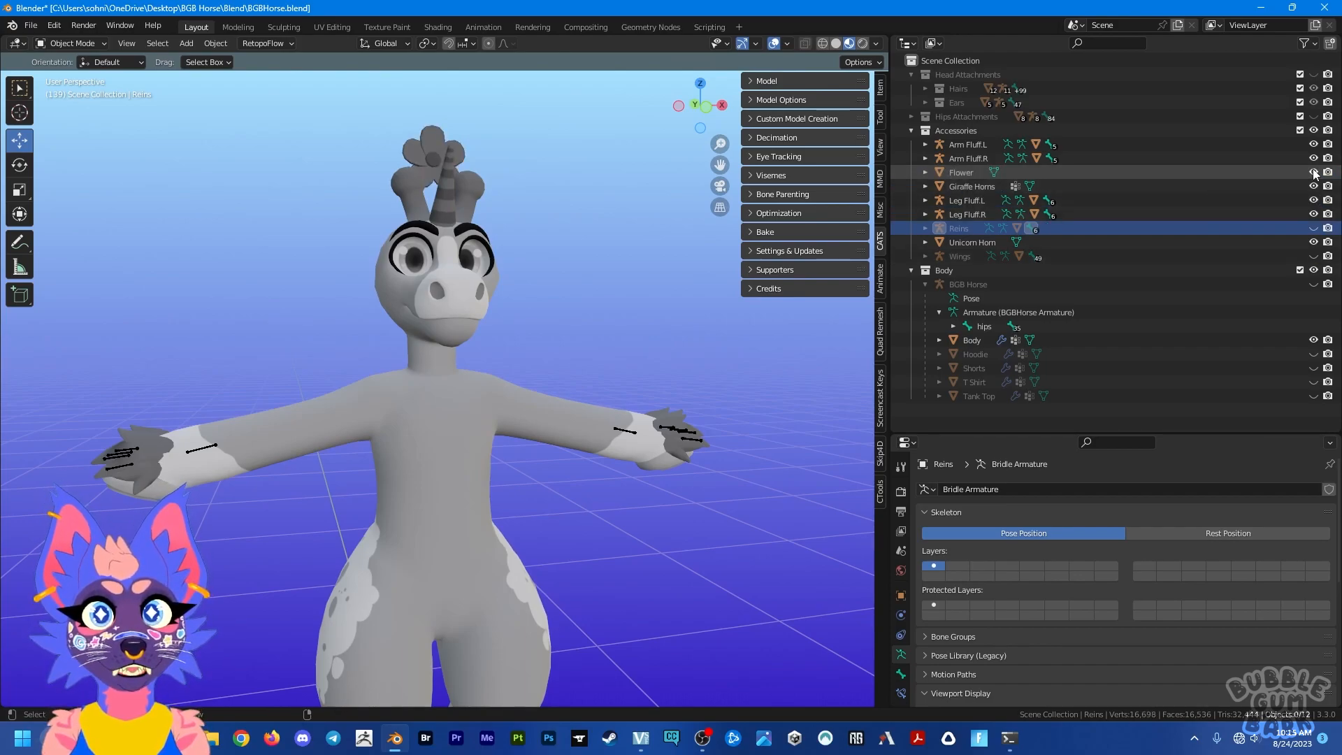
pyautogui.click(1313, 172)
pyautogui.click(1313, 186)
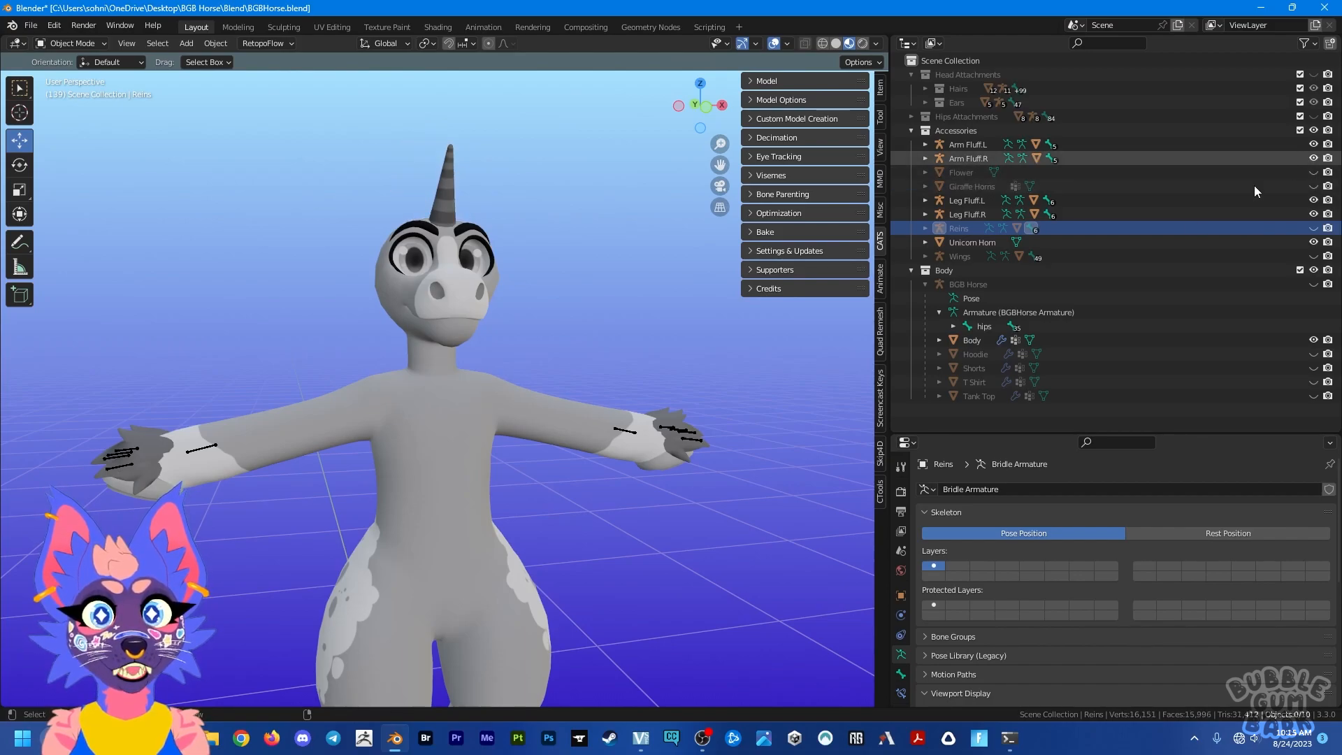
# Step: Expand the Hips Attachments collection and make it visible, then view the tails from the character's side
pyautogui.scroll(-3, 587, 451)
pyautogui.moveTo(572, 480); pyautogui.dragTo(532, 372, button='middle')
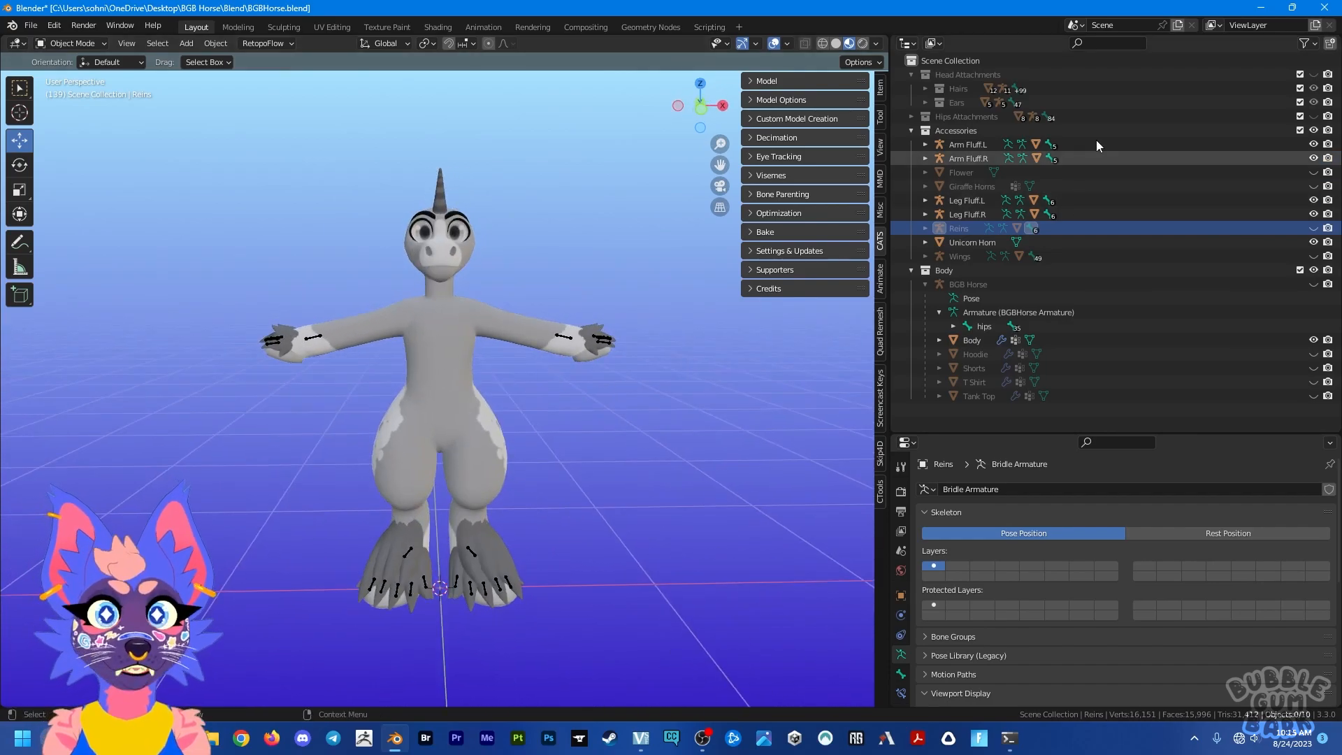
pyautogui.click(910, 117)
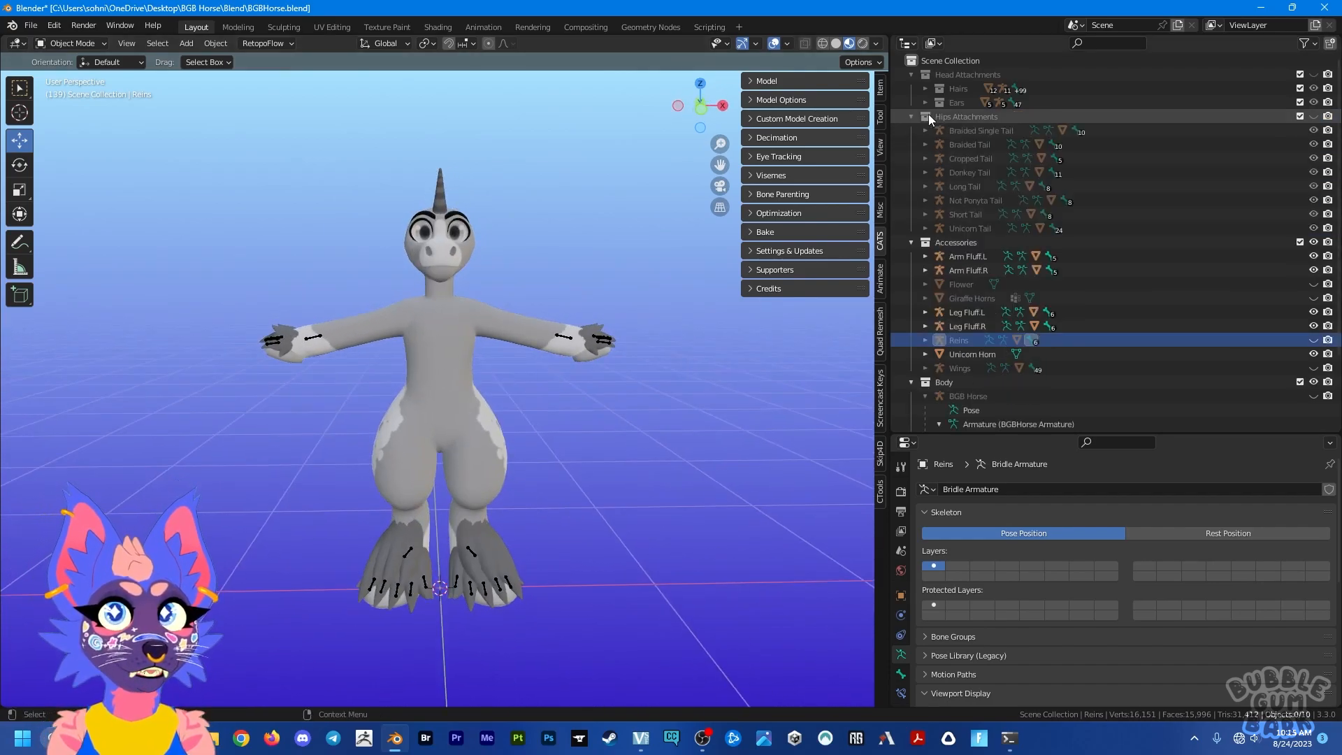
pyautogui.click(1313, 116)
pyautogui.moveTo(397, 446); pyautogui.dragTo(706, 391, button='middle')
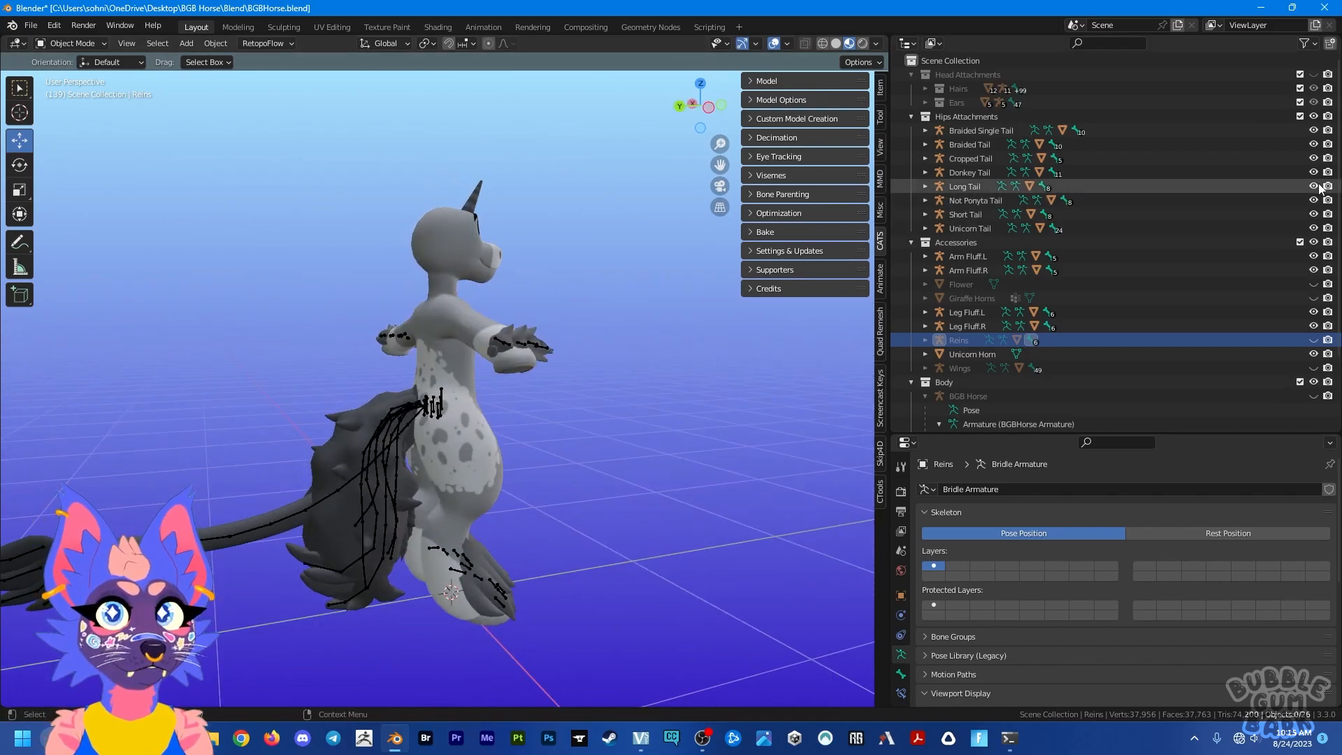
# Step: Hide every tail in Hips Attachments except the Cropped Tail
pyautogui.moveTo(1314, 172); pyautogui.dragTo(1314, 228)
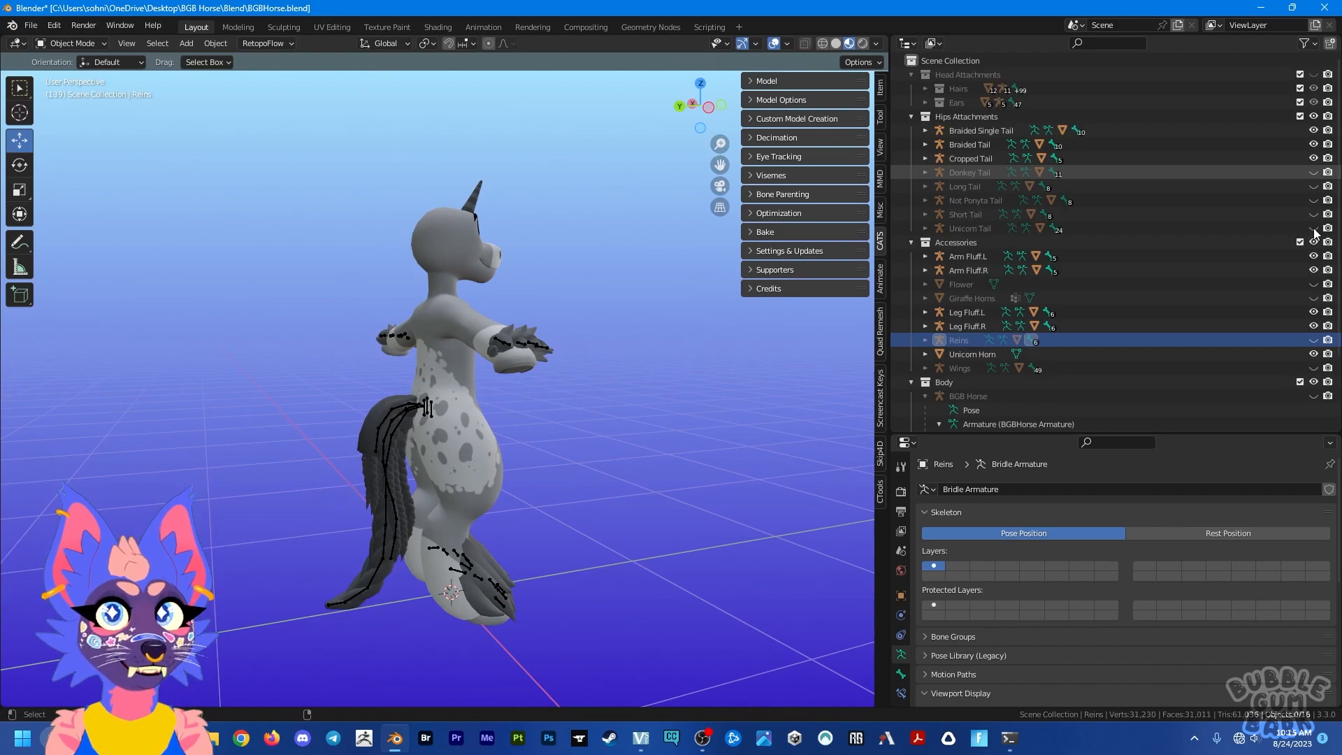
pyautogui.click(1314, 144)
pyautogui.click(1313, 131)
pyautogui.moveTo(625, 455); pyautogui.dragTo(609, 464, button='middle')
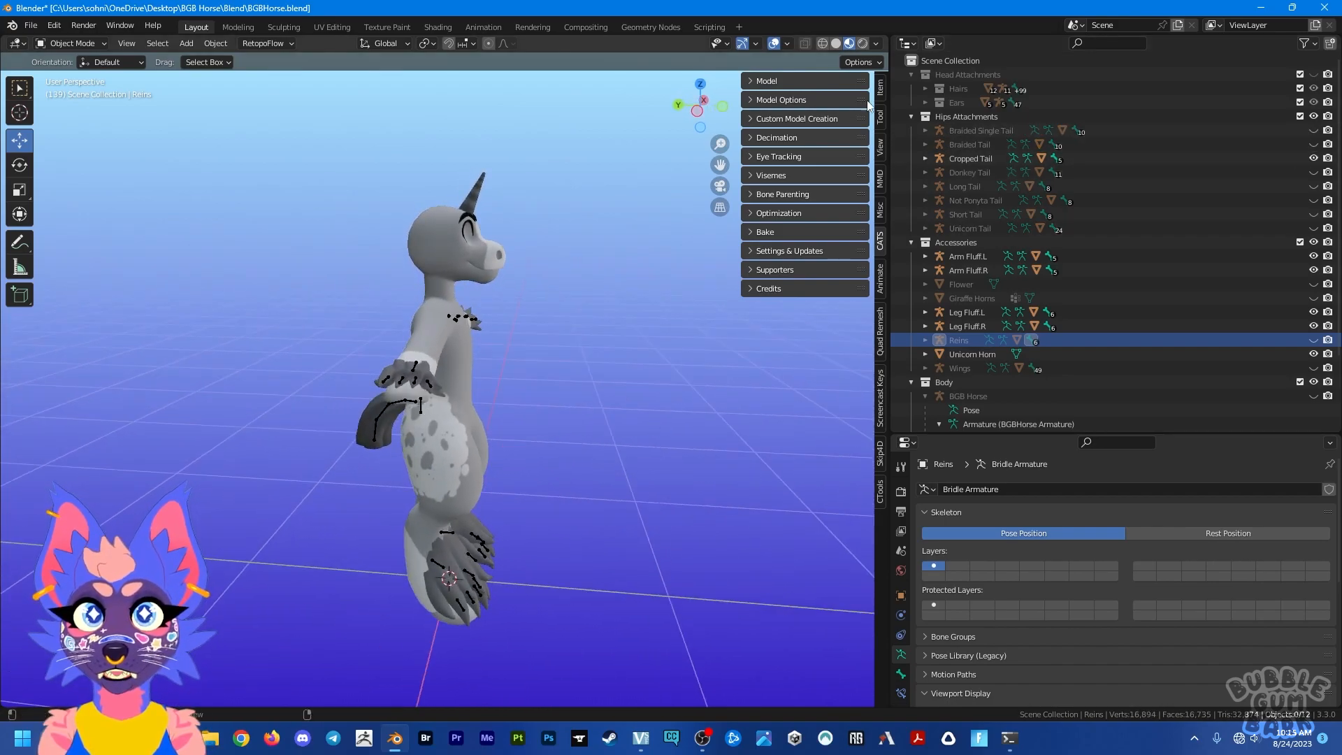
# Step: Make the Head Attachments collection visible and hide all ears except the Giraffe Ears
pyautogui.click(1314, 74)
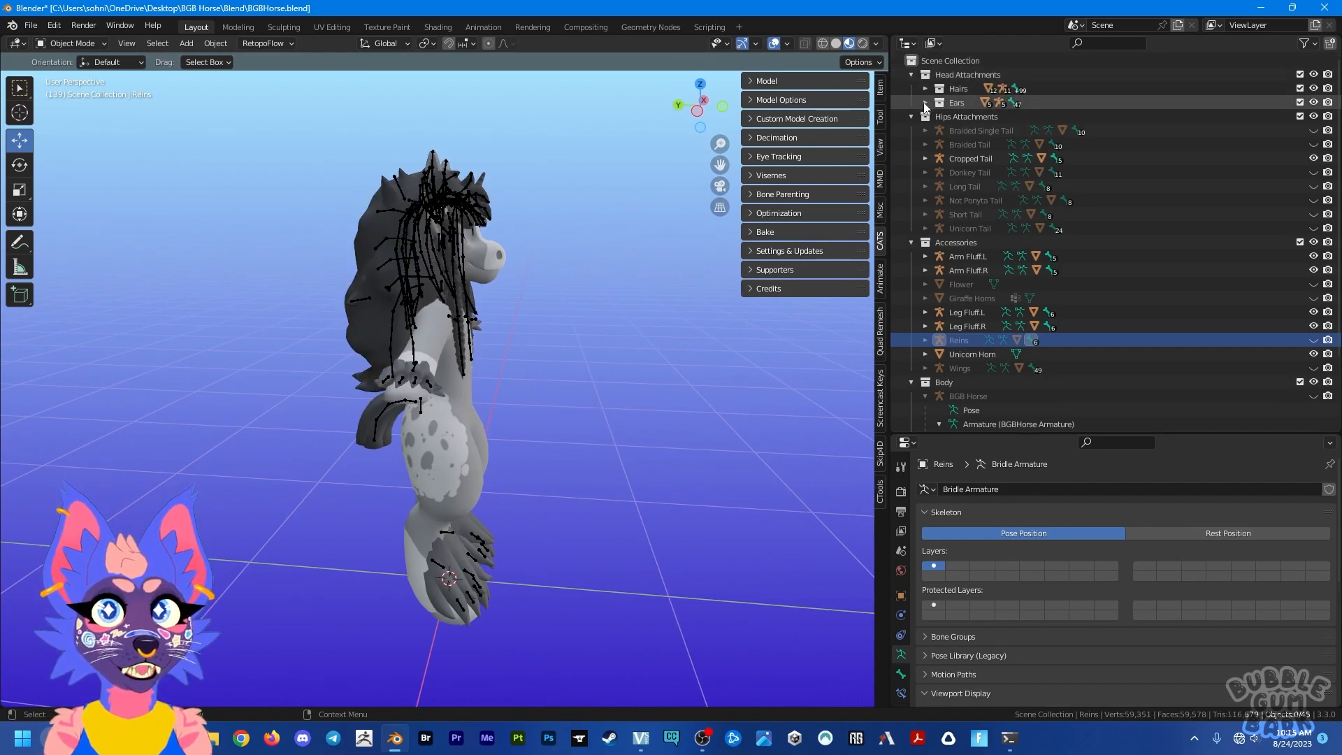
pyautogui.click(925, 102)
pyautogui.click(1314, 116)
pyautogui.moveTo(1314, 143); pyautogui.dragTo(1317, 185)
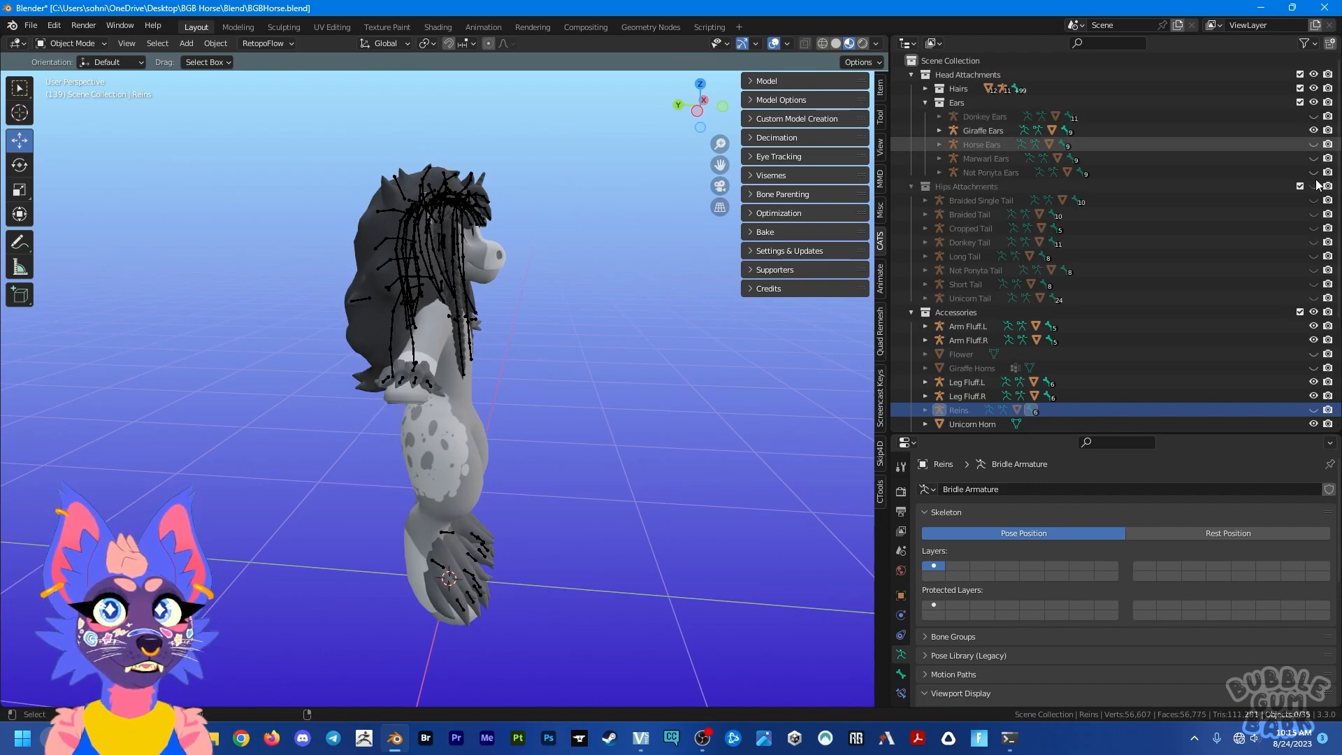
# Step: Expand the Hairs collection and hide every hair except Braided Hair Right
pyautogui.click(925, 88)
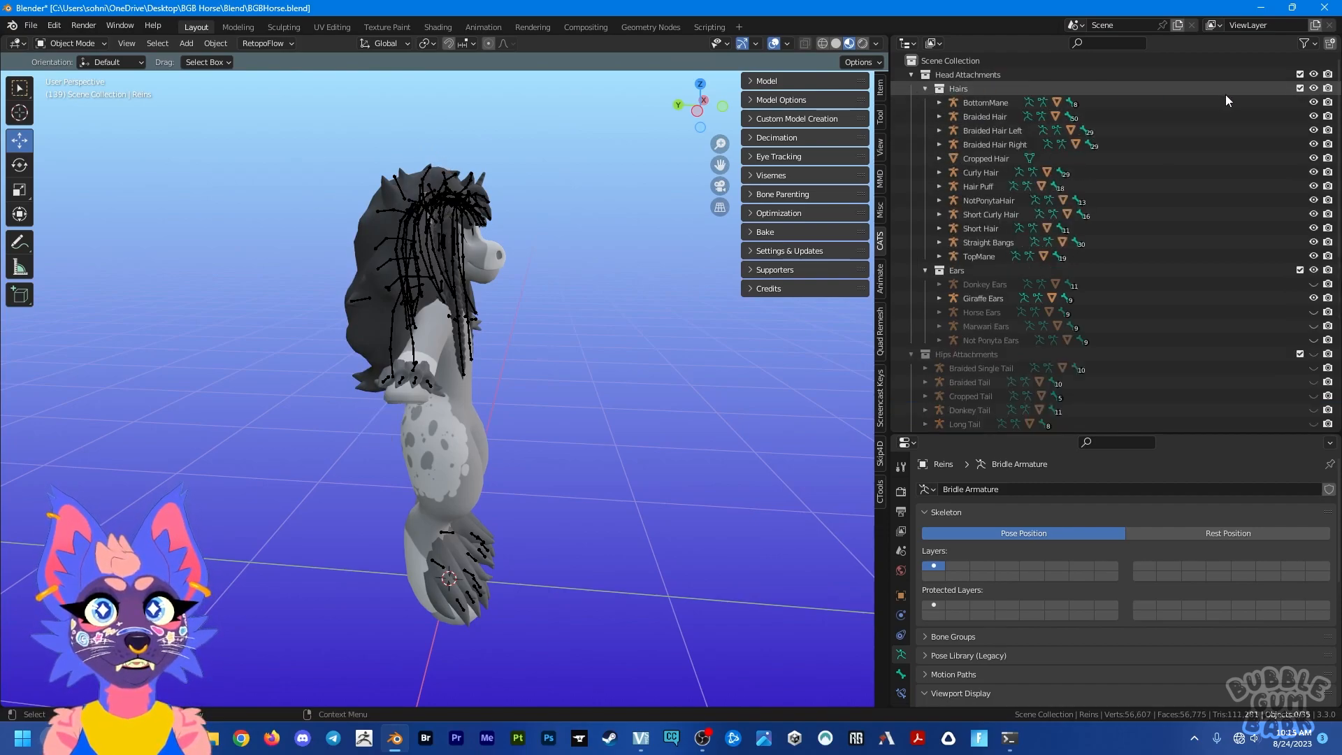
pyautogui.moveTo(1314, 158); pyautogui.dragTo(1323, 264)
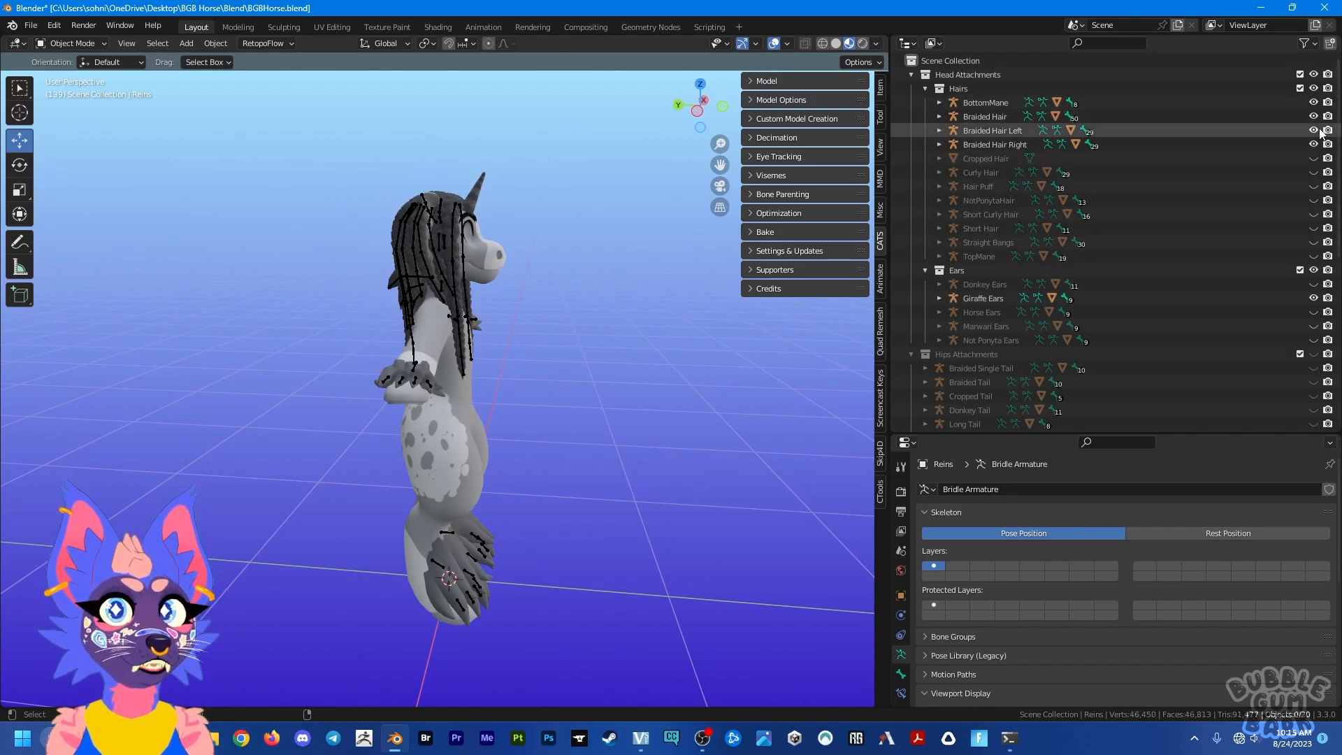
pyautogui.moveTo(1313, 131); pyautogui.dragTo(1314, 117)
pyautogui.click(1313, 102)
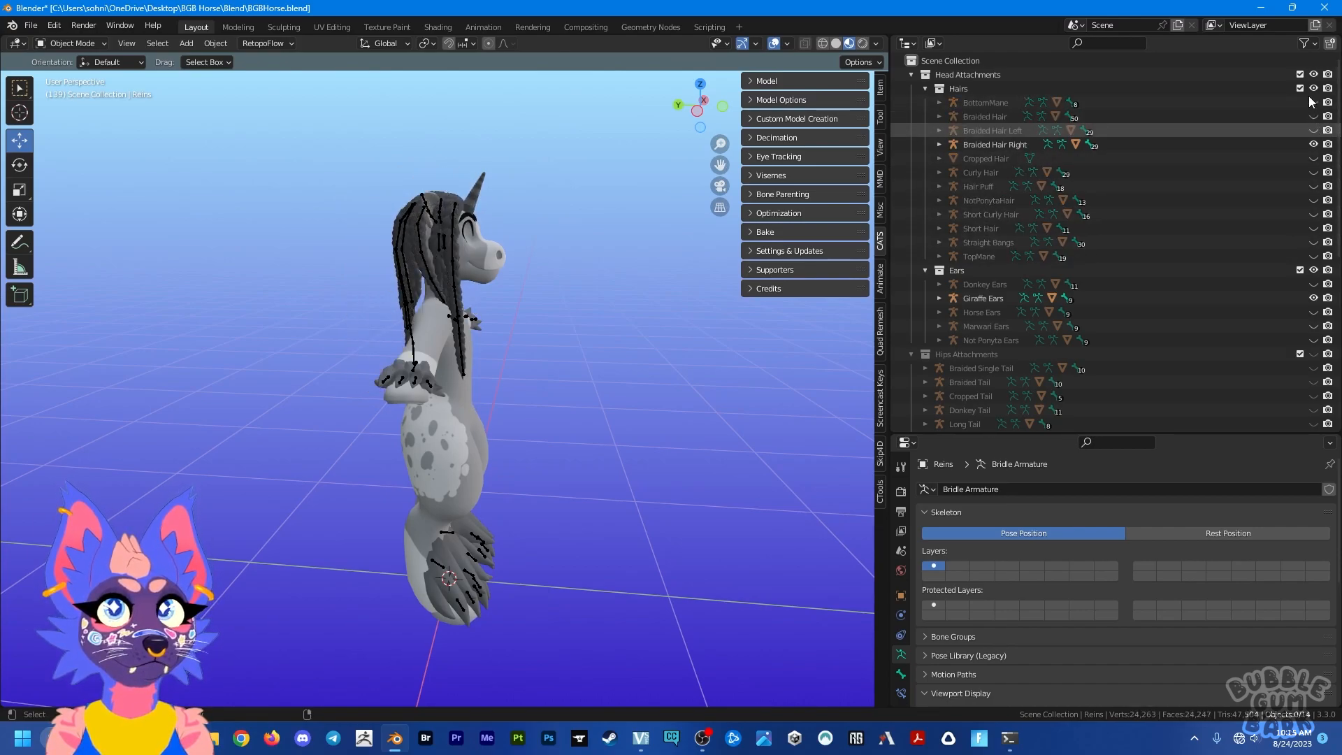
pyautogui.moveTo(601, 360); pyautogui.dragTo(432, 359, button='middle')
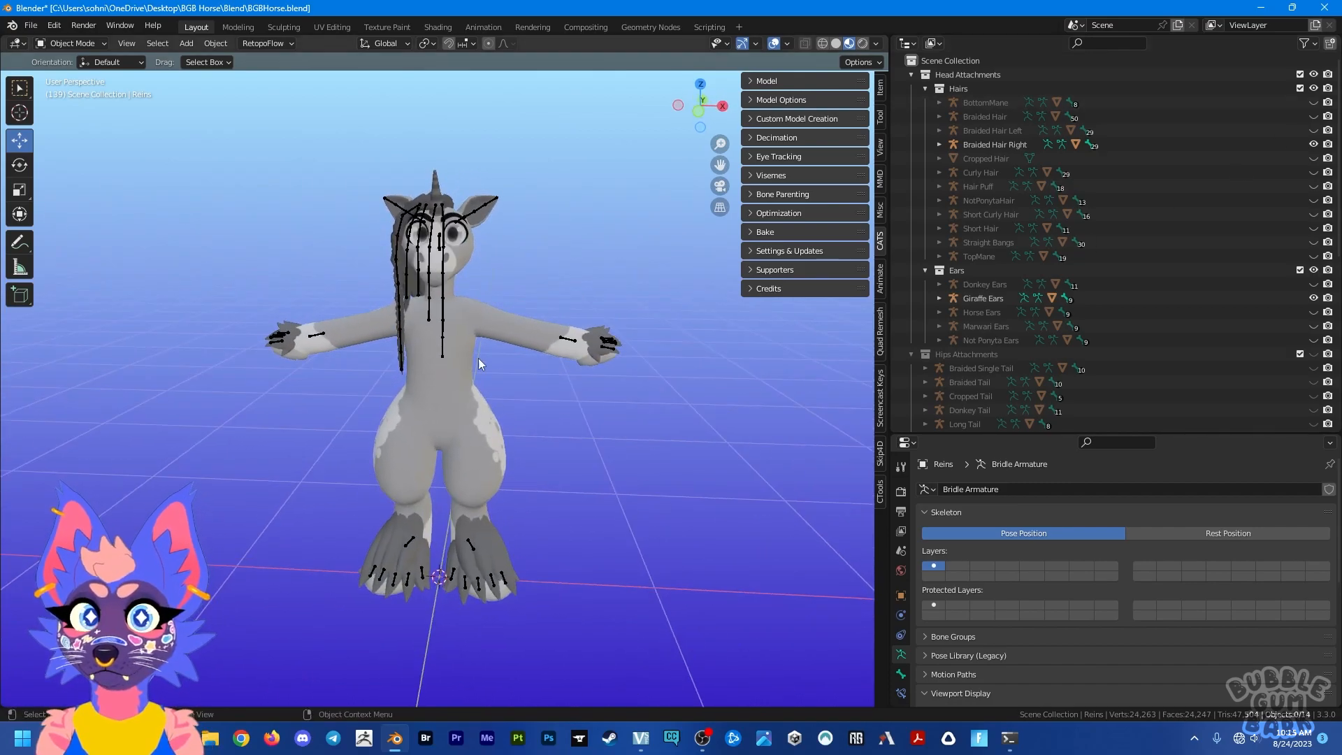
# Step: Hide the armatures of the braided hair, arm fluffs, leg fluffs and giraffe ears so only the meshes show
pyautogui.scroll(2, 483, 362)
pyautogui.click(443, 312)
pyautogui.press('h')
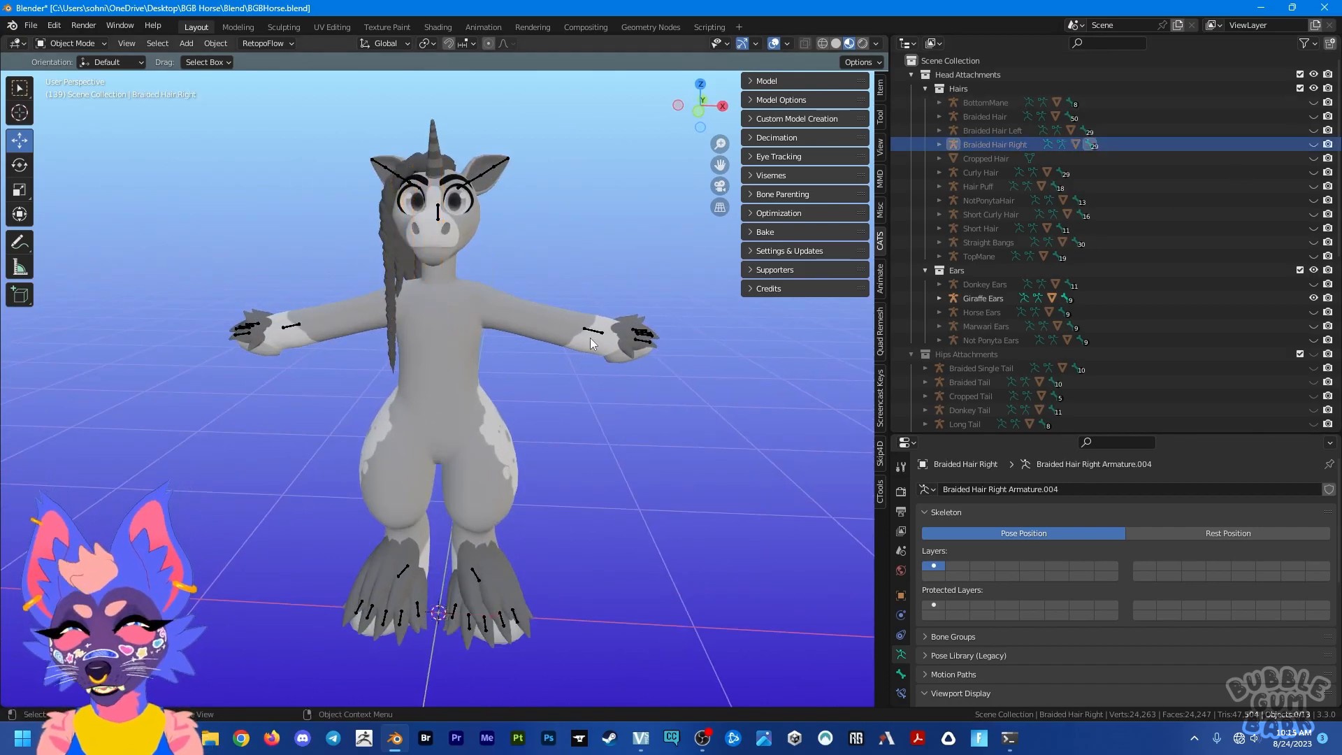
pyautogui.click(592, 331)
pyautogui.press('h')
pyautogui.click(475, 577)
pyautogui.press('h')
pyautogui.click(402, 579)
pyautogui.press('h')
pyautogui.click(257, 324)
pyautogui.press('h')
pyautogui.click(438, 209)
pyautogui.press('h')
pyautogui.moveTo(546, 229); pyautogui.dragTo(527, 270, button='middle')
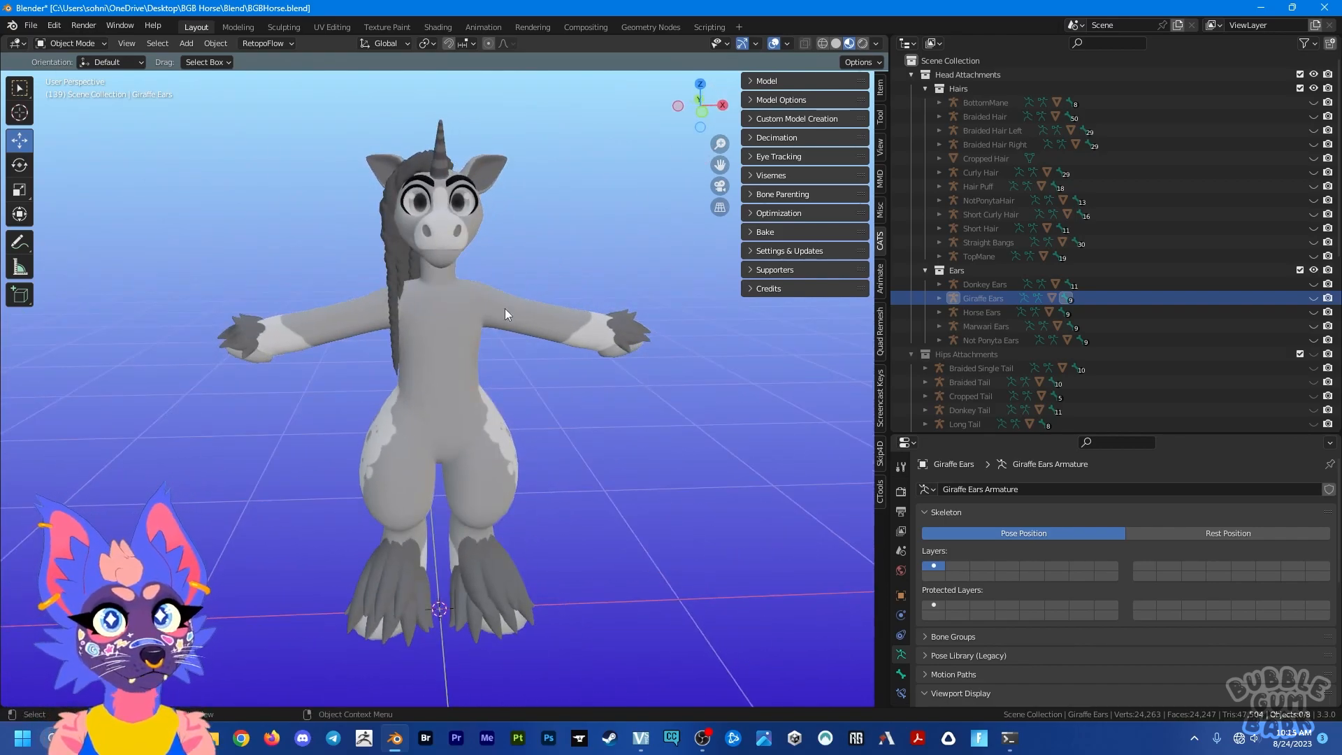
pyautogui.moveTo(517, 467); pyautogui.dragTo(450, 518, button='middle')
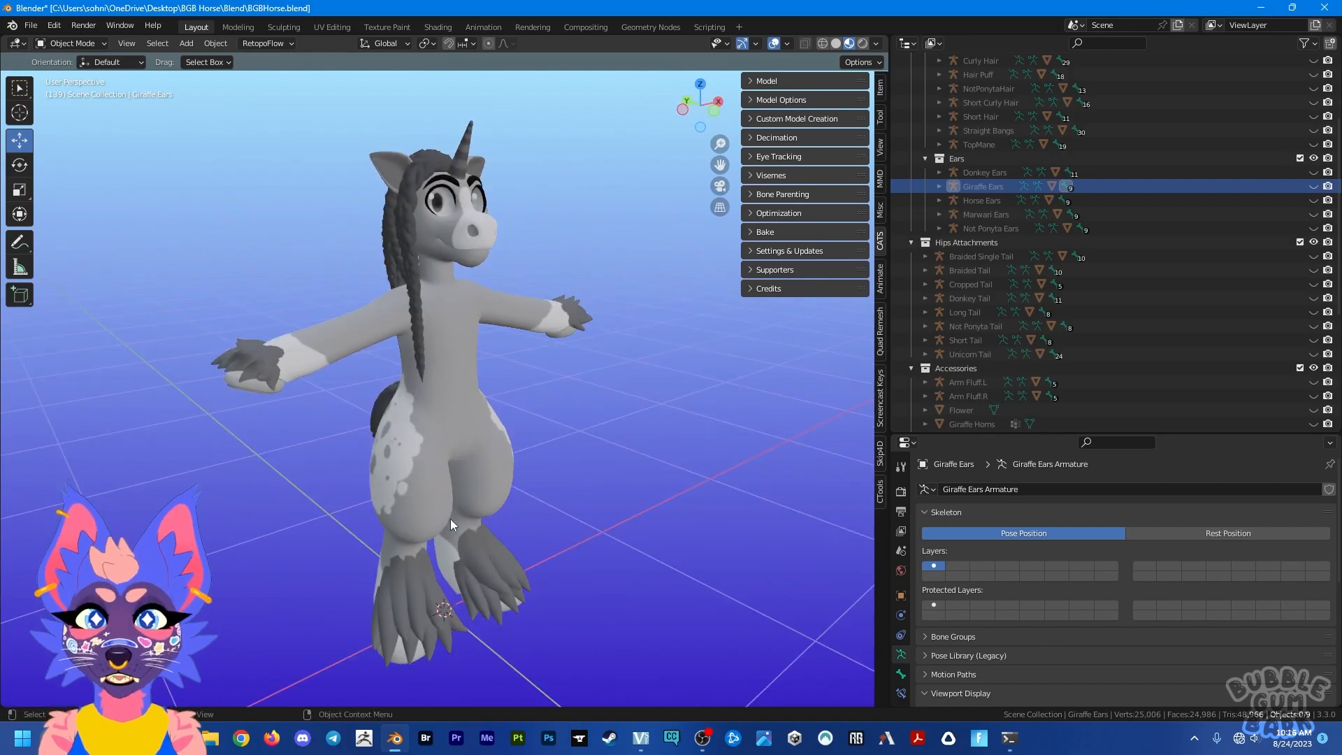
# Step: Open the recent file BGBHorseSPP_Setup.blend without saving the changes to BGBHorse.blend
pyautogui.click(34, 28)
pyautogui.moveTo(48, 68)
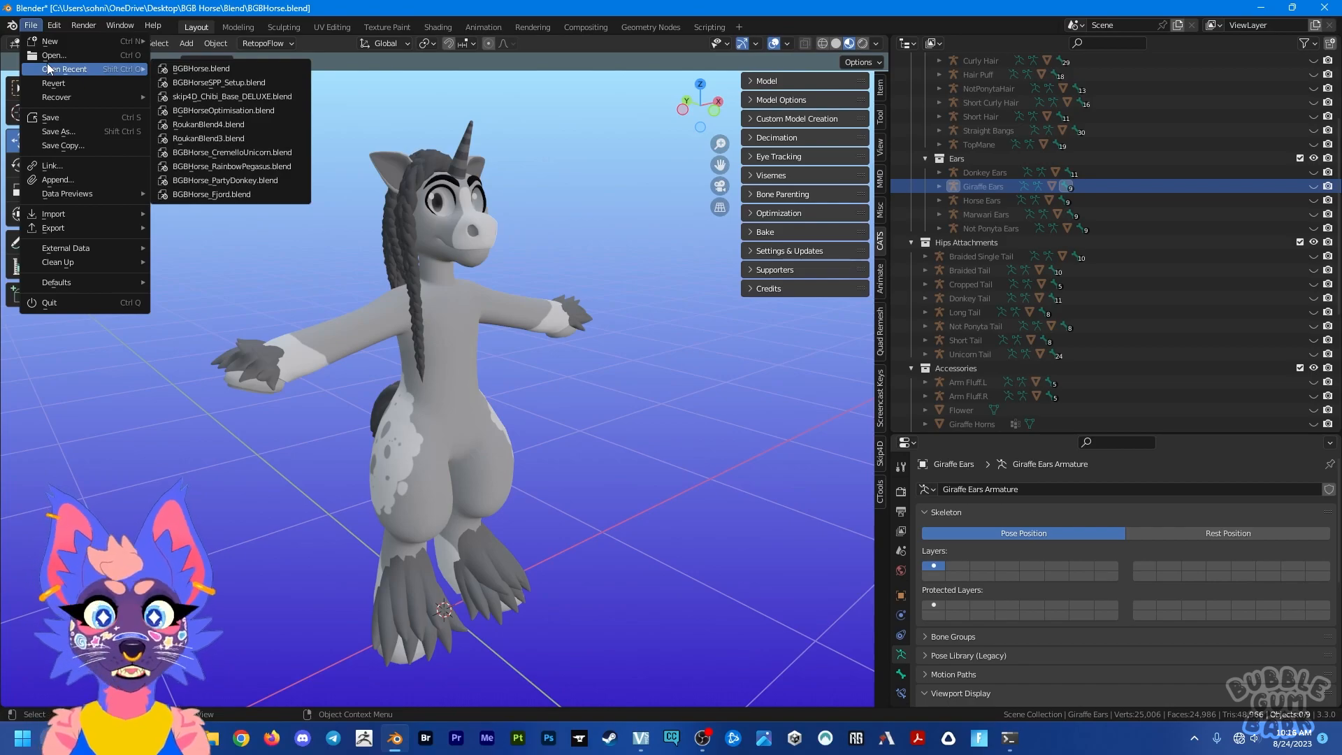
pyautogui.click(220, 81)
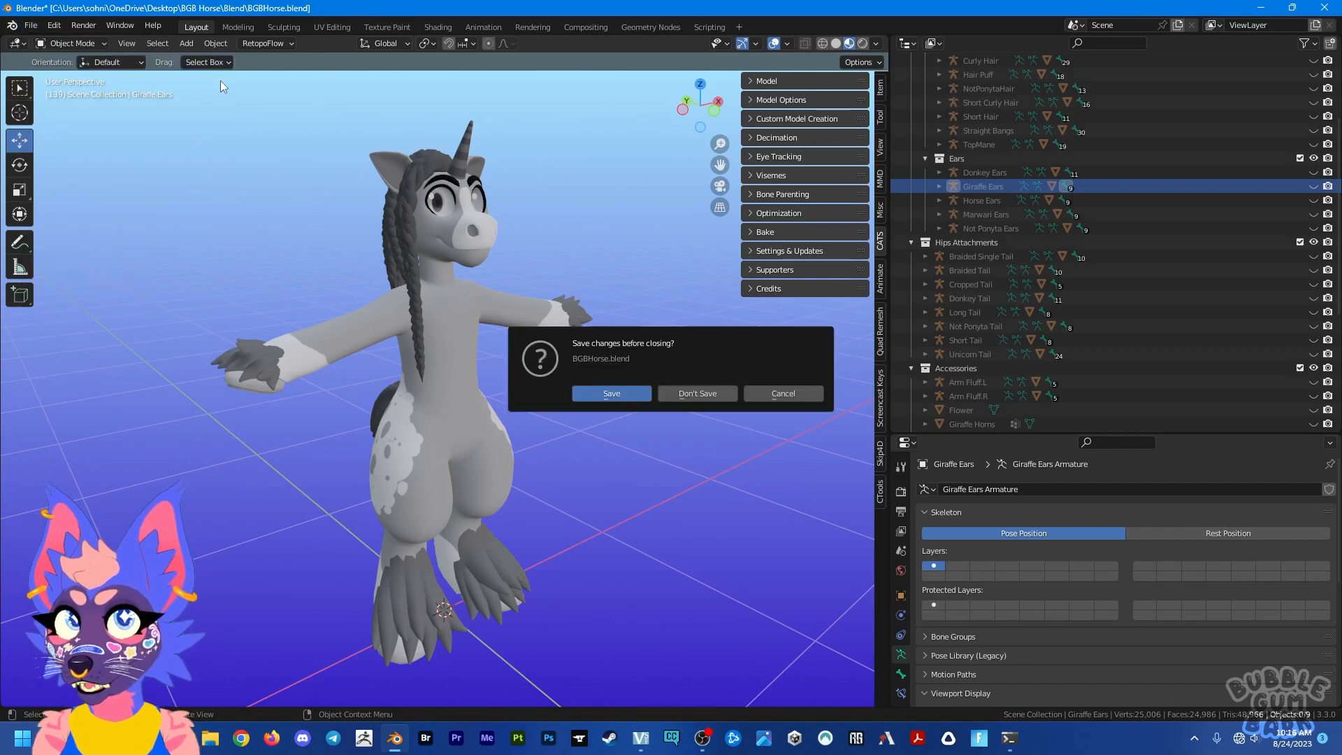
pyautogui.click(723, 399)
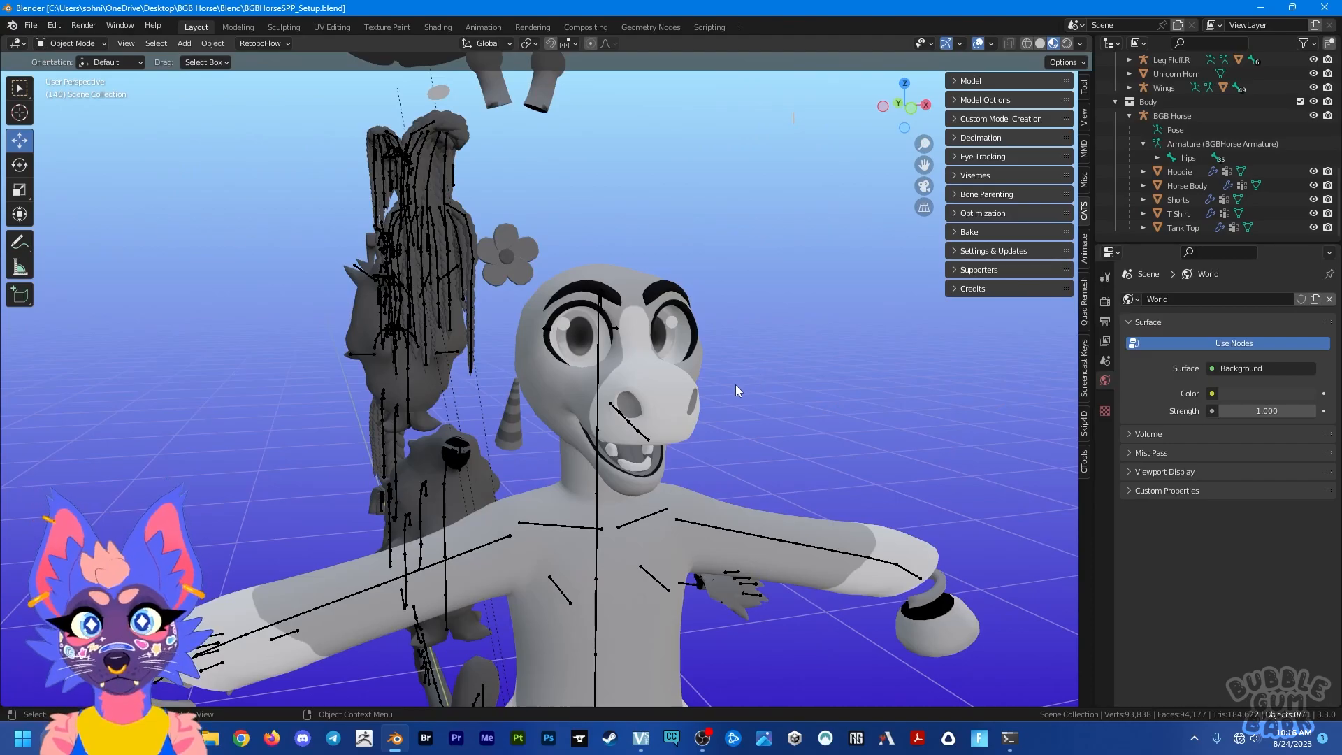
# Step: Examine the spread-out avatar parts, including the clothing, the two bridles and the hair and tail pieces
pyautogui.scroll(-5, 735, 389)
pyautogui.moveTo(583, 451); pyautogui.dragTo(648, 521, button='middle')
pyautogui.moveTo(548, 344); pyautogui.dragTo(589, 350, button='middle')
pyautogui.scroll(3, 589, 350)
pyautogui.scroll(2, 589, 350)
pyautogui.keyDown('shift'); pyautogui.moveTo(671, 308); pyautogui.dragTo(603, 472, button='middle'); pyautogui.keyUp('shift')
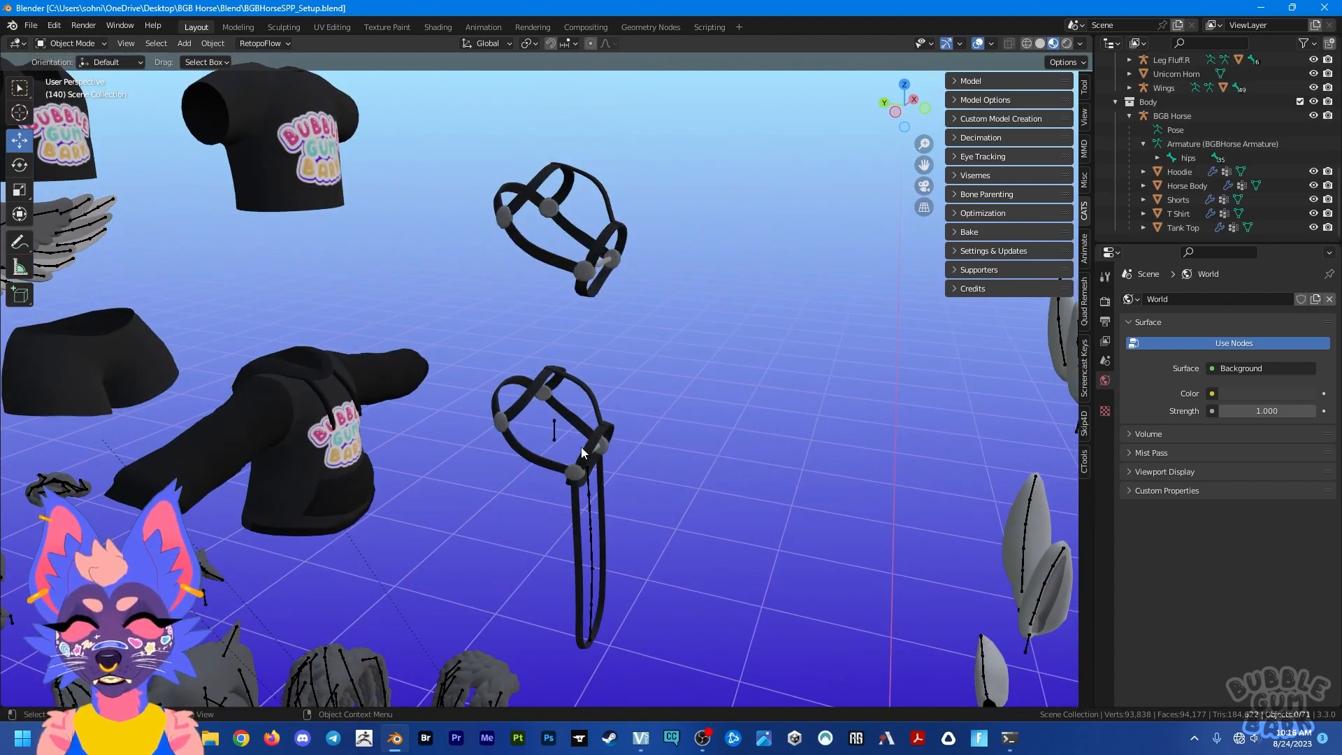
pyautogui.moveTo(602, 449); pyautogui.dragTo(652, 429, button='middle')
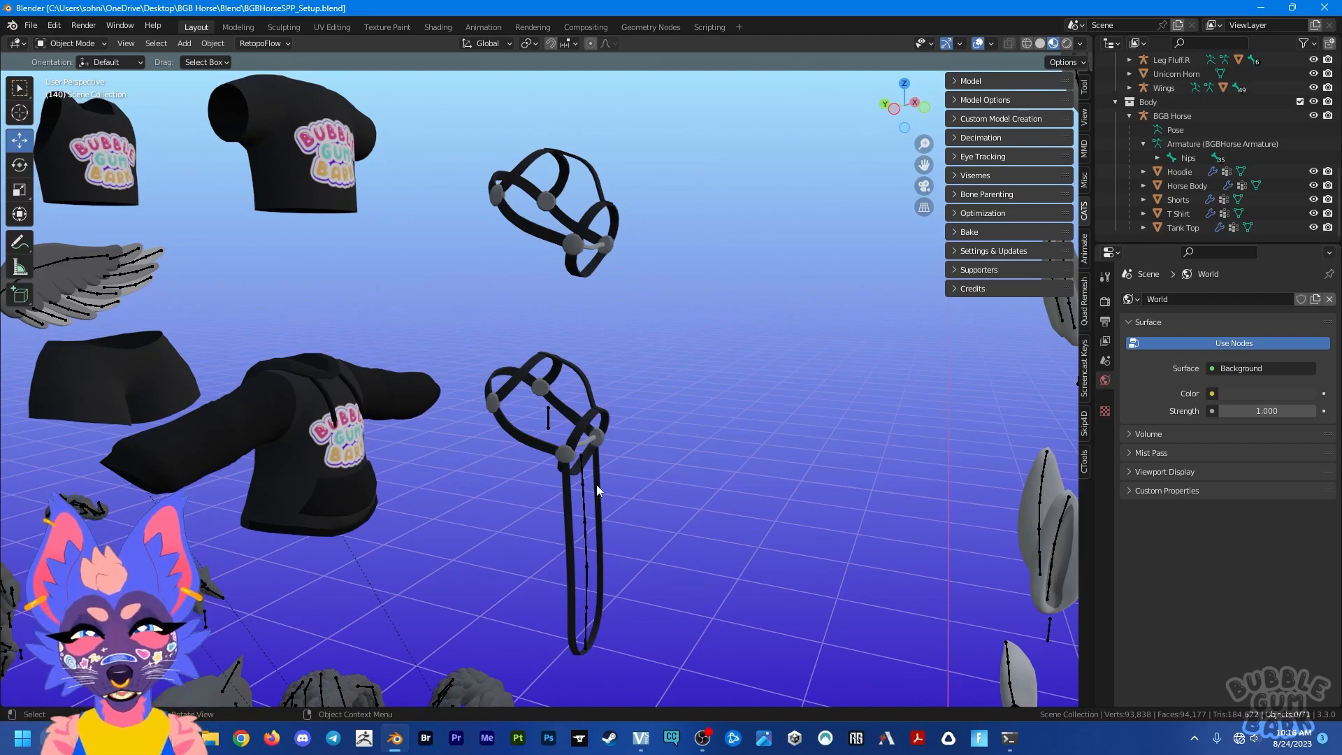
pyautogui.scroll(-8, 589, 486)
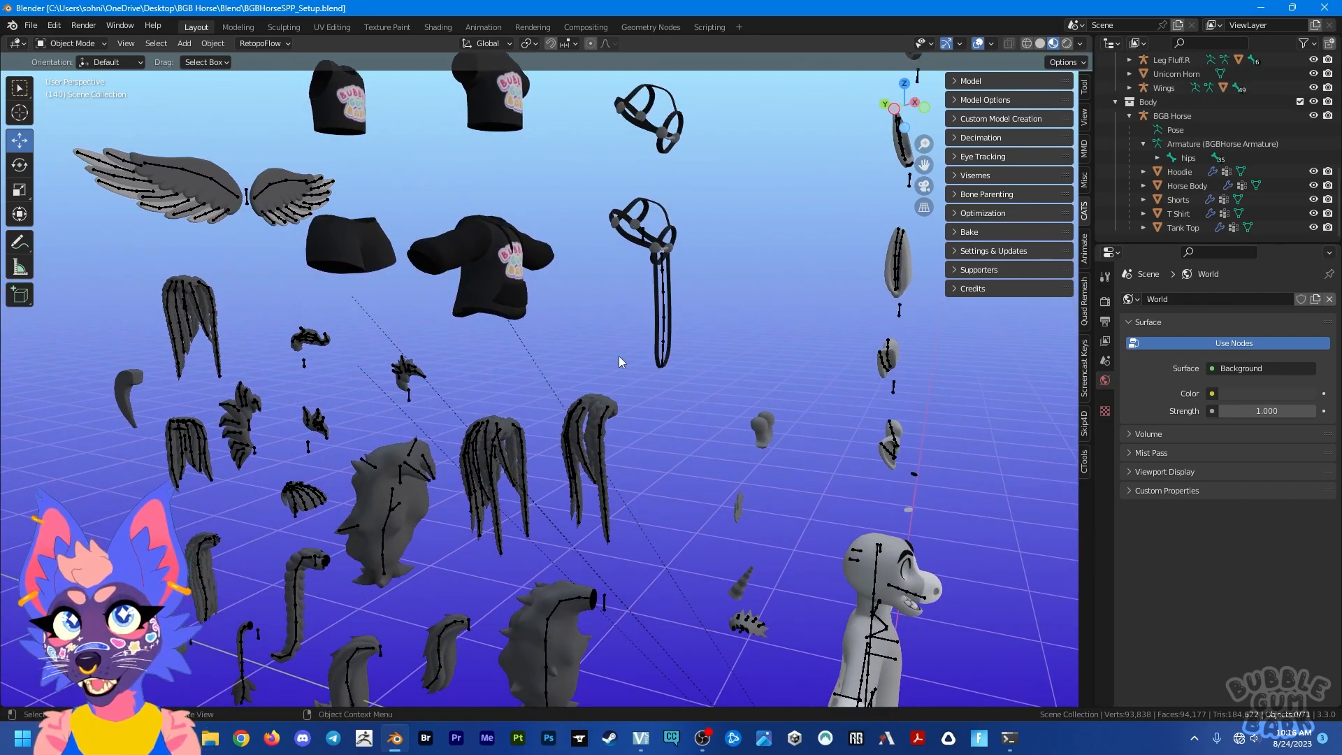
pyautogui.scroll(3, 648, 435)
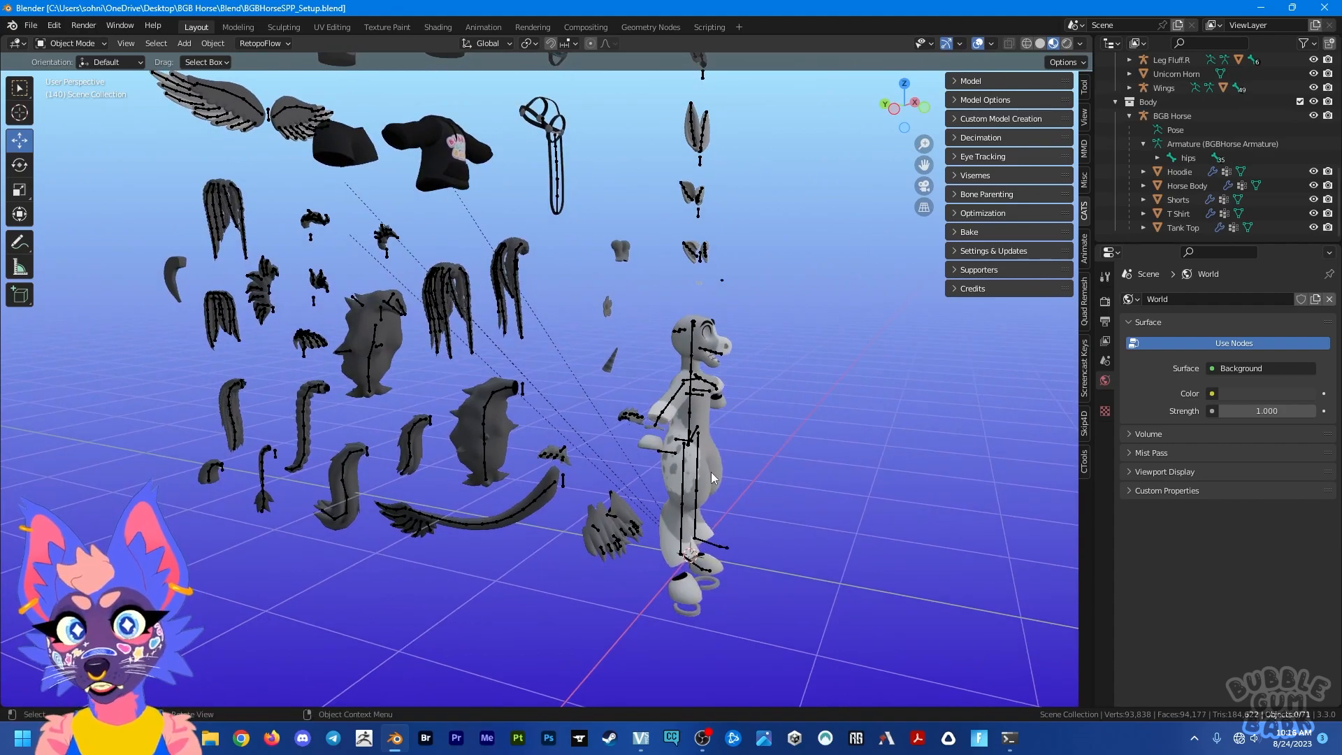
# Step: Select the horse body together with the leg fluffs, arm fluffs, unicorn horn and flower
pyautogui.click(714, 472)
pyautogui.scroll(2, 715, 472)
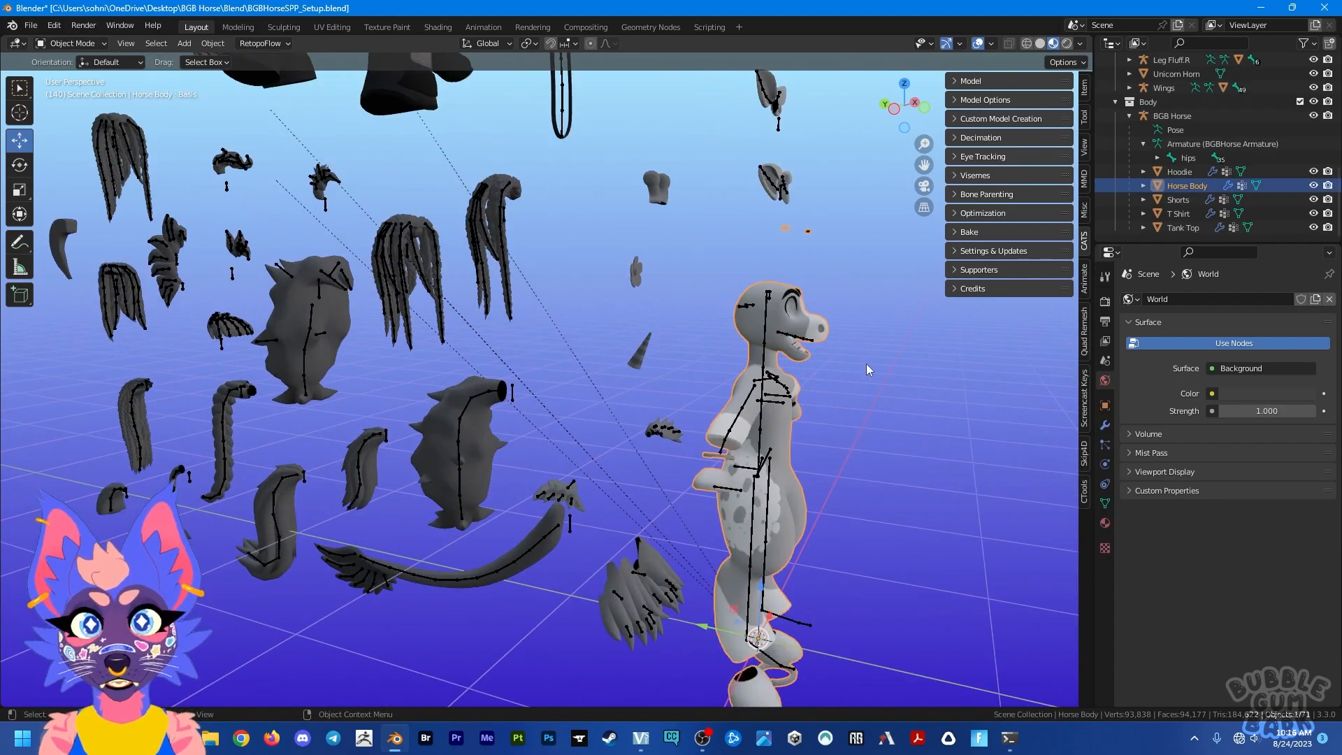
pyautogui.keyDown('shift'); pyautogui.click(665, 569); pyautogui.keyUp('shift')
pyautogui.keyDown('shift'); pyautogui.click(584, 508); pyautogui.keyUp('shift')
pyautogui.keyDown('shift'); pyautogui.click(674, 442); pyautogui.keyUp('shift')
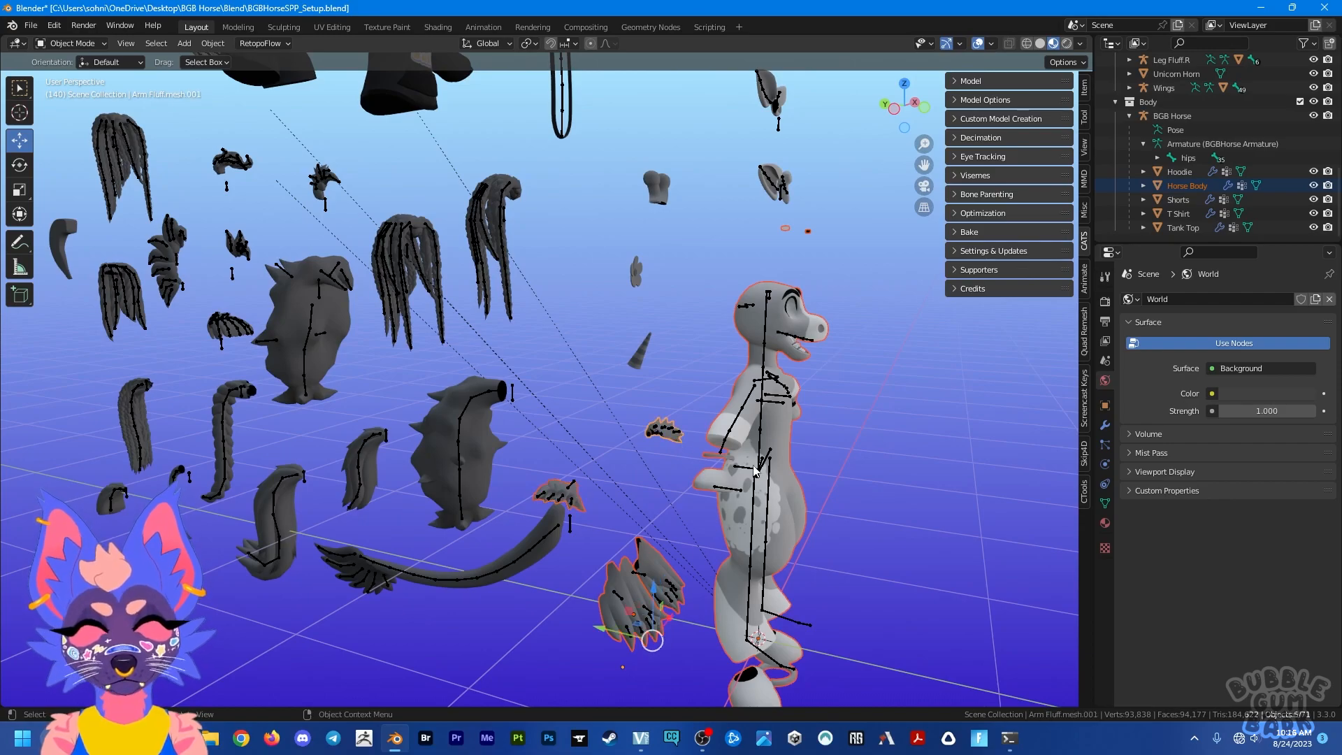
pyautogui.keyDown('shift'); pyautogui.click(636, 360); pyautogui.keyUp('shift')
pyautogui.keyDown('shift'); pyautogui.click(635, 271); pyautogui.keyUp('shift')
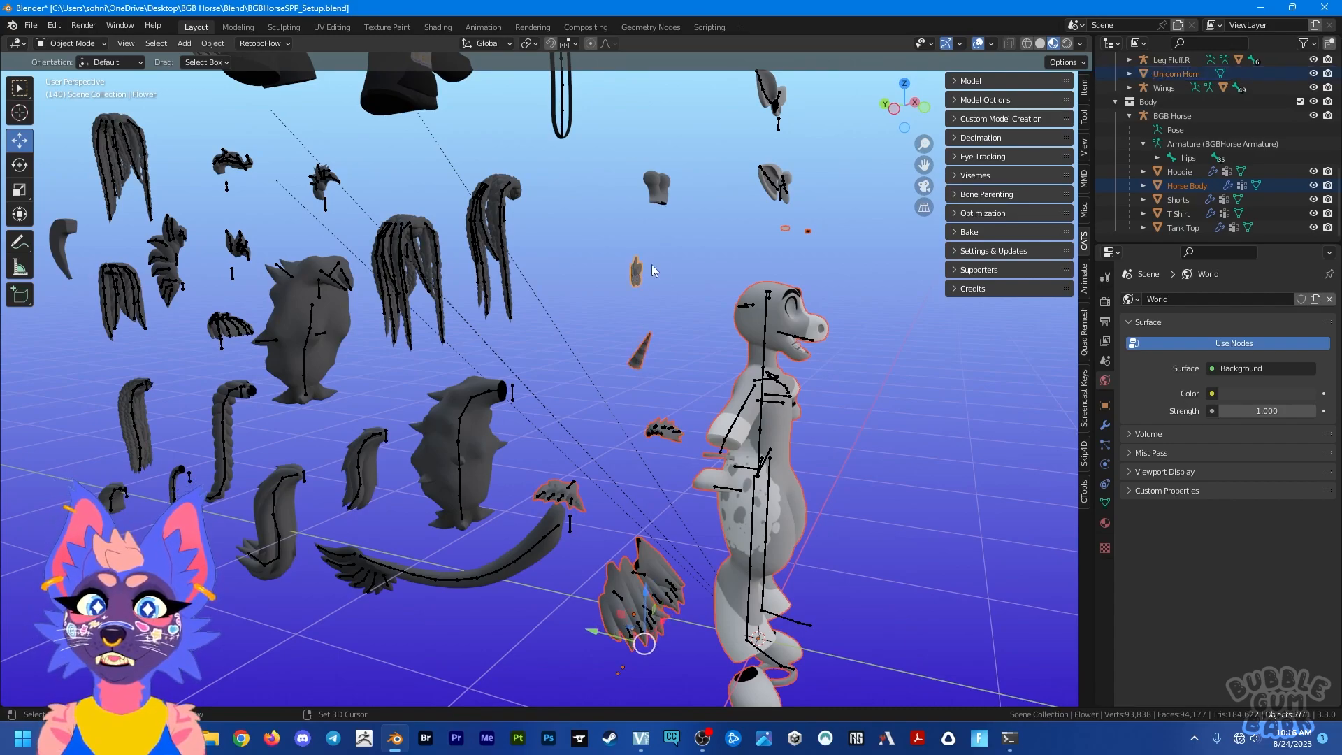
# Step: Add one pair of ears, the hoodie, shorts, T-shirt, tank top and both bridles to the selection
pyautogui.moveTo(716, 239); pyautogui.dragTo(655, 275, button='middle')
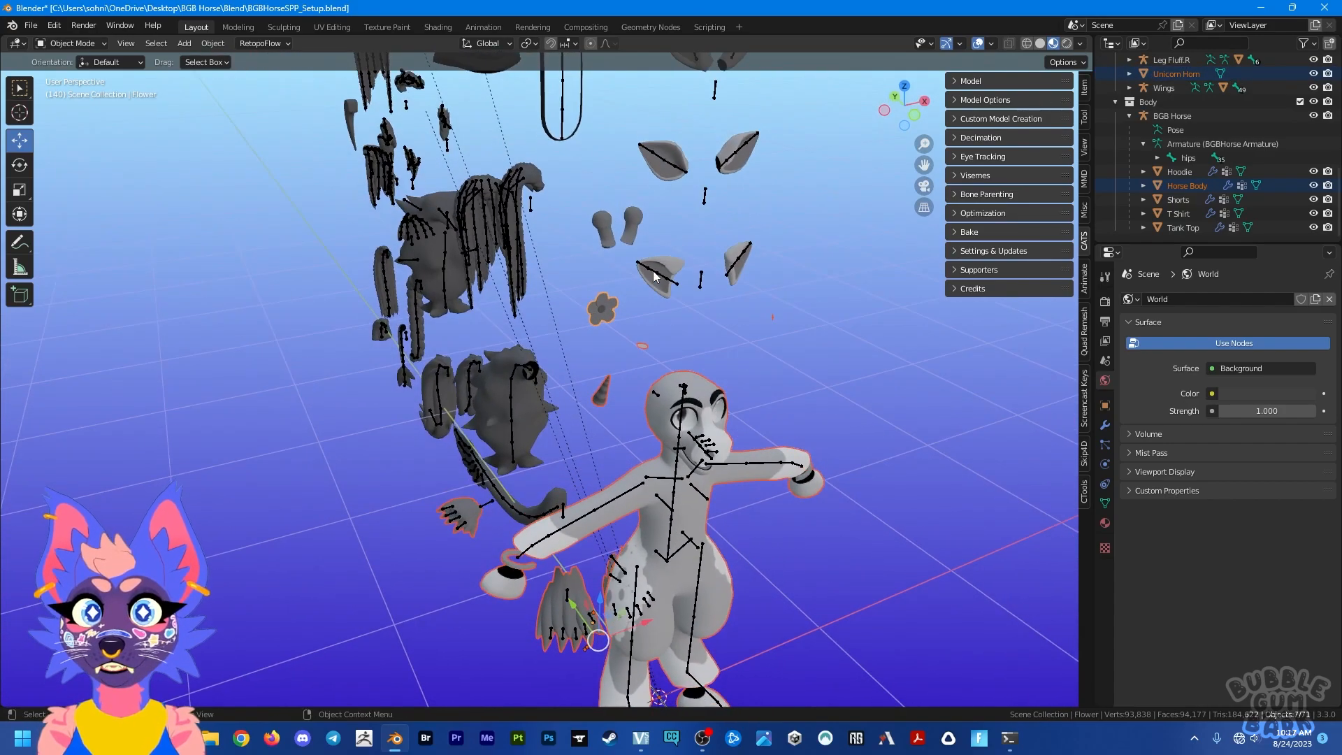
pyautogui.keyDown('shift'); pyautogui.click(672, 155); pyautogui.keyUp('shift')
pyautogui.keyDown('shift'); pyautogui.moveTo(670, 214); pyautogui.dragTo(730, 488, button='middle'); pyautogui.keyUp('shift')
pyautogui.scroll(-4, 680, 386)
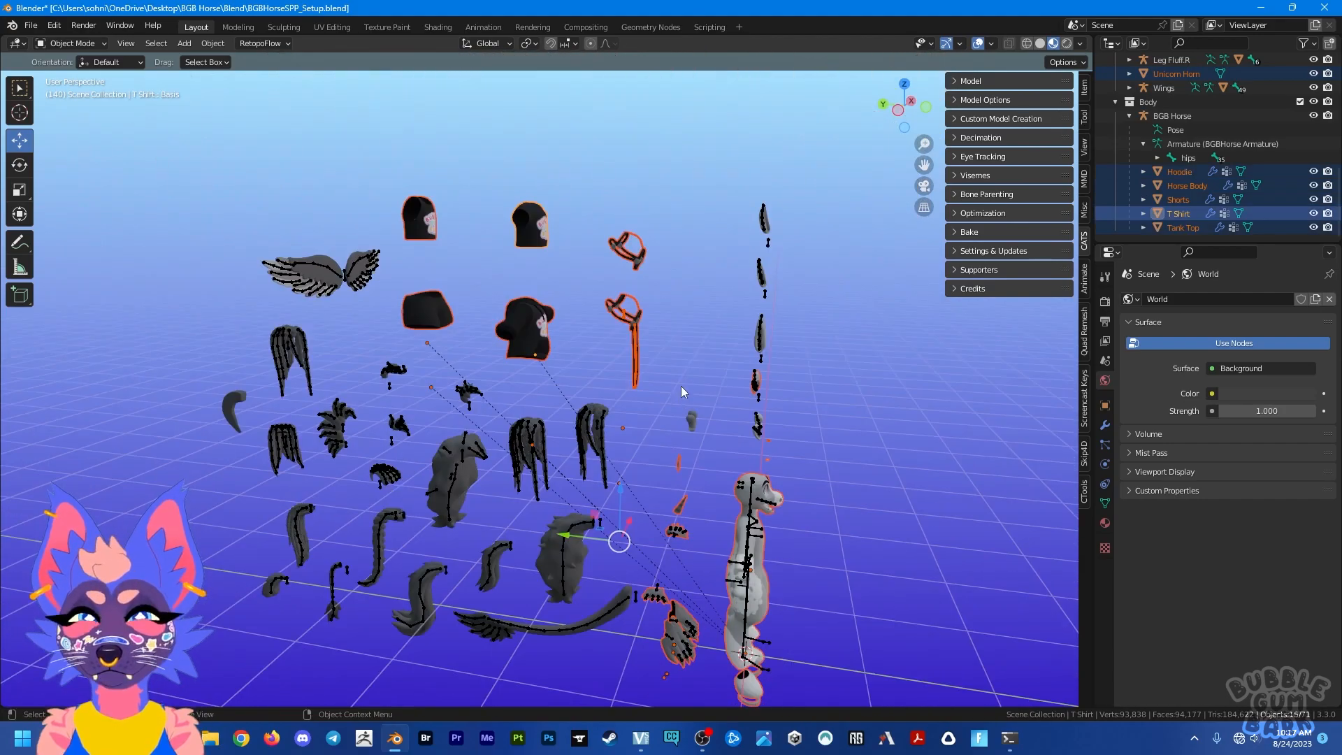
pyautogui.moveTo(681, 386); pyautogui.dragTo(589, 338, button='middle')
pyautogui.scroll(3, 599, 371)
pyautogui.keyDown('shift'); pyautogui.moveTo(723, 490); pyautogui.dragTo(691, 288, button='middle'); pyautogui.keyUp('shift')
pyautogui.moveTo(761, 562); pyautogui.dragTo(746, 536, button='middle')
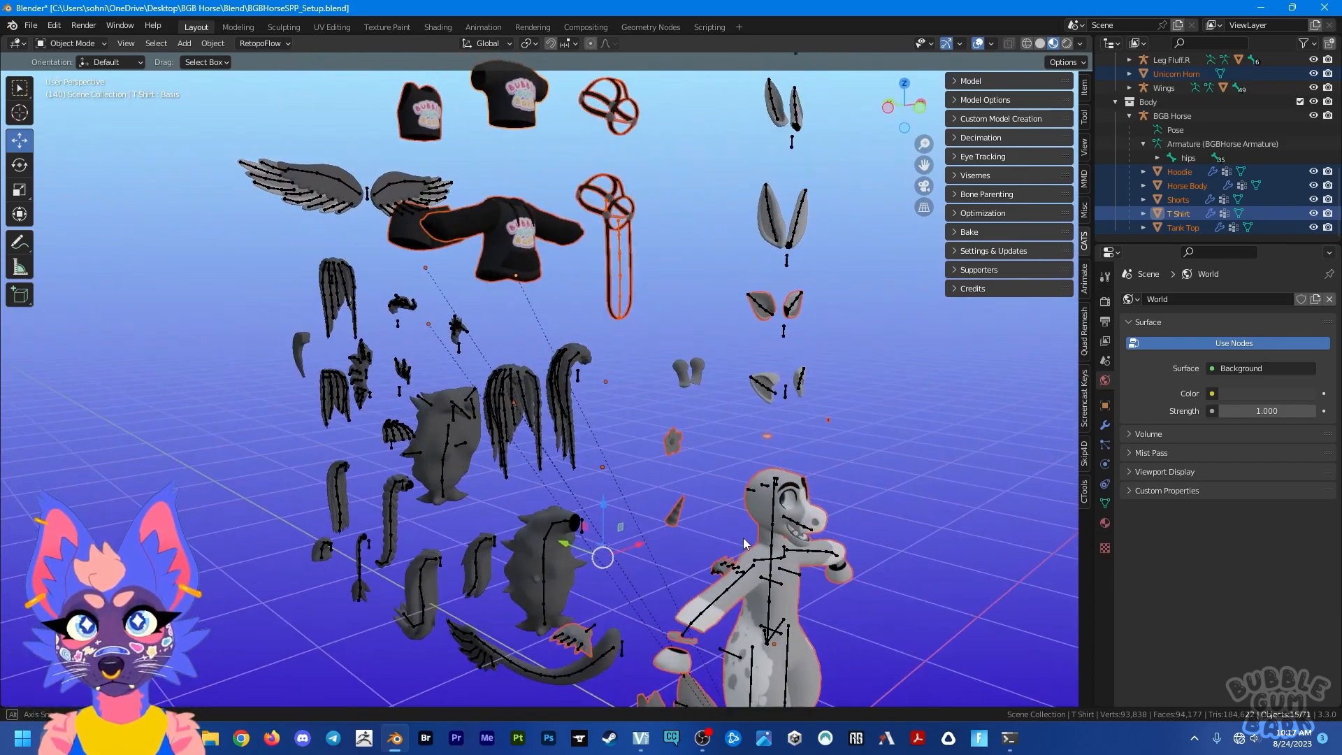
# Step: Add the single-sided braided hair and the Cropped Tail mesh to the selection
pyautogui.scroll(2, 516, 384)
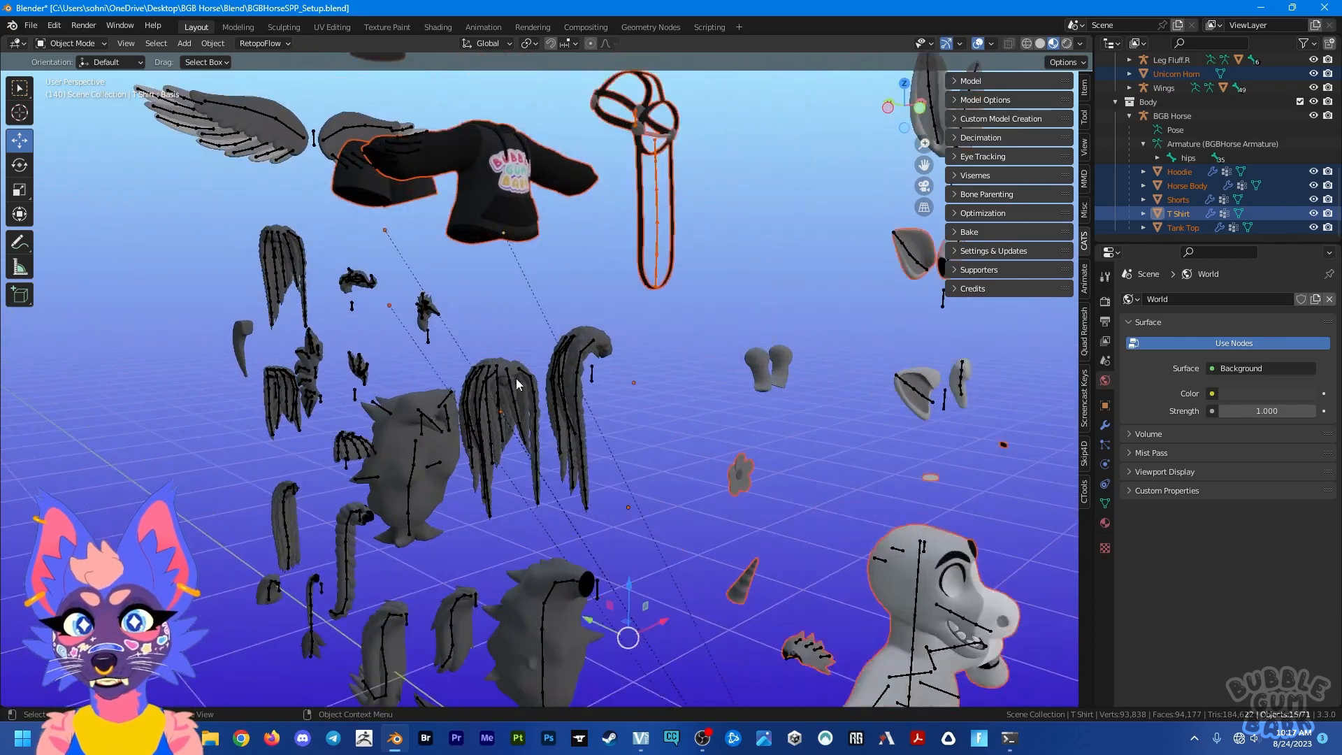
pyautogui.keyDown('shift'); pyautogui.click(609, 343); pyautogui.keyUp('shift')
pyautogui.moveTo(475, 428); pyautogui.dragTo(649, 292, button='middle')
pyautogui.keyDown('shift'); pyautogui.moveTo(447, 454); pyautogui.dragTo(721, 373, button='middle'); pyautogui.keyUp('shift')
pyautogui.keyDown('shift'); pyautogui.click(526, 454); pyautogui.keyUp('shift')
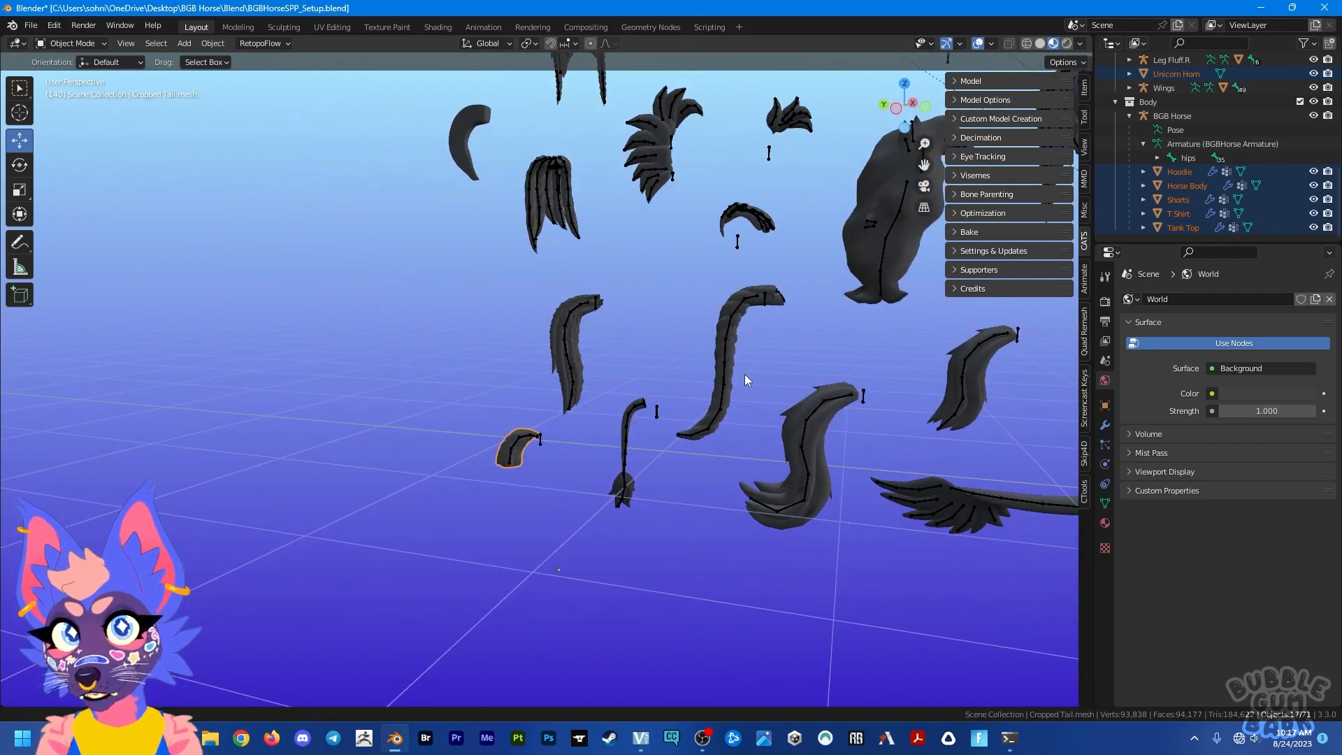
pyautogui.keyDown('shift'); pyautogui.moveTo(872, 275); pyautogui.dragTo(684, 388, button='middle'); pyautogui.keyUp('shift')
pyautogui.scroll(-5, 684, 388)
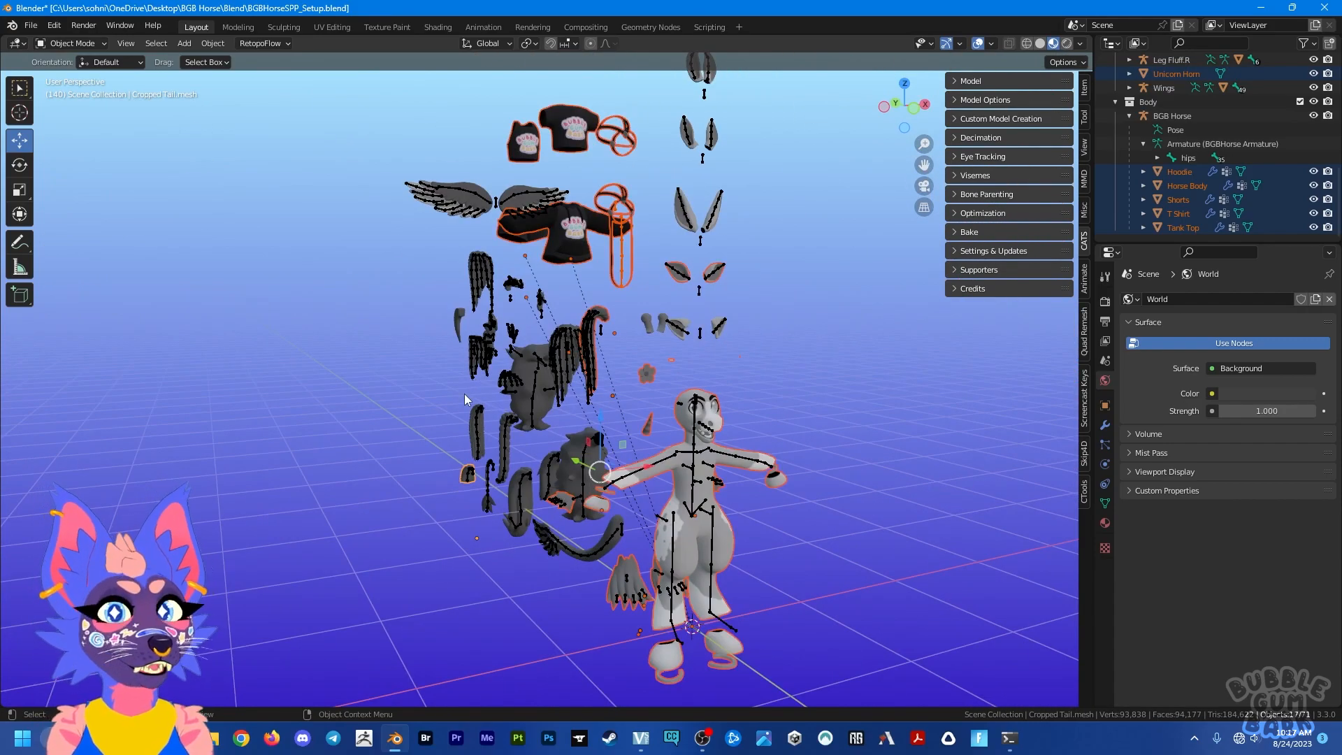
# Step: Start an FBX export and restrict the exported object types to Mesh
pyautogui.click(31, 26)
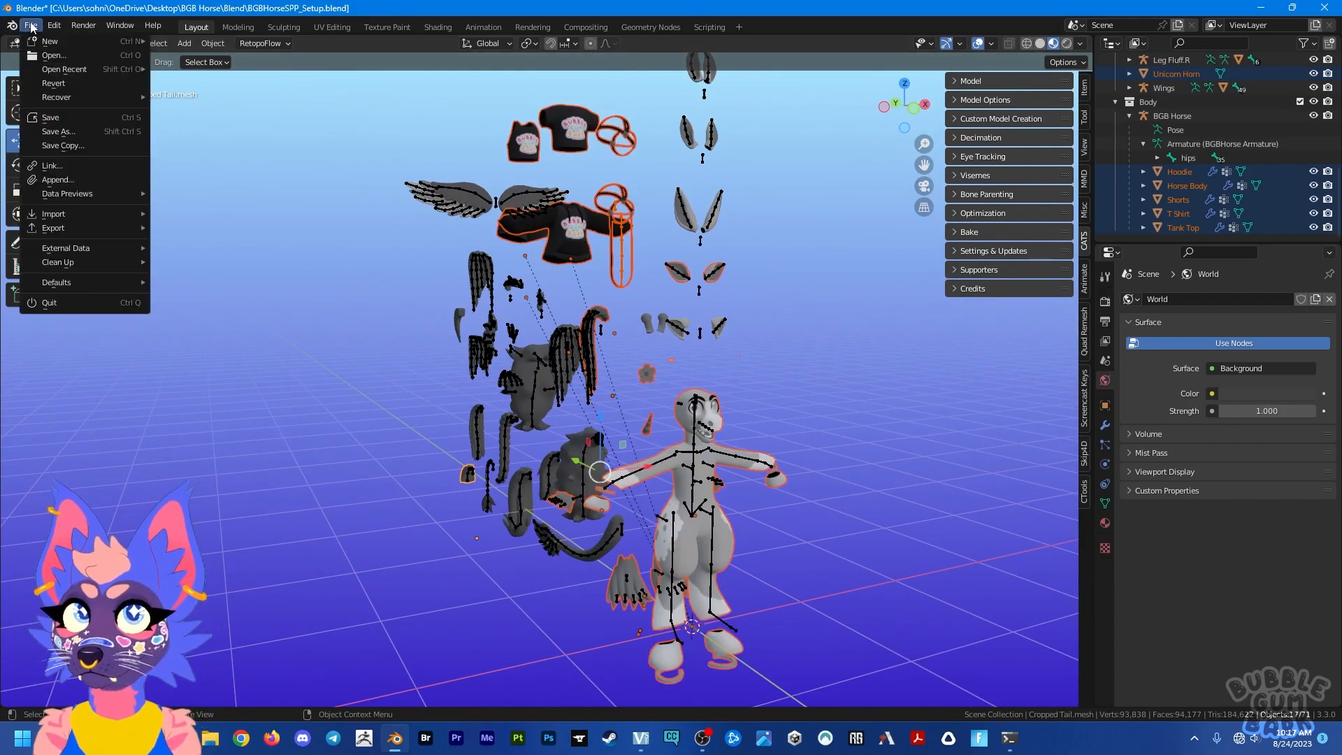
pyautogui.moveTo(52, 226)
pyautogui.click(190, 353)
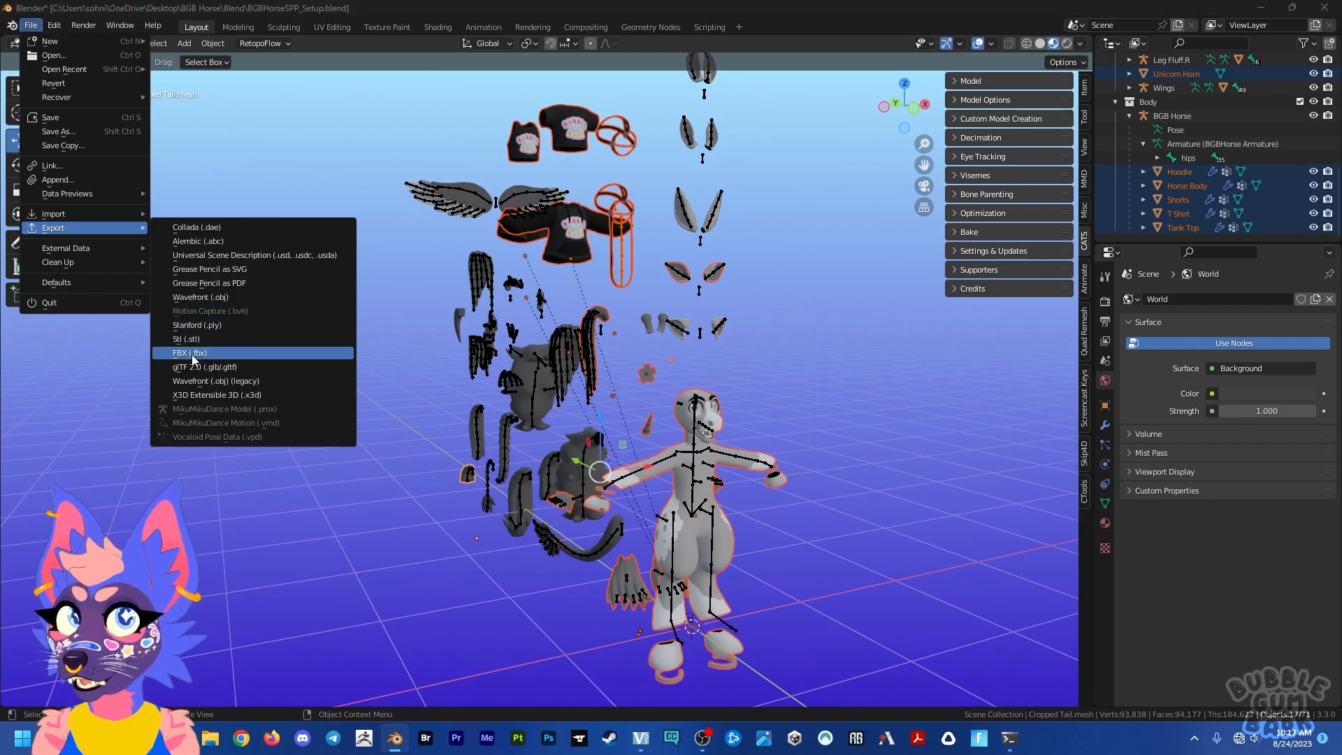
pyautogui.click(964, 401)
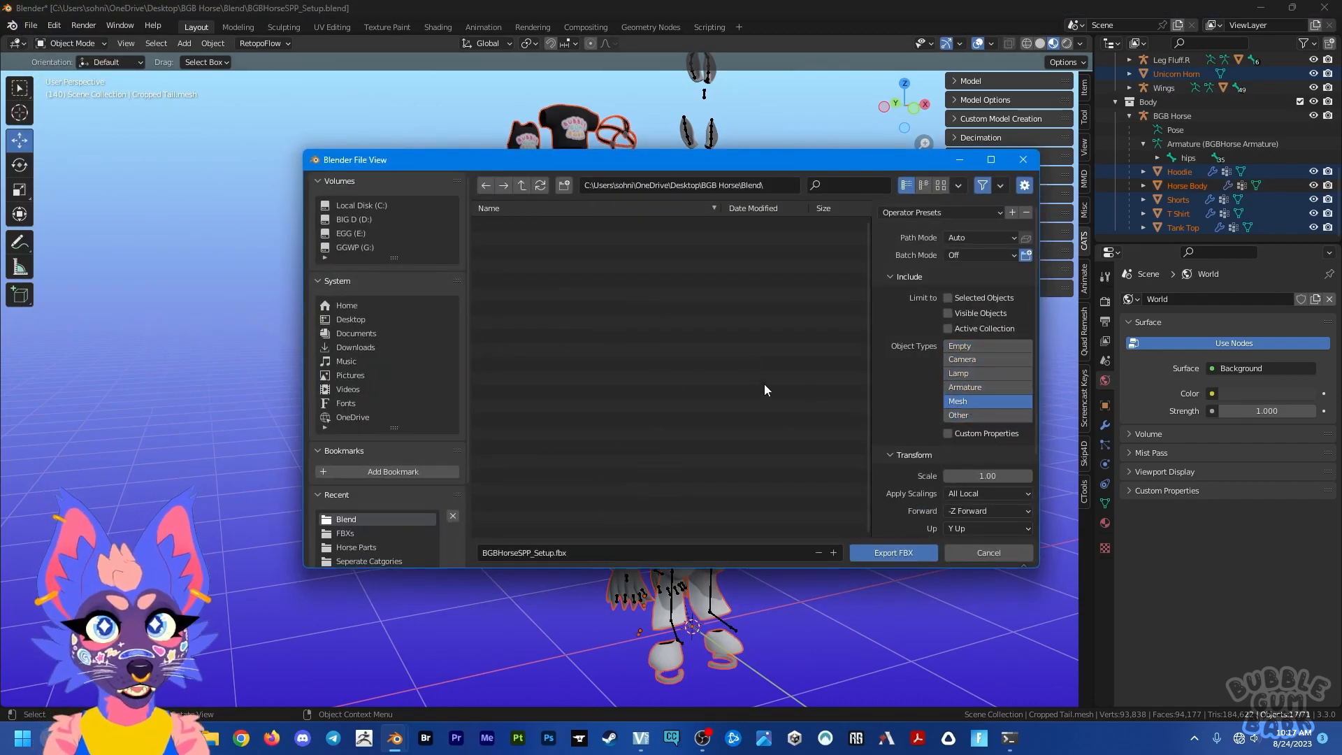
# Step: Set the export folder to Desktop and name the file SubstanceTestSPPFBX
pyautogui.click(371, 319)
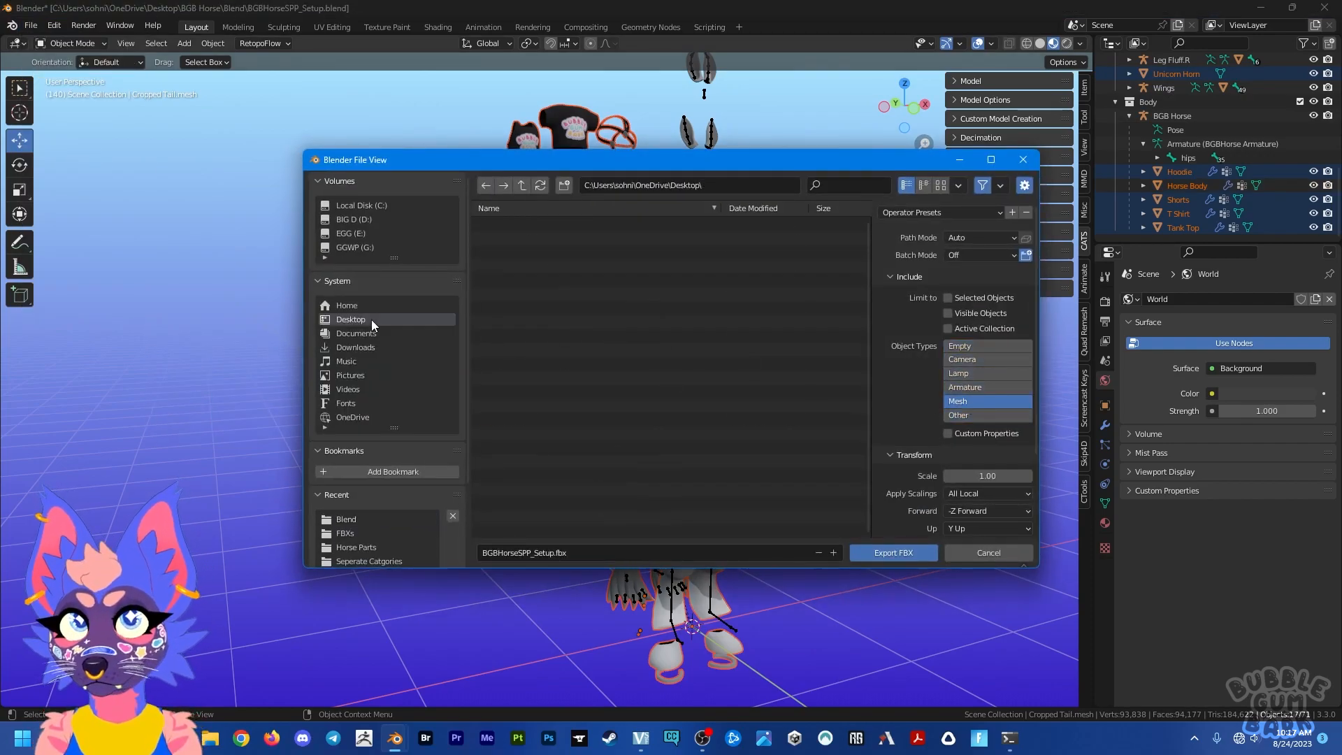
pyautogui.click(599, 555)
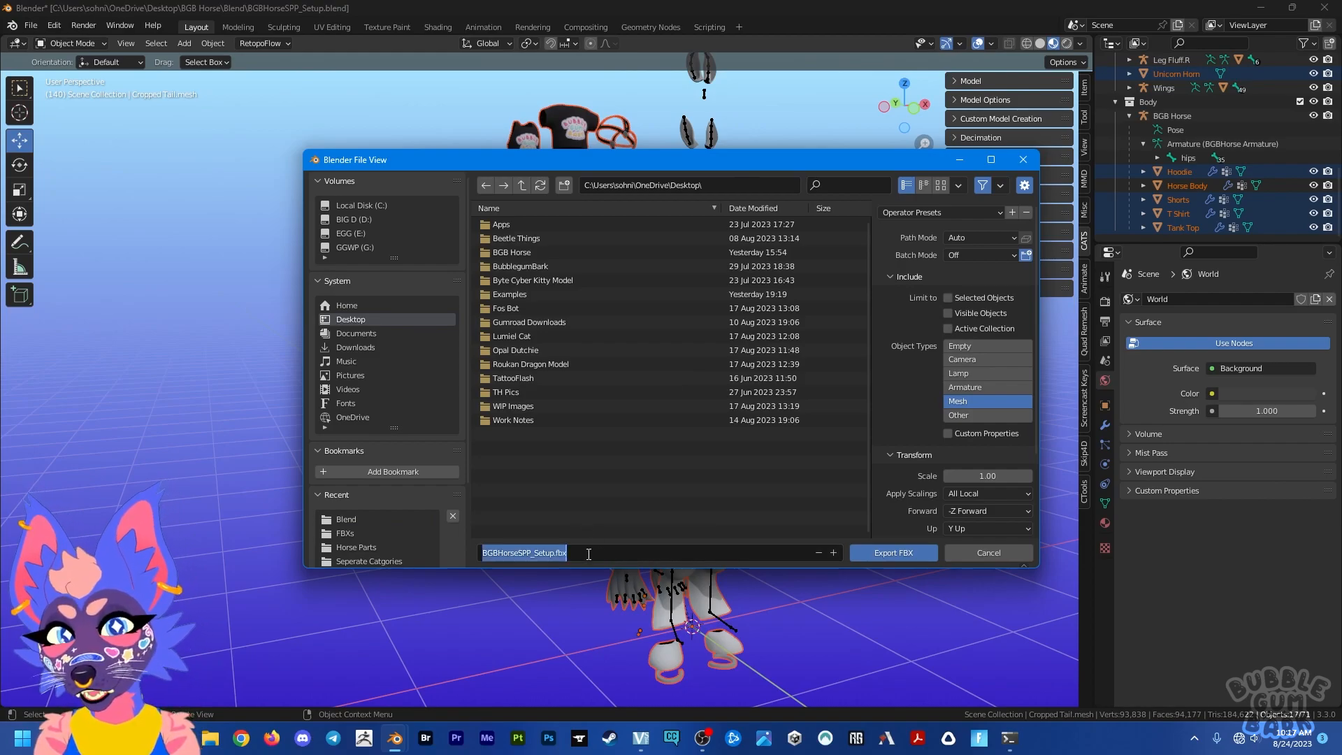
pyautogui.write('SubstanceTestSPPFBX')
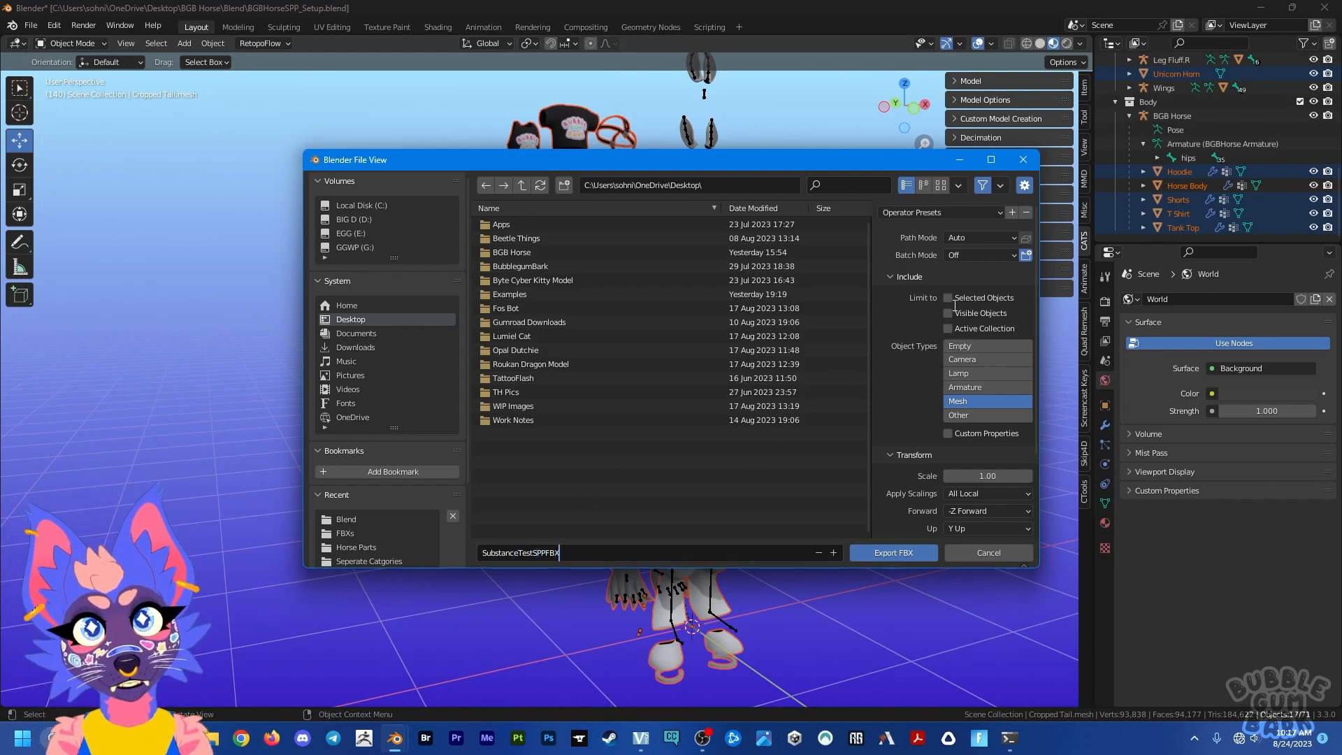
# Step: Limit the FBX export to selected objects, export SubstanceTestSPPFBX to the Desktop and clear the selection
pyautogui.press('Return')
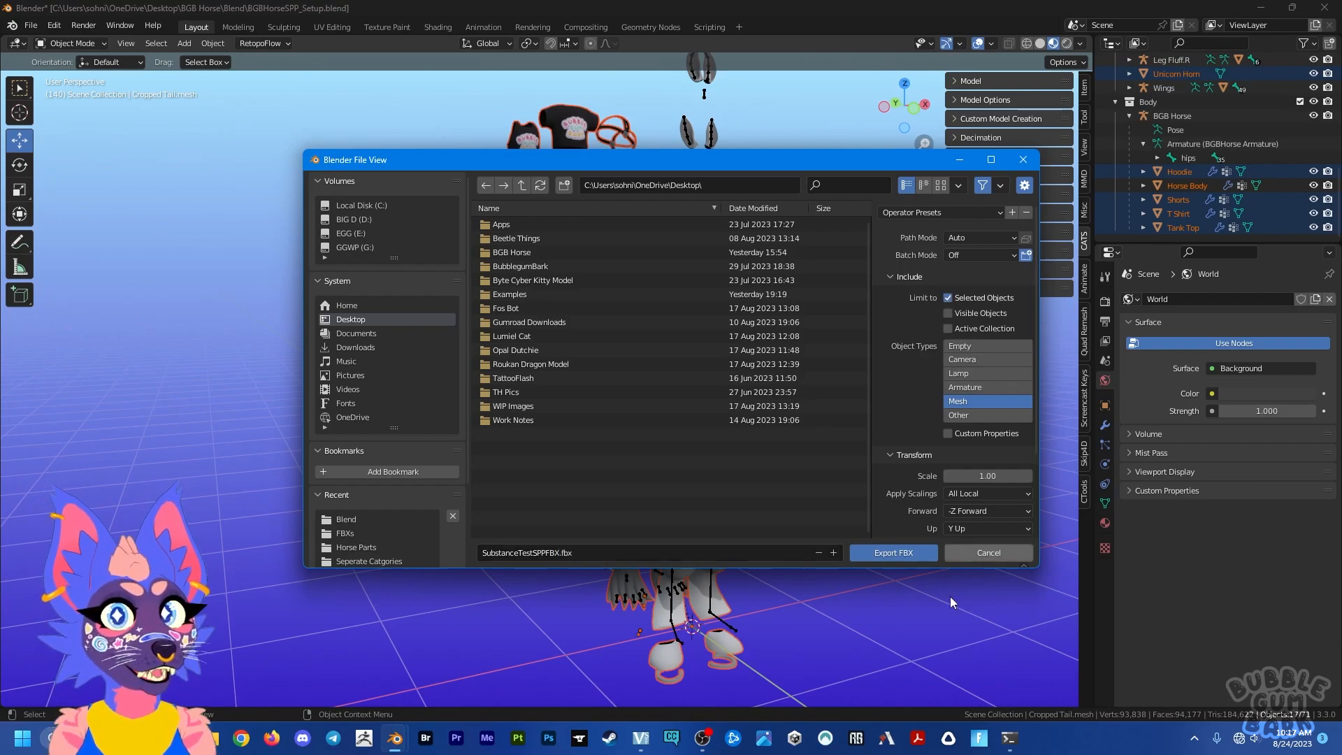
pyautogui.click(911, 551)
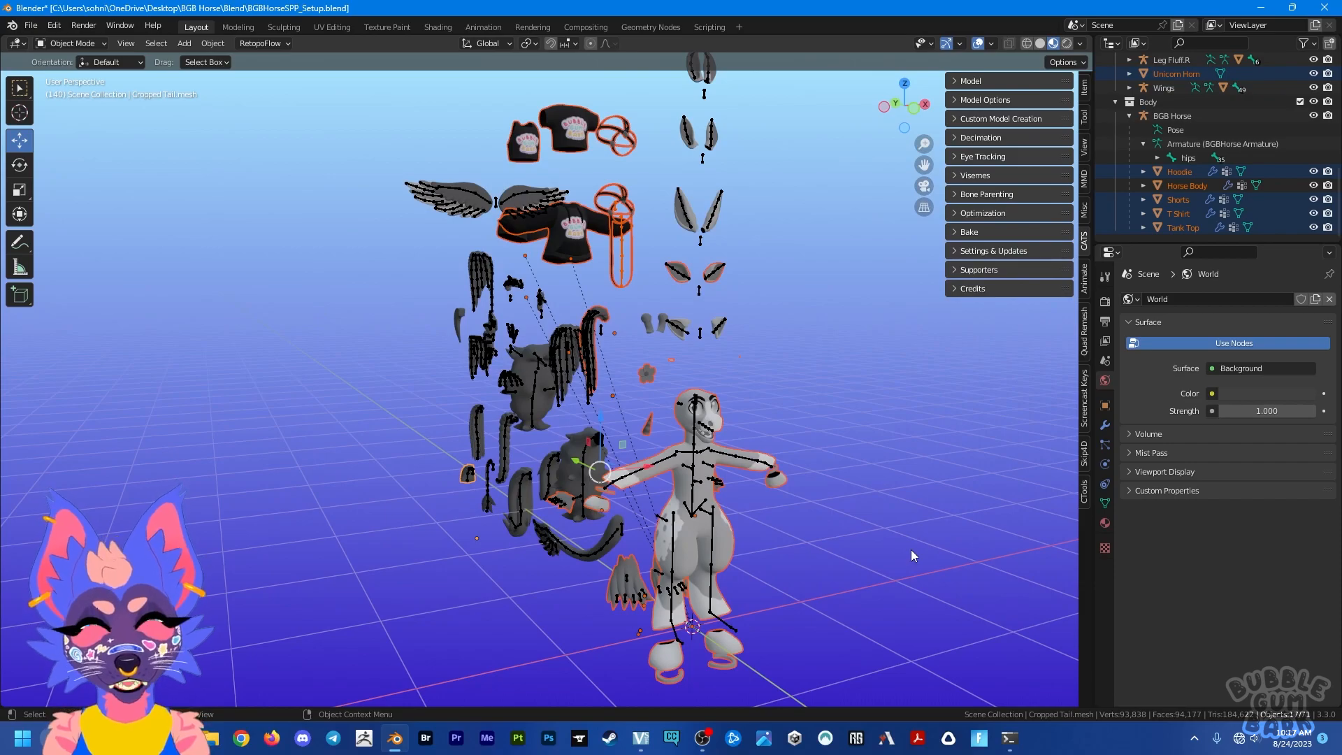
pyautogui.click(524, 651)
pyautogui.moveTo(560, 615); pyautogui.dragTo(601, 606, button='middle')
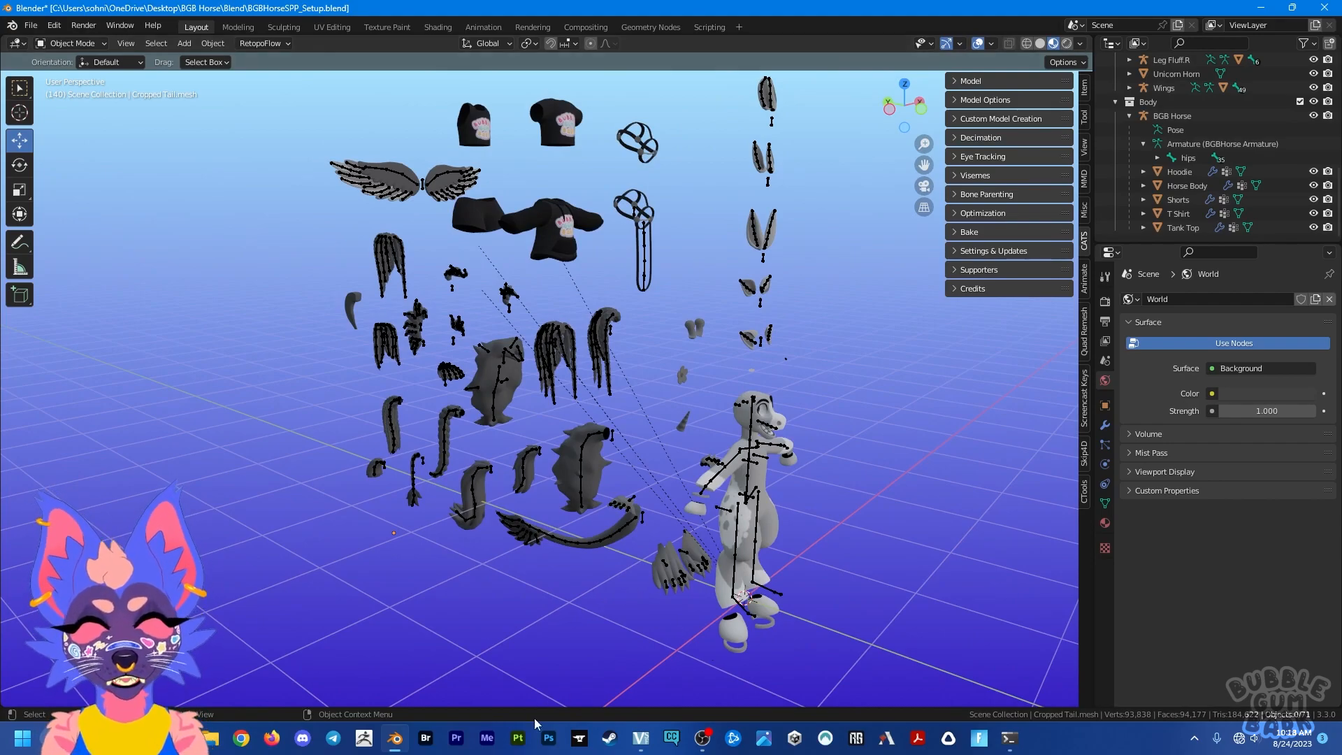
# Step: Switch to Substance 3D Painter and open the recent project BGBHorse_PartyDonkeySPP.spp
pyautogui.click(517, 737)
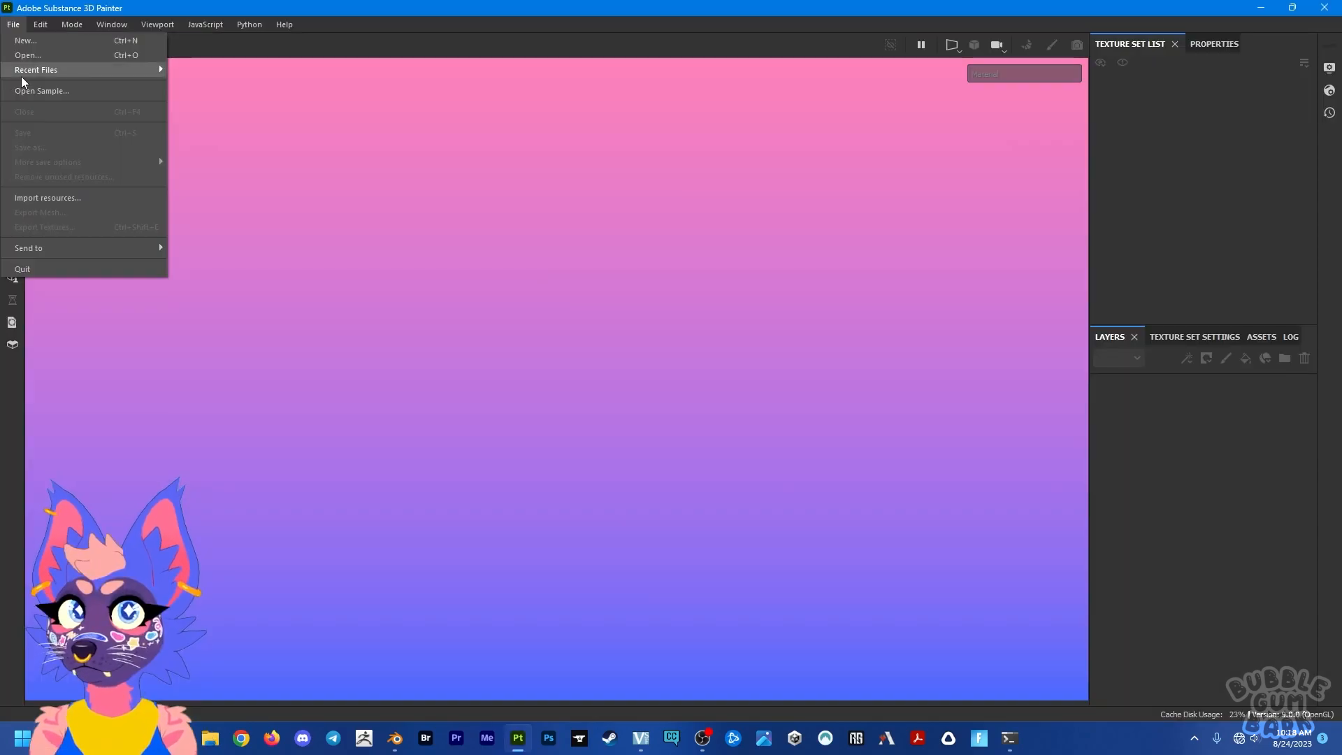
pyautogui.moveTo(23, 76)
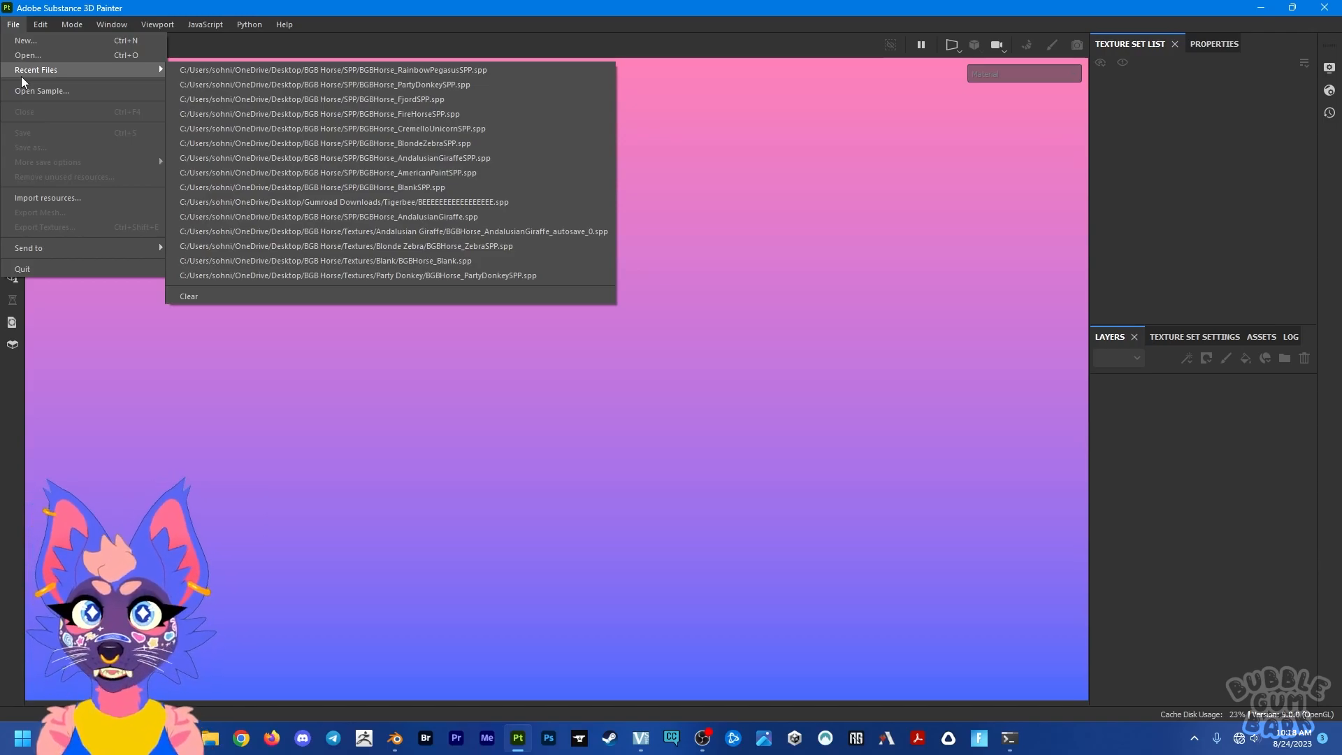
pyautogui.click(295, 87)
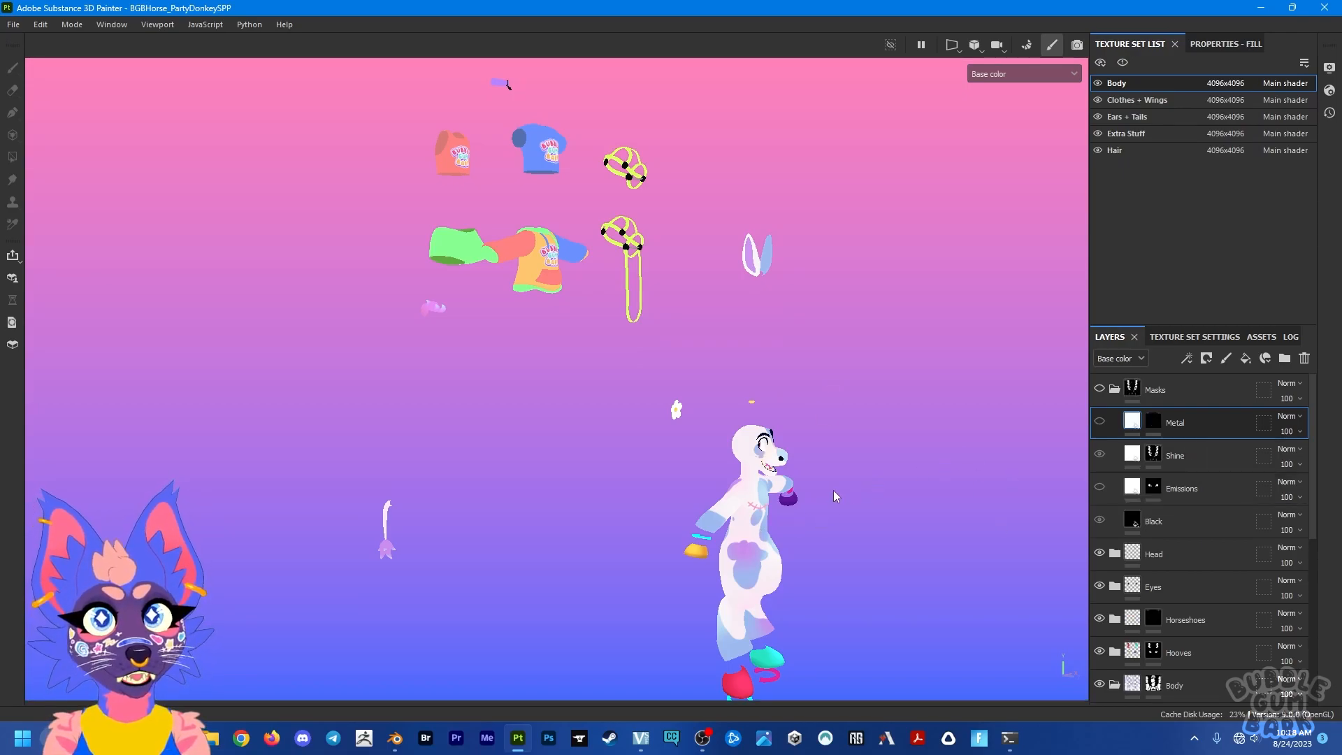
# Step: Examine the Party Donkey project's textured clothes, bridles, accessories and body parts from close up and from a distance
pyautogui.rightClick(868, 486)
pyautogui.click(843, 483)
pyautogui.click(872, 481)
pyautogui.moveTo(941, 473)
pyautogui.keyDown('alt'); pyautogui.mouseDown()
pyautogui.moveTo(867, 458)
pyautogui.moveTo(854, 470)
pyautogui.moveTo(815, 419)
pyautogui.moveTo(949, 452)
pyautogui.moveTo(772, 509)
pyautogui.moveTo(806, 614)
pyautogui.moveTo(746, 350)
pyautogui.moveTo(709, 444)
pyautogui.moveTo(753, 454)
pyautogui.moveTo(784, 542)
pyautogui.moveTo(575, 363)
pyautogui.moveTo(549, 366)
pyautogui.moveTo(507, 332)
pyautogui.mouseUp(); pyautogui.keyUp('alt')
pyautogui.keyDown('alt'); pyautogui.moveTo(504, 327); pyautogui.dragTo(502, 295, button='right'); pyautogui.keyUp('alt')
pyautogui.keyDown('alt'); pyautogui.moveTo(501, 295); pyautogui.dragTo(590, 411, button='middle'); pyautogui.keyUp('alt')
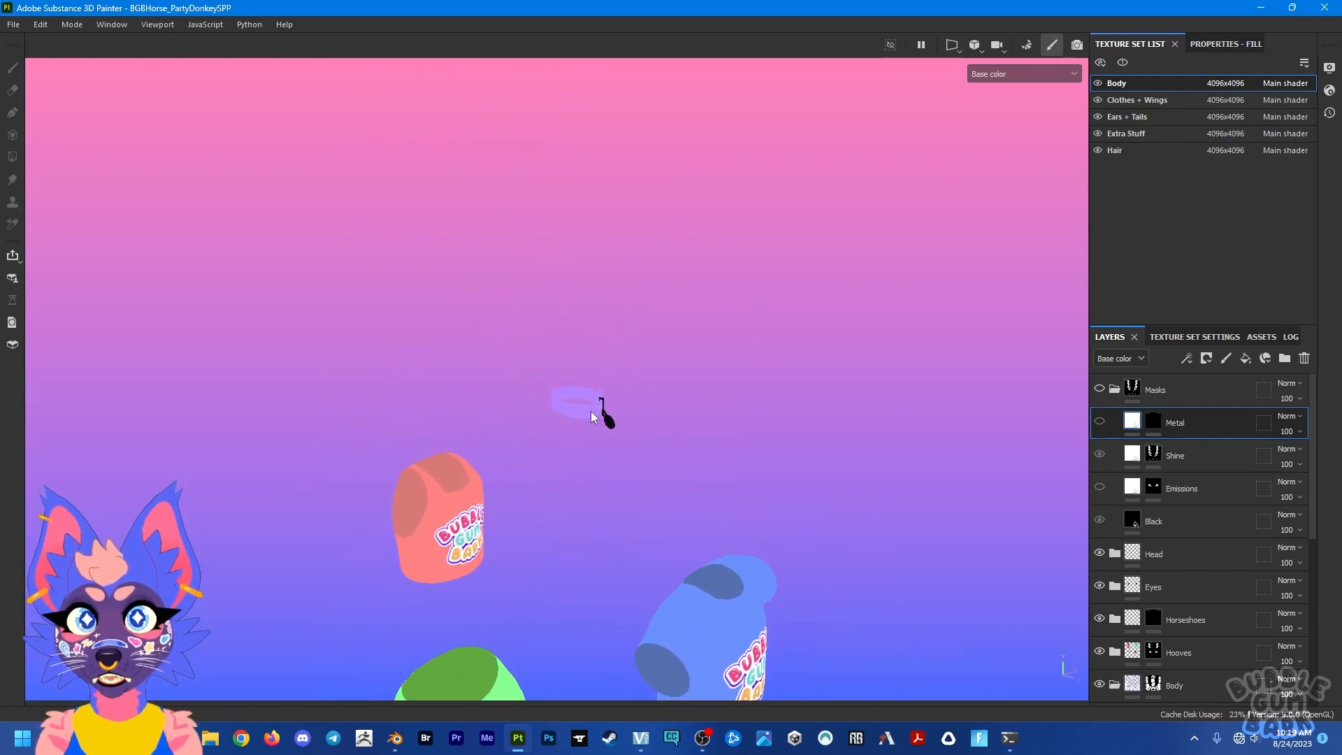
pyautogui.keyDown('alt'); pyautogui.moveTo(589, 411); pyautogui.dragTo(630, 404, button='right'); pyautogui.keyUp('alt')
pyautogui.moveTo(608, 407)
pyautogui.keyDown('alt'); pyautogui.mouseDown()
pyautogui.moveTo(383, 380)
pyautogui.moveTo(629, 391)
pyautogui.mouseUp(); pyautogui.keyUp('alt')
pyautogui.keyDown('alt'); pyautogui.moveTo(629, 391); pyautogui.dragTo(697, 537, button='right'); pyautogui.keyUp('alt')
pyautogui.keyDown('alt'); pyautogui.moveTo(697, 537); pyautogui.dragTo(631, 183, button='middle'); pyautogui.keyUp('alt')
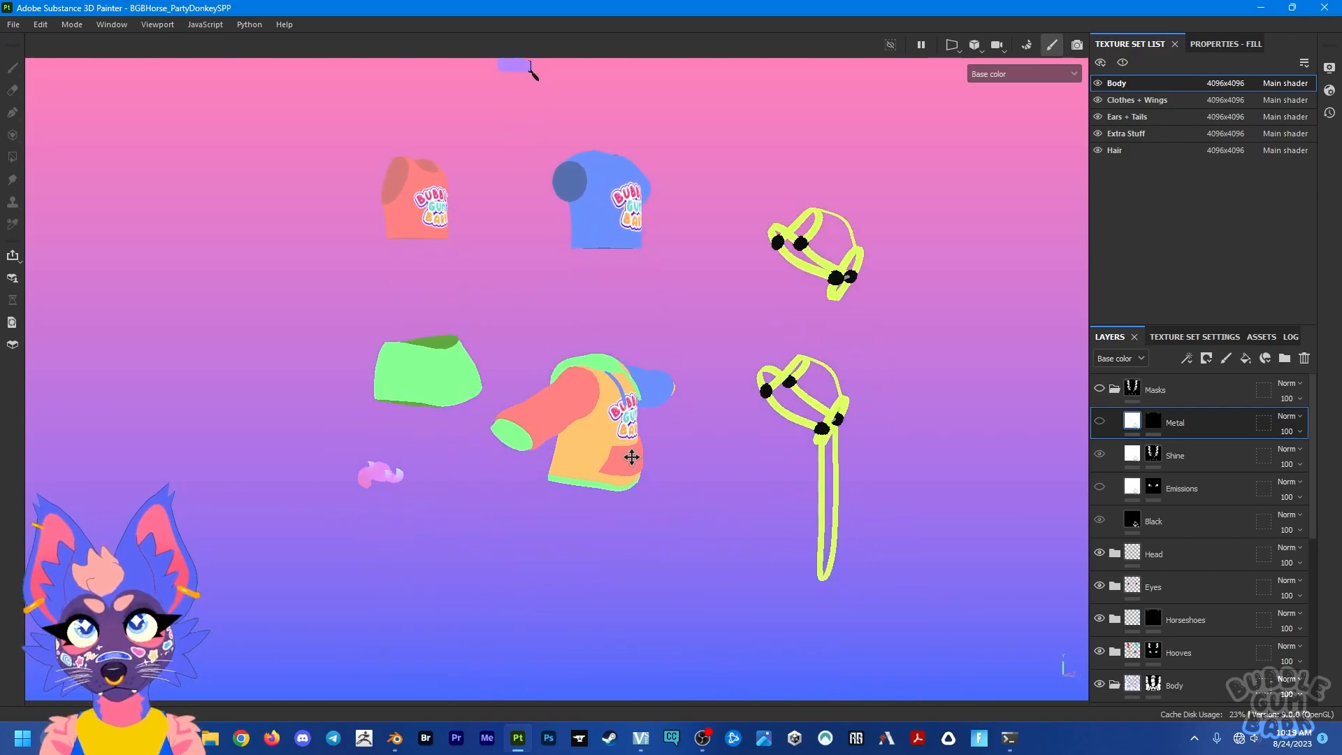
pyautogui.keyDown('alt'); pyautogui.moveTo(632, 456); pyautogui.dragTo(558, 191, button='middle'); pyautogui.keyUp('alt')
pyautogui.keyDown('alt'); pyautogui.moveTo(1003, 568); pyautogui.dragTo(974, 548, button='right'); pyautogui.keyUp('alt')
pyautogui.keyDown('alt'); pyautogui.moveTo(973, 548); pyautogui.dragTo(815, 486, button='middle'); pyautogui.keyUp('alt')
pyautogui.keyDown('alt'); pyautogui.moveTo(816, 487); pyautogui.dragTo(781, 433); pyautogui.keyUp('alt')
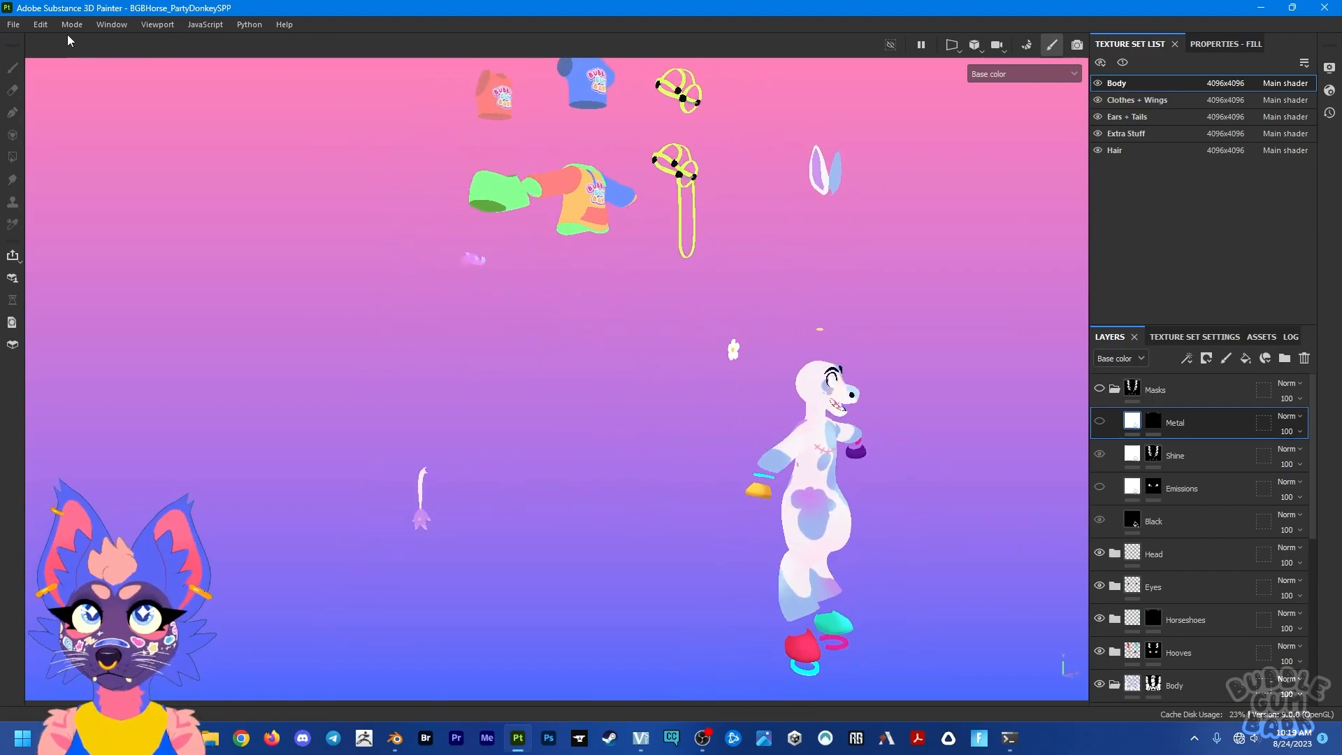
# Step: Replace the project's mesh with SubstanceTestSPPFBX.fbx from the Desktop in the project configuration
pyautogui.click(38, 25)
pyautogui.click(50, 68)
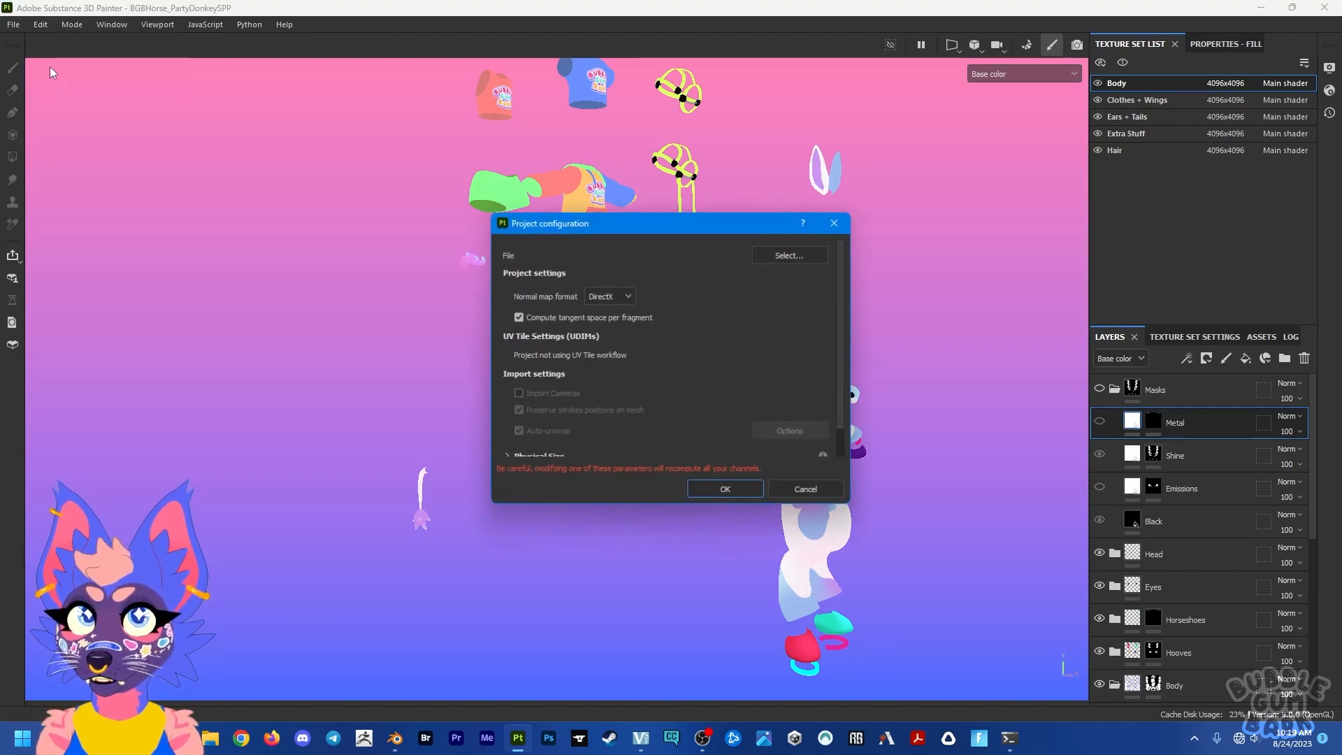
pyautogui.click(806, 254)
pyautogui.click(531, 371)
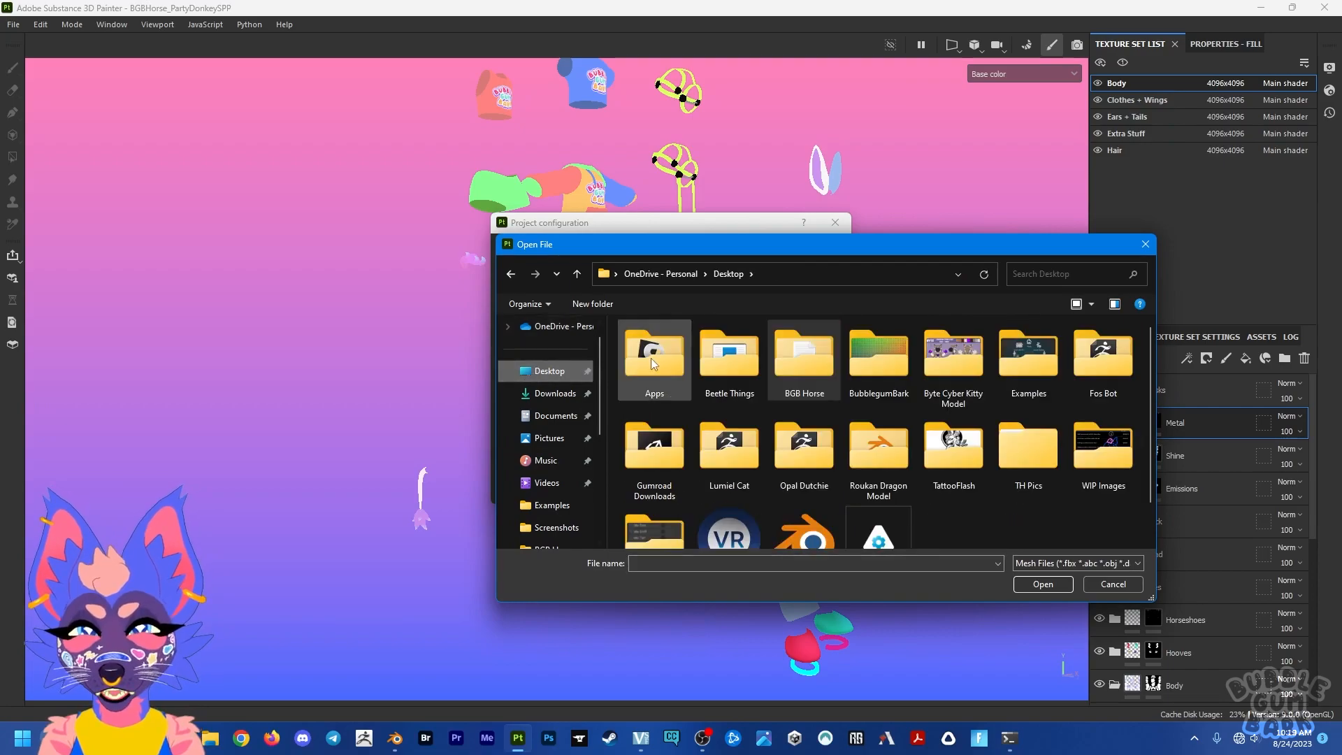
pyautogui.scroll(-1, 803, 455)
pyautogui.doubleClick(803, 498)
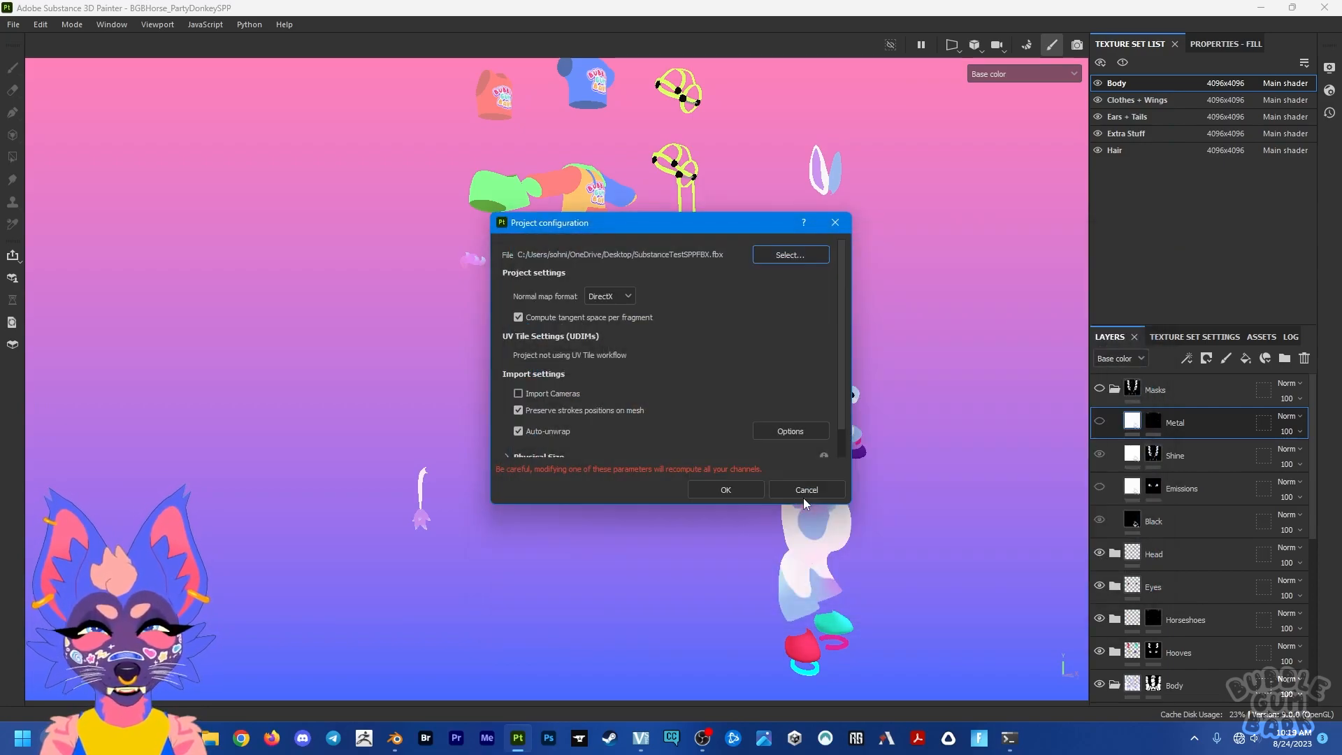
pyautogui.click(708, 482)
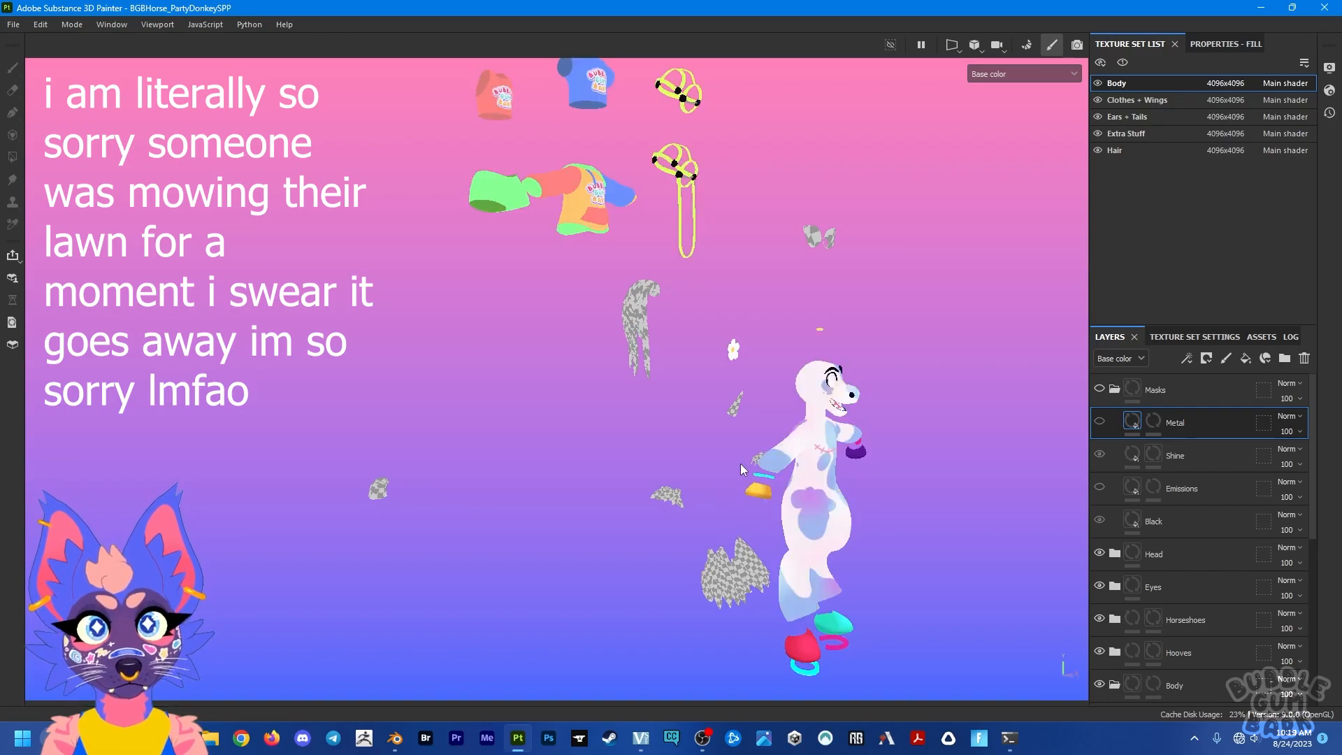
# Step: Examine the reloaded meshes from several angles, trying the orthographic view and returning to perspective
pyautogui.keyDown('alt'); pyautogui.moveTo(644, 447); pyautogui.dragTo(688, 454); pyautogui.keyUp('alt')
pyautogui.keyDown('alt'); pyautogui.moveTo(697, 449); pyautogui.dragTo(801, 436); pyautogui.keyUp('alt')
pyautogui.keyDown('alt'); pyautogui.moveTo(788, 418); pyautogui.dragTo(882, 477, button='middle'); pyautogui.keyUp('alt')
pyautogui.keyDown('alt'); pyautogui.moveTo(881, 477); pyautogui.dragTo(779, 470); pyautogui.keyUp('alt')
pyautogui.keyDown('alt'); pyautogui.moveTo(879, 515); pyautogui.dragTo(536, 444, button='middle'); pyautogui.keyUp('alt')
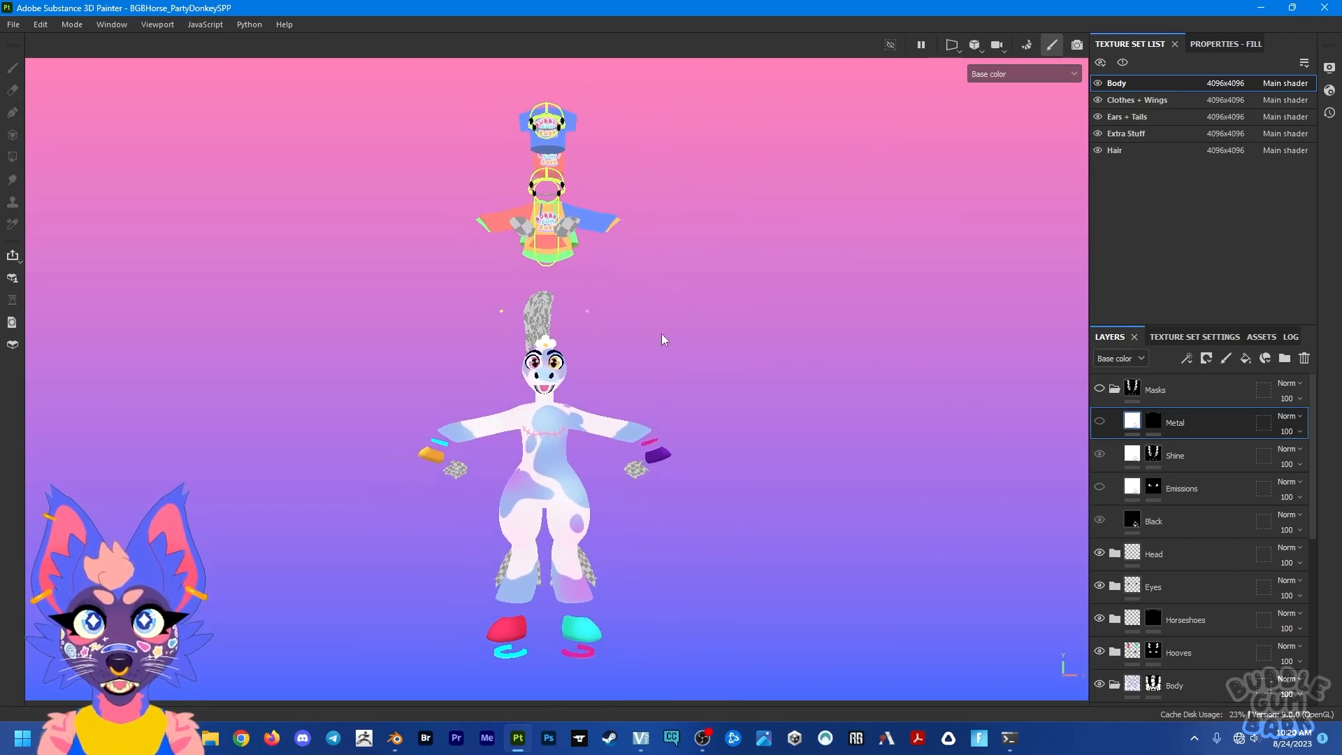
pyautogui.click(997, 45)
pyautogui.click(1000, 80)
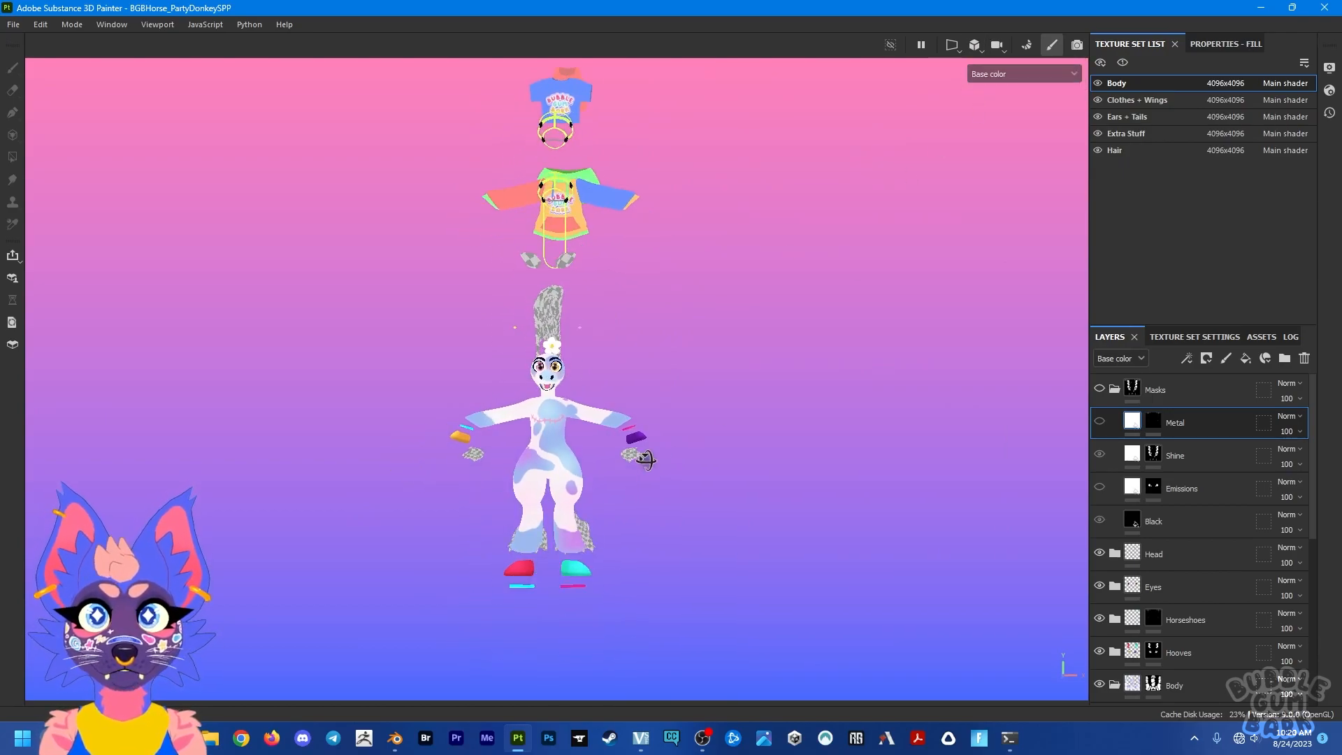
pyautogui.keyDown('alt'); pyautogui.moveTo(641, 458); pyautogui.dragTo(662, 496, button='middle'); pyautogui.keyUp('alt')
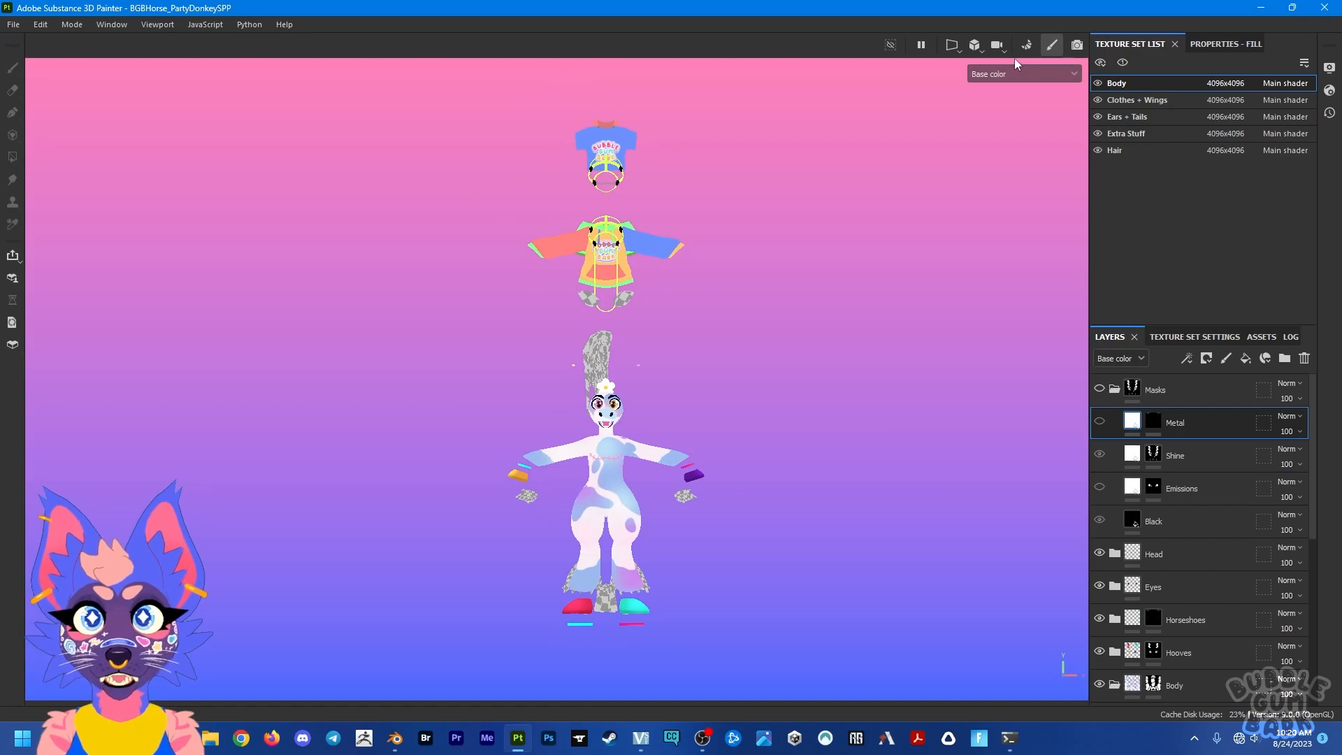
pyautogui.click(979, 50)
pyautogui.click(988, 68)
pyautogui.keyDown('alt'); pyautogui.moveTo(678, 463); pyautogui.dragTo(932, 518); pyautogui.keyUp('alt')
pyautogui.keyDown('alt'); pyautogui.moveTo(612, 514); pyautogui.dragTo(641, 451, button='middle'); pyautogui.keyUp('alt')
pyautogui.keyDown('alt'); pyautogui.moveTo(641, 448); pyautogui.dragTo(594, 444); pyautogui.keyUp('alt')
pyautogui.keyDown('alt'); pyautogui.moveTo(646, 372); pyautogui.dragTo(682, 454, button='middle'); pyautogui.keyUp('alt')
# Step: Toggle the Masks folder's visibility on and off in the Body texture set and collapse the folder
pyautogui.click(1099, 390)
pyautogui.click(1098, 390)
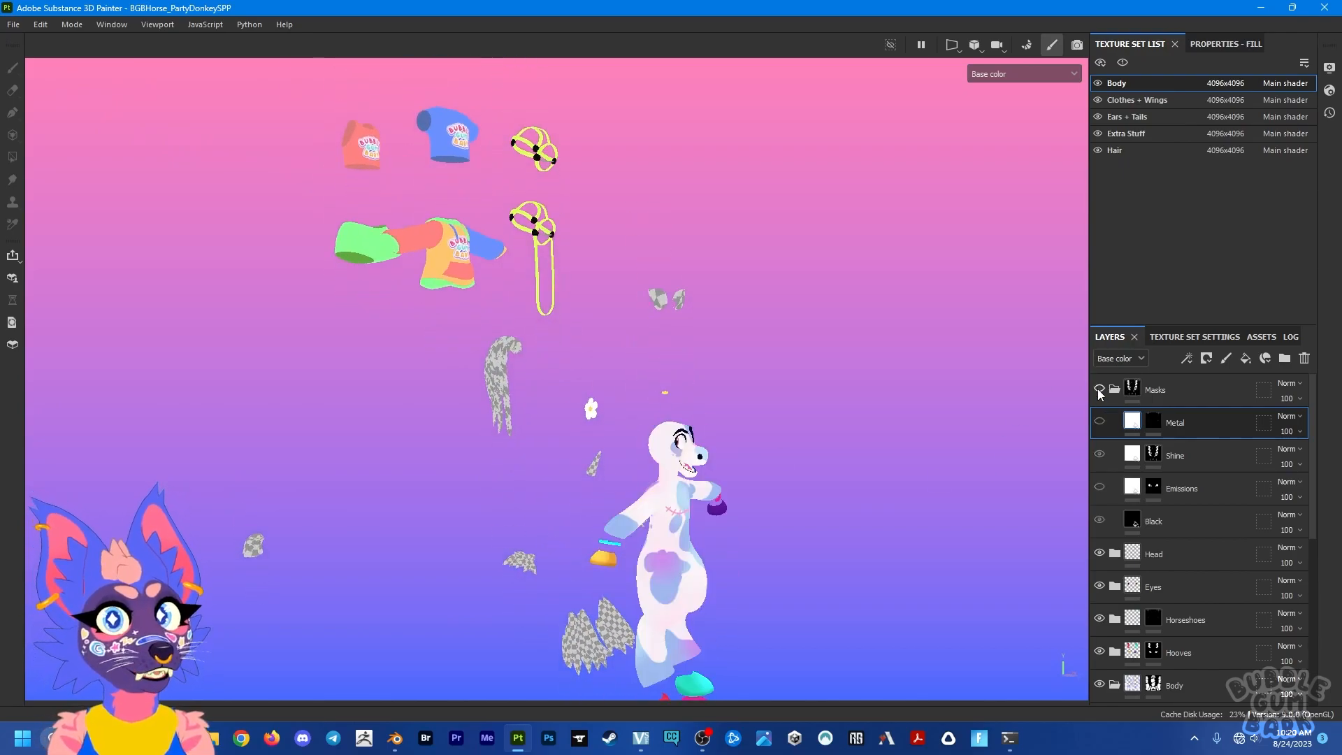
pyautogui.click(1115, 389)
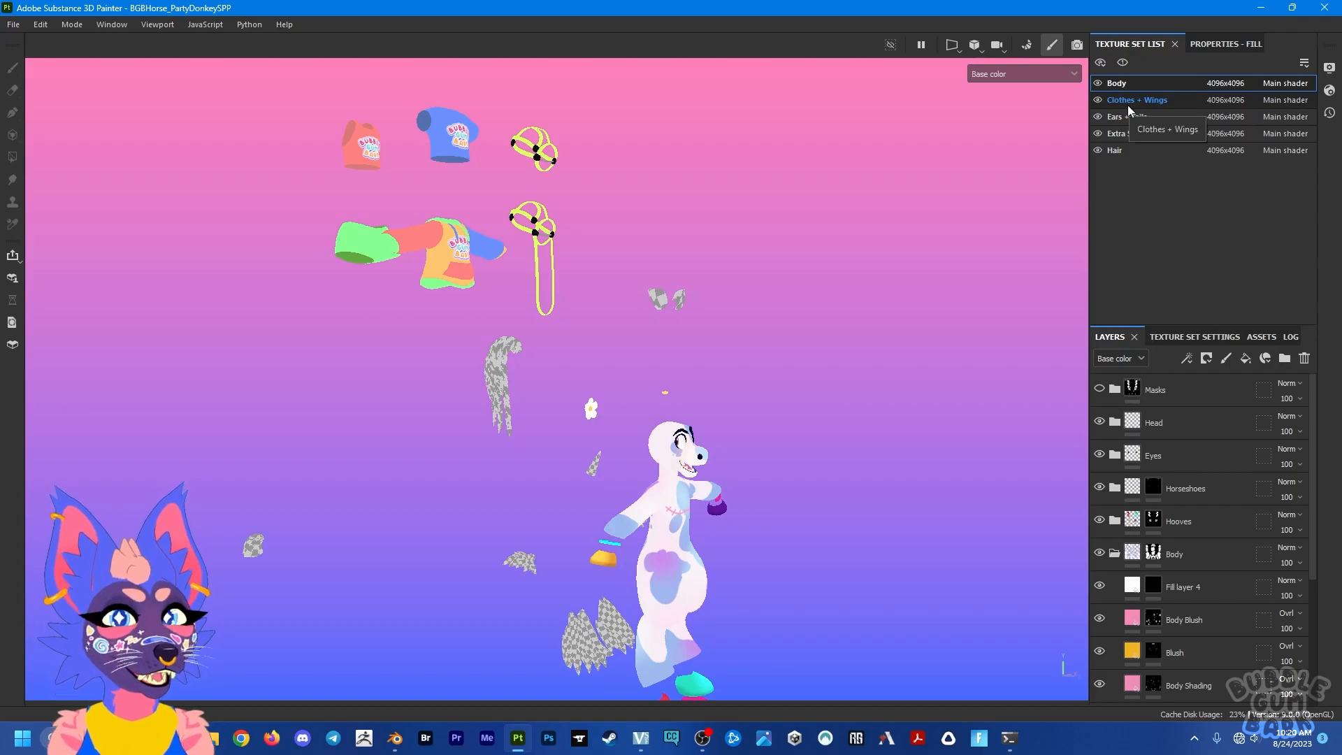
# Step: Hide the Clothes + Wings, Ears + Tails, Extra Stuff and Hair texture sets
pyautogui.click(1098, 100)
pyautogui.click(1098, 117)
pyautogui.click(1097, 133)
pyautogui.click(1097, 150)
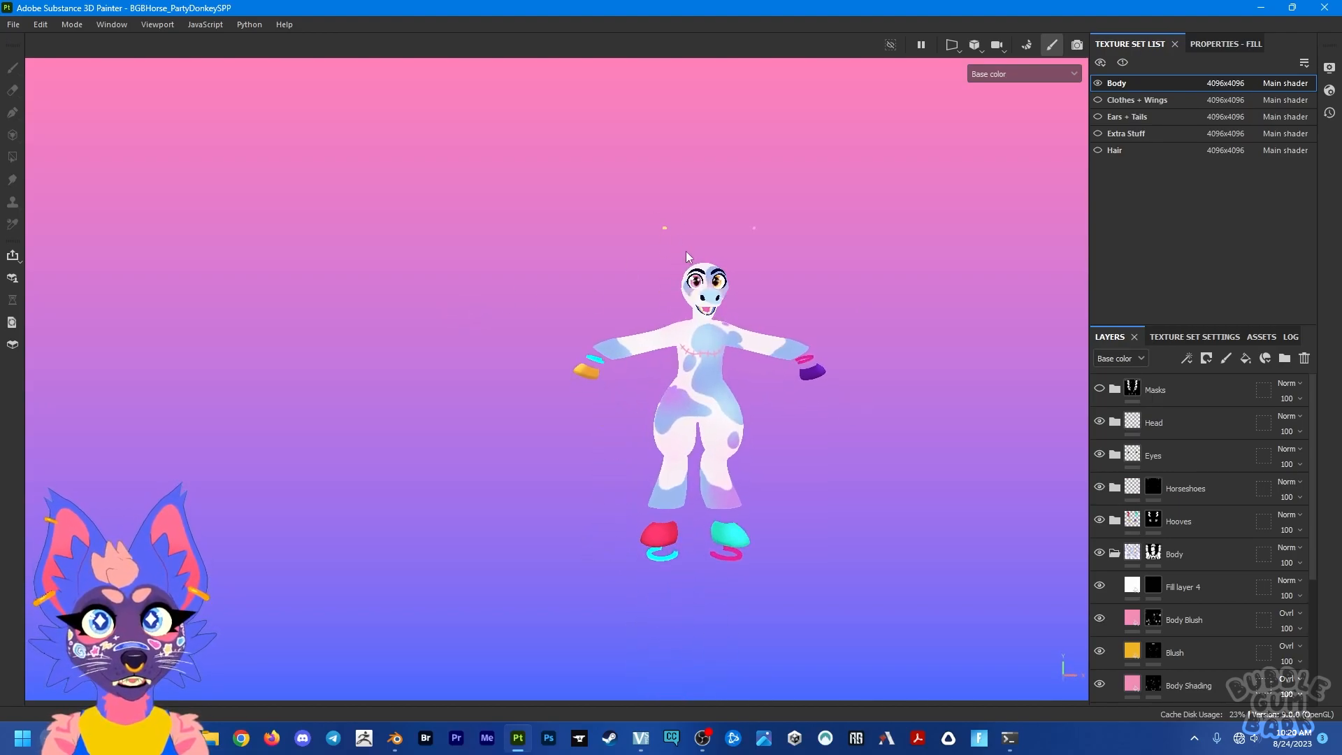
# Step: Show and re-hide the Hair texture set, show Extra Stuff beside the Body and inspect those parts
pyautogui.click(1097, 150)
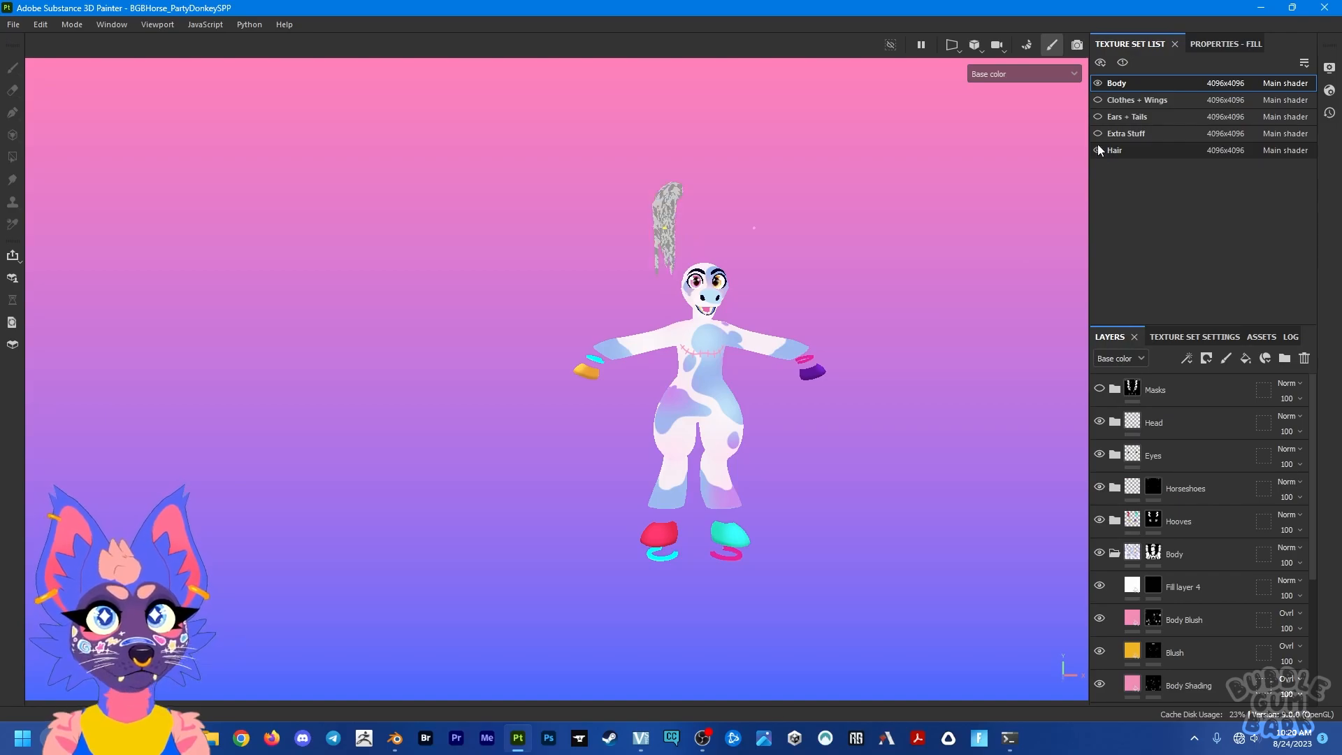
pyautogui.click(1097, 145)
pyautogui.click(1096, 134)
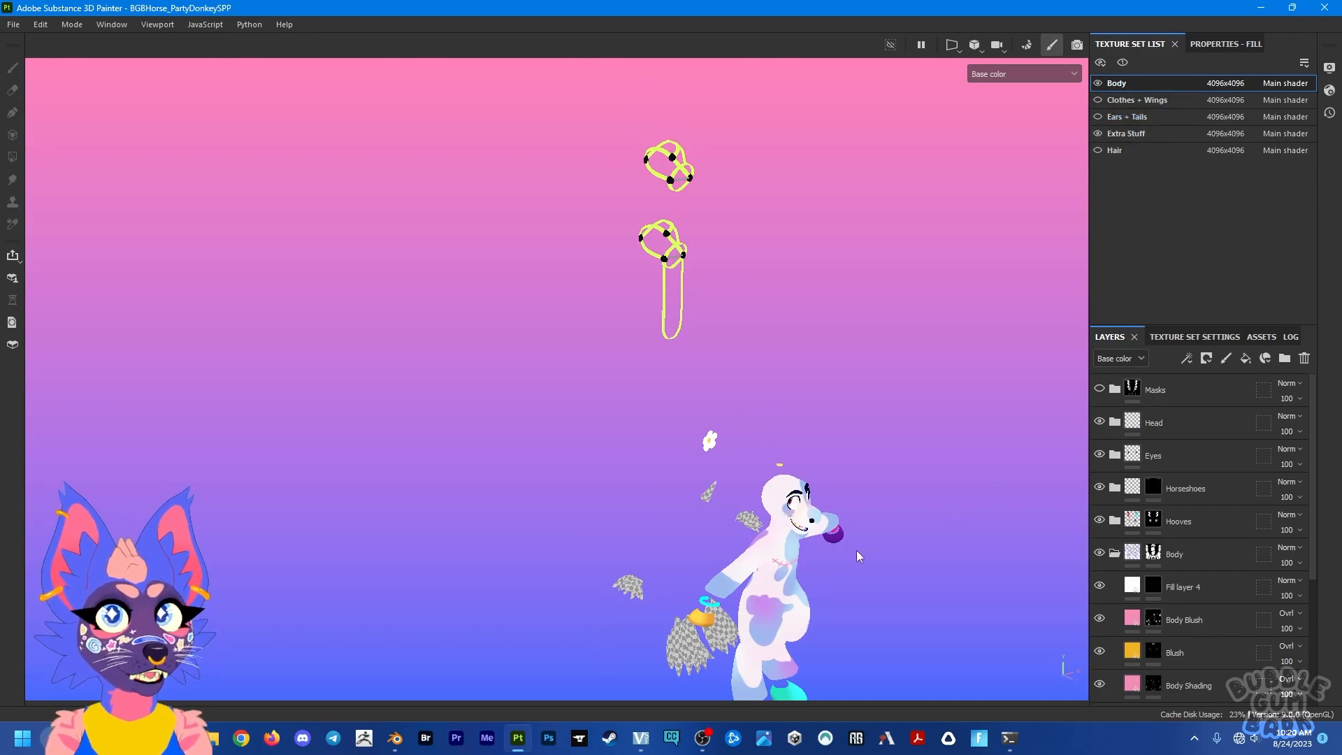
pyautogui.moveTo(783, 631); pyautogui.dragTo(789, 457, button='middle')
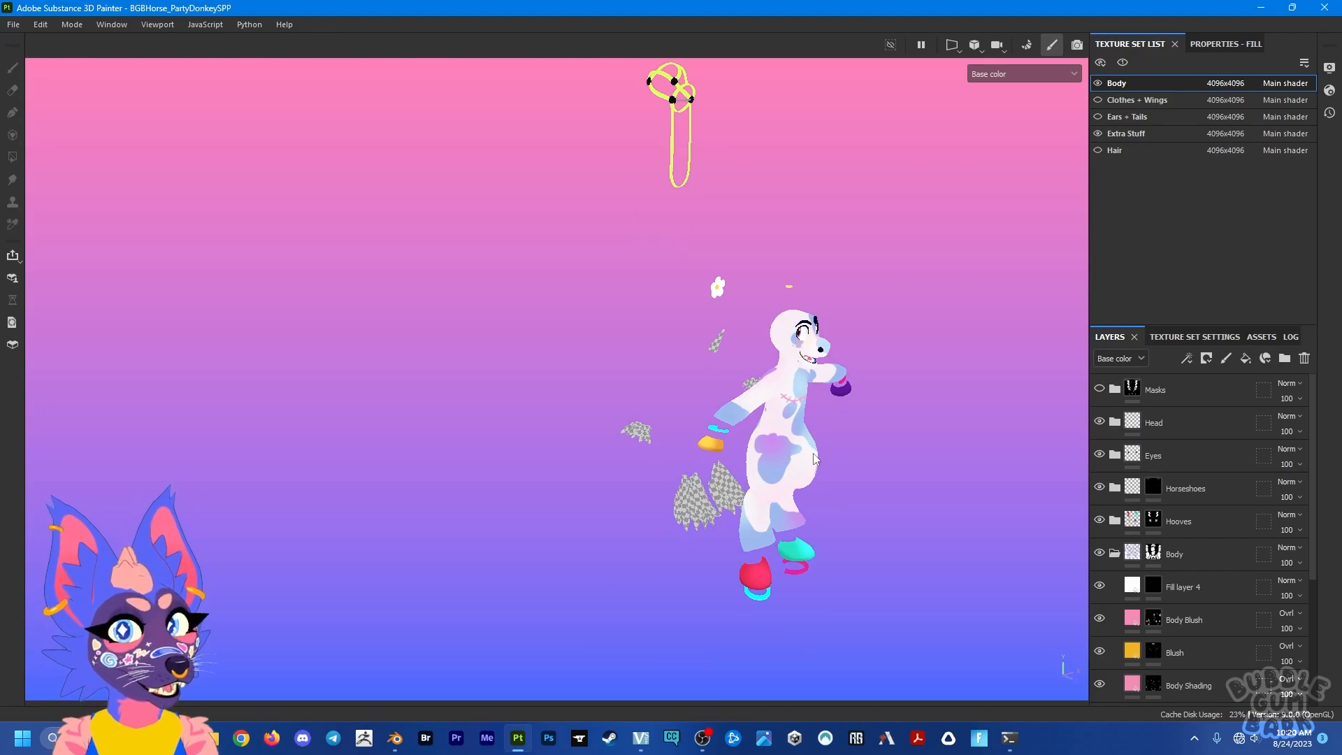
pyautogui.keyDown('alt'); pyautogui.moveTo(777, 471); pyautogui.dragTo(825, 461); pyautogui.keyUp('alt')
pyautogui.scroll(-3, 1118, 555)
pyautogui.scroll(3, 1118, 556)
# Step: Collapse the Body folder and add a fill layer above all other layers in the Body texture set
pyautogui.click(1114, 553)
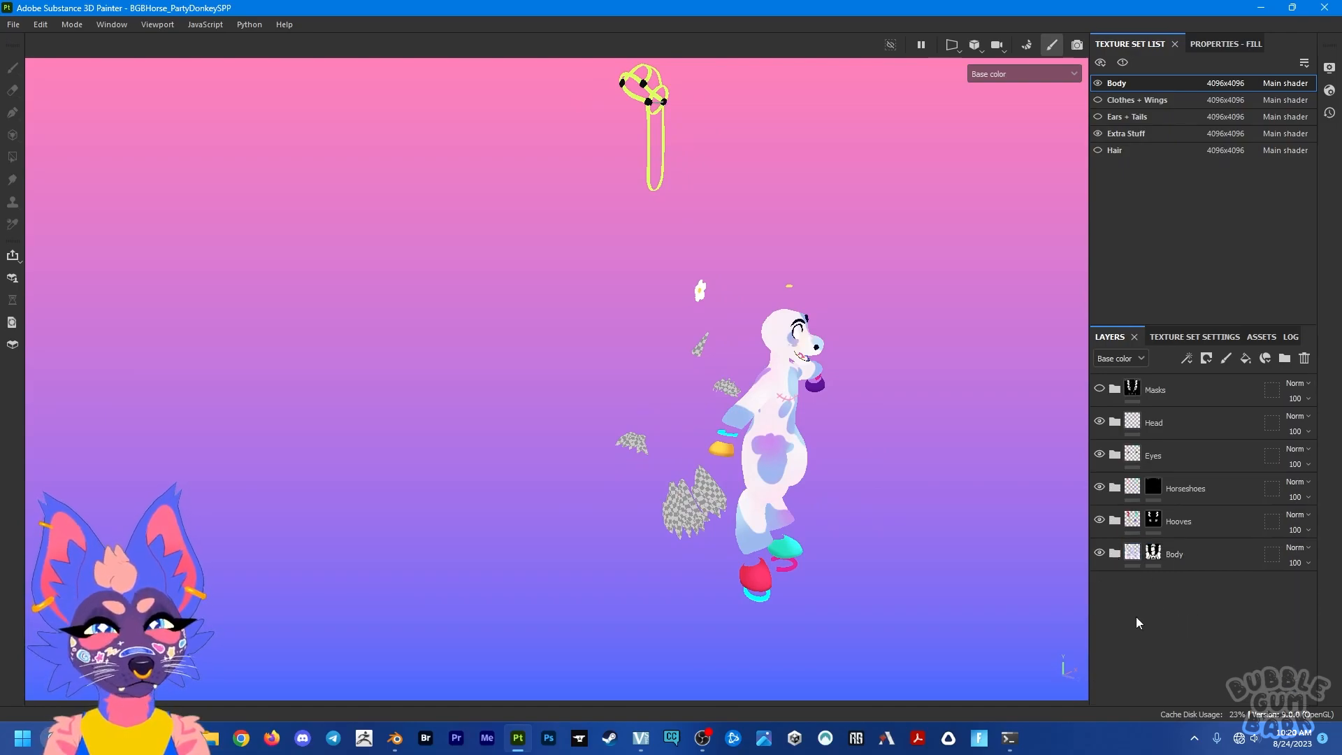
pyautogui.scroll(8, 736, 517)
pyautogui.keyDown('alt'); pyautogui.moveTo(736, 517); pyautogui.dragTo(794, 493); pyautogui.keyUp('alt')
pyautogui.keyDown('alt'); pyautogui.moveTo(794, 492); pyautogui.dragTo(854, 440, button='middle'); pyautogui.keyUp('alt')
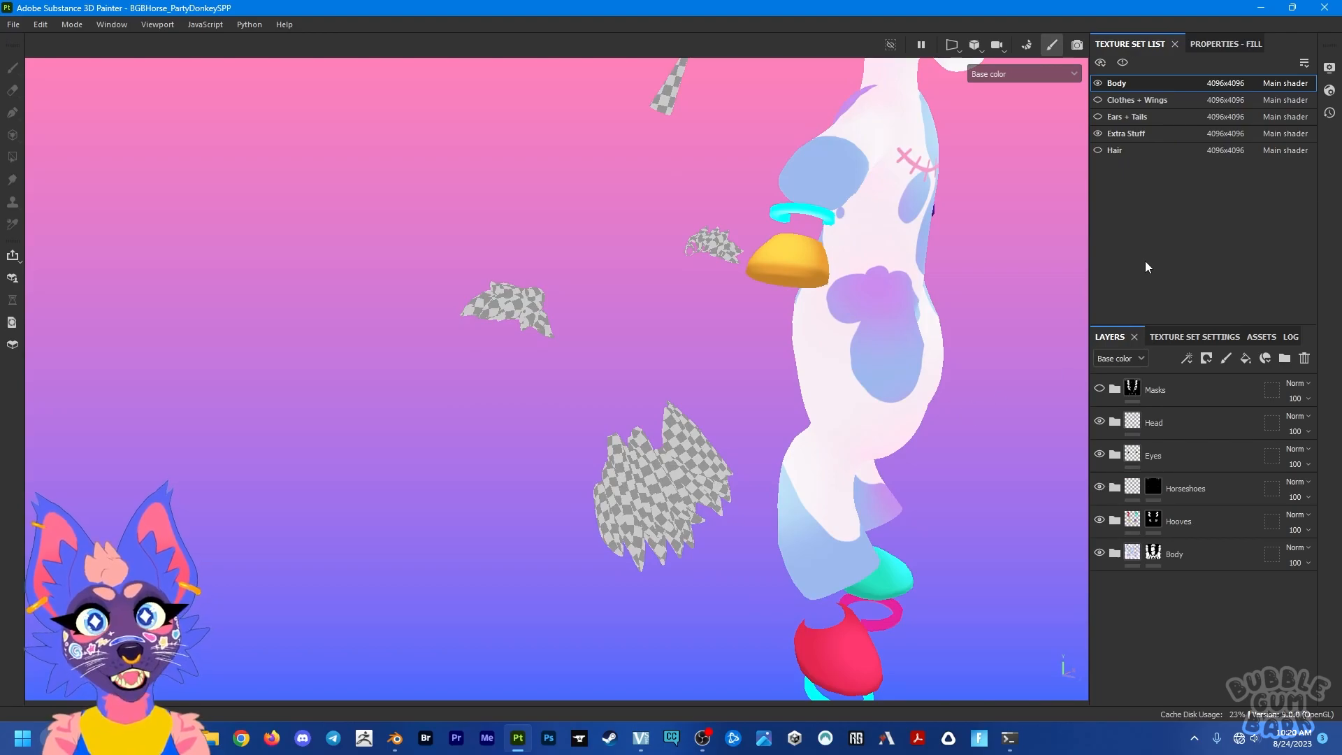
pyautogui.click(1244, 363)
pyautogui.moveTo(1185, 422); pyautogui.dragTo(1188, 381)
pyautogui.click(1118, 390)
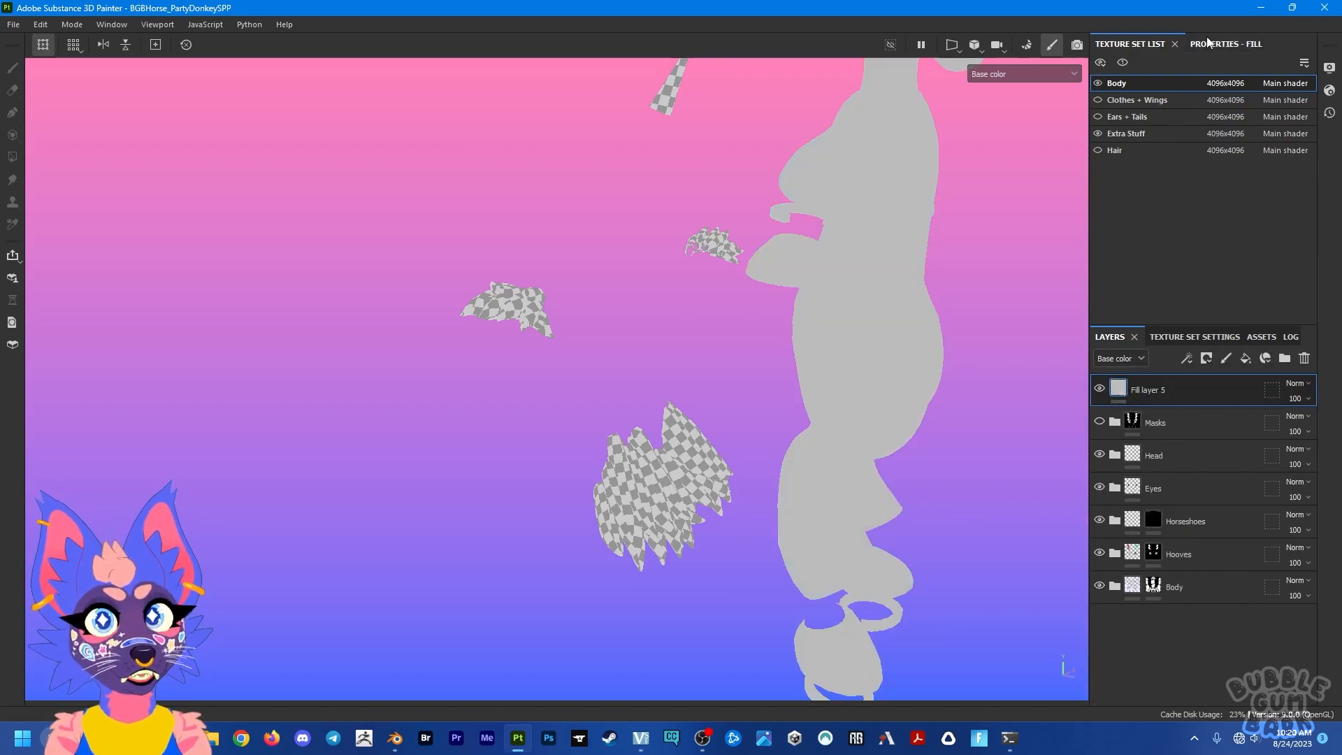
# Step: Set the new fill layer's base color to bright red
pyautogui.scroll(-5, 1220, 202)
pyautogui.click(1199, 238)
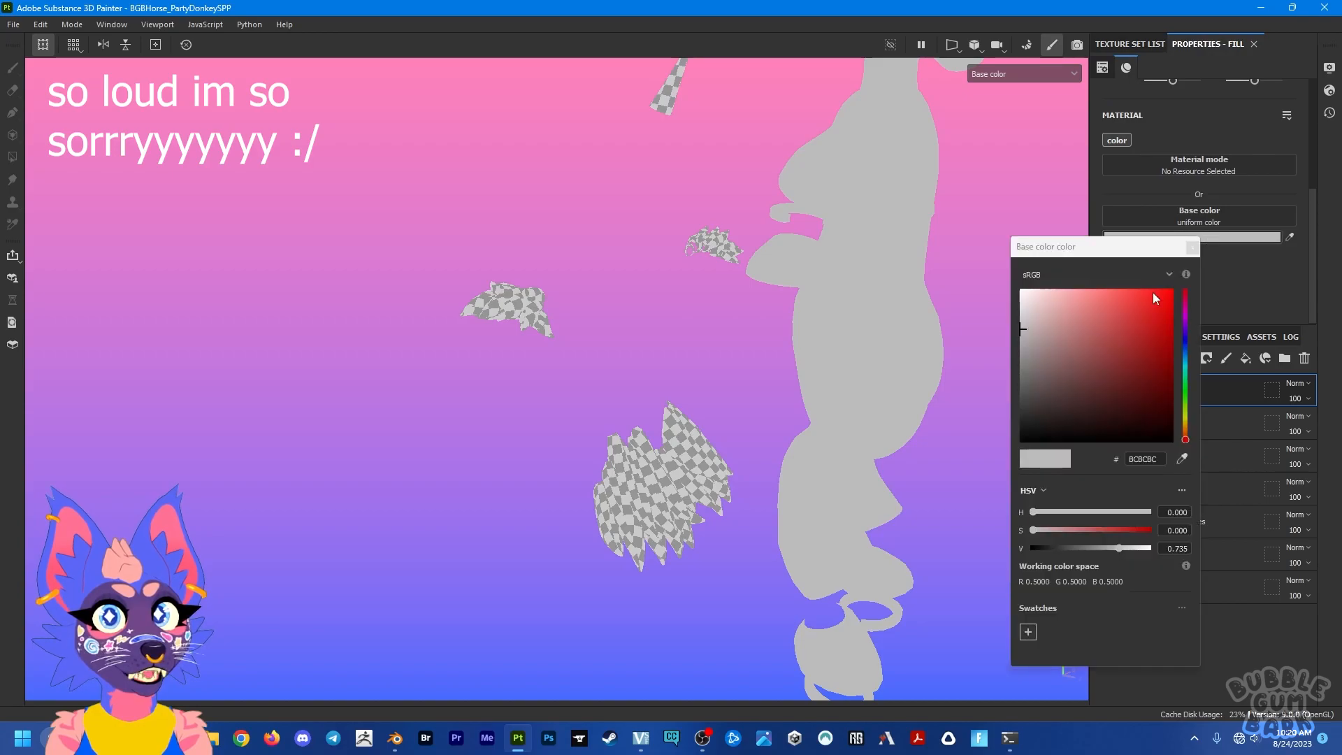
pyautogui.click(1162, 288)
pyautogui.click(1191, 246)
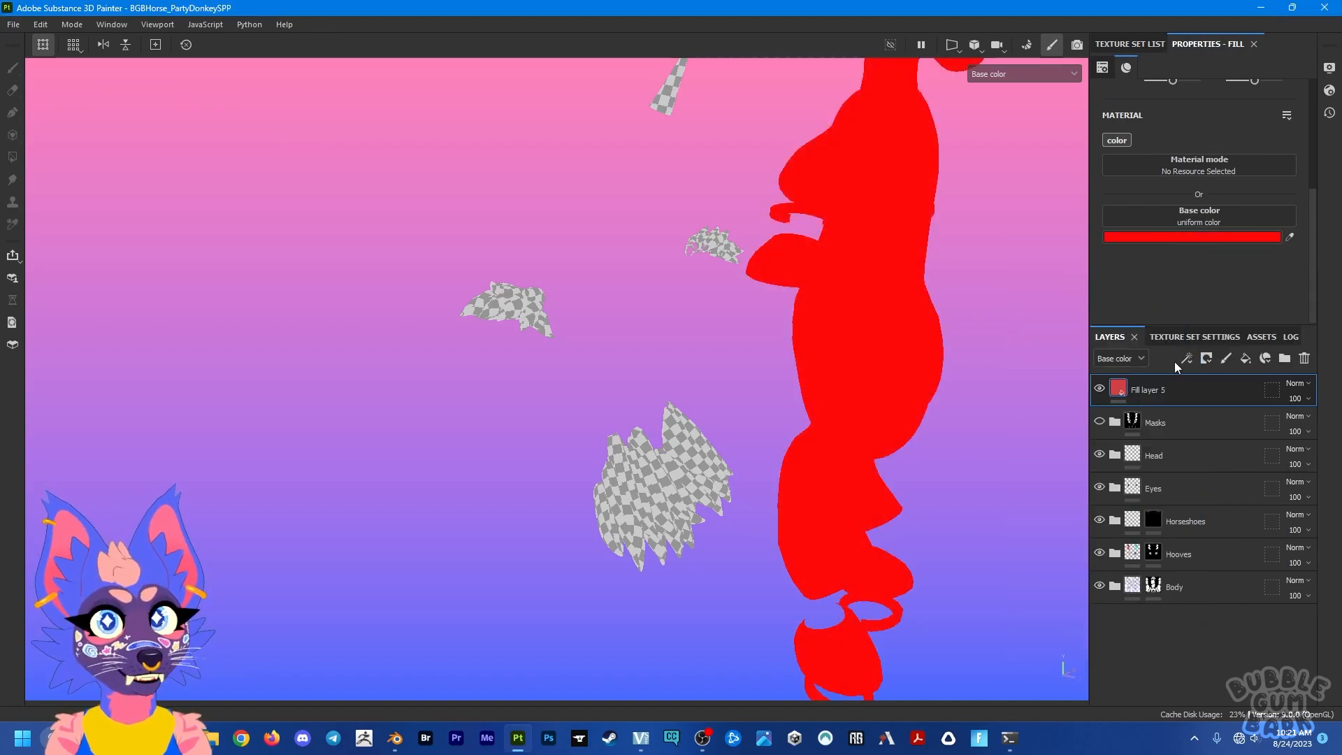
# Step: Add a black mask to the red fill layer and bring up the mask brush's grayscale setting
pyautogui.click(1211, 357)
pyautogui.click(1201, 391)
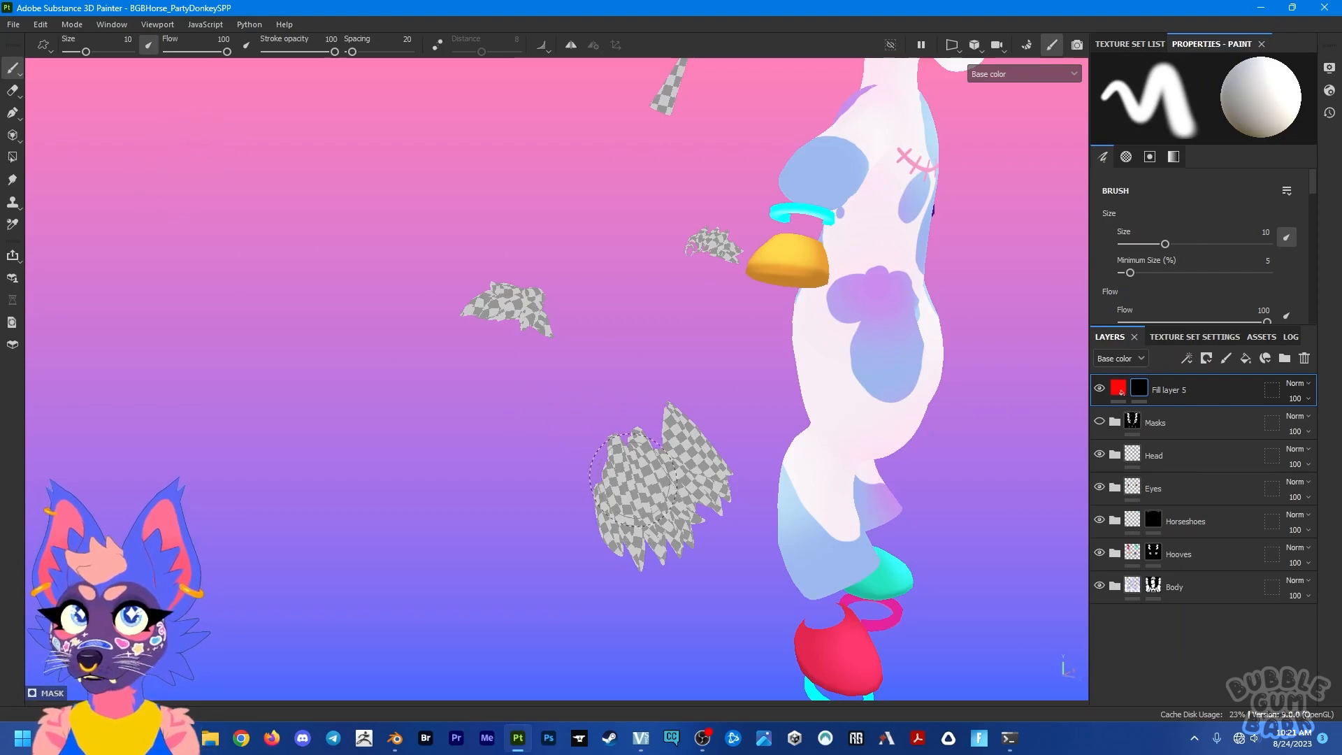
pyautogui.scroll(-10, 1193, 271)
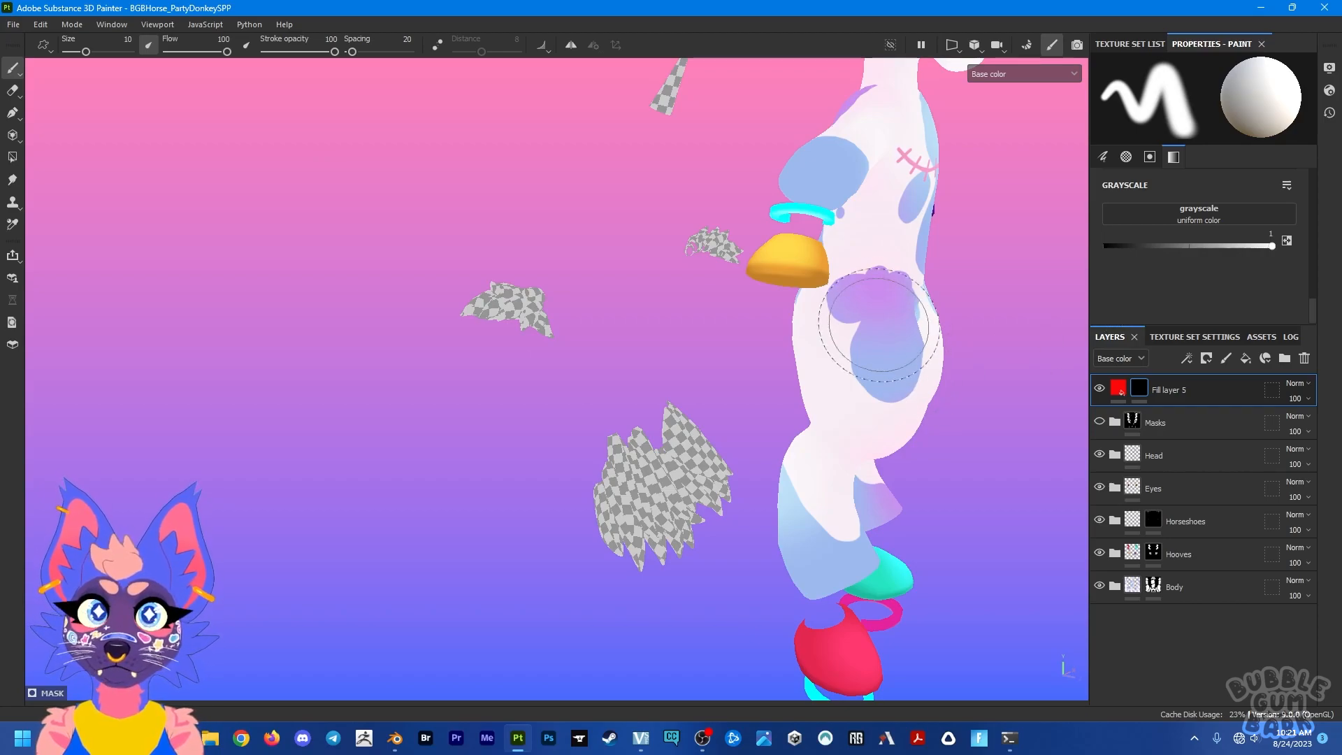
# Step: Paint a trial stroke on the hip through the fill layer's mask and undo it
pyautogui.keyDown('alt'); pyautogui.moveTo(882, 343); pyautogui.dragTo(650, 407, button='middle'); pyautogui.keyUp('alt')
pyautogui.moveTo(650, 408)
pyautogui.keyDown('alt'); pyautogui.mouseDown()
pyautogui.moveTo(592, 347)
pyautogui.moveTo(626, 360)
pyautogui.moveTo(654, 462)
pyautogui.moveTo(685, 311)
pyautogui.moveTo(693, 367)
pyautogui.moveTo(420, 141)
pyautogui.mouseUp(); pyautogui.keyUp('alt')
pyautogui.hotkey('ctrl', 'z')
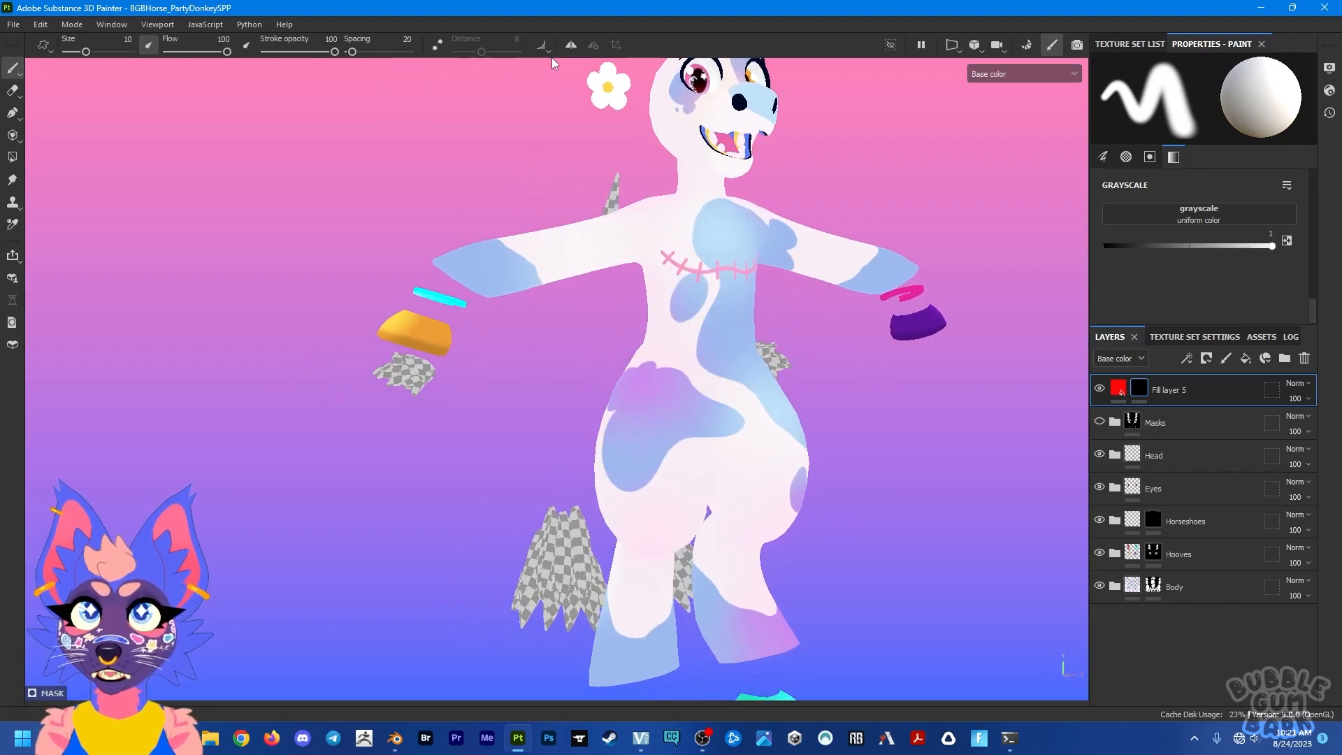
# Step: Turn on symmetry, reveal red on both thighs and upper arms through the mask, and toggle the layer off and on
pyautogui.click(570, 45)
pyautogui.moveTo(653, 391)
pyautogui.mouseDown()
pyautogui.moveTo(650, 482)
pyautogui.moveTo(660, 419)
pyautogui.mouseUp()
pyautogui.moveTo(637, 227); pyautogui.dragTo(609, 236)
pyautogui.moveTo(736, 285)
pyautogui.keyDown('alt'); pyautogui.mouseDown()
pyautogui.moveTo(566, 308)
pyautogui.moveTo(715, 312)
pyautogui.mouseUp(); pyautogui.keyUp('alt')
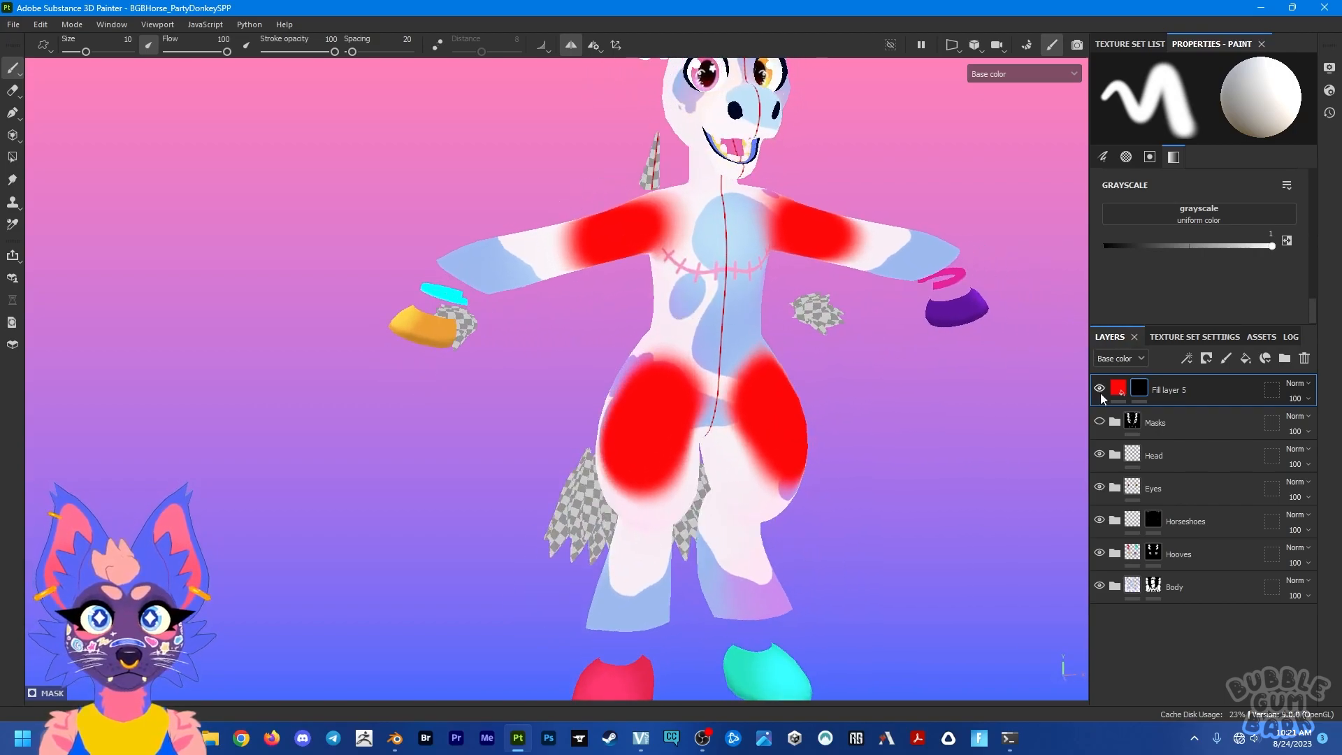
pyautogui.click(1100, 388)
pyautogui.click(1100, 389)
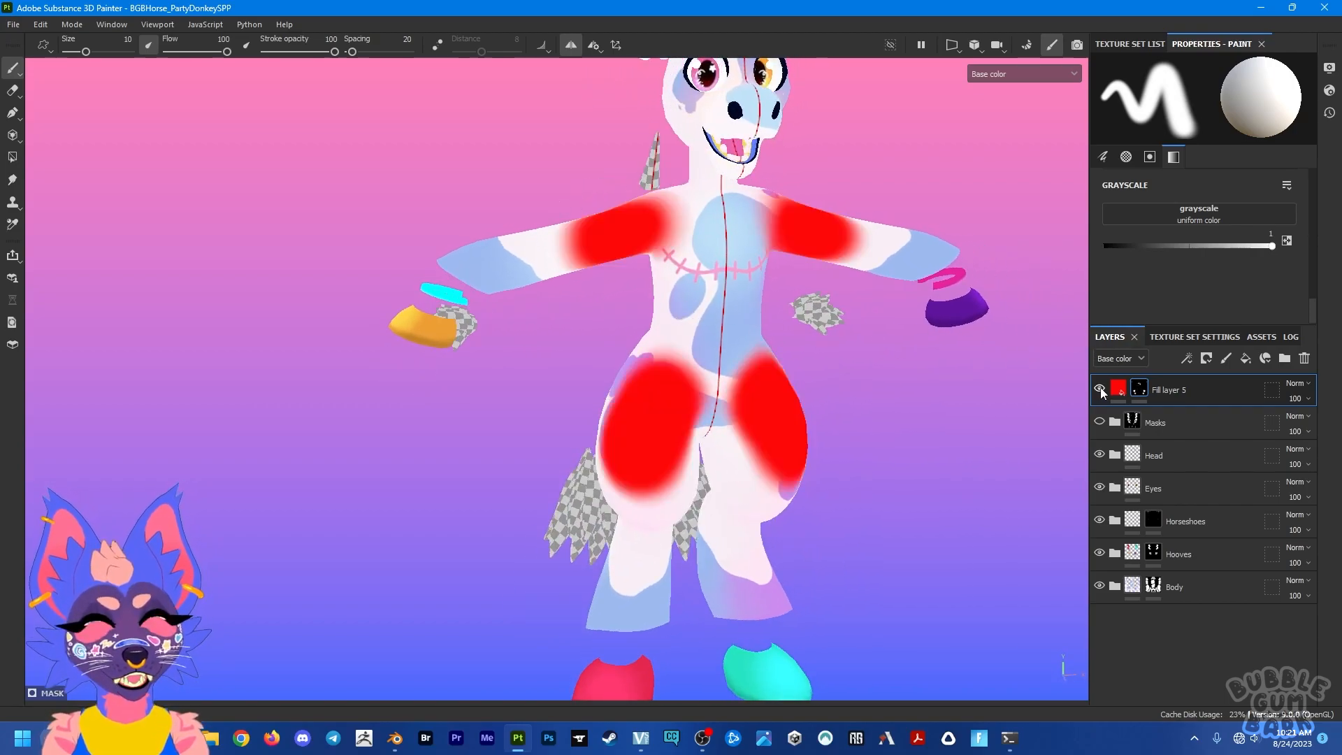
# Step: Try other base colors on the fill layer, return it to bright red and reselect its mask
pyautogui.click(1118, 388)
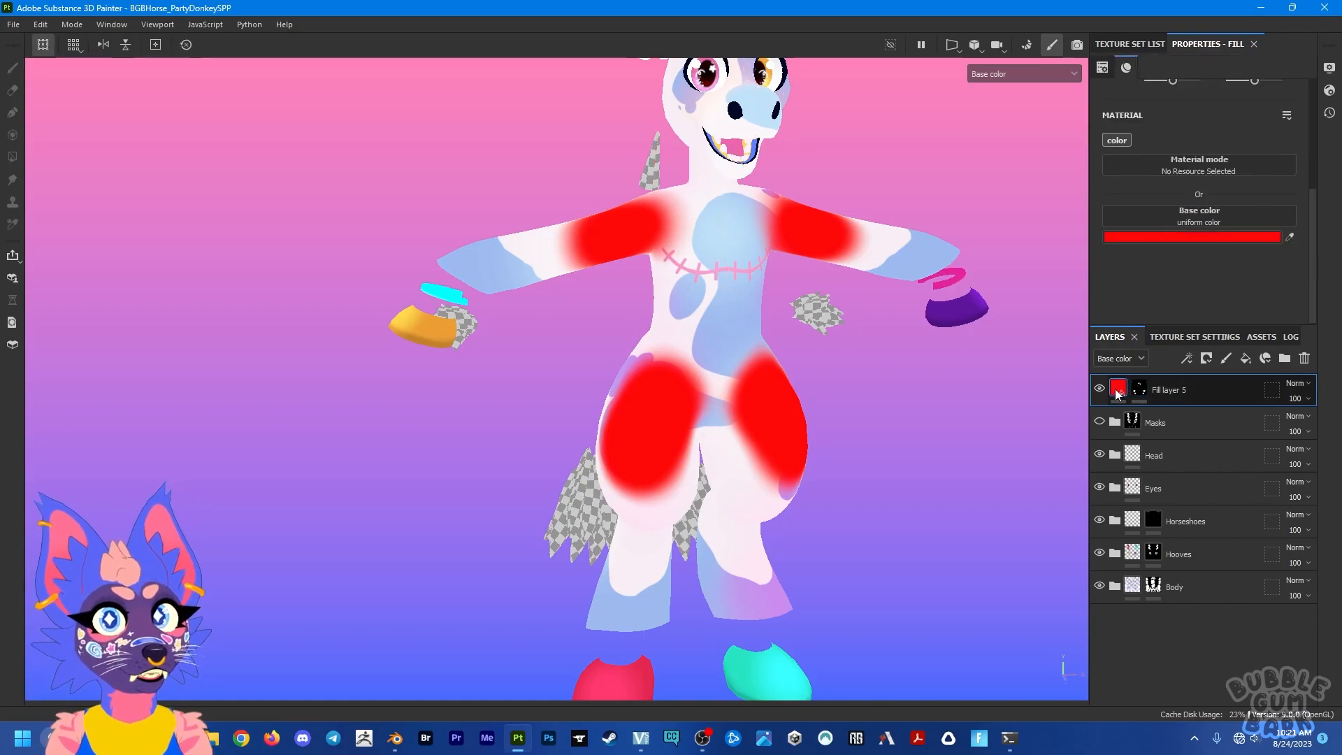
pyautogui.click(1180, 237)
pyautogui.moveTo(1102, 338); pyautogui.dragTo(1174, 290)
pyautogui.click(1192, 247)
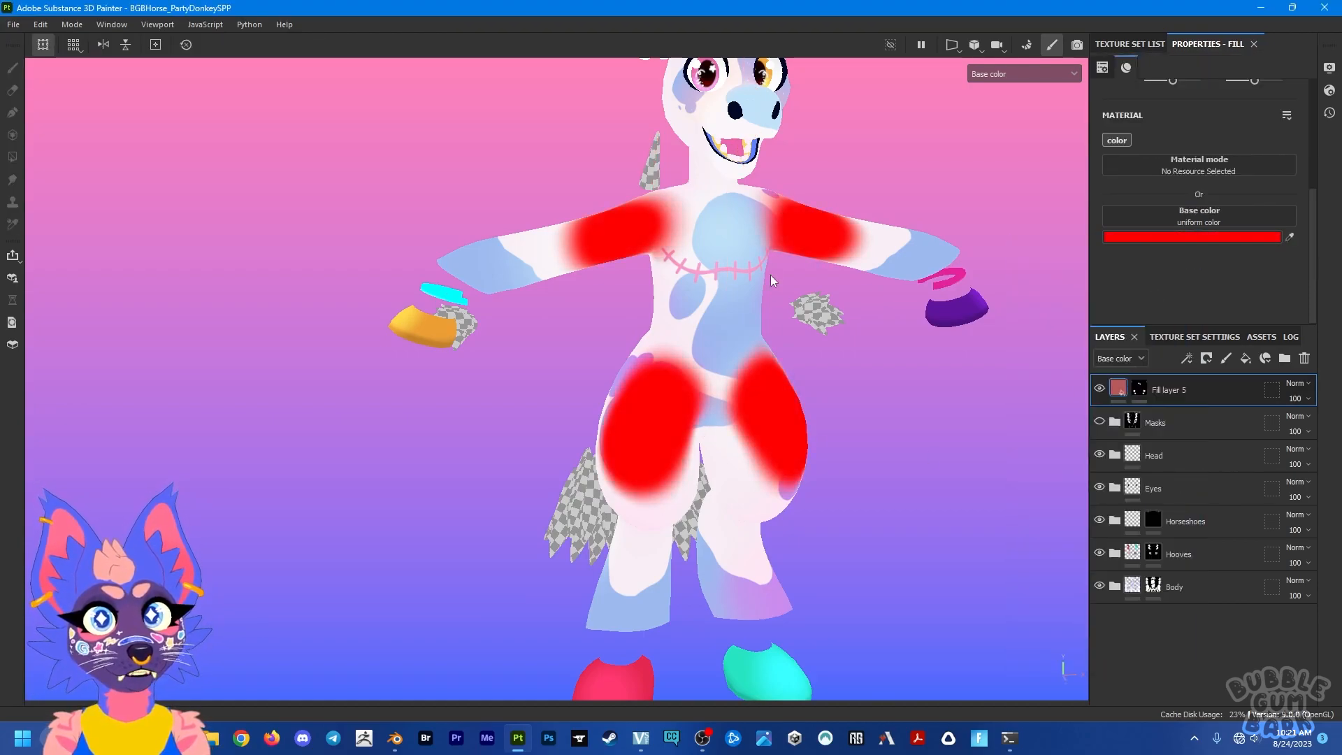
pyautogui.click(1137, 389)
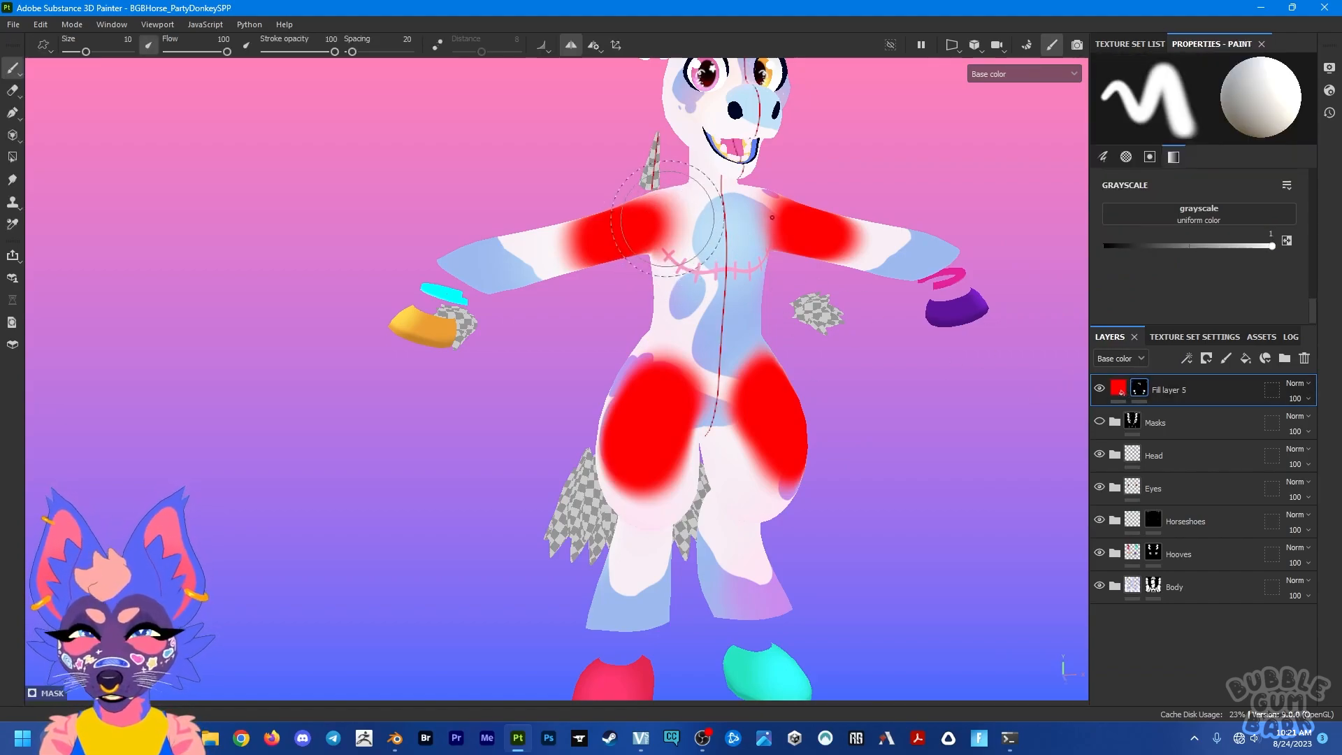
# Step: Erase the red fill's mask along the inner shoulders with symmetry, and switch back to the paint brush
pyautogui.press('e')
pyautogui.moveTo(675, 217)
pyautogui.mouseDown()
pyautogui.moveTo(602, 240)
pyautogui.moveTo(646, 229)
pyautogui.mouseUp()
pyautogui.press('1')
pyautogui.click(642, 228)
pyautogui.press('e')
pyautogui.press('1')
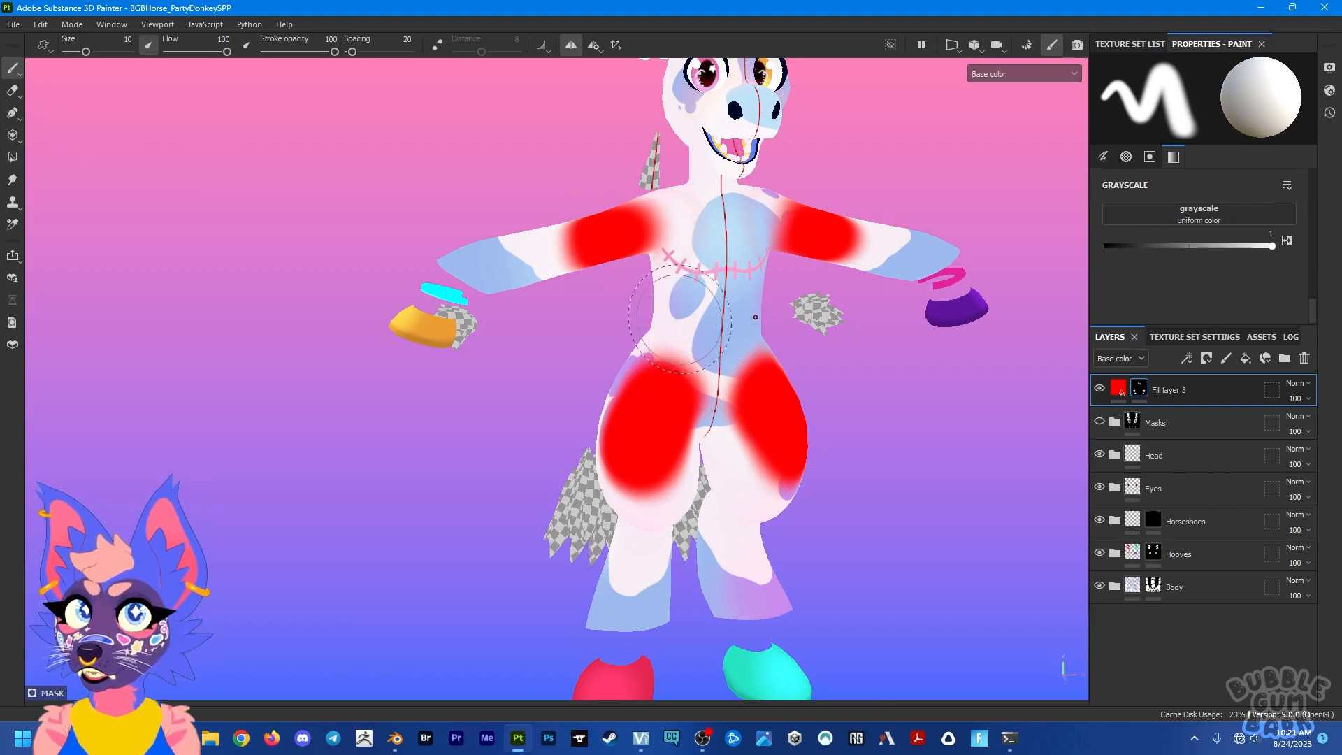
# Step: Switch to the Polygon Fill tool and clear the painted mask on the red fill layer
pyautogui.press('5')
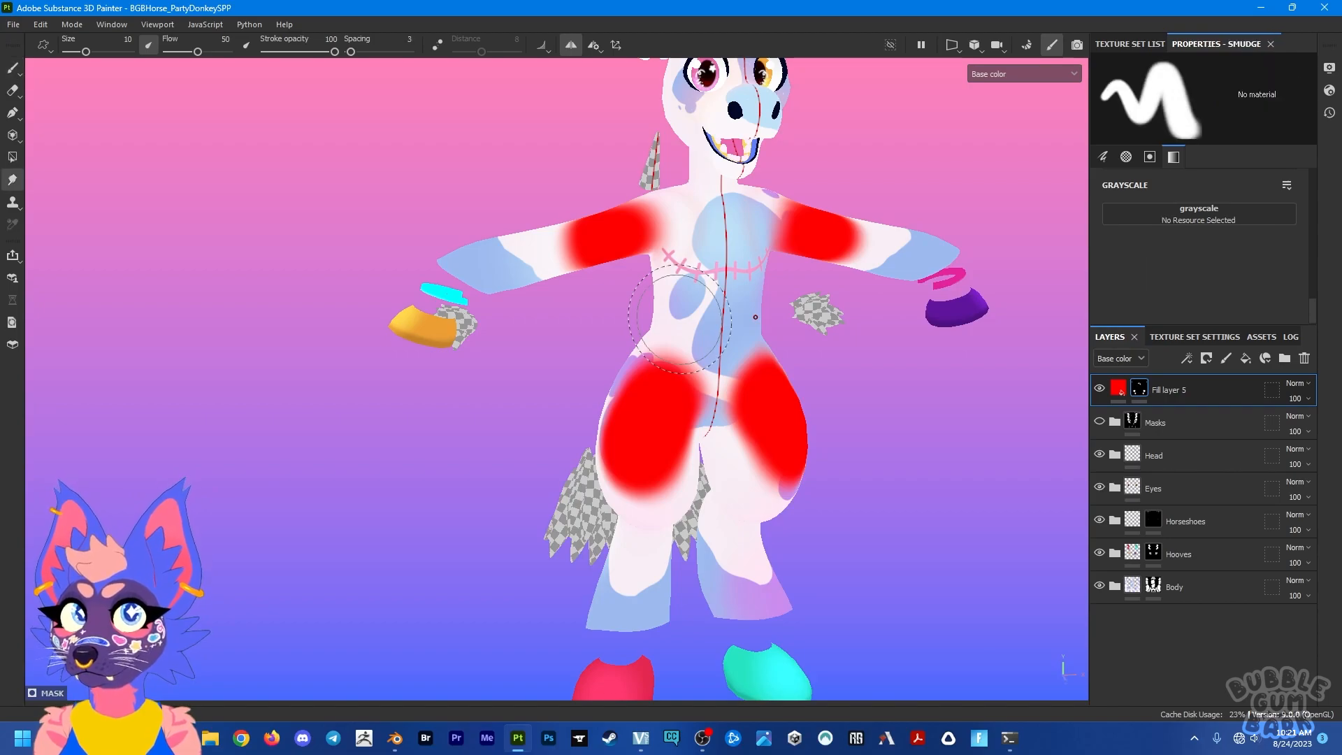
pyautogui.press('4')
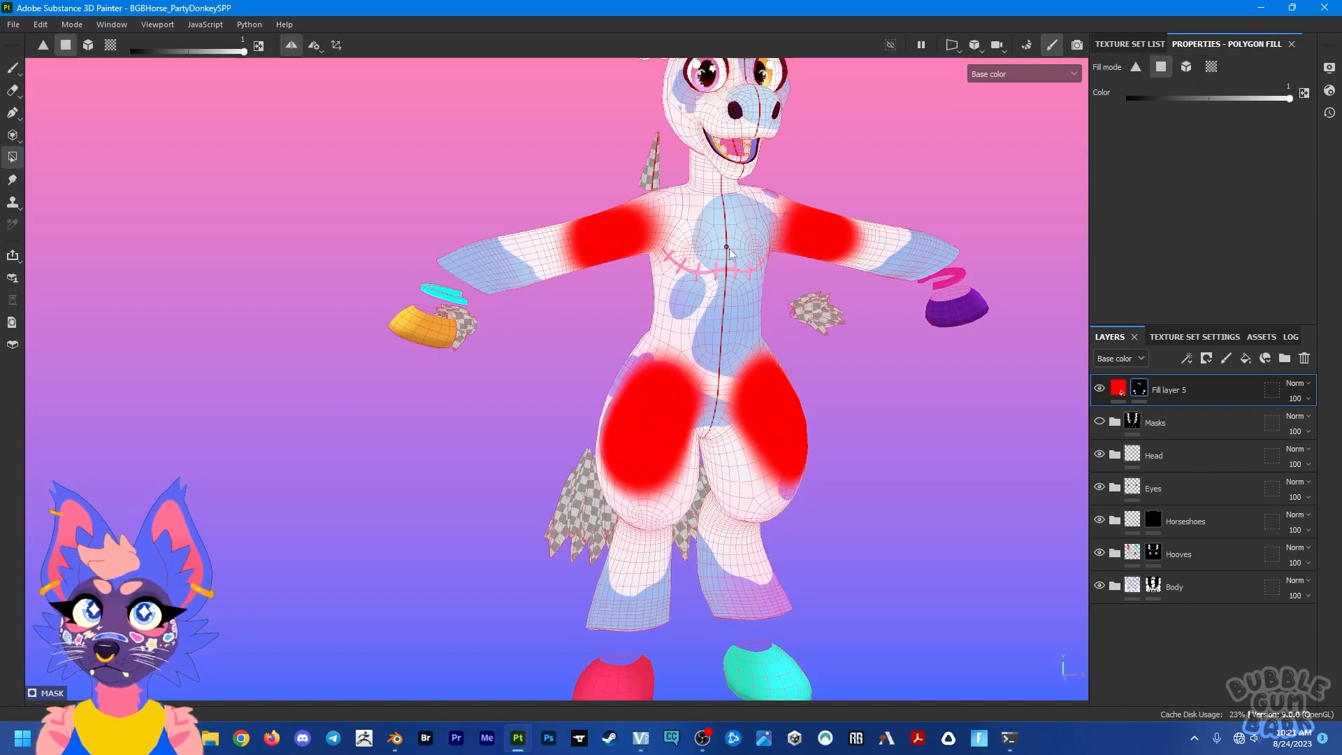
pyautogui.keyDown('alt'); pyautogui.moveTo(763, 311); pyautogui.dragTo(856, 312); pyautogui.keyUp('alt')
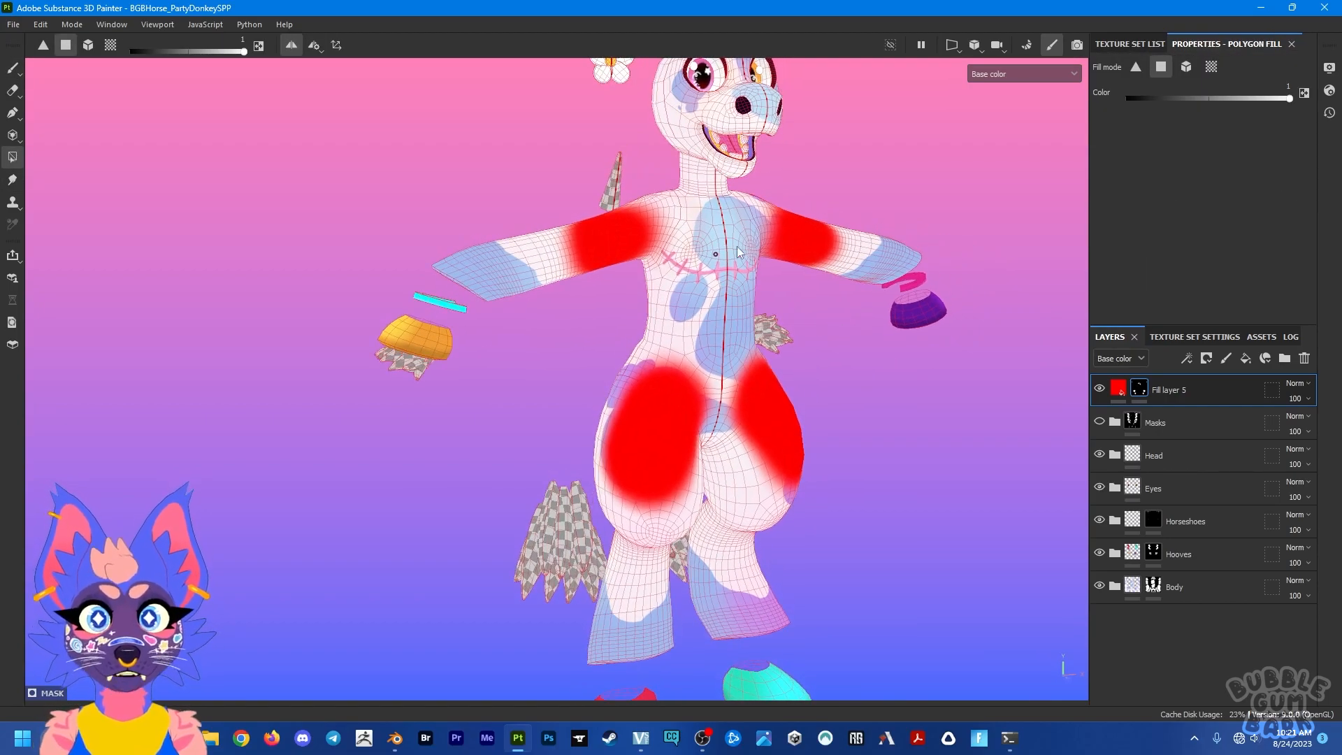
pyautogui.keyDown('alt'); pyautogui.moveTo(715, 315); pyautogui.dragTo(675, 307); pyautogui.keyUp('alt')
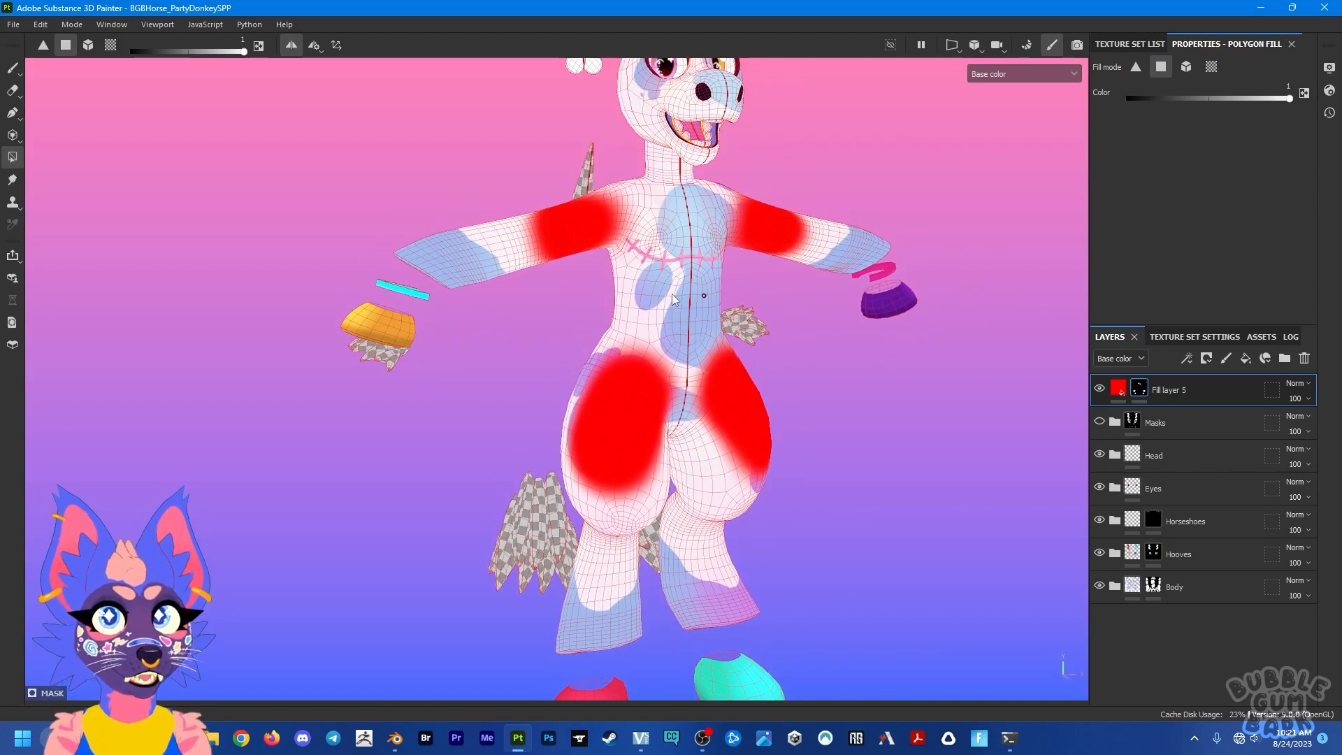
pyautogui.rightClick(1138, 388)
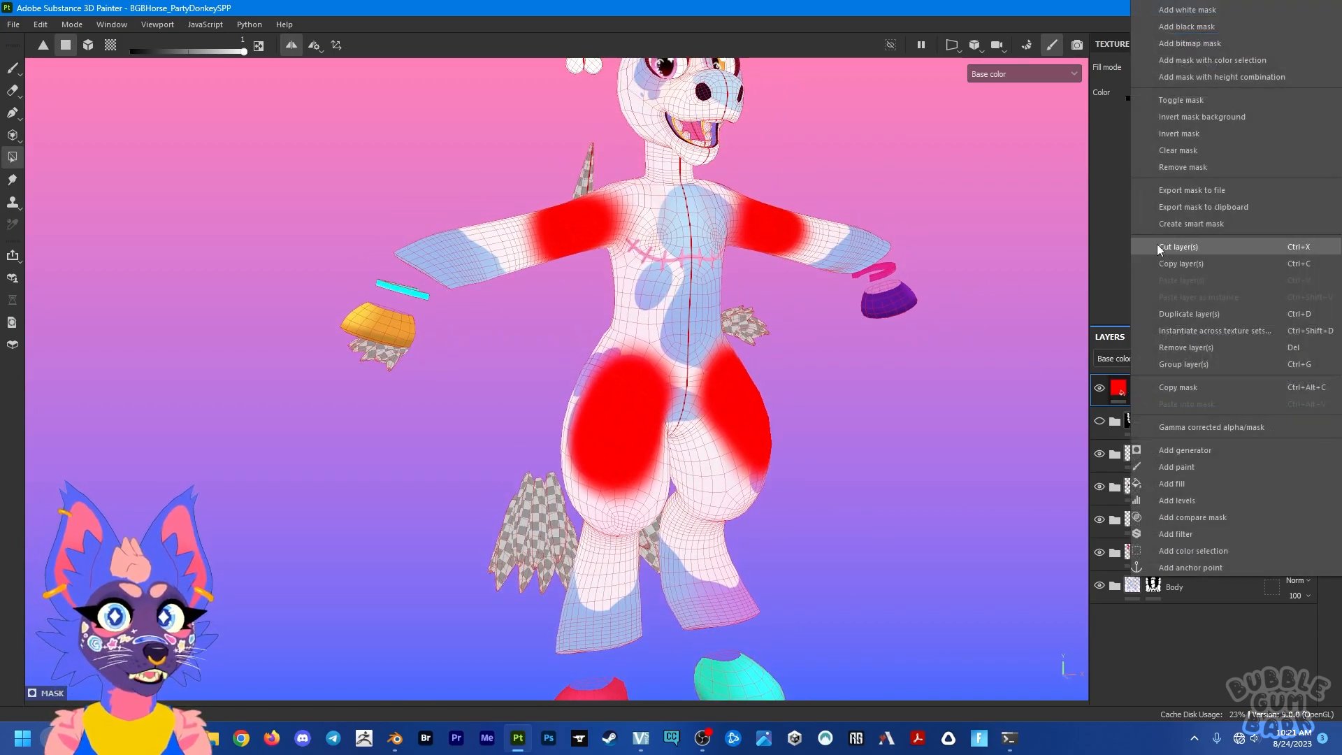
pyautogui.click(1191, 154)
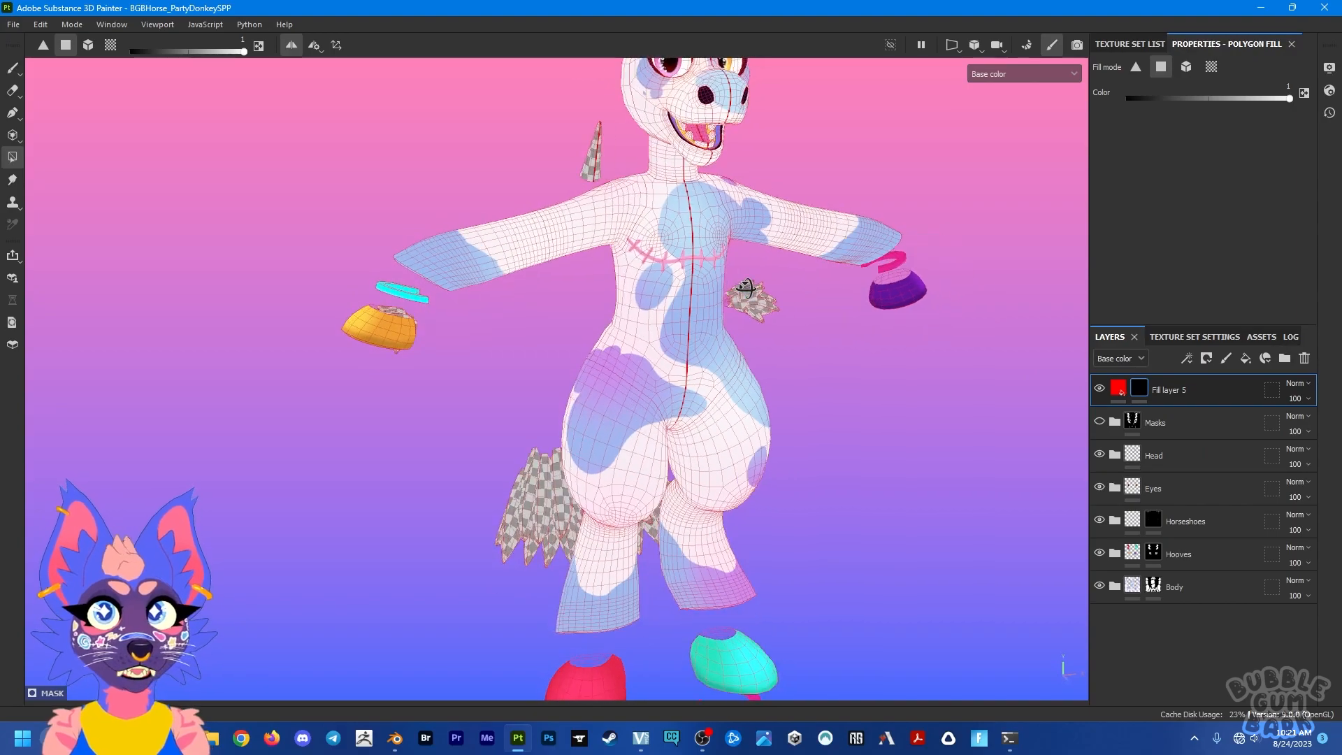
# Step: Set Polygon Fill to UV chunk mode and check the UV islands in the 2D, 3D and split views
pyautogui.keyDown('alt'); pyautogui.moveTo(751, 256); pyautogui.dragTo(749, 314, button='middle'); pyautogui.keyUp('alt')
pyautogui.click(111, 44)
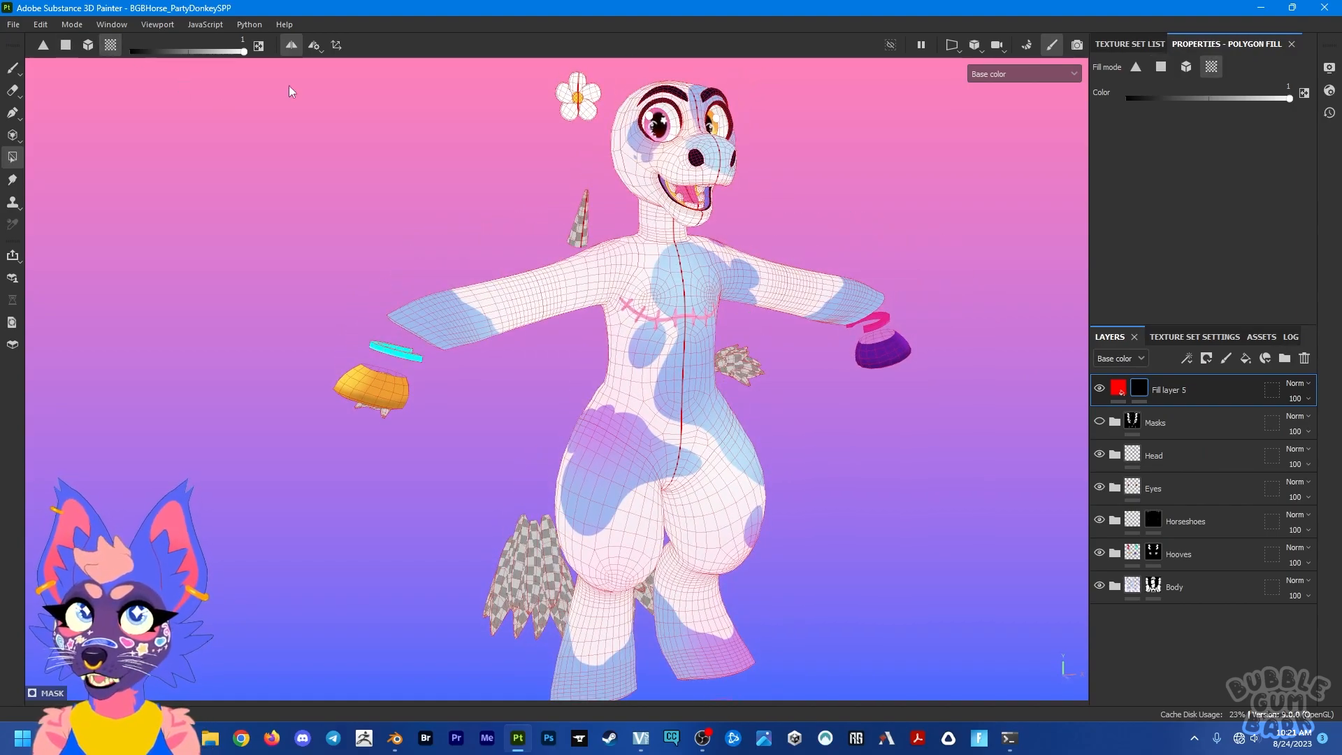
pyautogui.keyDown('alt'); pyautogui.moveTo(665, 272); pyautogui.dragTo(633, 280); pyautogui.keyUp('alt')
pyautogui.press('F3')
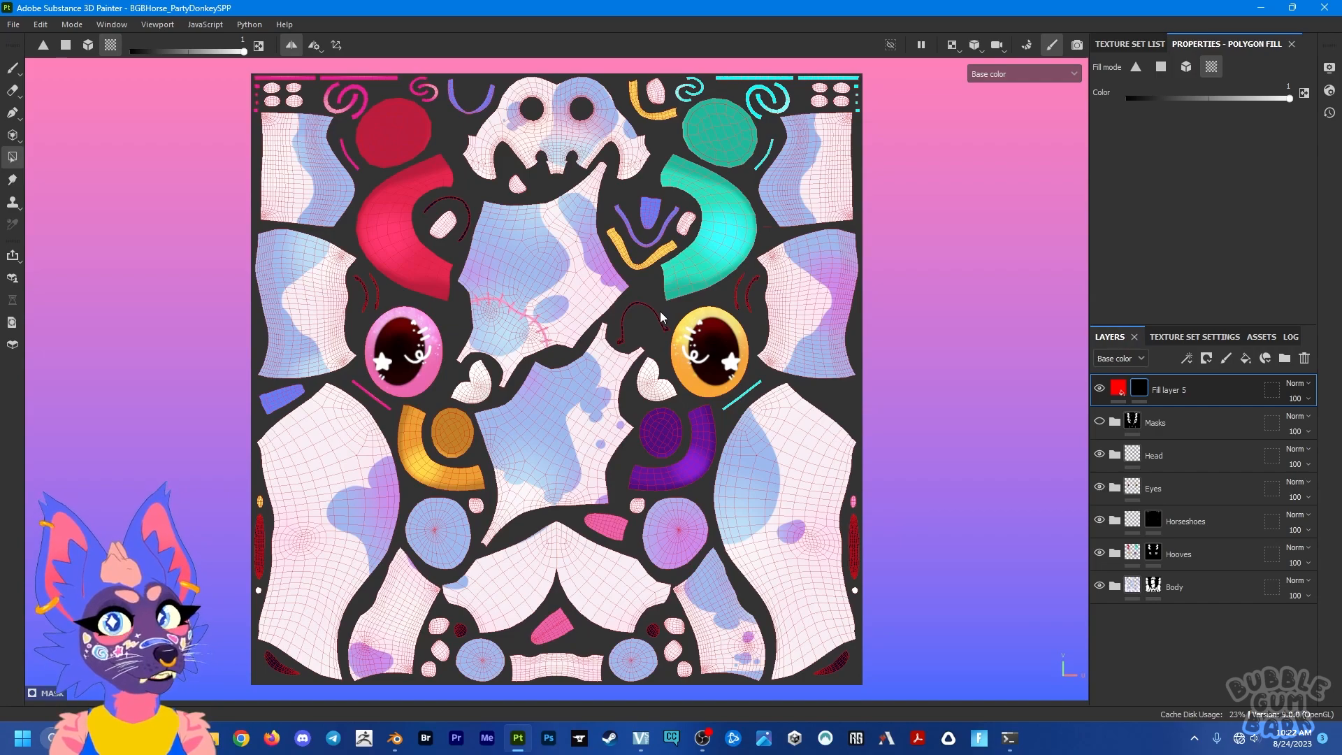
pyautogui.click(714, 234)
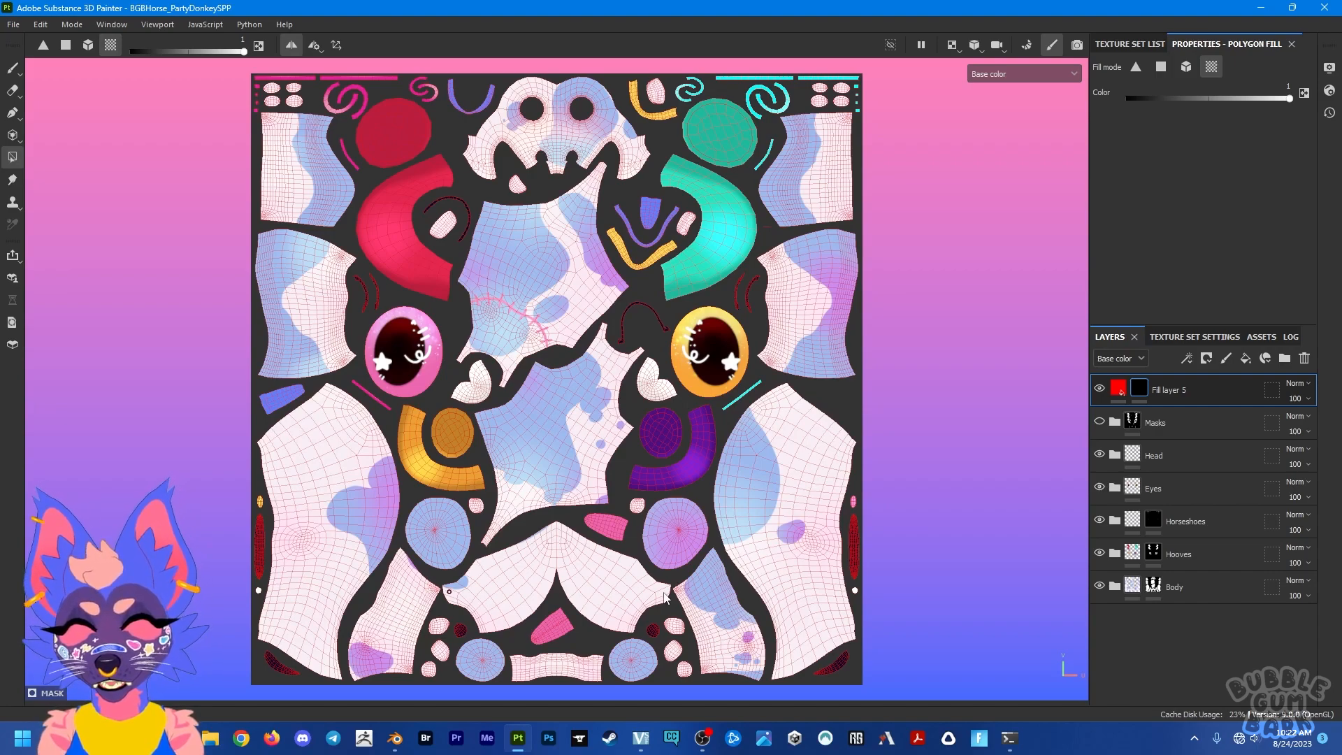
pyautogui.press('F2')
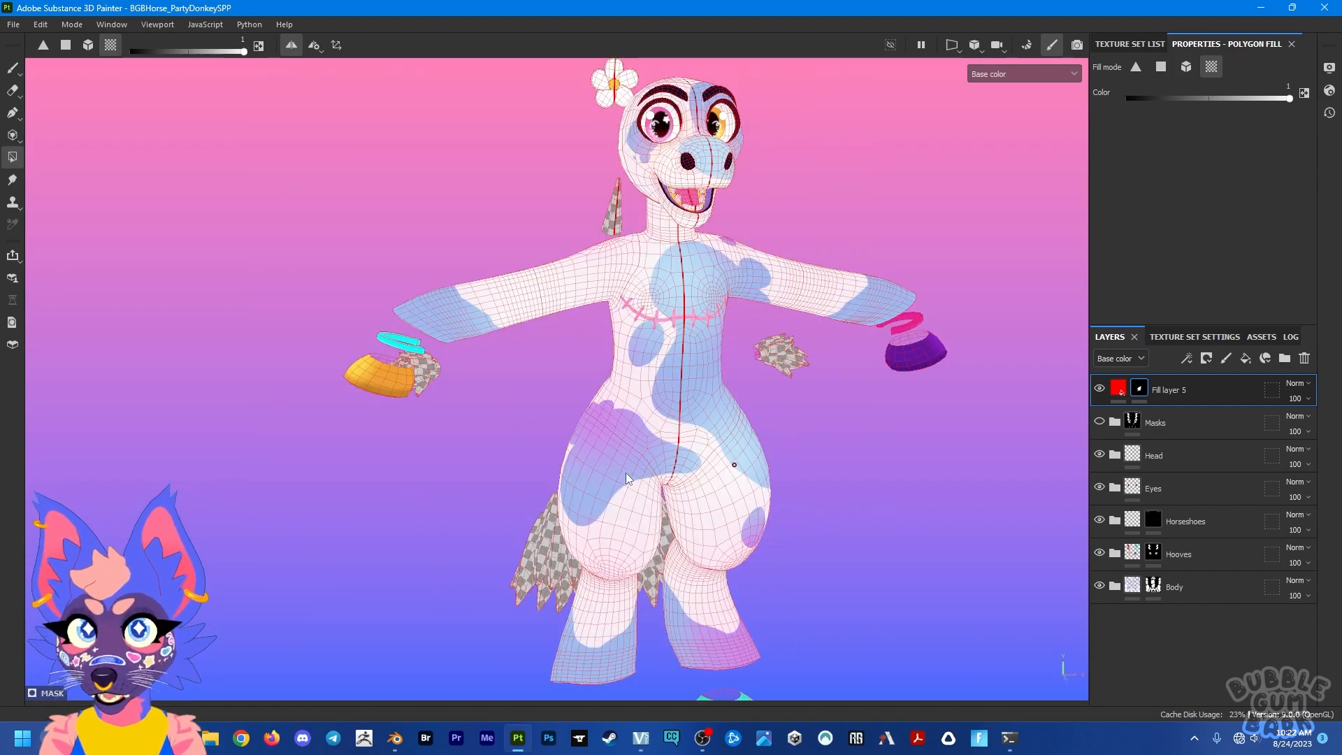
pyautogui.press('F1')
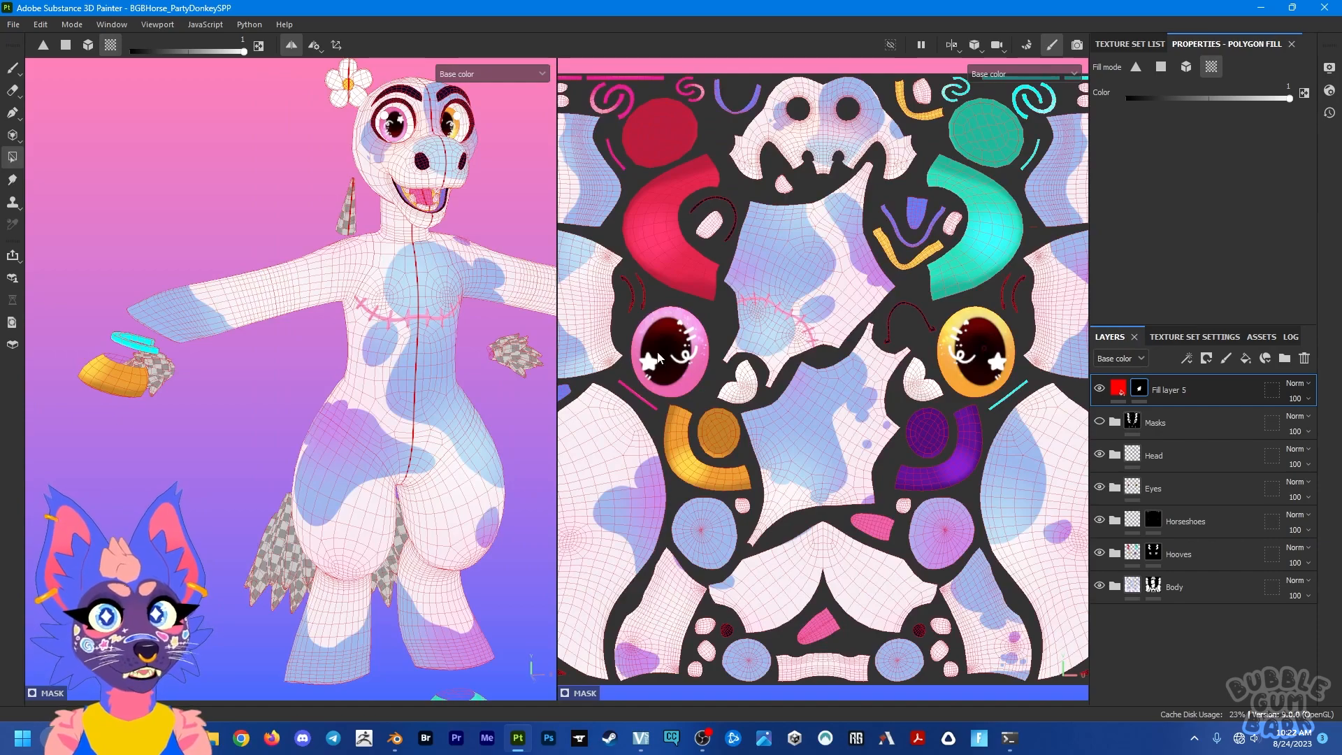
pyautogui.press('F2')
pyautogui.keyDown('alt'); pyautogui.moveTo(698, 384); pyautogui.dragTo(601, 283); pyautogui.keyUp('alt')
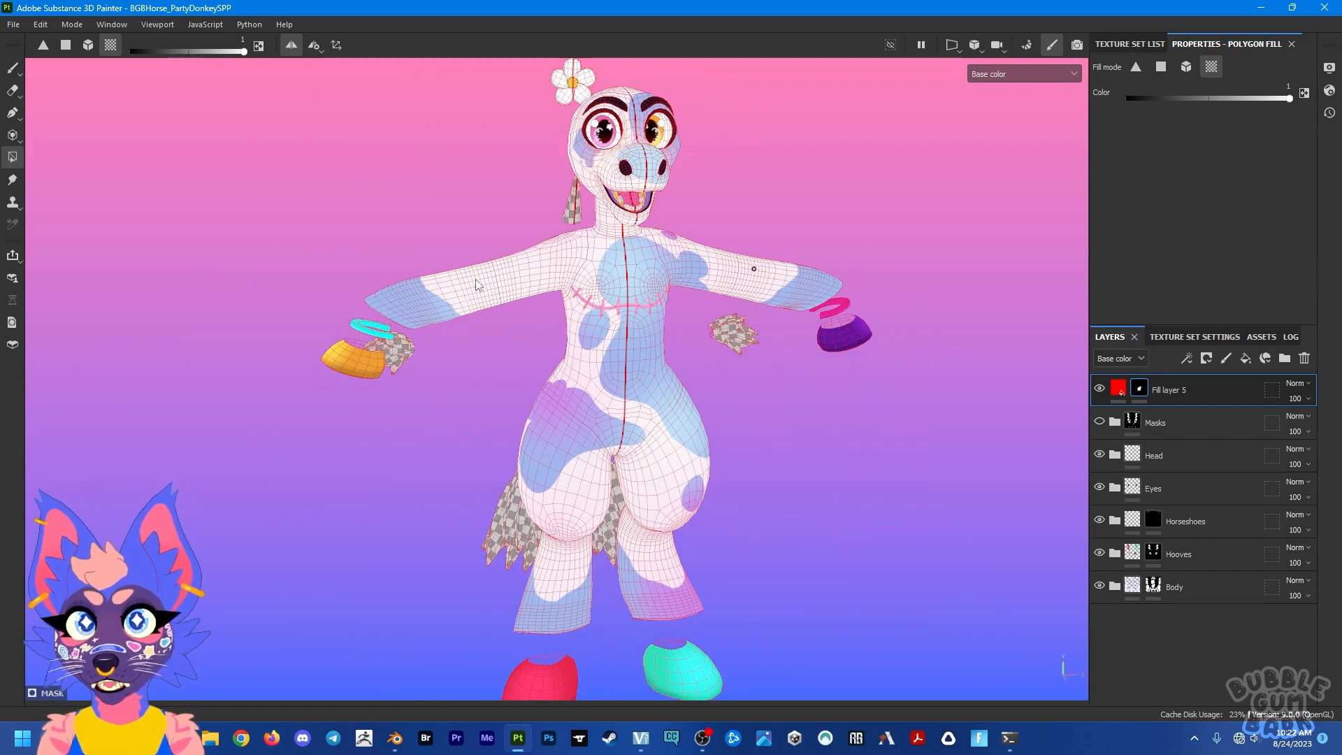
# Step: Reveal red on both forearms and both lower legs by filling their UV islands in the mask
pyautogui.click(484, 287)
pyautogui.click(561, 590)
pyautogui.keyDown('alt'); pyautogui.moveTo(561, 590); pyautogui.dragTo(546, 543); pyautogui.keyUp('alt')
pyautogui.keyDown('alt'); pyautogui.moveTo(576, 364); pyautogui.dragTo(575, 548, button='middle'); pyautogui.keyUp('alt')
pyautogui.keyDown('alt'); pyautogui.moveTo(606, 431); pyautogui.dragTo(656, 341, button='right'); pyautogui.keyUp('alt')
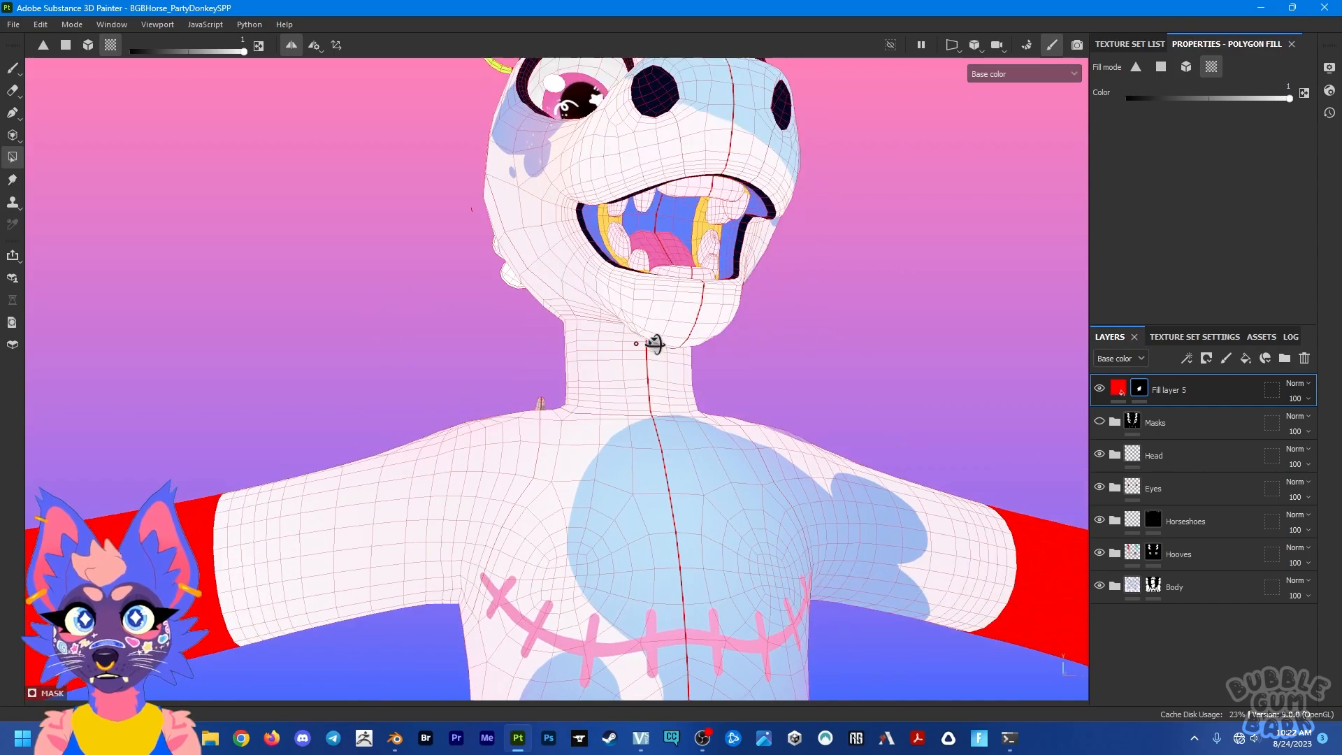
# Step: Fill the UV islands of the face and both arm hooves red through the mask
pyautogui.click(543, 197)
pyautogui.keyDown('alt'); pyautogui.moveTo(612, 149); pyautogui.dragTo(713, 252); pyautogui.keyUp('alt')
pyautogui.keyDown('alt'); pyautogui.moveTo(699, 280); pyautogui.dragTo(557, 363, button='right'); pyautogui.keyUp('alt')
pyautogui.keyDown('alt'); pyautogui.moveTo(632, 356); pyautogui.dragTo(758, 303); pyautogui.keyUp('alt')
pyautogui.click(923, 300)
pyautogui.keyDown('alt'); pyautogui.moveTo(901, 322); pyautogui.dragTo(866, 238); pyautogui.keyUp('alt')
# Step: Reveal red on only the teal foot hoof with symmetry turned off, and turn symmetry back on
pyautogui.click(289, 48)
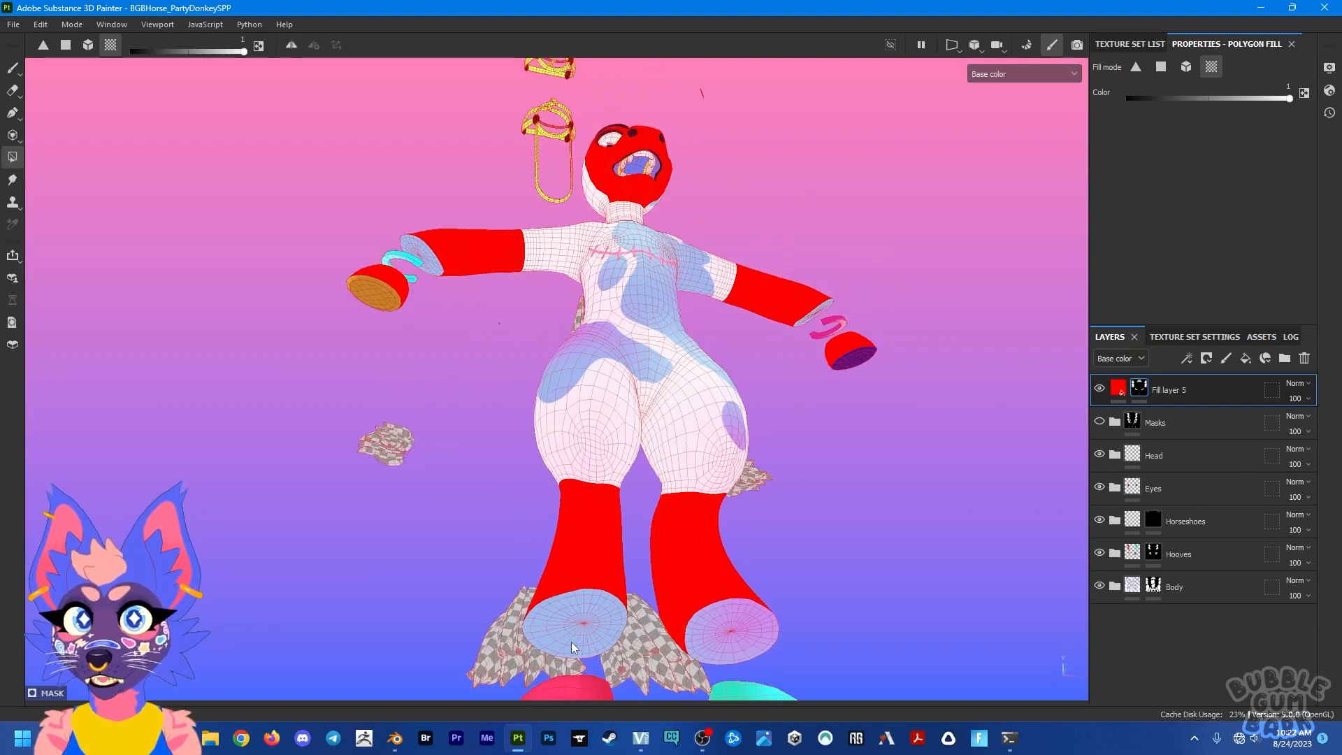
pyautogui.keyDown('alt'); pyautogui.moveTo(677, 593); pyautogui.dragTo(605, 474); pyautogui.keyUp('alt')
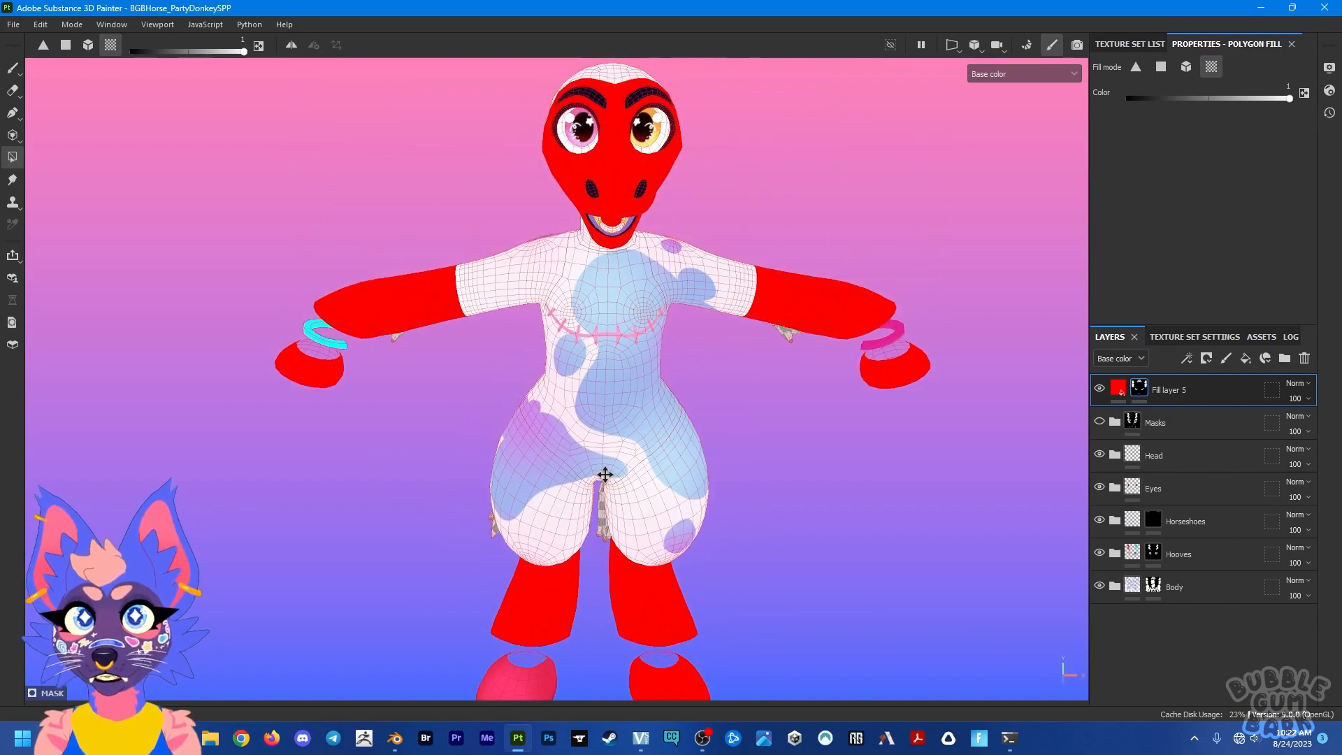
pyautogui.click(291, 45)
pyautogui.keyDown('alt'); pyautogui.moveTo(659, 365); pyautogui.dragTo(580, 315); pyautogui.keyUp('alt')
# Step: Set the fill mode to single polygons, try filling individual faces on the chest and torso, and undo them
pyautogui.click(65, 45)
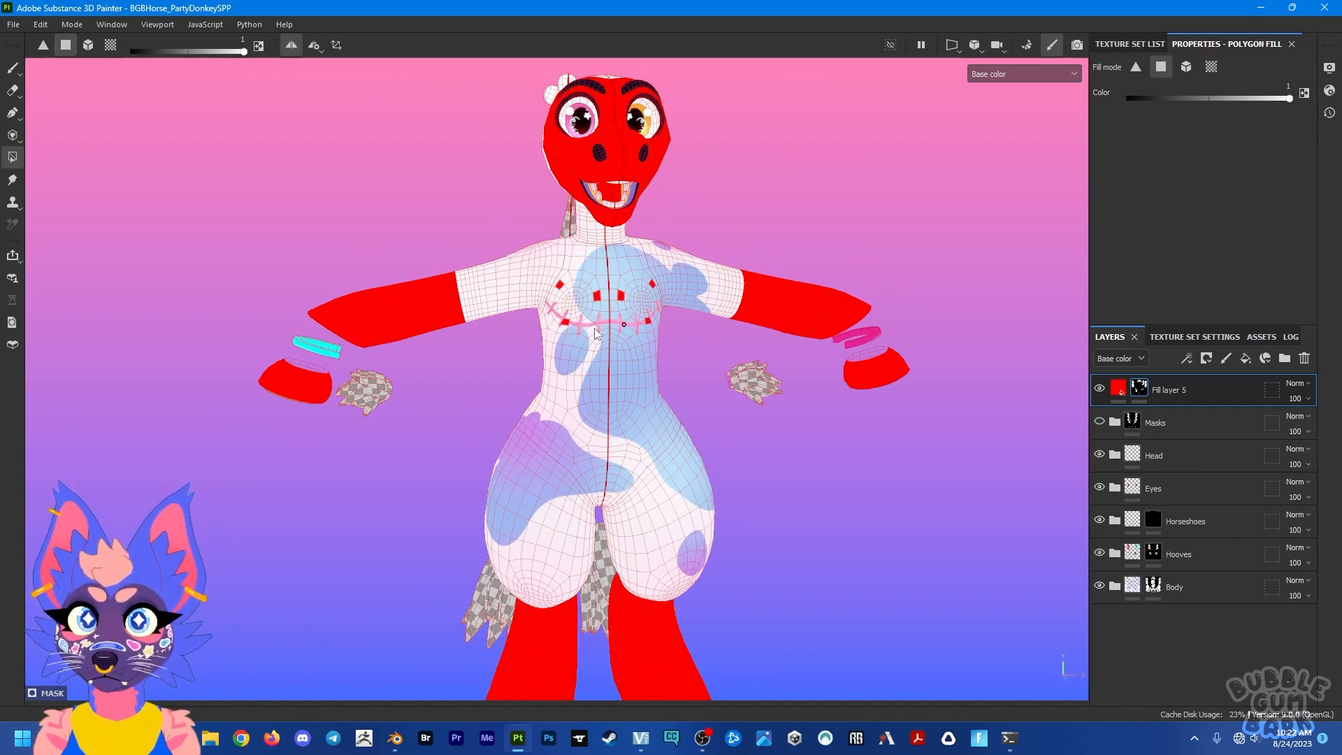
pyautogui.keyDown('alt'); pyautogui.moveTo(605, 333); pyautogui.dragTo(541, 369); pyautogui.keyUp('alt')
pyautogui.hotkey('ctrl', 'z')
pyautogui.hotkey('ctrl', 'z')
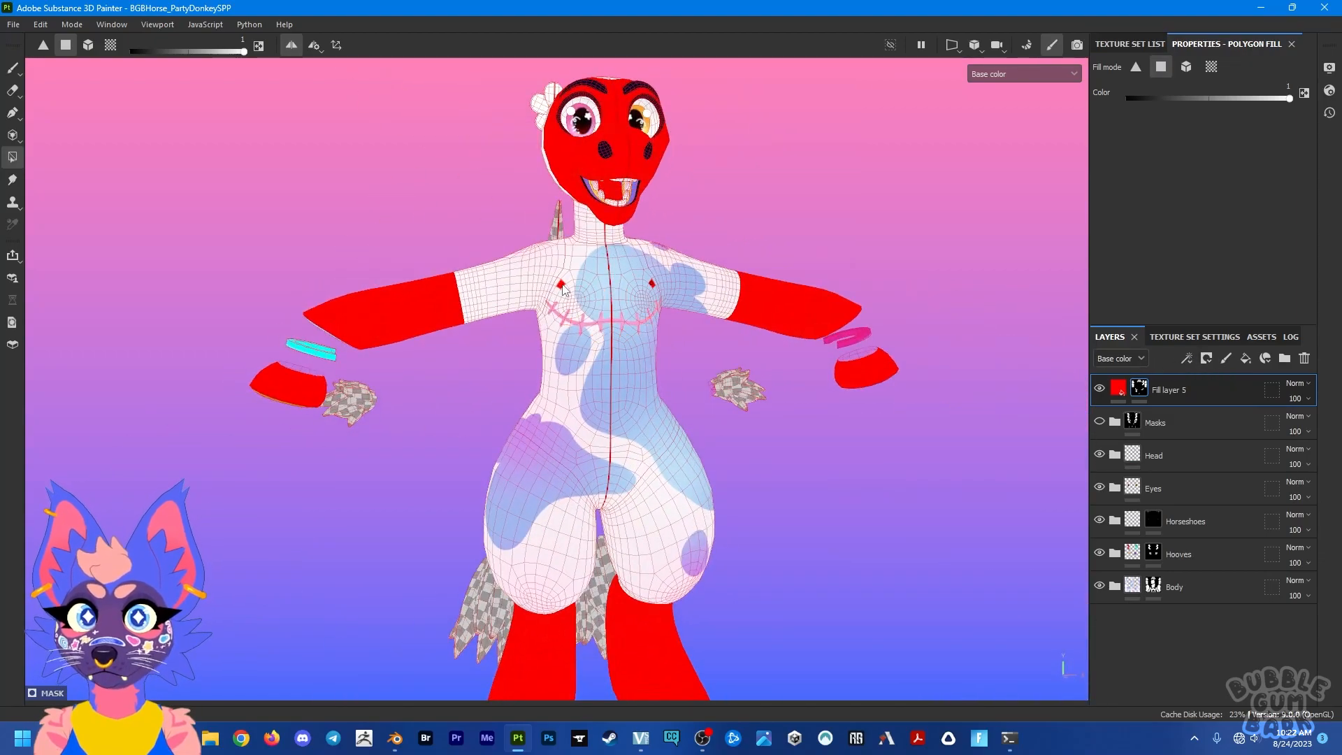
pyautogui.moveTo(556, 294); pyautogui.dragTo(565, 327)
pyautogui.keyDown('alt'); pyautogui.moveTo(480, 374); pyautogui.dragTo(299, 347); pyautogui.keyUp('alt')
pyautogui.hotkey('ctrl', 'z')
pyautogui.keyDown('alt'); pyautogui.moveTo(591, 324); pyautogui.dragTo(689, 350); pyautogui.keyUp('alt')
pyautogui.moveTo(639, 315); pyautogui.dragTo(656, 378)
pyautogui.hotkey('ctrl', 'z')
# Step: Try filling a block of polygons on the lower torso island in the 2D UV view, undo it, and return to 3D
pyautogui.press('F3')
pyautogui.moveTo(559, 420); pyautogui.dragTo(594, 463)
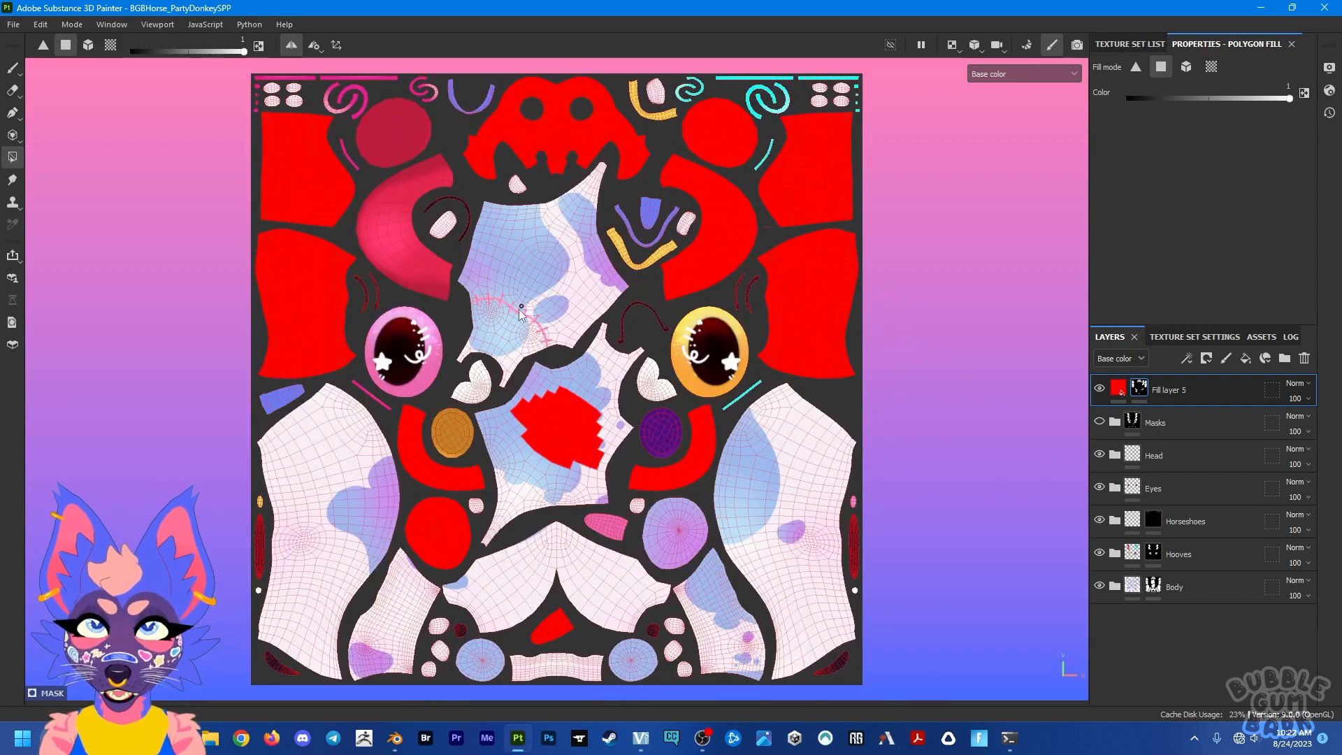
pyautogui.hotkey('ctrl', 'z')
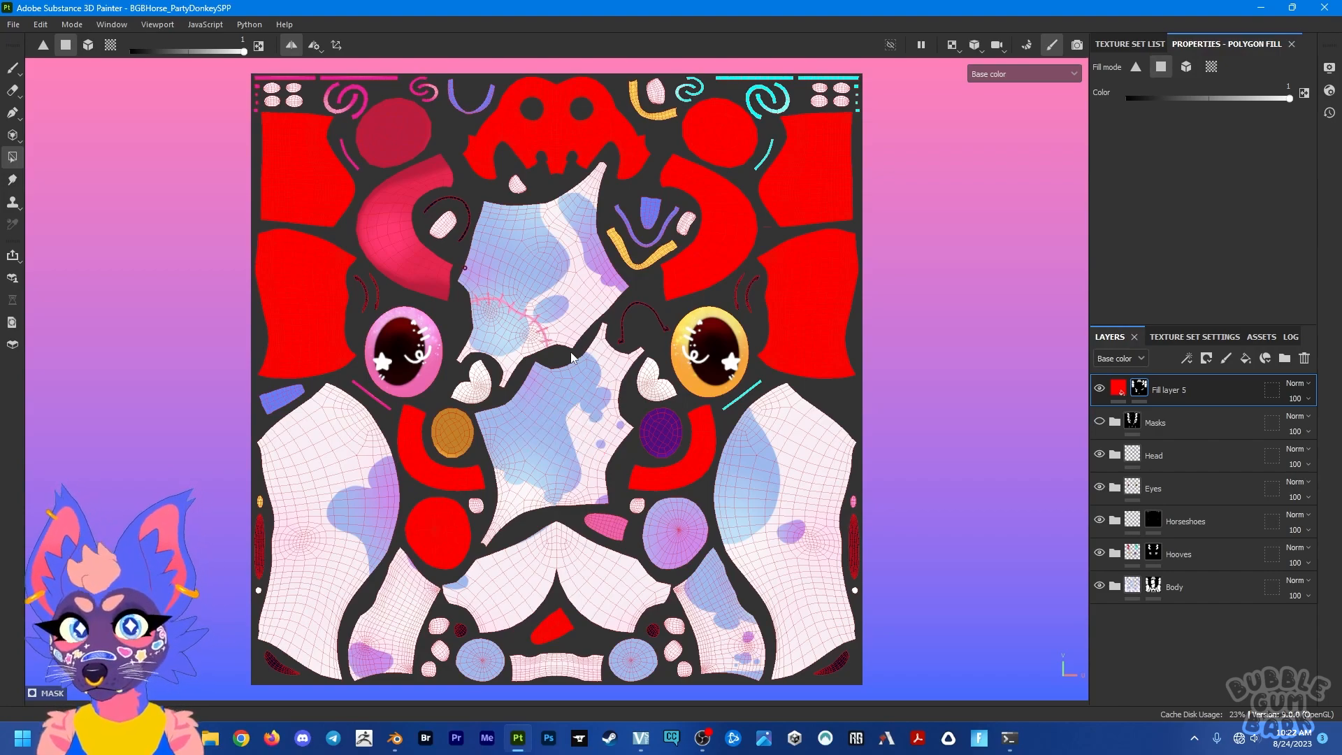
pyautogui.press('F2')
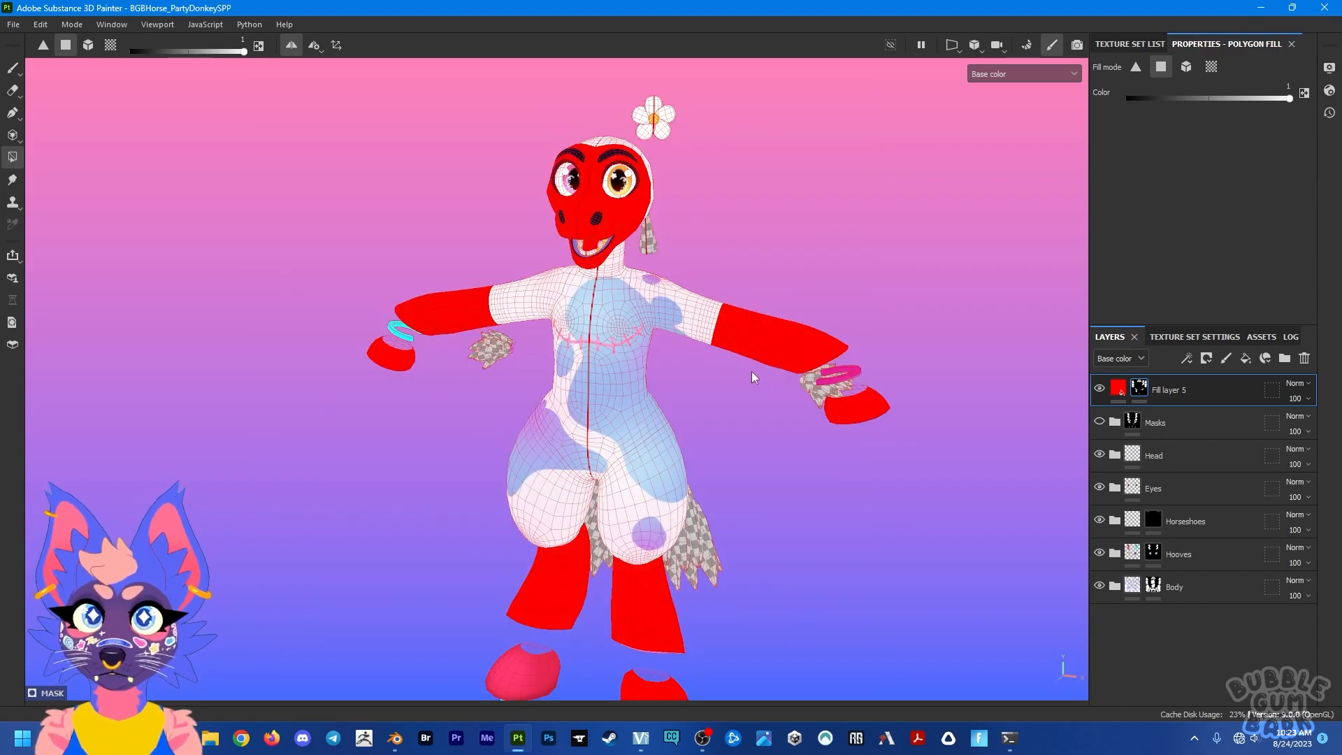
# Step: Soft-erase the mask along the forearms, and with the eraser's hardness set to 1 erase red from the lower legs and forearms
pyautogui.click(13, 89)
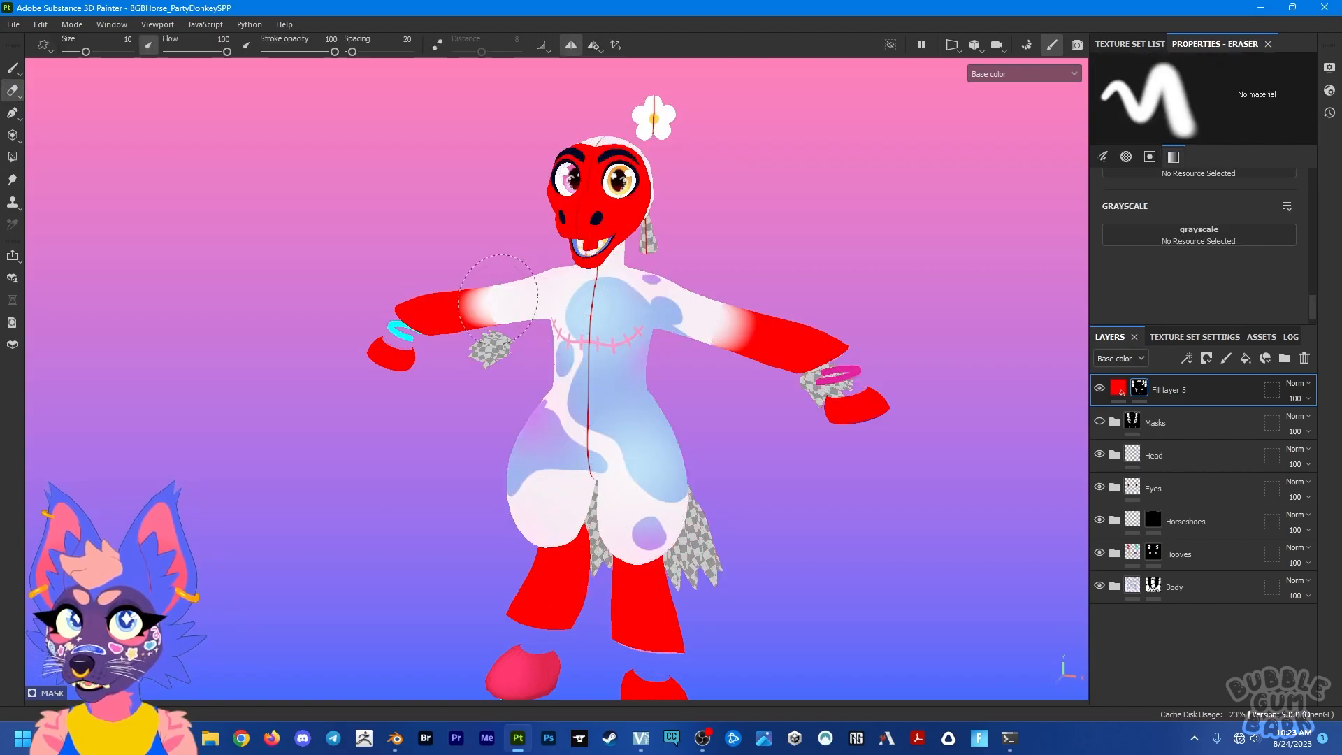
pyautogui.keyDown('alt'); pyautogui.moveTo(479, 240); pyautogui.dragTo(782, 171); pyautogui.keyUp('alt')
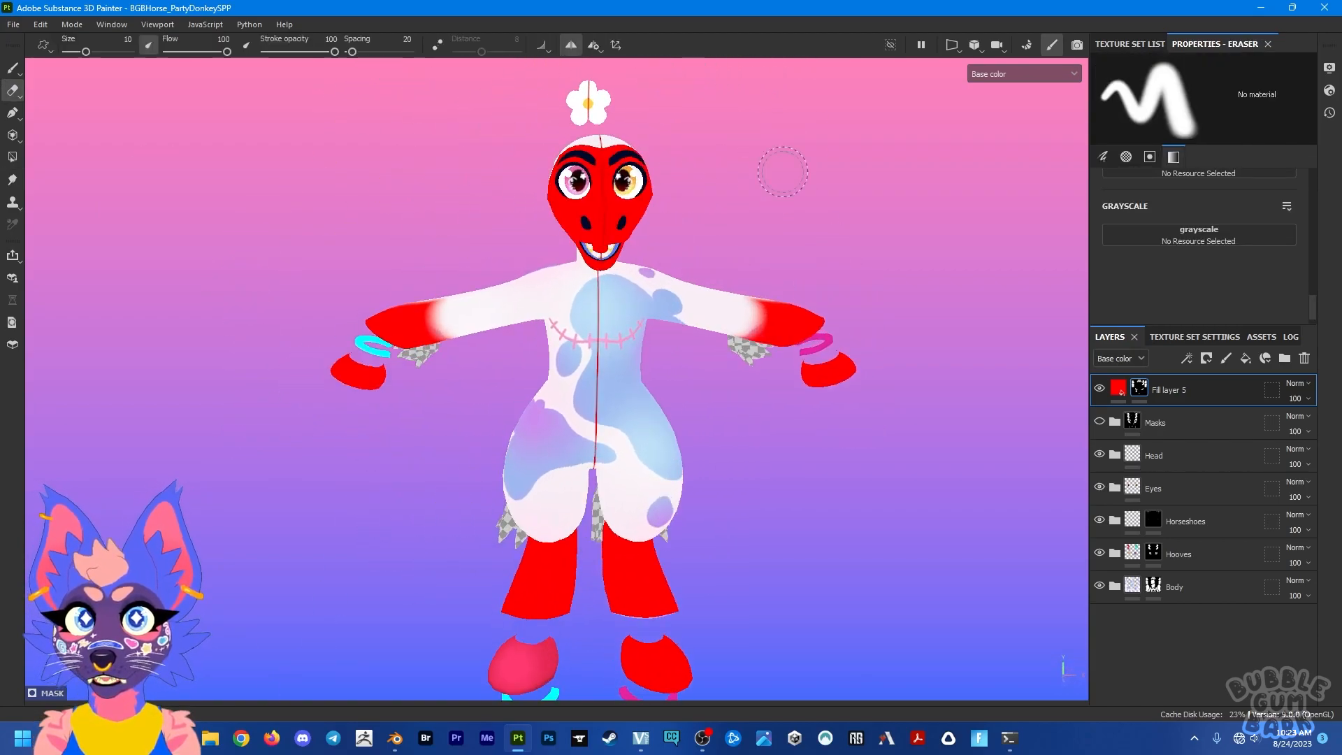
pyautogui.scroll(3, 1255, 286)
pyautogui.moveTo(1118, 255); pyautogui.dragTo(1290, 255)
pyautogui.moveTo(632, 572); pyautogui.dragTo(640, 599)
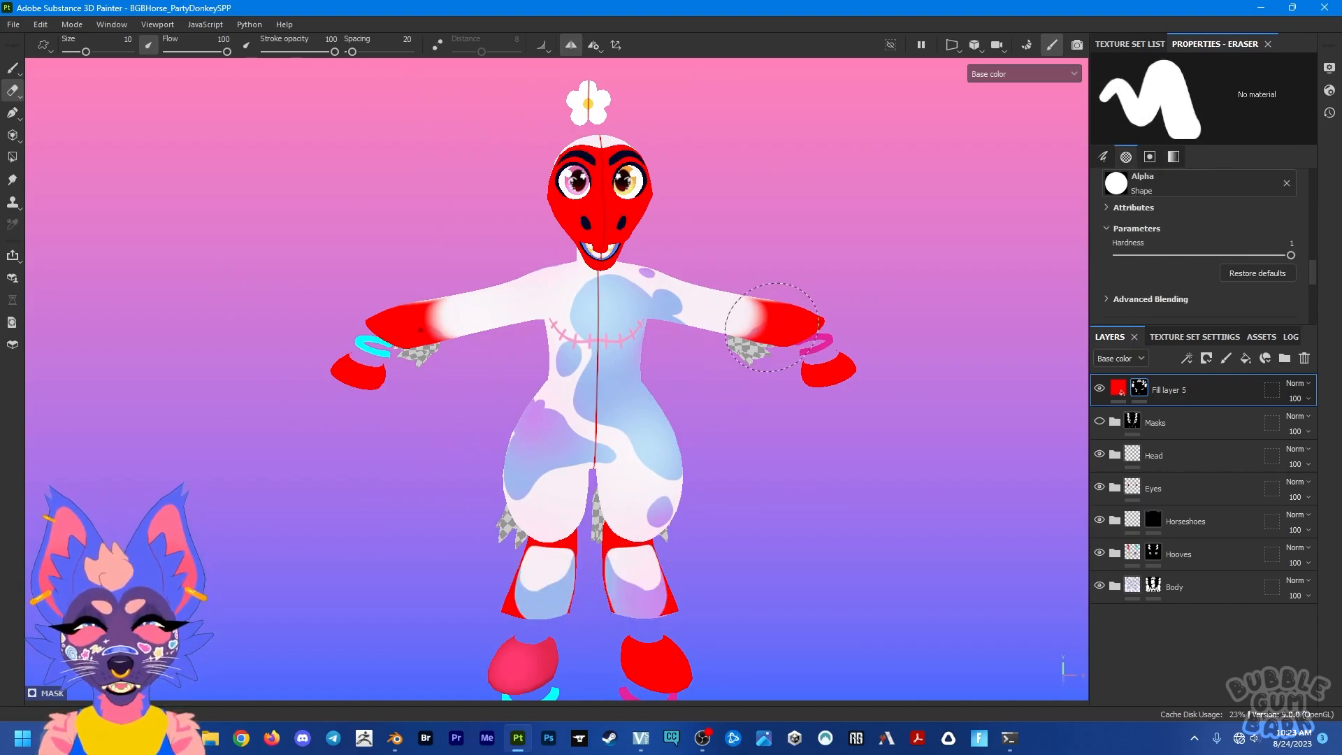
pyautogui.click(810, 308)
pyautogui.moveTo(713, 319)
pyautogui.keyDown('alt'); pyautogui.mouseDown()
pyautogui.moveTo(513, 302)
pyautogui.moveTo(707, 289)
pyautogui.mouseUp(); pyautogui.keyUp('alt')
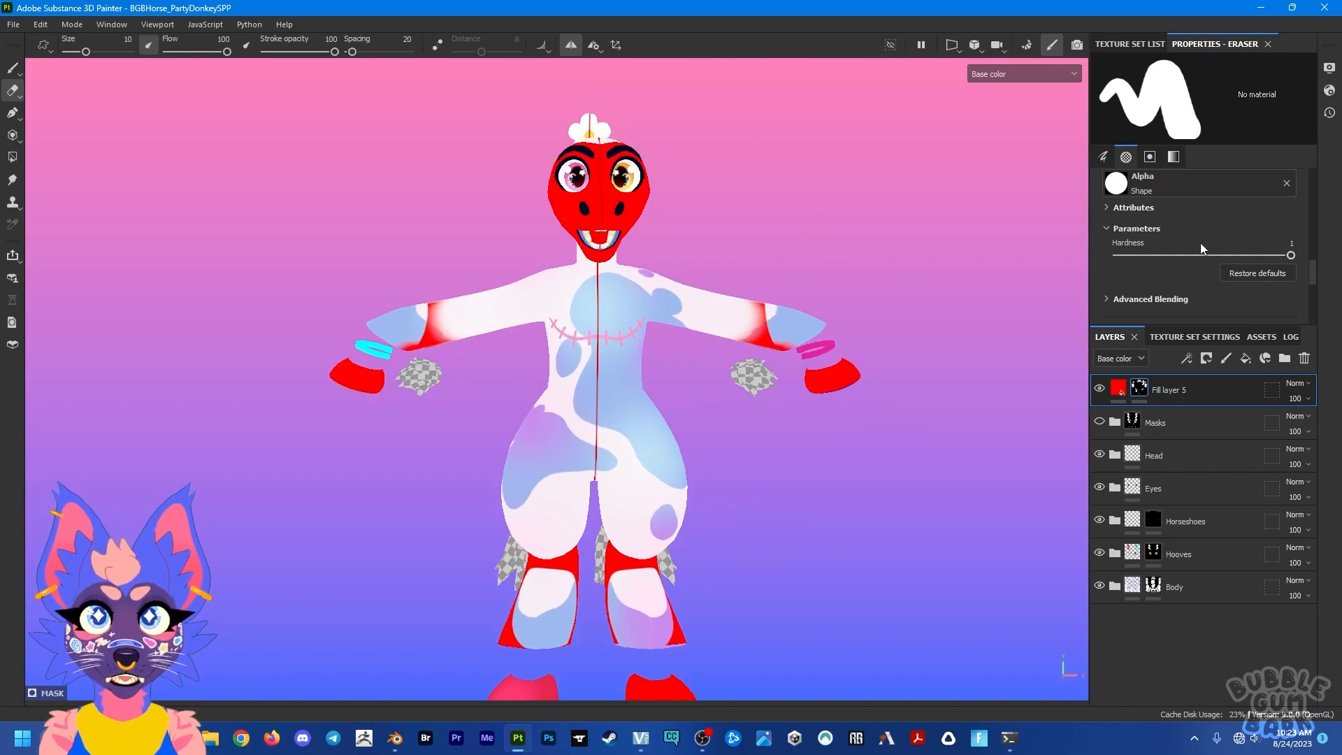
# Step: Change the eraser's alpha to Arrow Long and erase more of the red on the forearms
pyautogui.click(1129, 191)
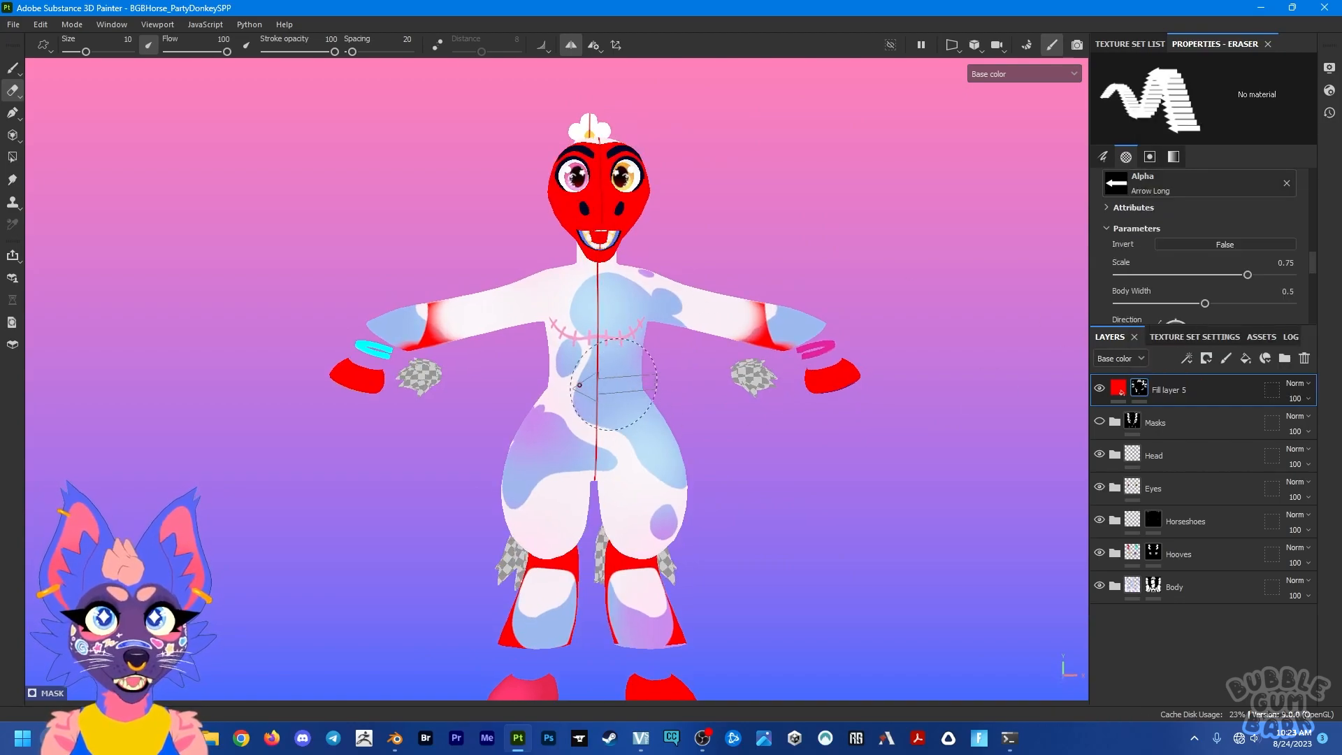
pyautogui.moveTo(767, 326)
pyautogui.keyDown('alt'); pyautogui.mouseDown()
pyautogui.moveTo(623, 440)
pyautogui.moveTo(667, 519)
pyautogui.mouseUp(); pyautogui.keyUp('alt')
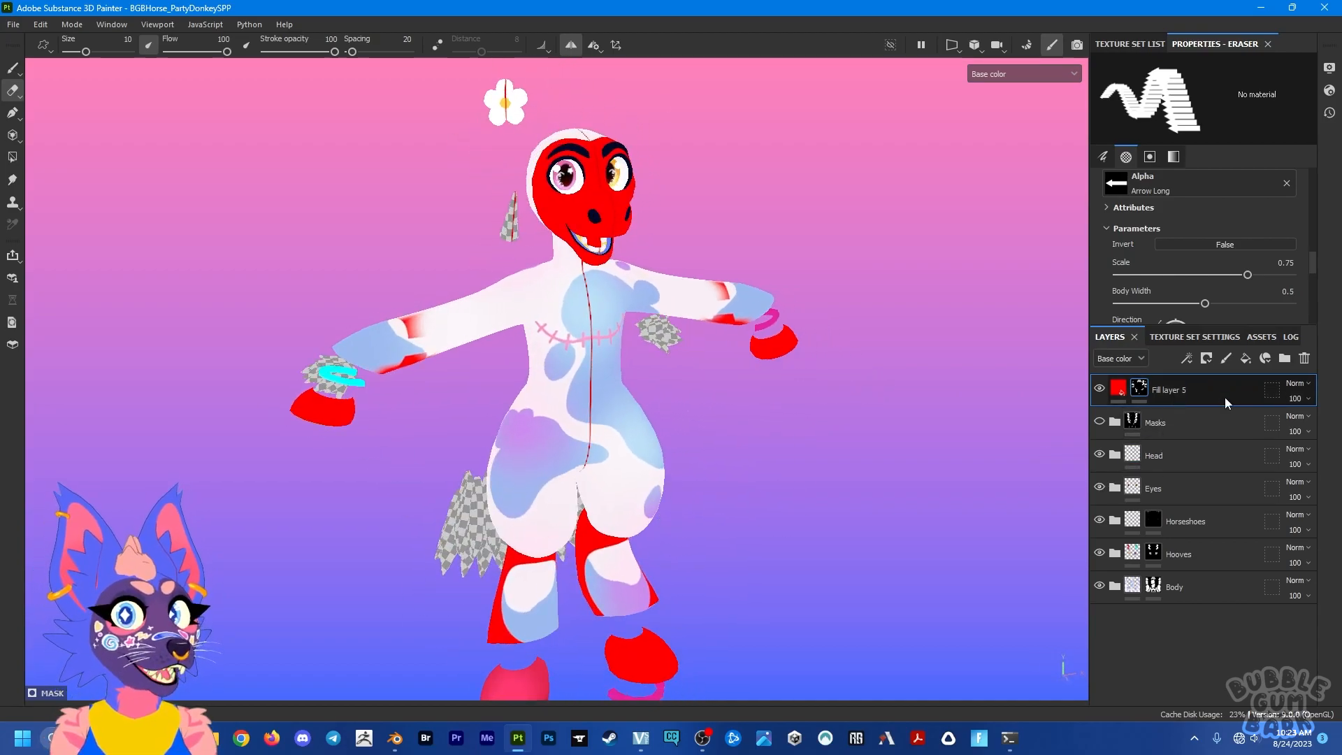
# Step: Delete Fill layer 5 from the Body texture set
pyautogui.click(1304, 358)
pyautogui.keyDown('alt'); pyautogui.moveTo(788, 296); pyautogui.dragTo(773, 255); pyautogui.keyUp('alt')
# Step: Inspect the layers of the Extra Stuff texture set and the model's side, and return to the Body texture set
pyautogui.click(1130, 43)
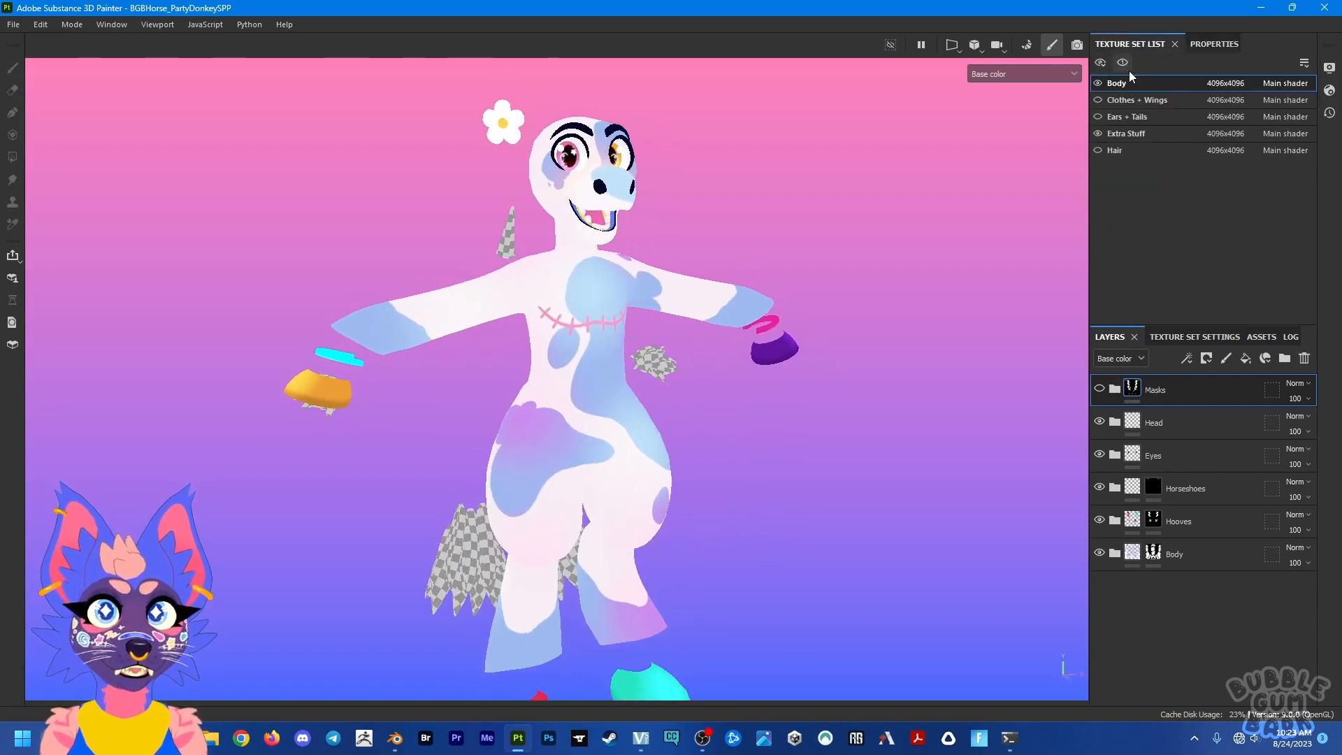
pyautogui.click(1127, 132)
pyautogui.keyDown('alt'); pyautogui.moveTo(571, 495); pyautogui.dragTo(647, 500); pyautogui.keyUp('alt')
pyautogui.keyDown('alt'); pyautogui.moveTo(647, 500); pyautogui.dragTo(827, 426, button='middle'); pyautogui.keyUp('alt')
pyautogui.keyDown('alt'); pyautogui.moveTo(827, 431); pyautogui.dragTo(884, 428); pyautogui.keyUp('alt')
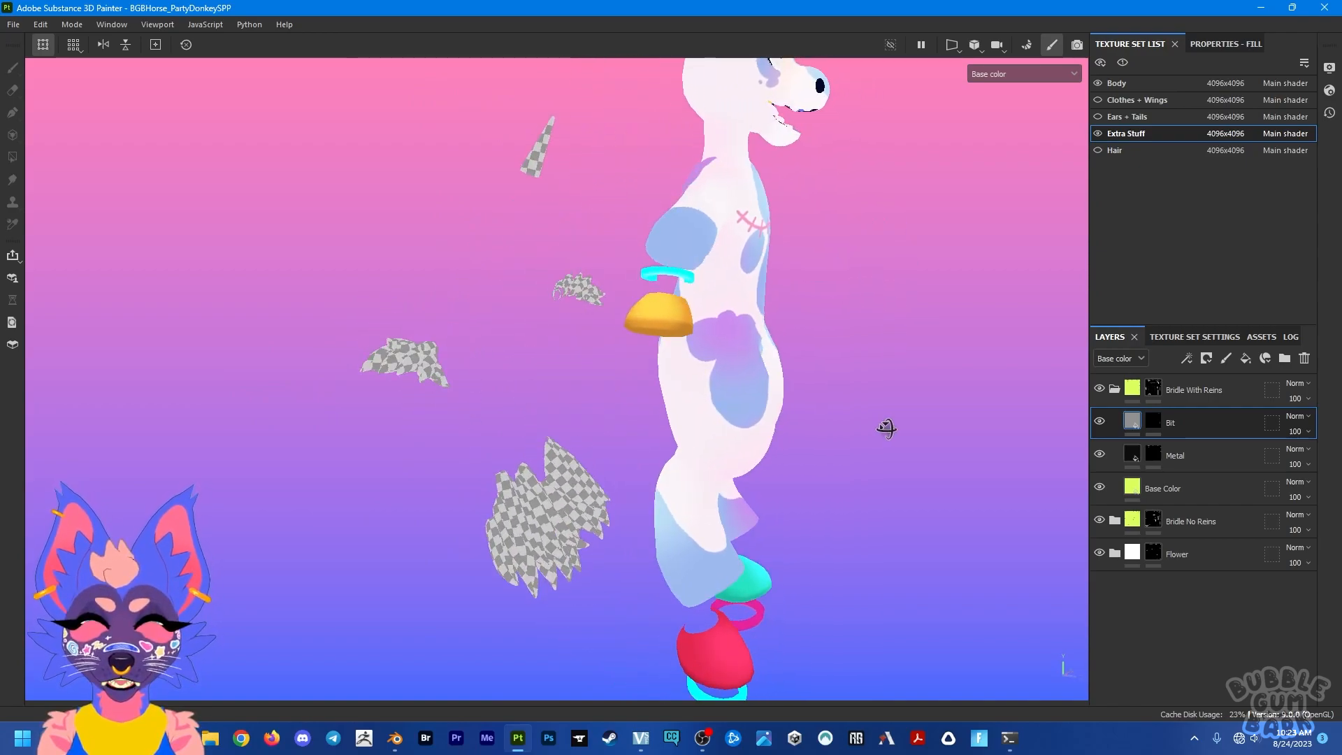
pyautogui.click(1120, 89)
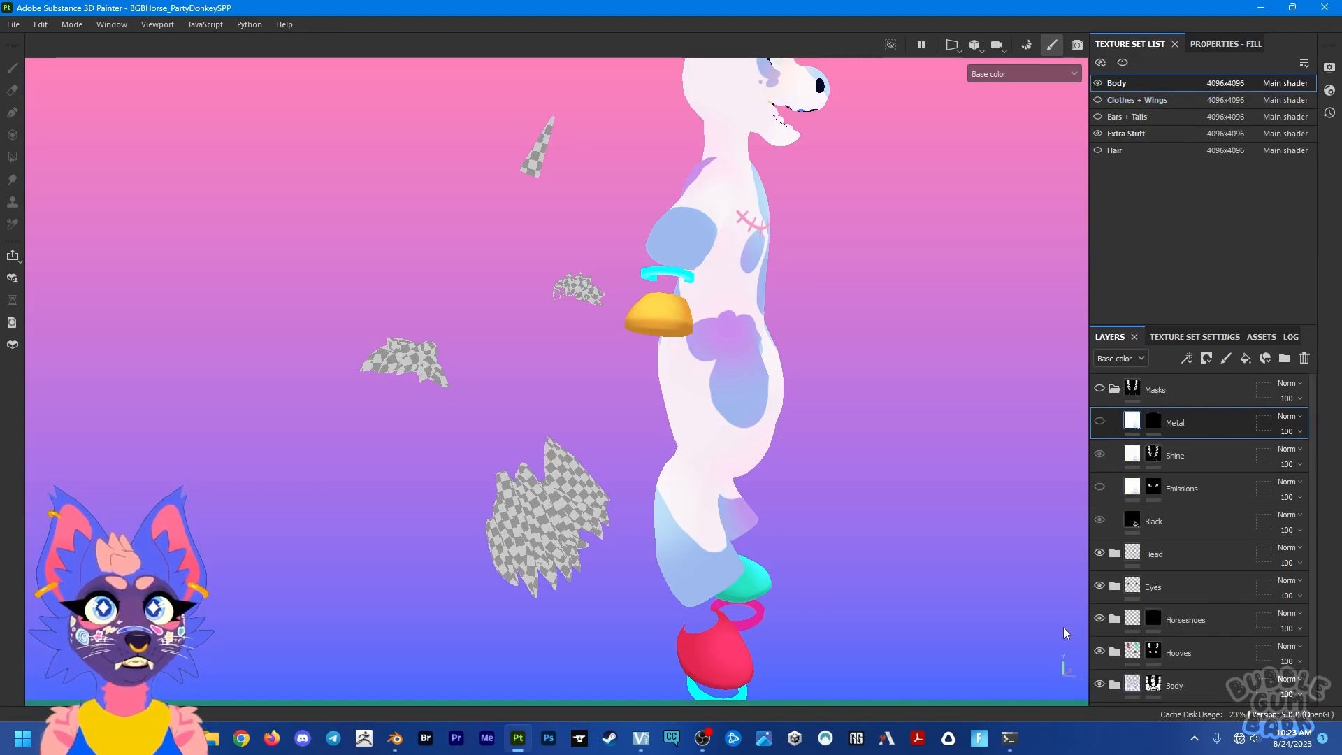
# Step: Expand the Body layer group and examine its blush, shading and marking layers against the model
pyautogui.scroll(-1, 1133, 564)
pyautogui.scroll(-3, 694, 392)
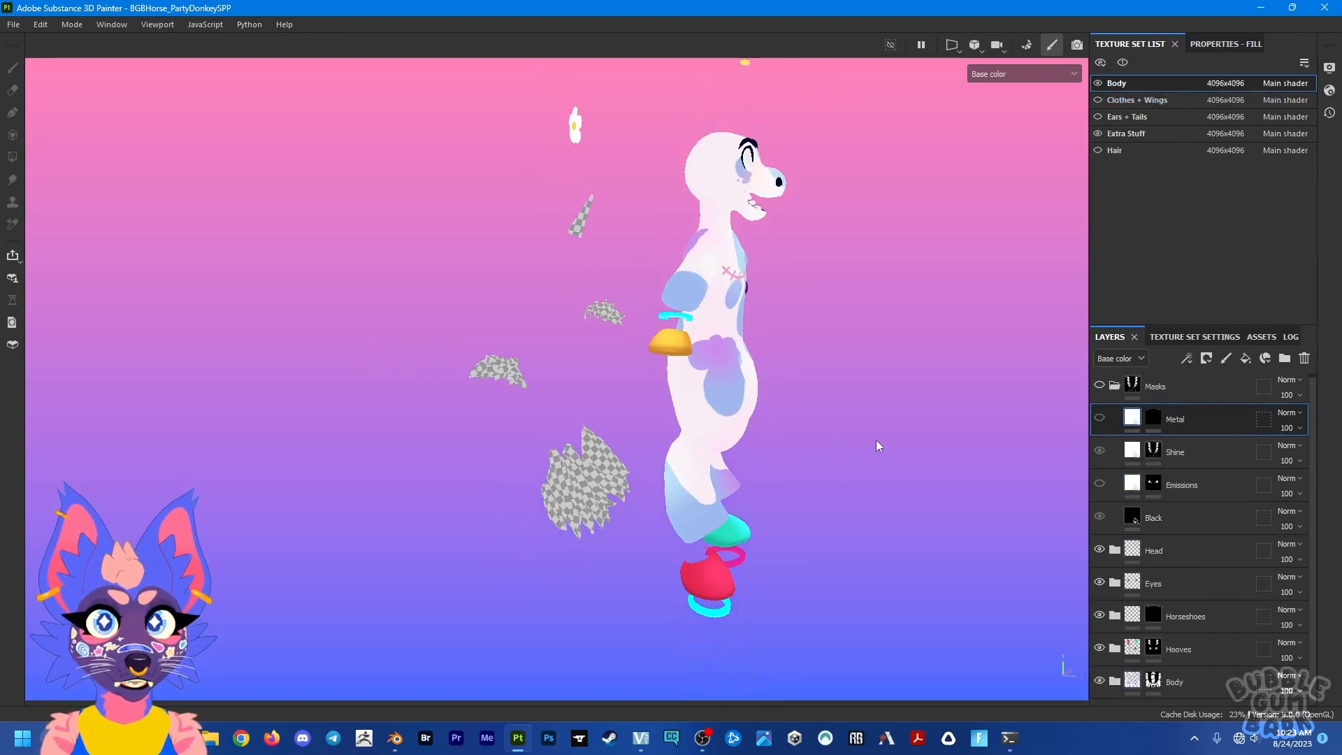
pyautogui.scroll(4, 719, 426)
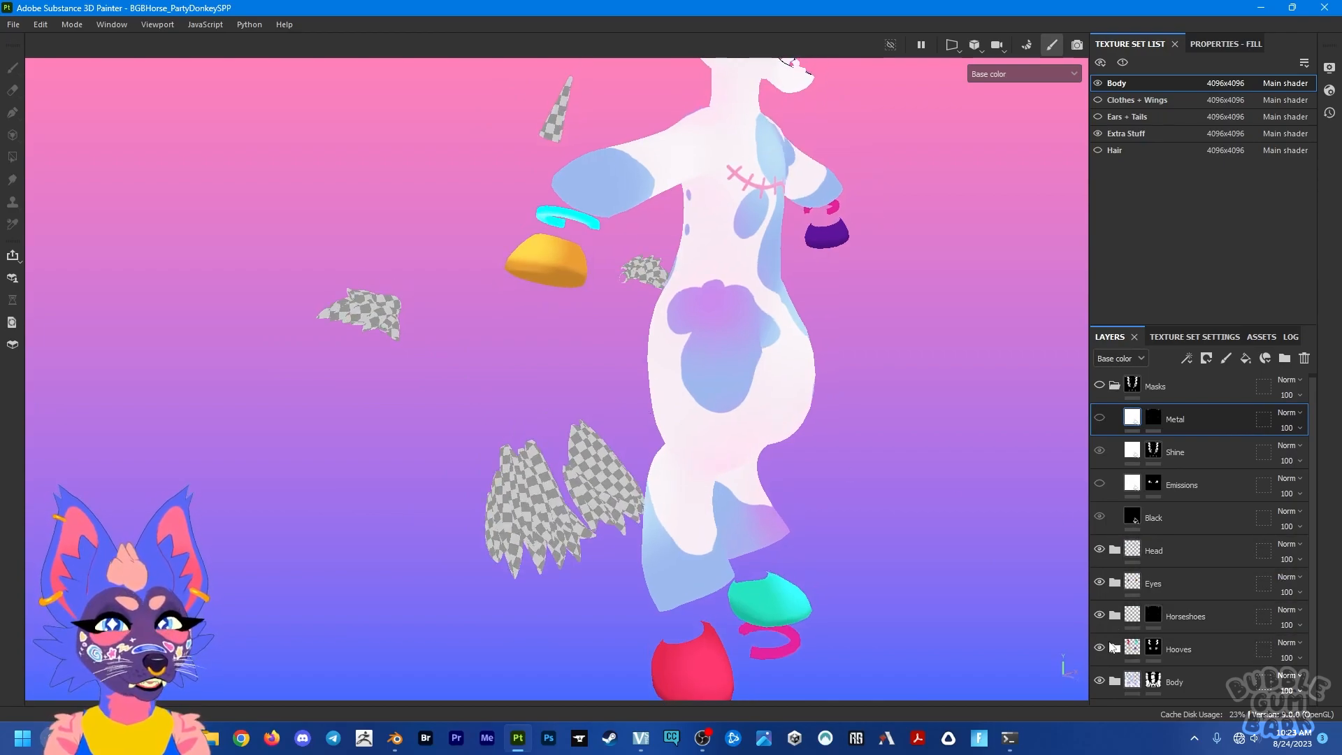
pyautogui.click(1115, 681)
pyautogui.scroll(-1, 1159, 602)
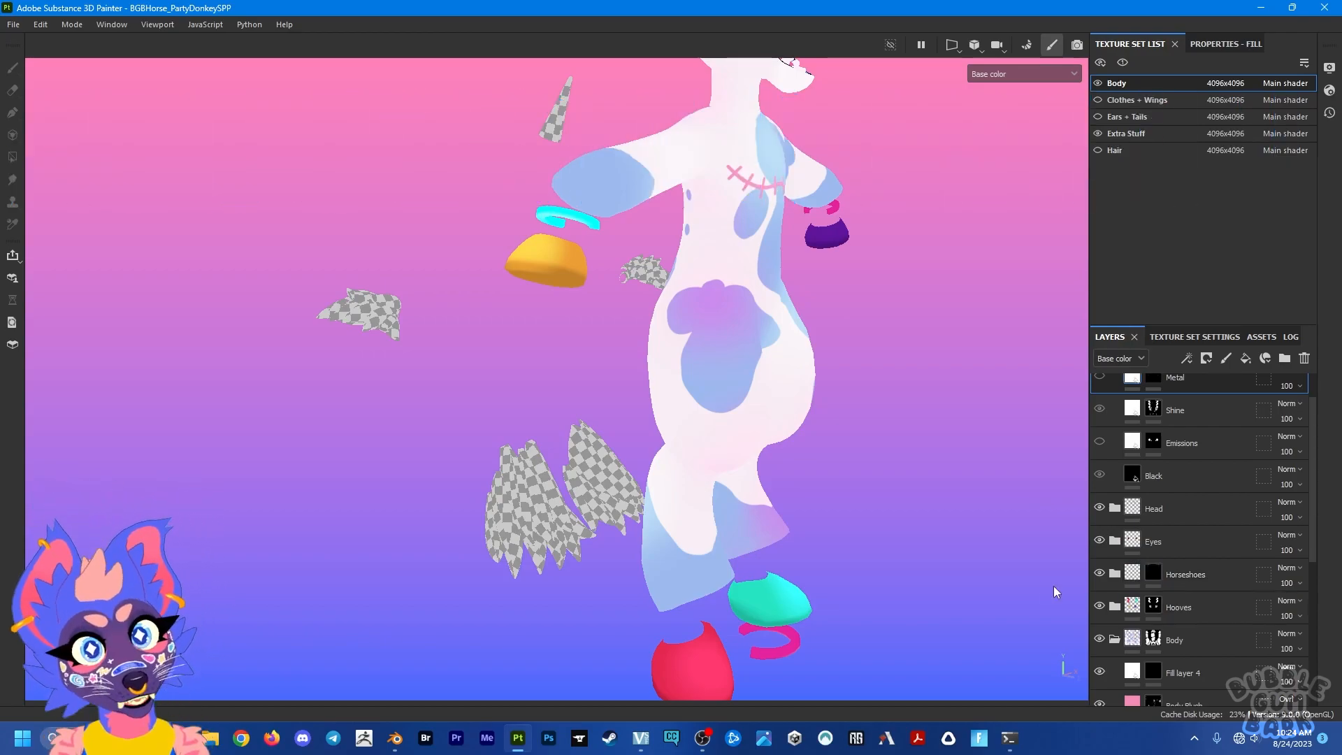
pyautogui.scroll(-3, 1139, 559)
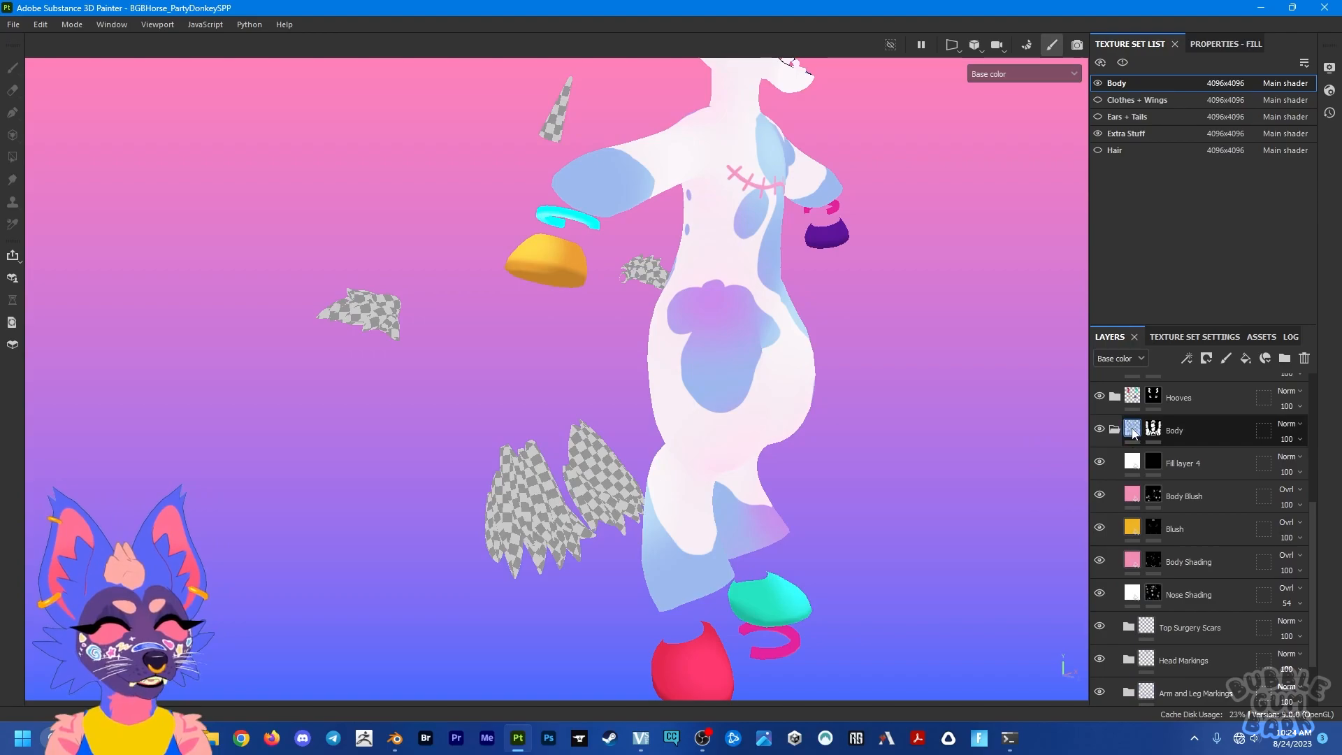
pyautogui.keyDown('alt'); pyautogui.moveTo(775, 396); pyautogui.dragTo(741, 370); pyautogui.keyUp('alt')
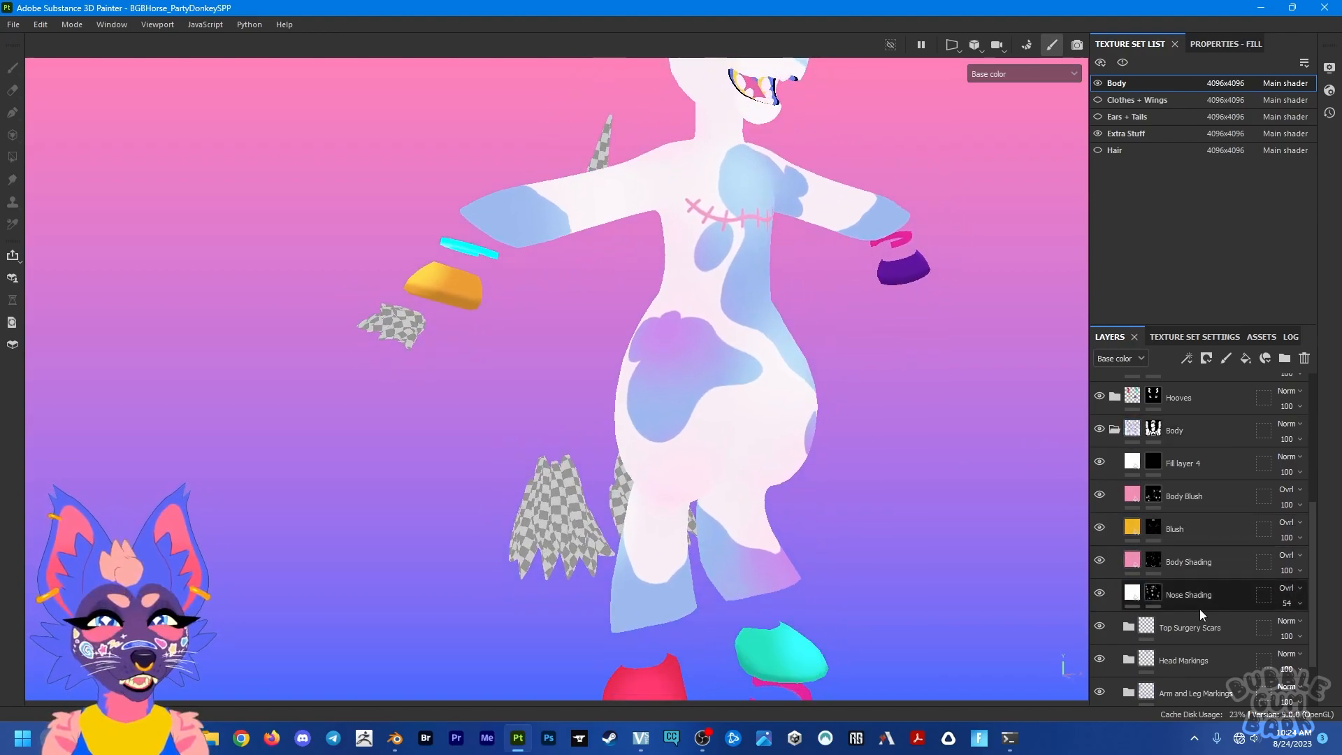
# Step: Expand the Body Markings group and set the Piebald Asymmetrical layer's base color to dark maroon 6A0A32
pyautogui.scroll(-2, 1127, 603)
pyautogui.click(1127, 649)
pyautogui.scroll(-1, 1157, 606)
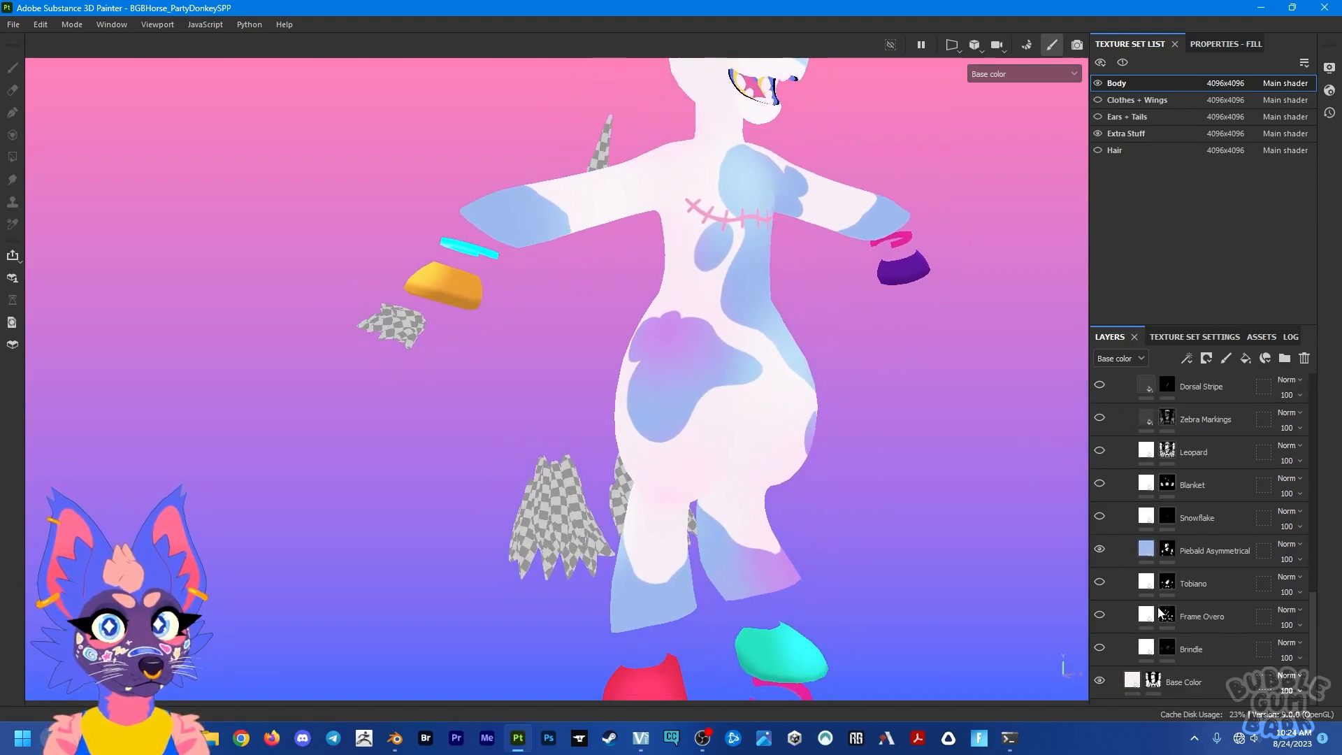
pyautogui.click(1146, 552)
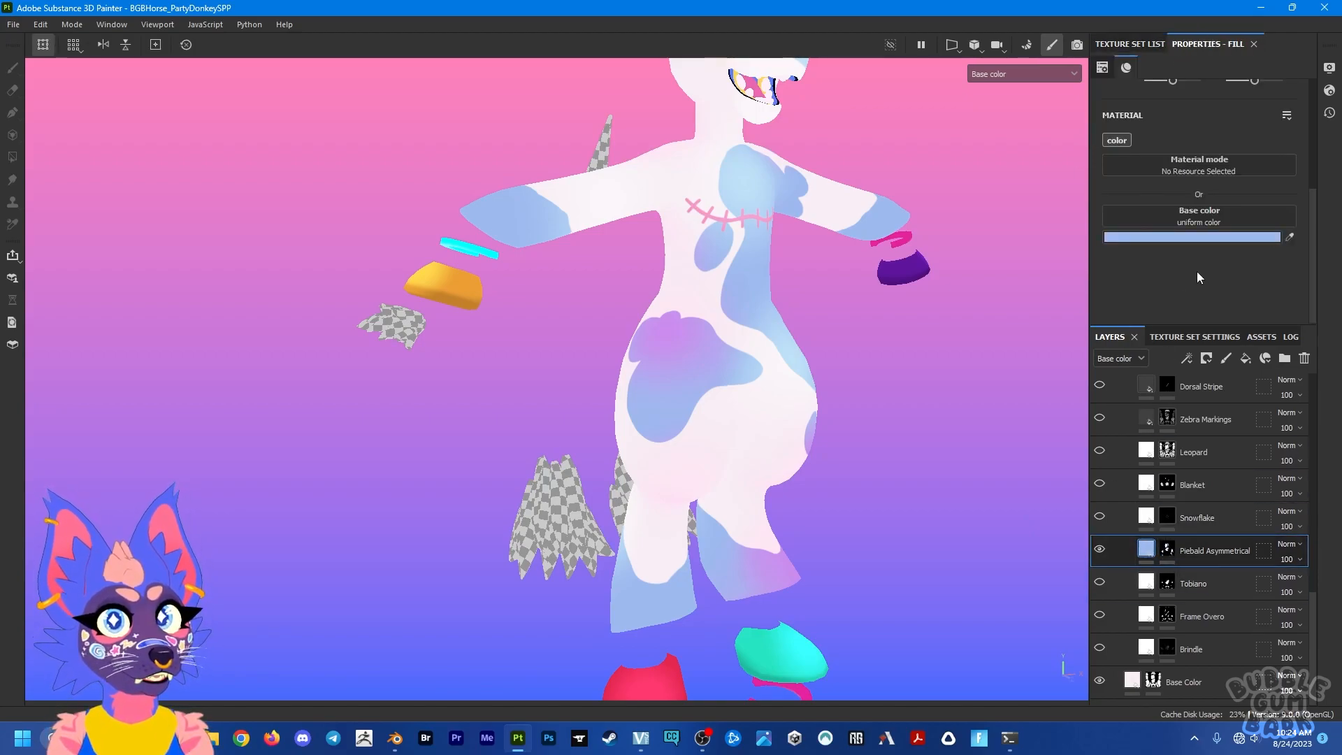
pyautogui.click(1214, 238)
pyautogui.click(1159, 334)
pyautogui.click(1158, 379)
pyautogui.click(1186, 300)
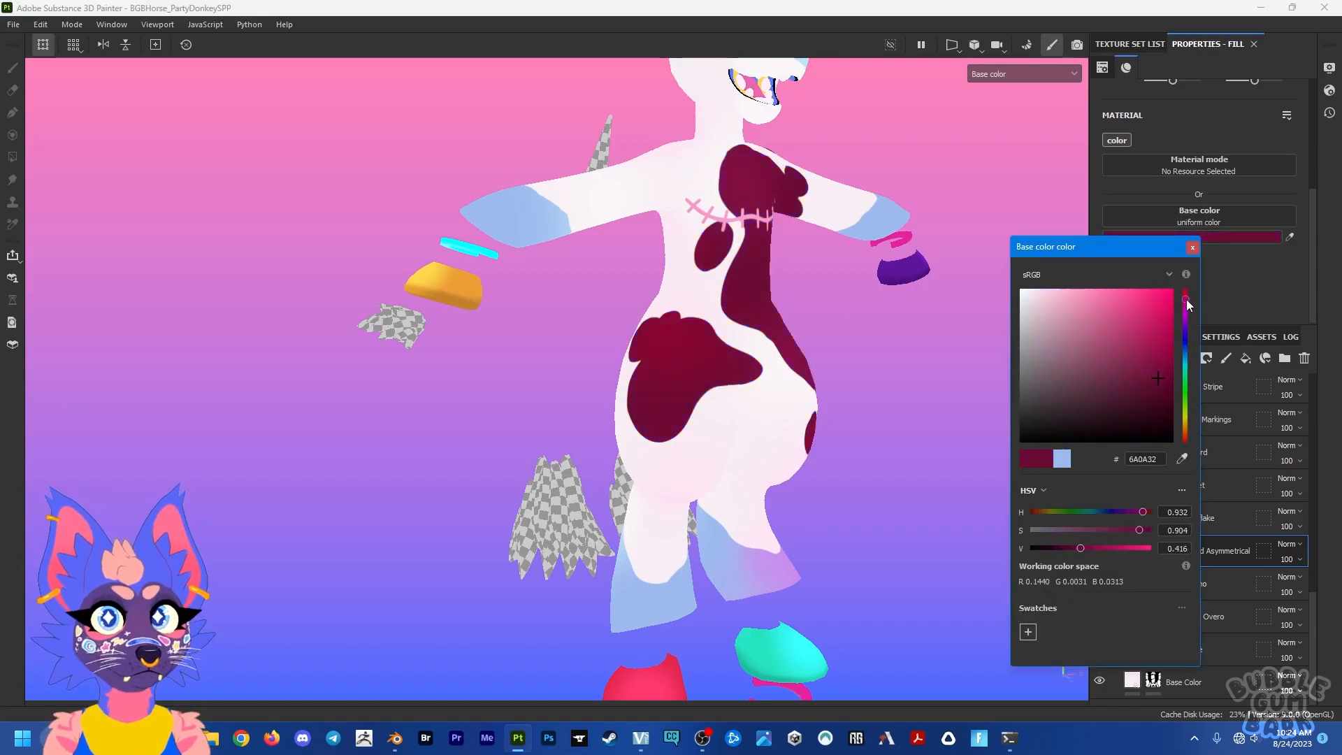
pyautogui.click(1192, 247)
# Step: Show the Zebra Markings layer in the Body Markings group and set its base color to white FFFFFF
pyautogui.keyDown('alt'); pyautogui.moveTo(906, 406); pyautogui.dragTo(795, 299); pyautogui.keyUp('alt')
pyautogui.keyDown('alt'); pyautogui.moveTo(795, 299); pyautogui.dragTo(755, 547, button='middle'); pyautogui.keyUp('alt')
pyautogui.scroll(2, 1144, 535)
pyautogui.scroll(-3, 1144, 535)
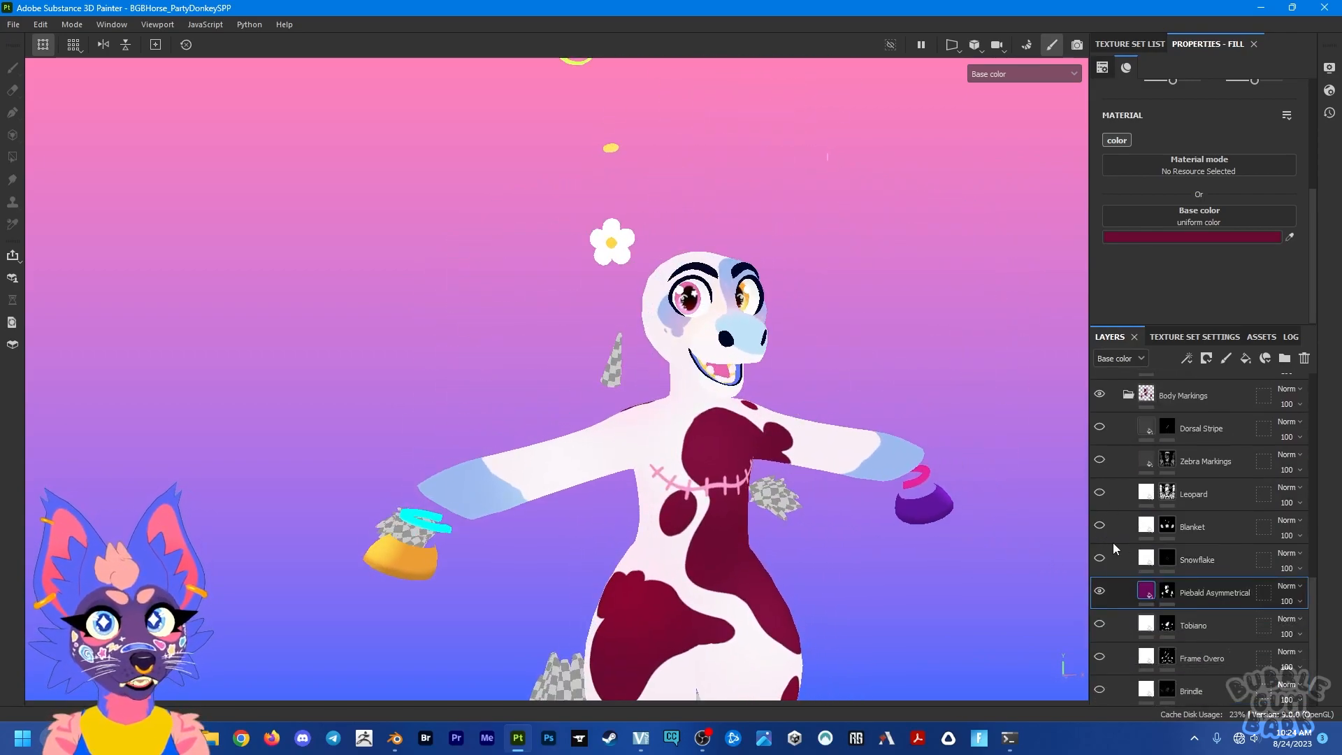
pyautogui.scroll(2, 1112, 531)
pyautogui.click(1099, 543)
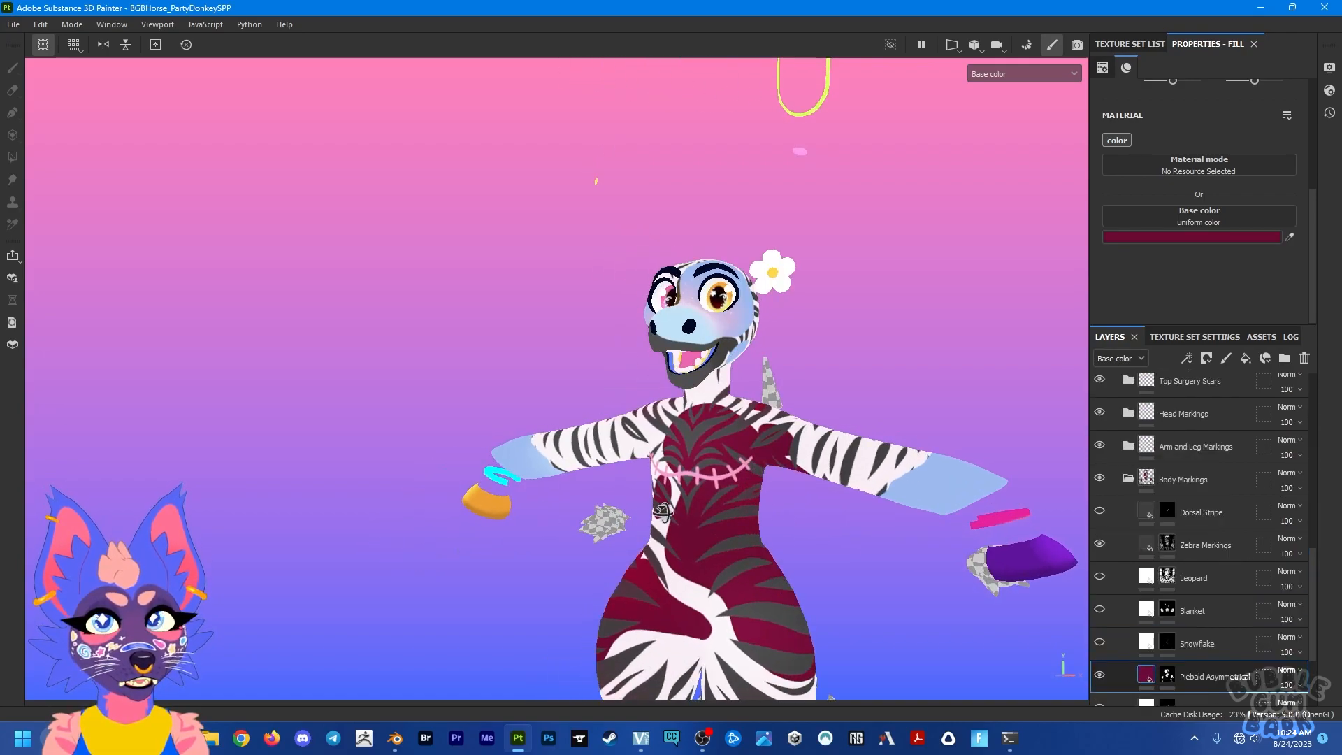
pyautogui.click(1144, 547)
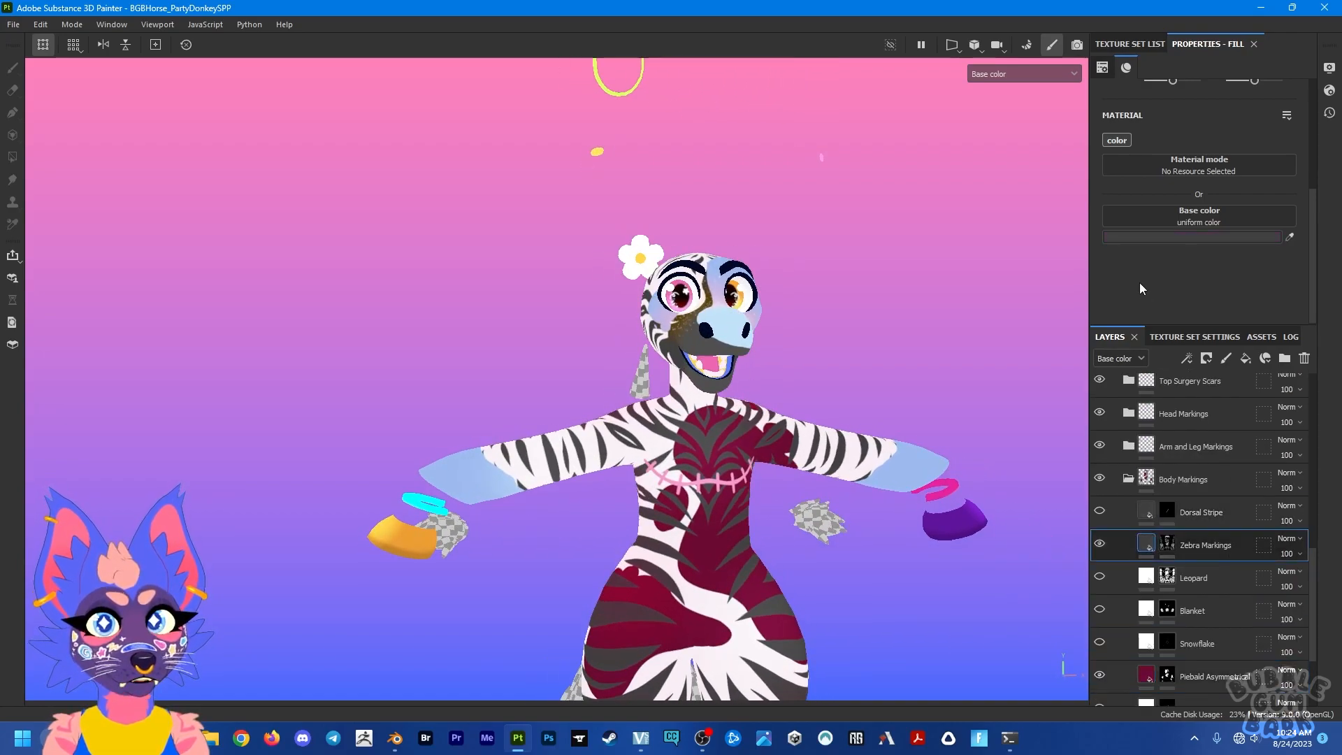
pyautogui.click(1166, 232)
pyautogui.moveTo(1062, 320); pyautogui.dragTo(895, 195)
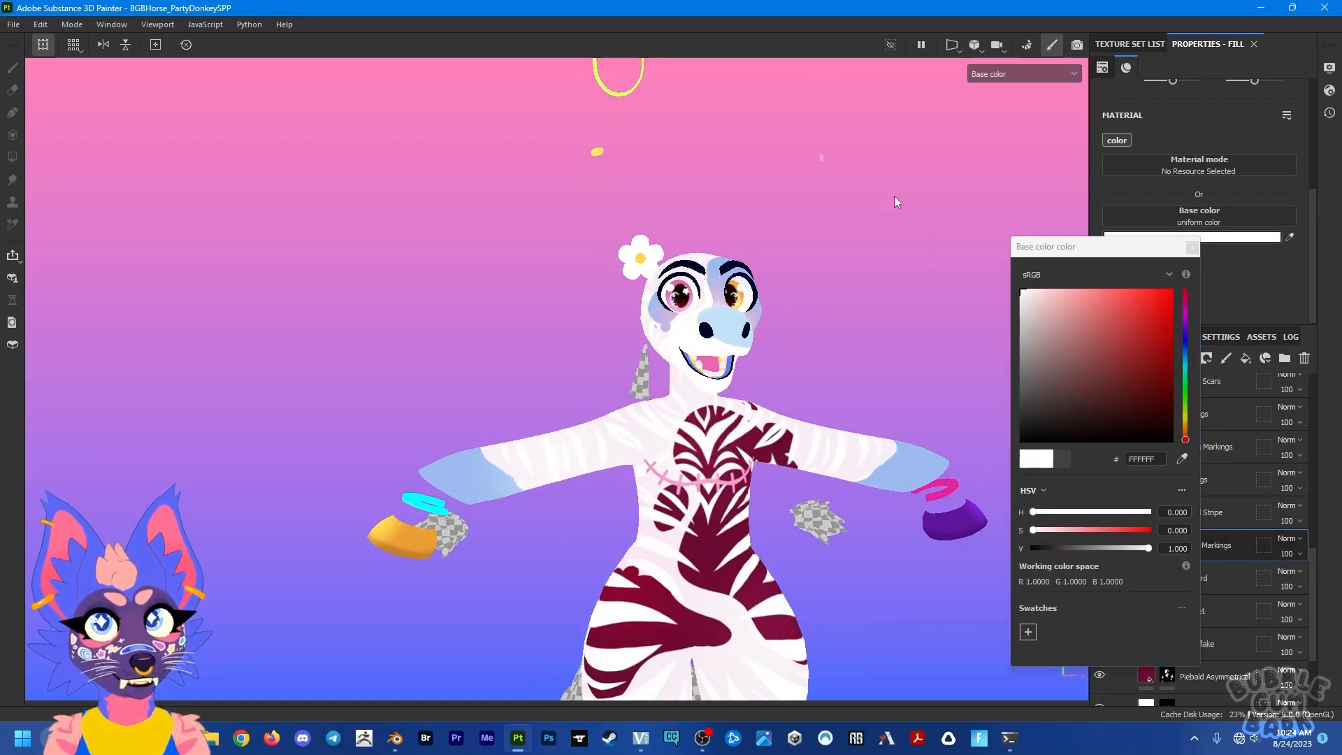
pyautogui.click(1192, 247)
# Step: Replace the Stitched scars with the Spiked ones in the Top Surgery Scars group, sampling the Stitched layer's pink as the Spiked base color
pyautogui.scroll(3, 1127, 552)
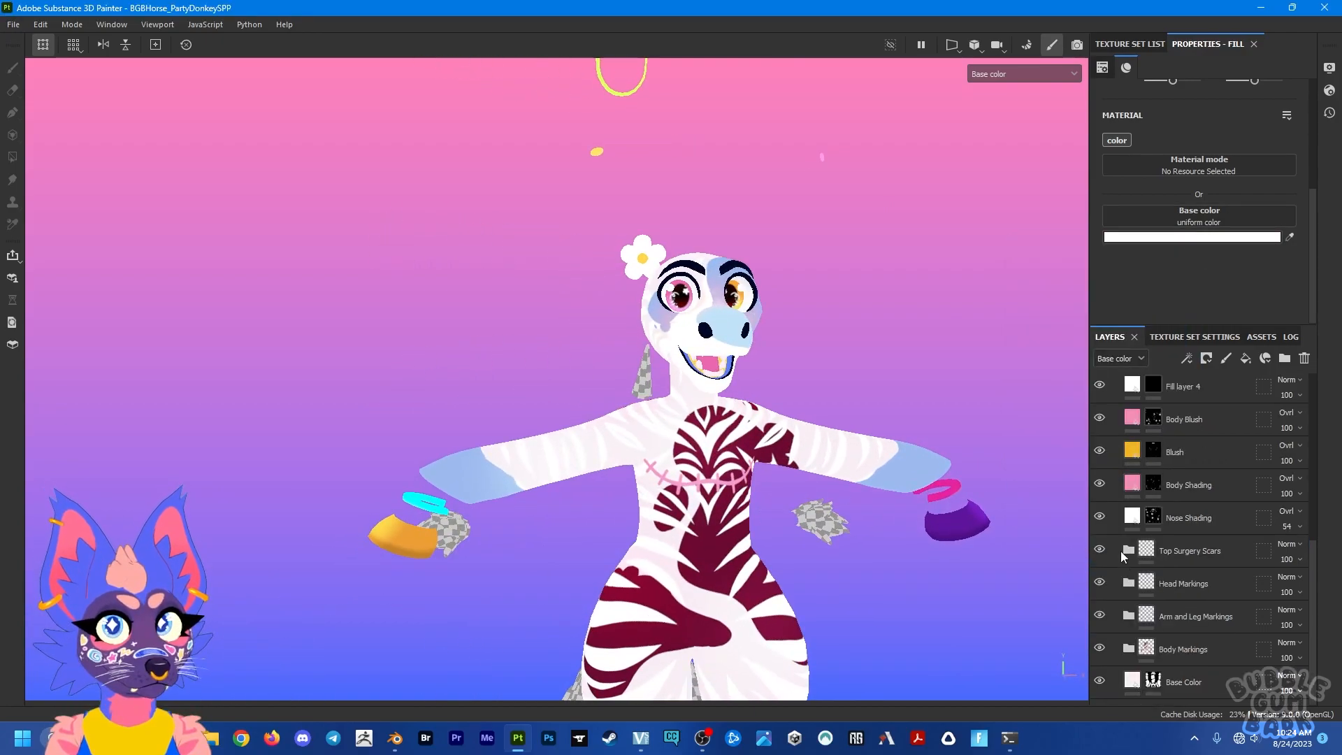
pyautogui.click(1127, 552)
pyautogui.scroll(-3, 1125, 552)
pyautogui.click(1099, 447)
pyautogui.click(1099, 514)
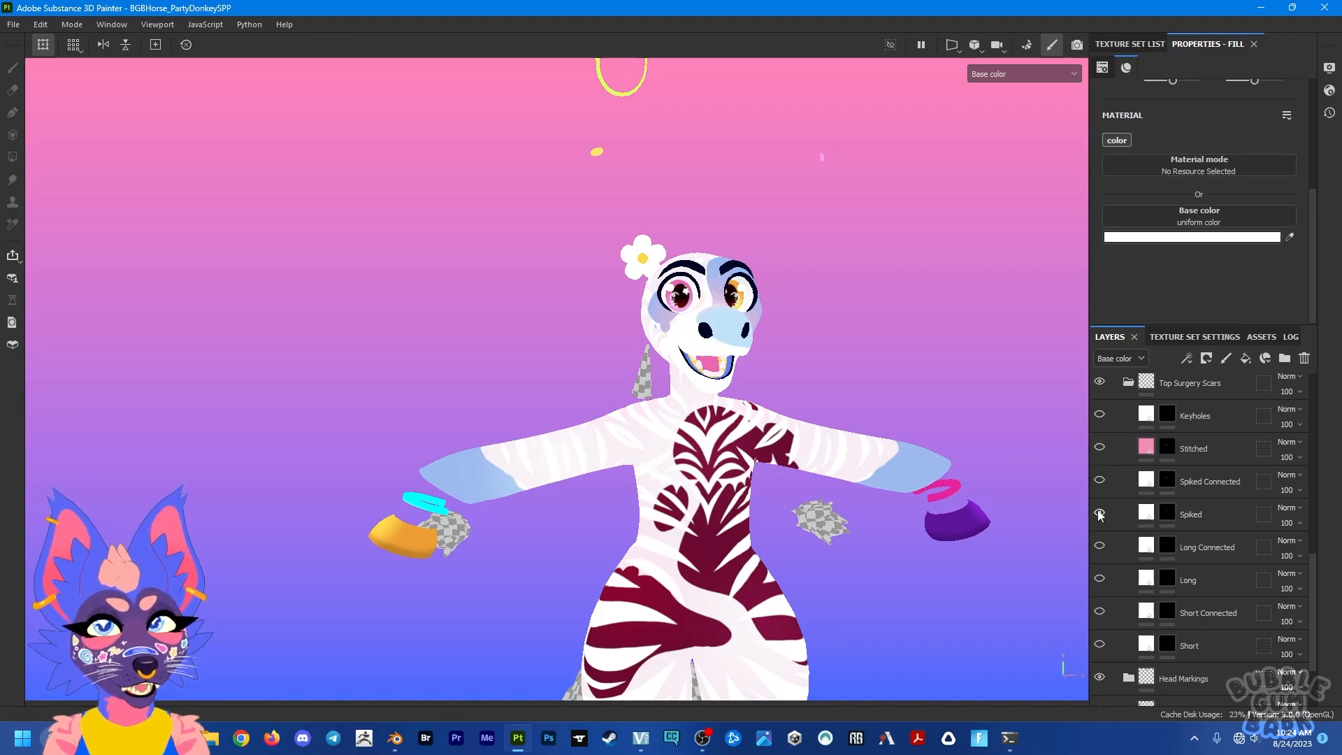
pyautogui.click(1101, 515)
pyautogui.click(1289, 238)
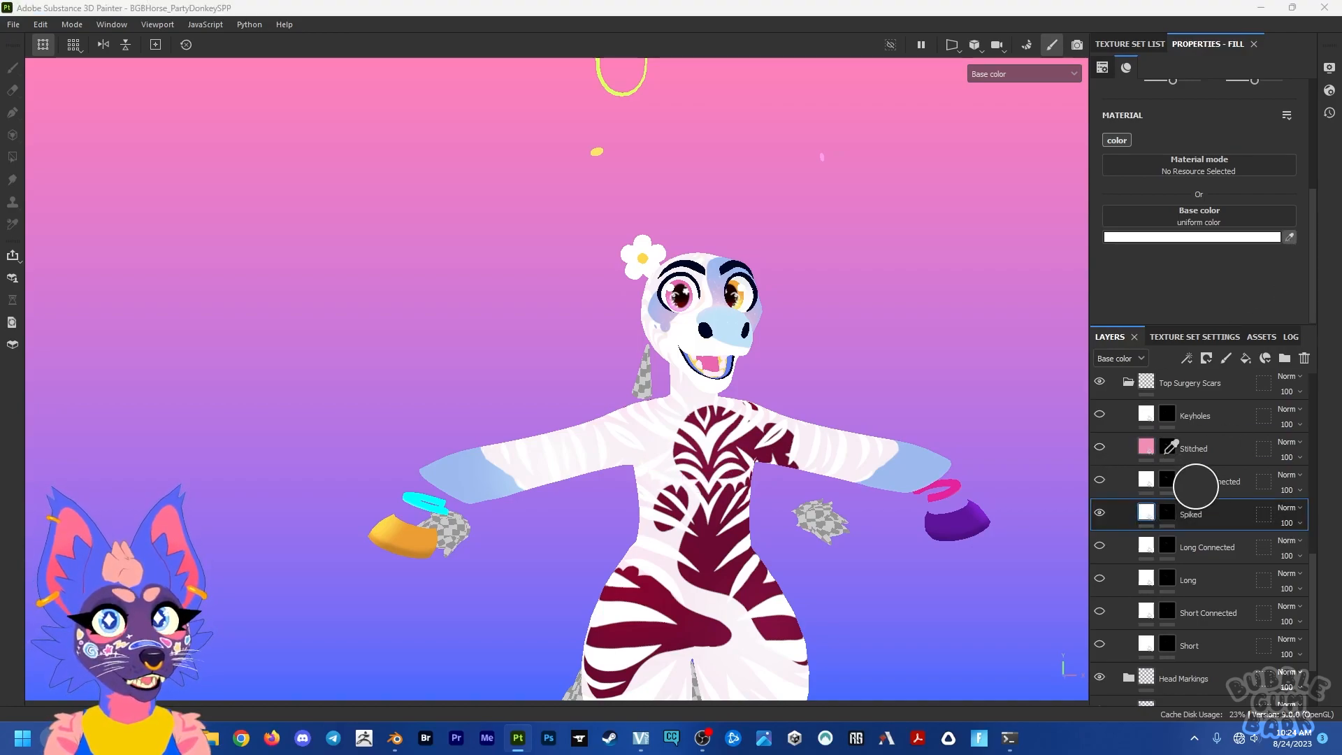
pyautogui.click(1147, 446)
pyautogui.moveTo(740, 489)
pyautogui.keyDown('alt'); pyautogui.mouseDown()
pyautogui.moveTo(621, 489)
pyautogui.moveTo(727, 489)
pyautogui.mouseUp(); pyautogui.keyUp('alt')
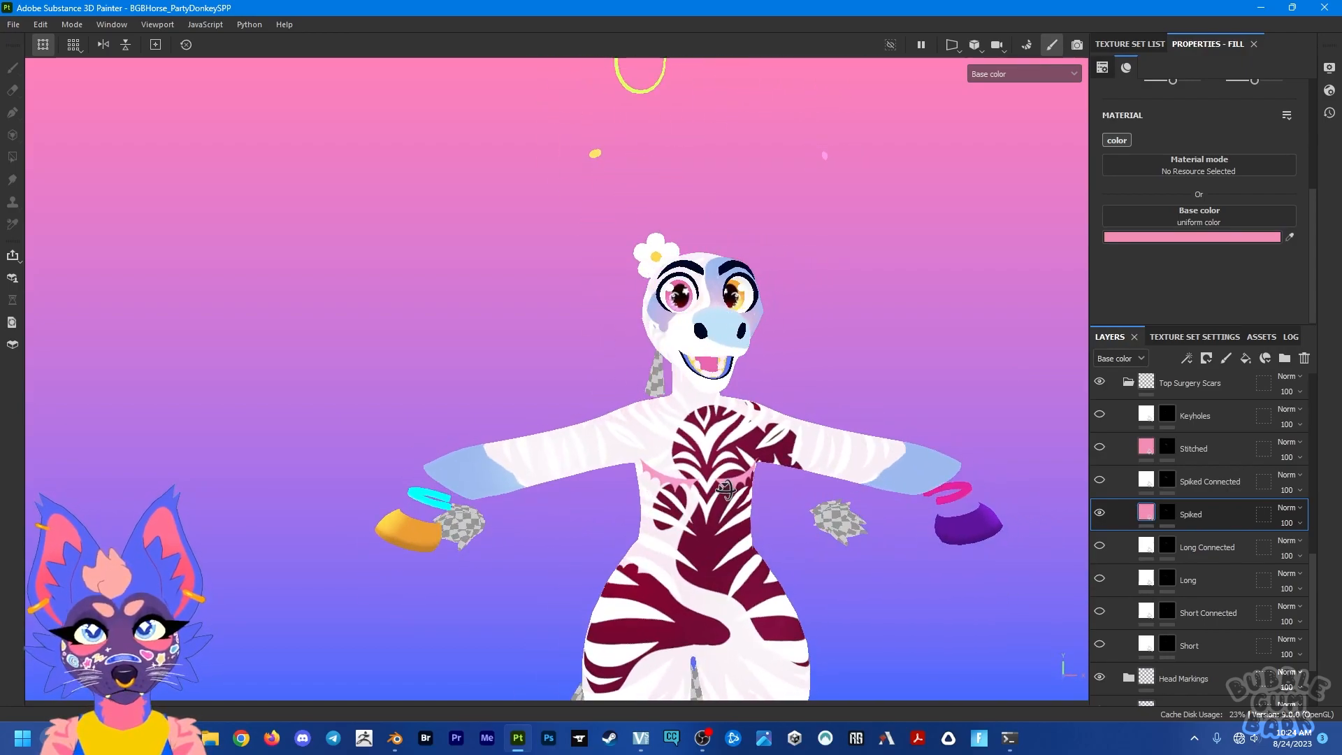
# Step: Show the Clothes + Wings texture set and bring its garments into view
pyautogui.click(1130, 44)
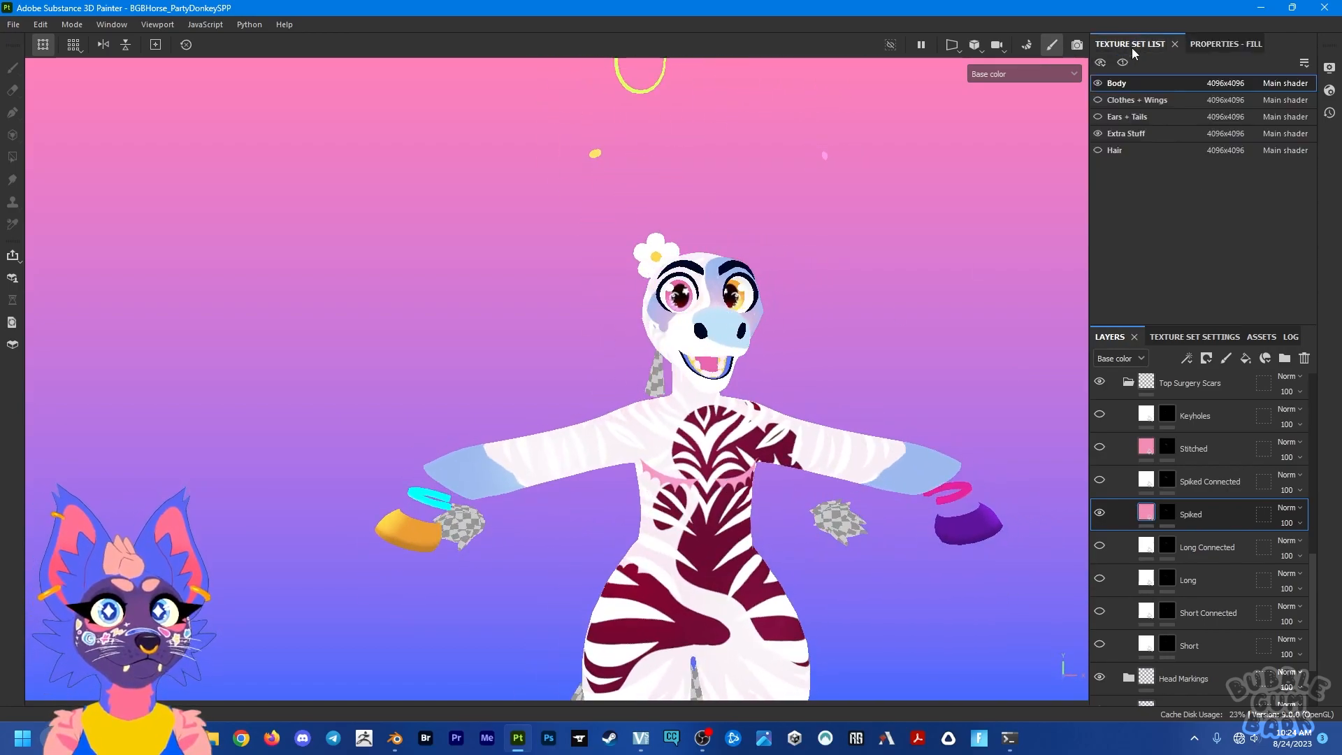
pyautogui.click(1098, 100)
pyautogui.keyDown('alt'); pyautogui.moveTo(688, 167); pyautogui.dragTo(773, 171); pyautogui.keyUp('alt')
pyautogui.keyDown('alt'); pyautogui.moveTo(773, 171); pyautogui.dragTo(862, 470, button='middle'); pyautogui.keyUp('alt')
pyautogui.keyDown('alt'); pyautogui.moveTo(580, 273); pyautogui.dragTo(755, 455, button='middle'); pyautogui.keyUp('alt')
pyautogui.keyDown('alt'); pyautogui.moveTo(755, 455); pyautogui.dragTo(723, 455); pyautogui.keyUp('alt')
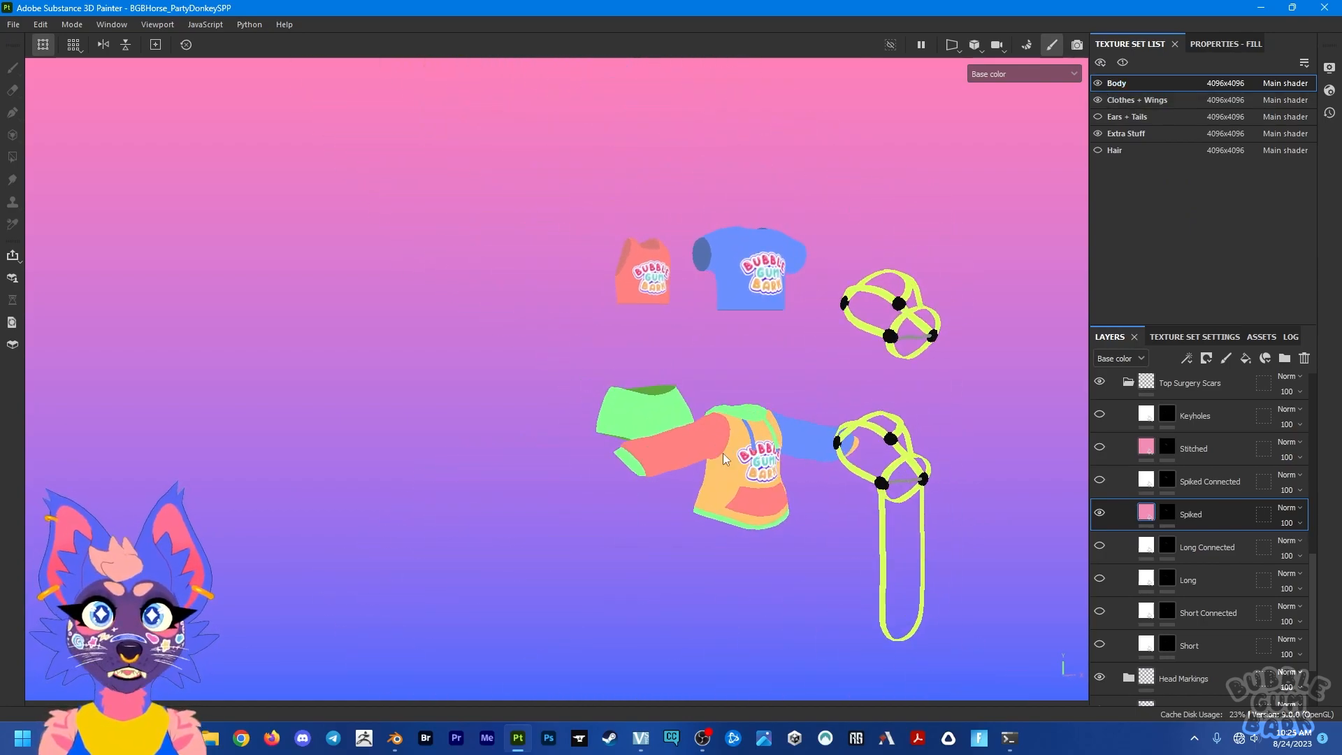
# Step: Examine the Clothes + Wings layer groups against the garments, including the visibility of the Masks group
pyautogui.click(1137, 101)
pyautogui.scroll(2, 1118, 531)
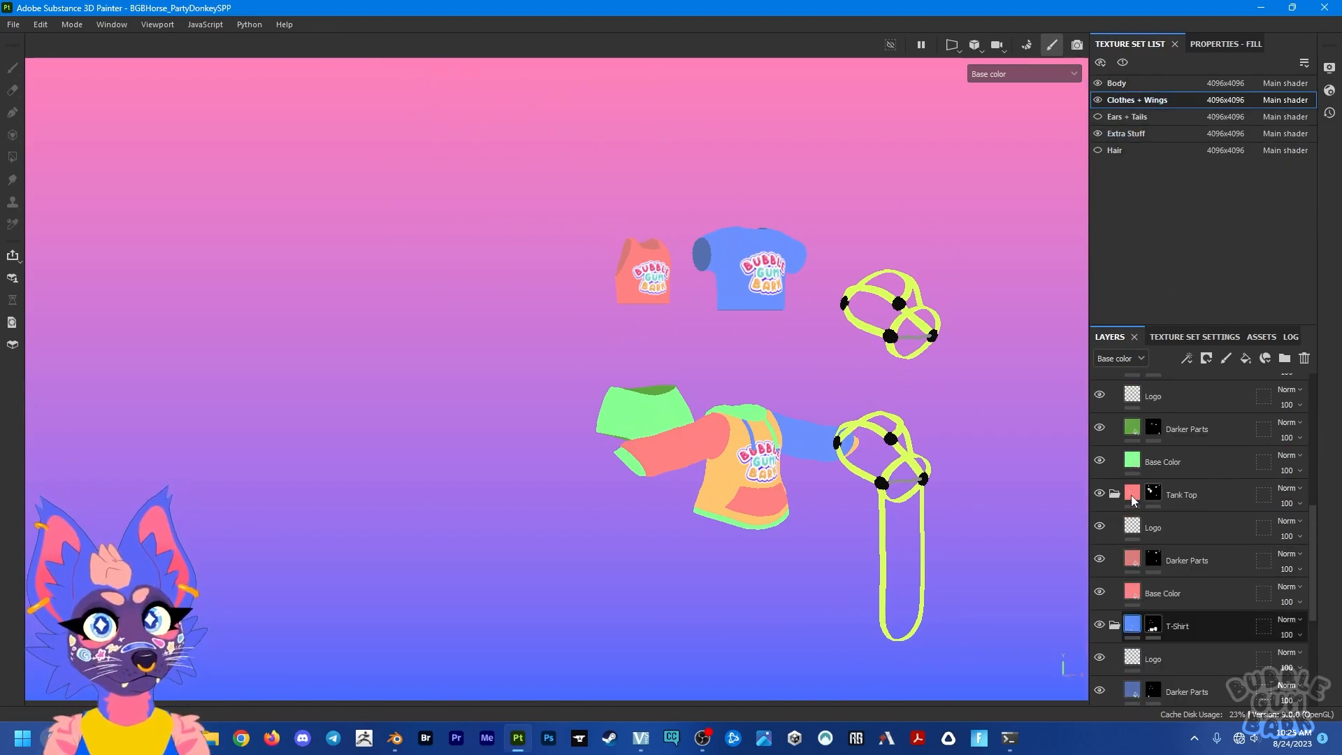
pyautogui.moveTo(632, 428)
pyautogui.keyDown('alt'); pyautogui.mouseDown()
pyautogui.moveTo(1289, 409)
pyautogui.moveTo(612, 423)
pyautogui.moveTo(631, 433)
pyautogui.mouseUp(); pyautogui.keyUp('alt')
pyautogui.keyDown('alt'); pyautogui.moveTo(763, 475); pyautogui.dragTo(724, 415, button='middle'); pyautogui.keyUp('alt')
pyautogui.scroll(10, 1200, 489)
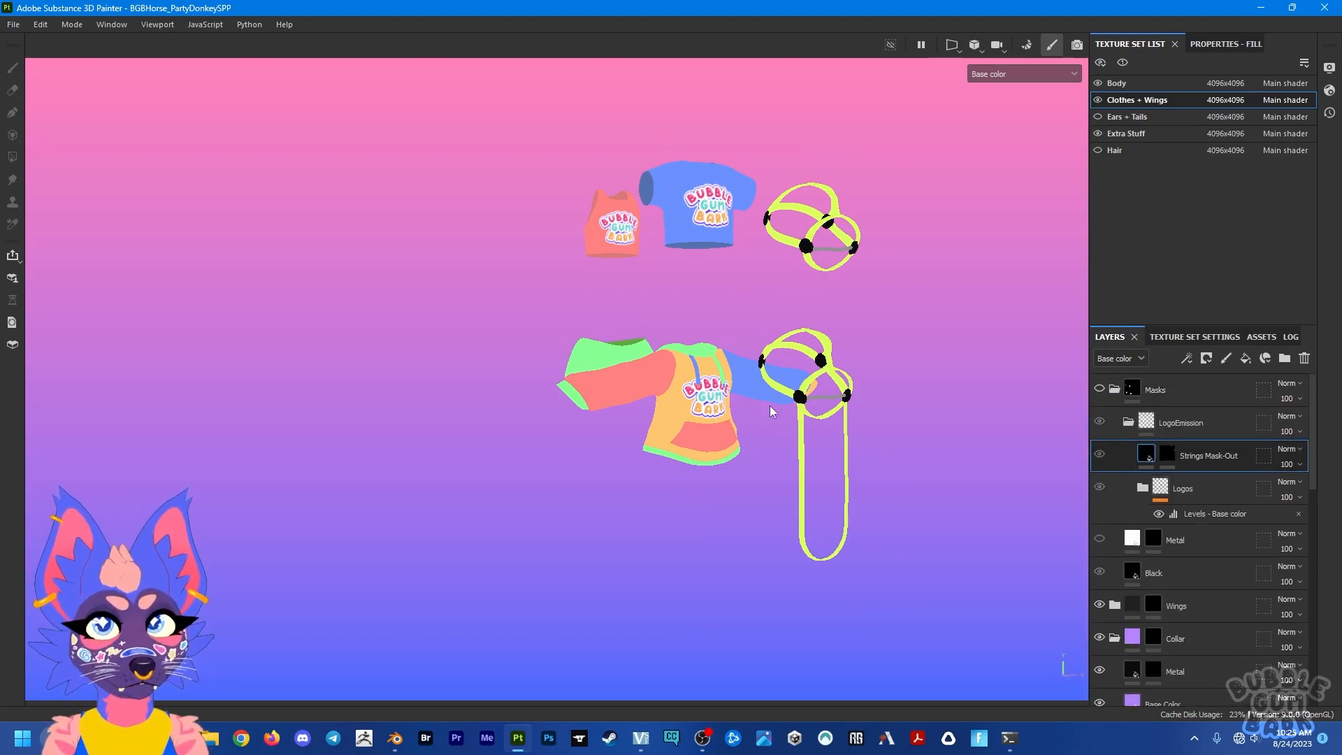
pyautogui.click(1097, 392)
pyautogui.click(1097, 392)
# Step: Add a fill layer to the Extra Stuff texture set and place it above the Bridle With Reins group
pyautogui.keyDown('alt'); pyautogui.moveTo(807, 400); pyautogui.dragTo(769, 113, button='middle'); pyautogui.keyUp('alt')
pyautogui.keyDown('alt'); pyautogui.moveTo(1005, 609); pyautogui.dragTo(872, 436, button='middle'); pyautogui.keyUp('alt')
pyautogui.keyDown('alt'); pyautogui.moveTo(873, 436); pyautogui.dragTo(831, 370); pyautogui.keyUp('alt')
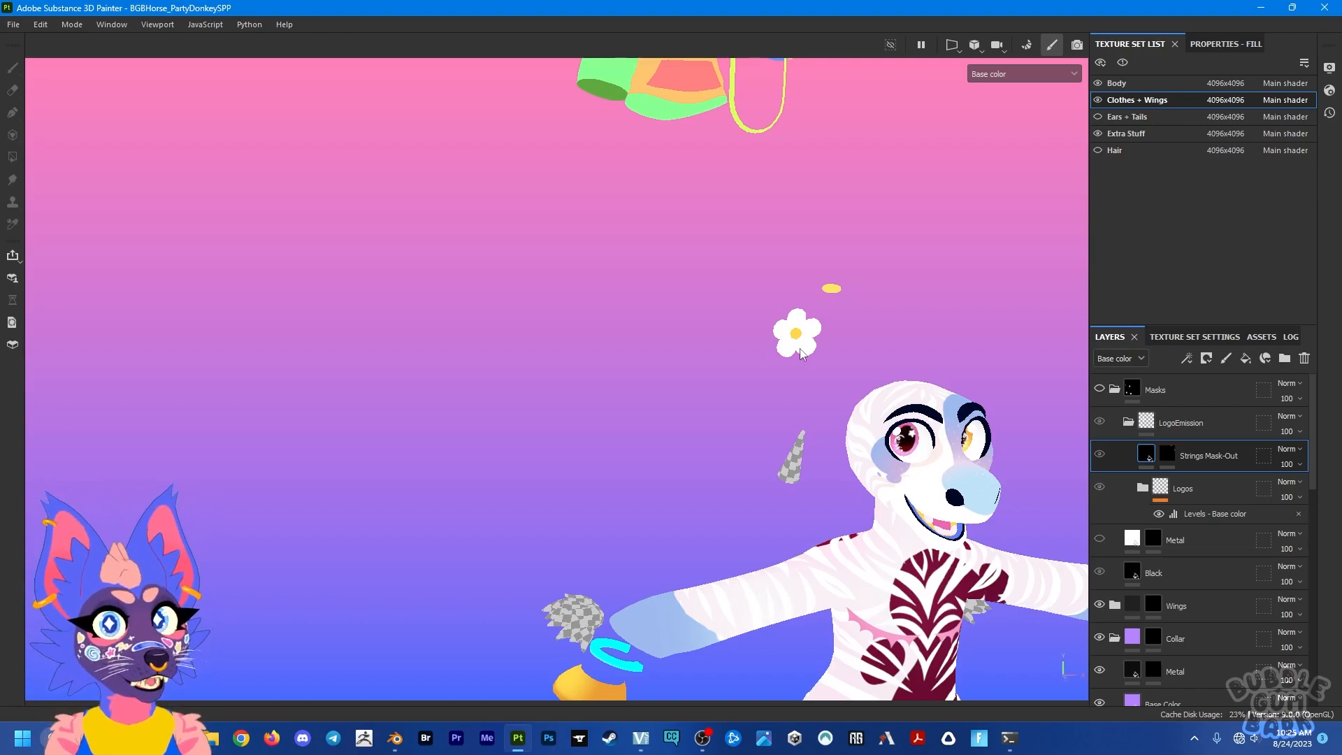
pyautogui.keyDown('alt'); pyautogui.moveTo(874, 577); pyautogui.dragTo(882, 393, button='middle'); pyautogui.keyUp('alt')
pyautogui.click(1127, 134)
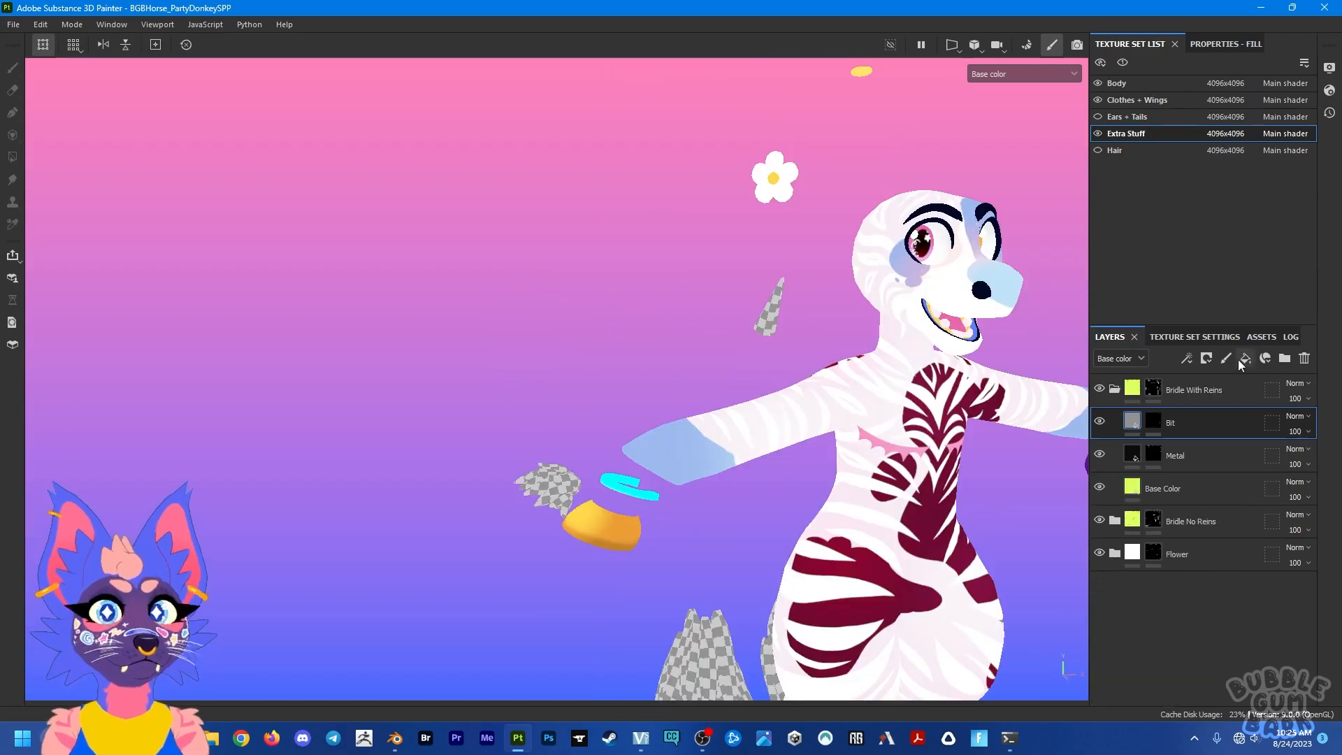
pyautogui.click(1201, 489)
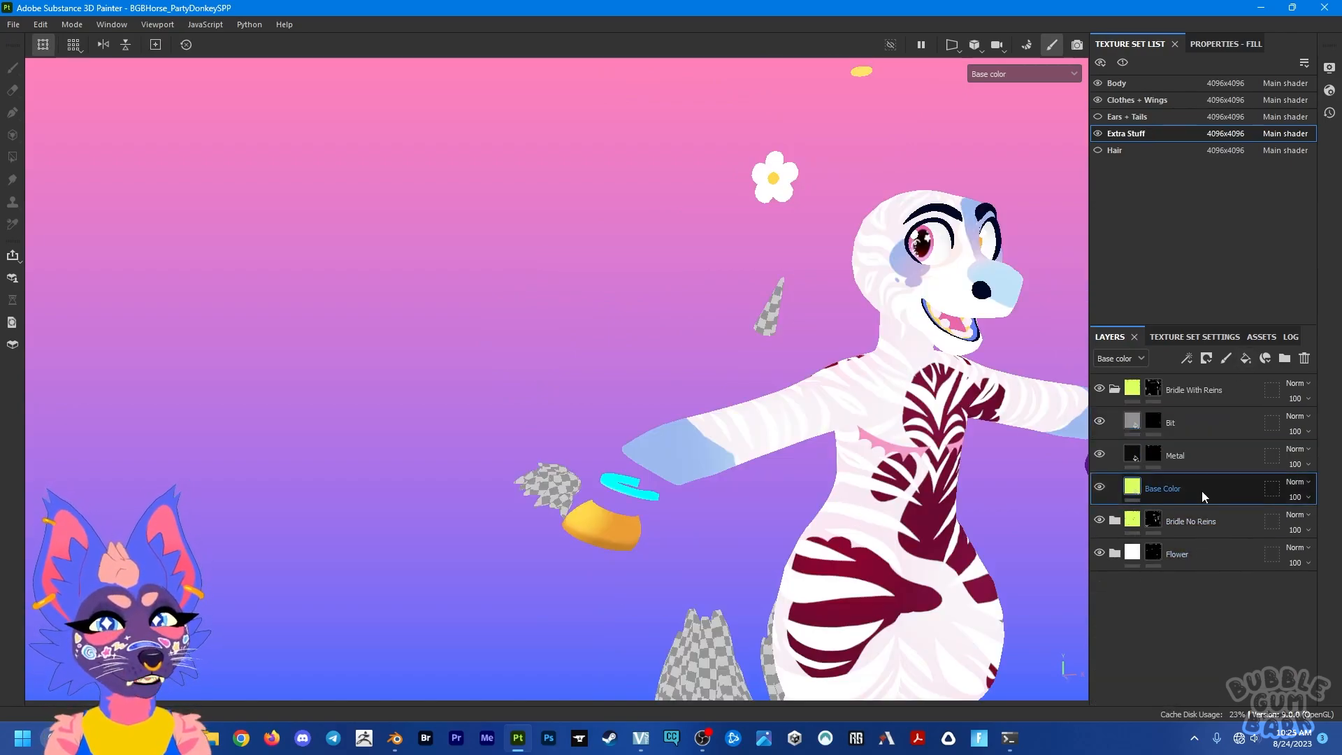
pyautogui.click(1244, 357)
pyautogui.moveTo(1188, 485); pyautogui.dragTo(1186, 378)
pyautogui.keyDown('alt'); pyautogui.moveTo(678, 445); pyautogui.dragTo(748, 254, button='middle'); pyautogui.keyUp('alt')
# Step: Set the base color of Fill layer 1 to red C63232
pyautogui.click(1219, 45)
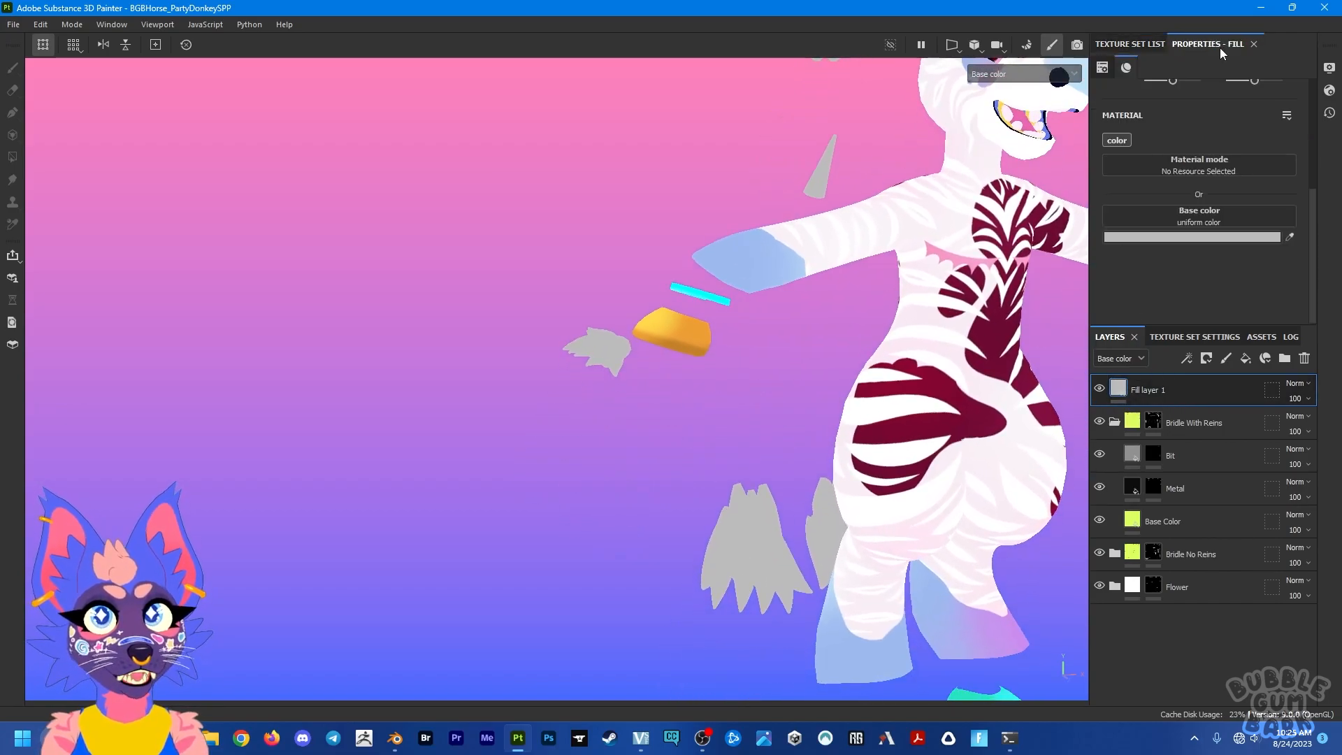
pyautogui.click(1149, 238)
pyautogui.moveTo(1132, 341); pyautogui.dragTo(1134, 323)
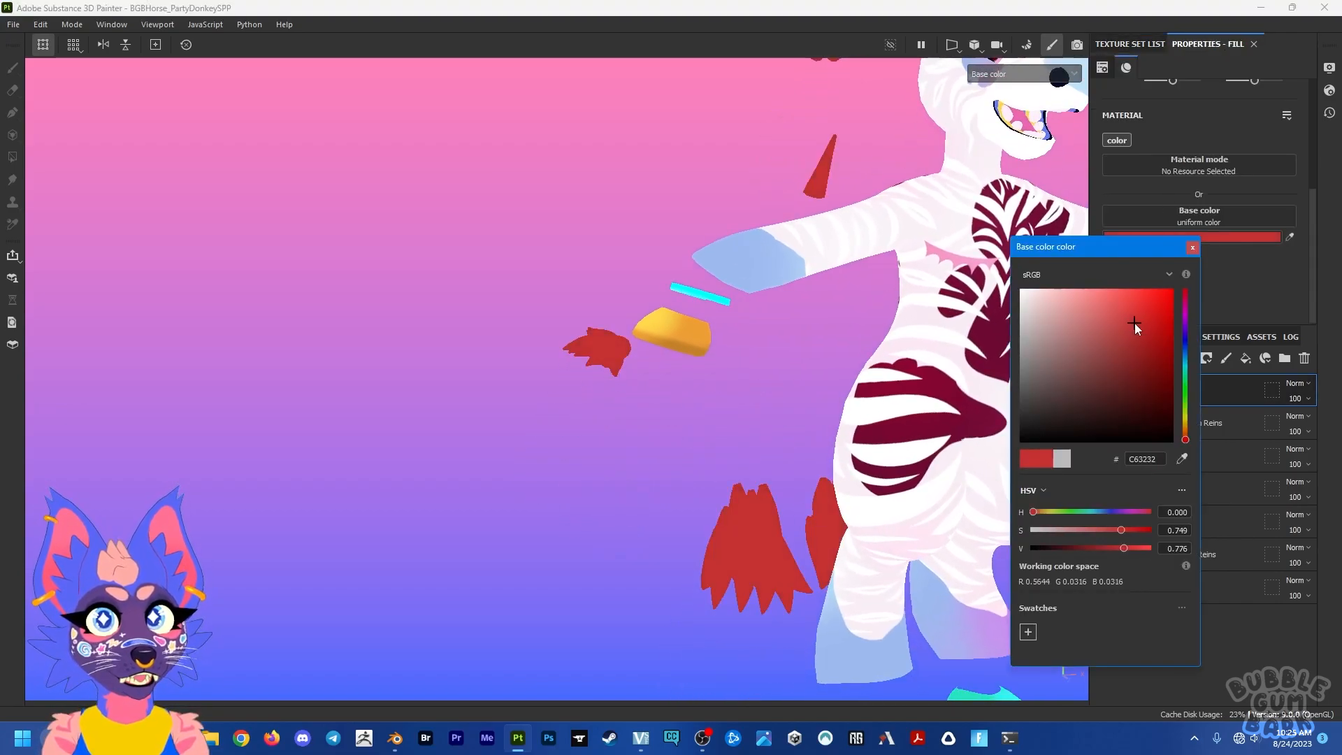
pyautogui.click(1192, 247)
pyautogui.keyDown('alt'); pyautogui.moveTo(863, 422); pyautogui.dragTo(967, 393); pyautogui.keyUp('alt')
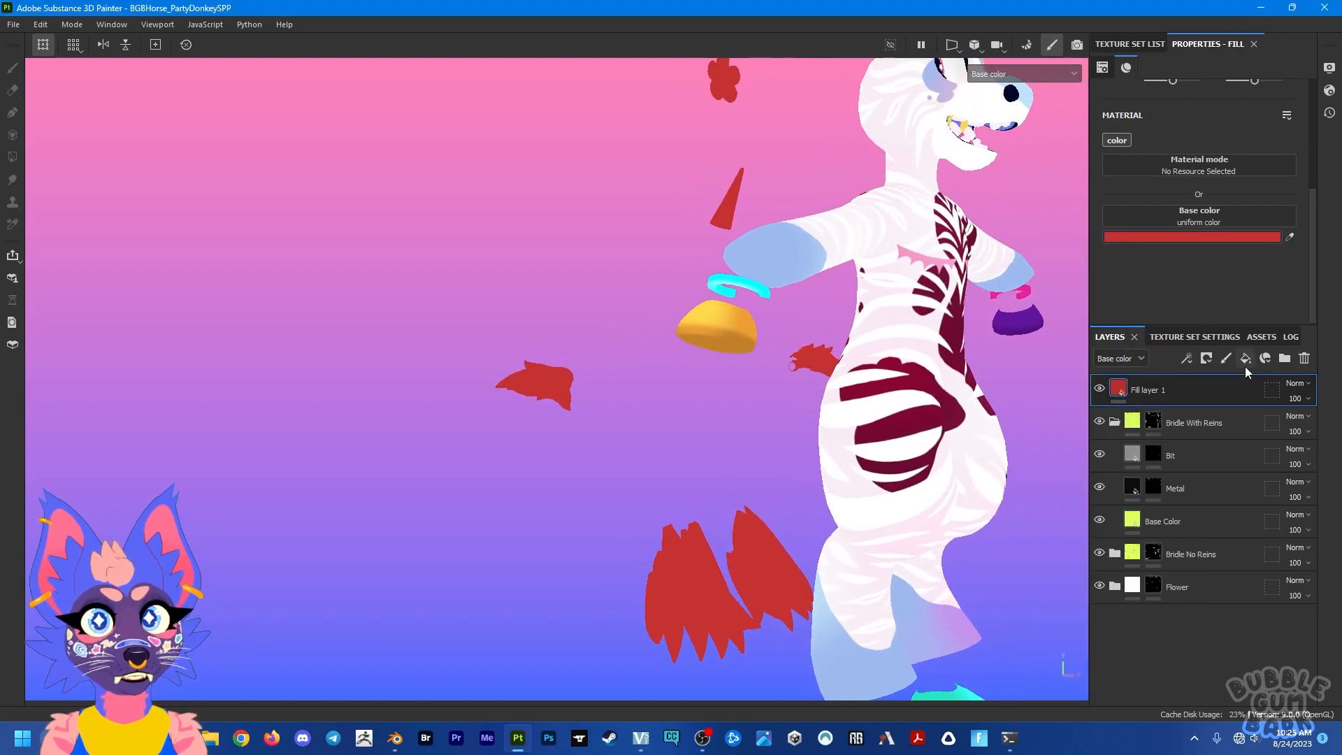
# Step: Add a fill layer above Bit inside the Bridle With Reins group and hide Fill layer 1
pyautogui.click(1115, 423)
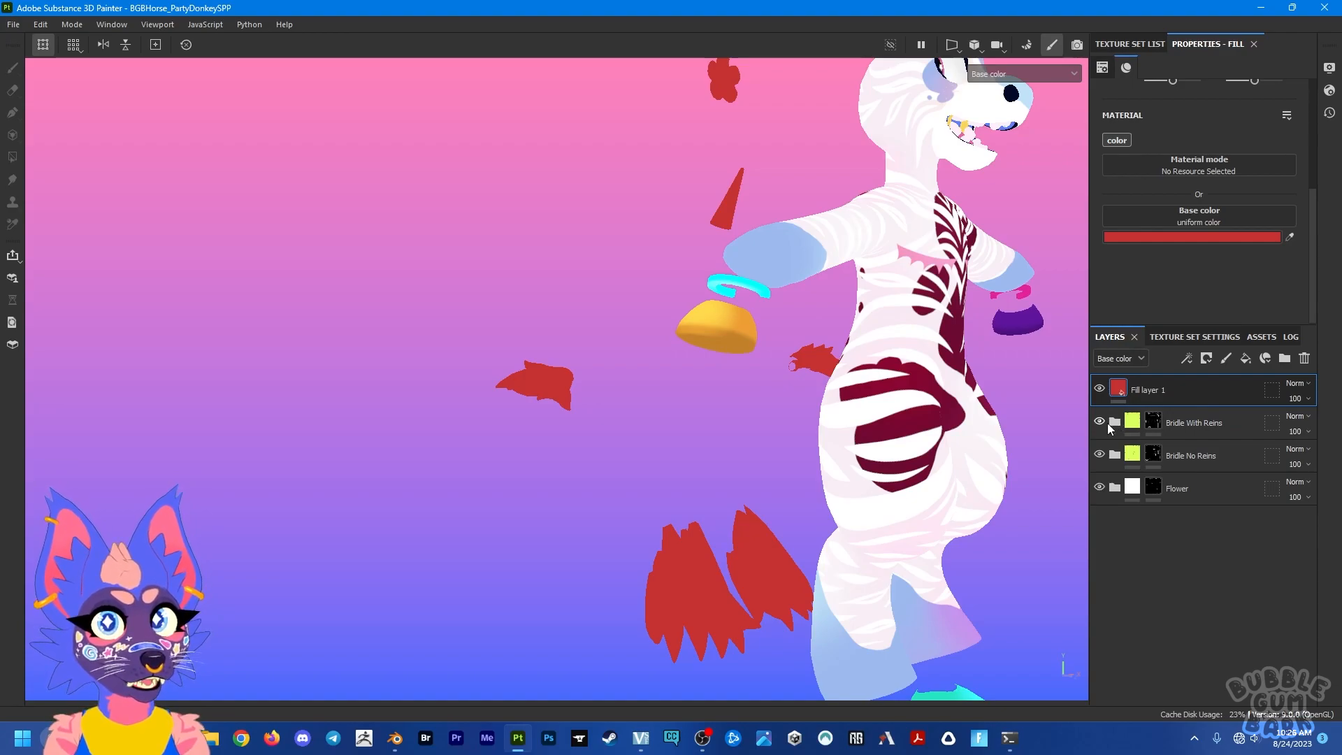
pyautogui.click(1113, 423)
pyautogui.click(1218, 455)
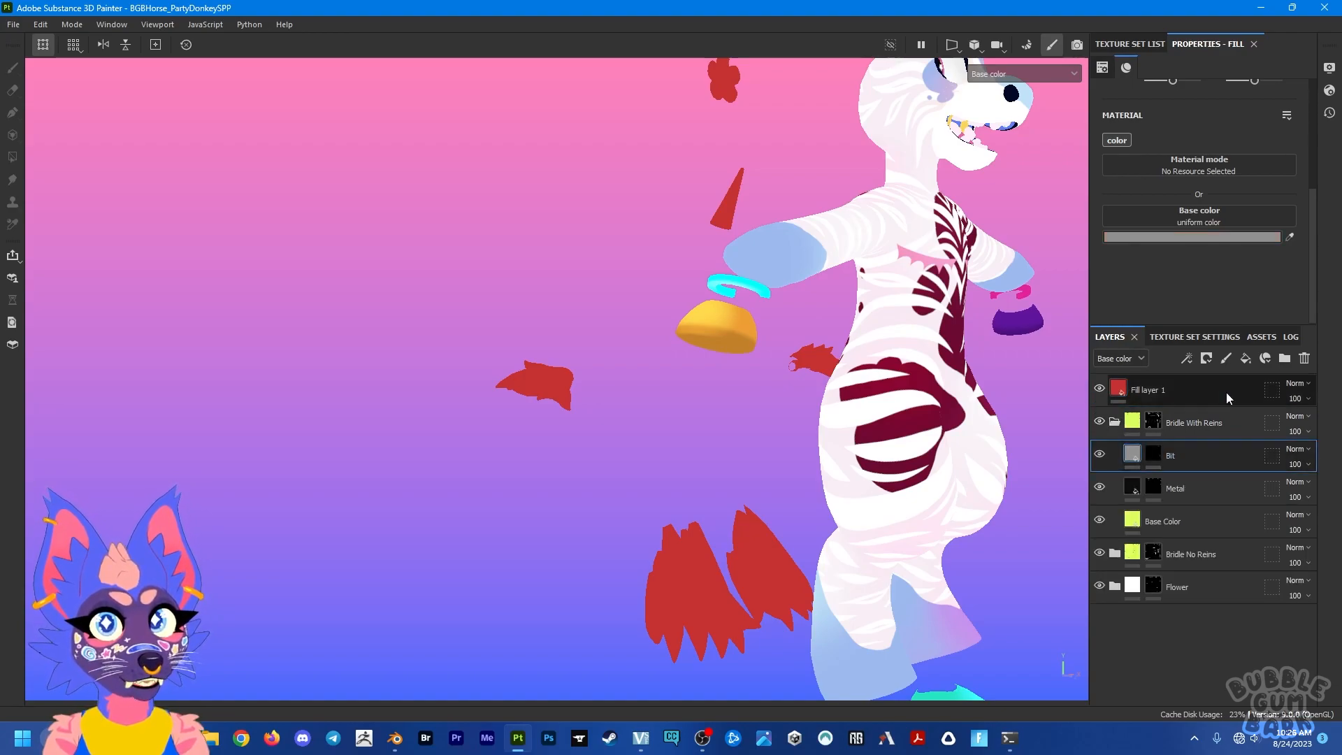
pyautogui.click(1243, 360)
pyautogui.scroll(-5, 901, 414)
pyautogui.keyDown('alt'); pyautogui.moveTo(867, 345); pyautogui.dragTo(783, 451, button='middle'); pyautogui.keyUp('alt')
pyautogui.keyDown('alt'); pyautogui.moveTo(806, 432); pyautogui.dragTo(791, 443); pyautogui.keyUp('alt')
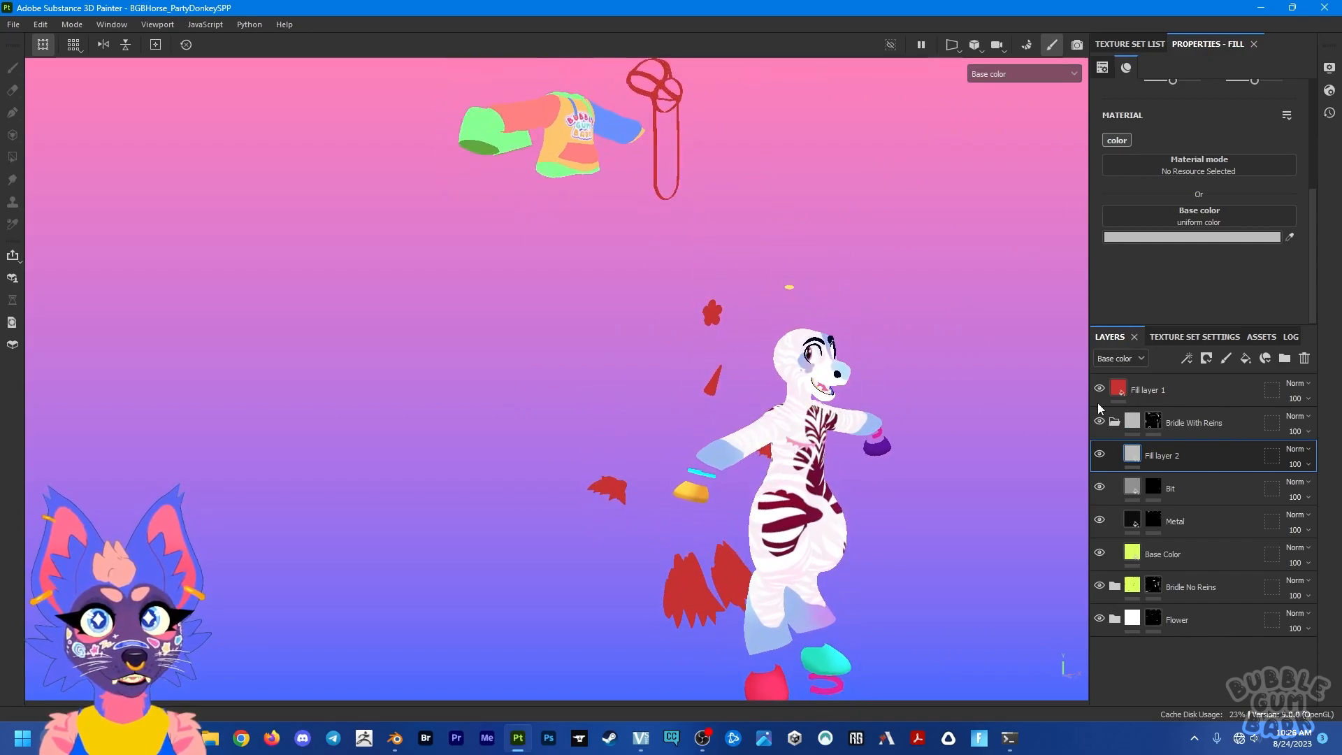
pyautogui.click(1099, 389)
pyautogui.keyDown('alt'); pyautogui.moveTo(803, 249); pyautogui.dragTo(780, 354, button='middle'); pyautogui.keyUp('alt')
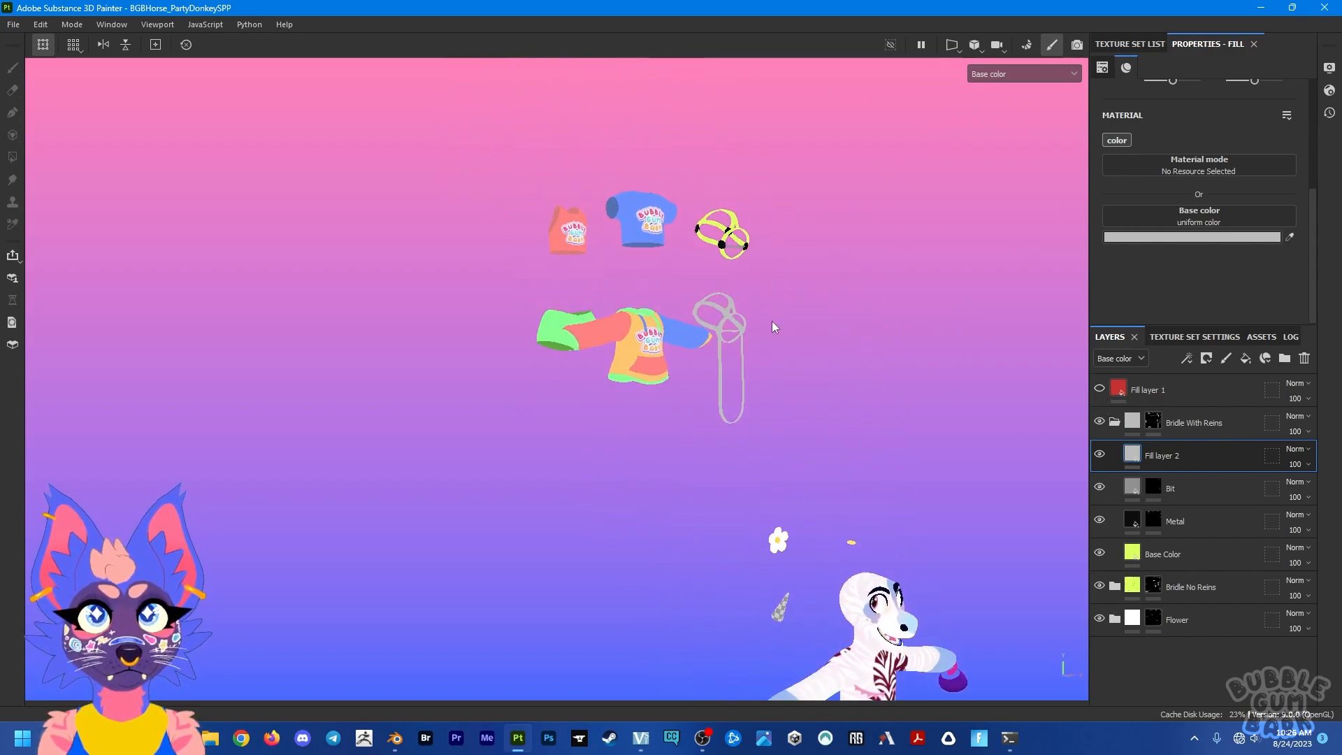
# Step: Color the fill layer inside Bridle With Reins red, and show Fill layer 1 again with the group collapsed
pyautogui.click(1216, 238)
pyautogui.click(1156, 307)
pyautogui.click(1192, 248)
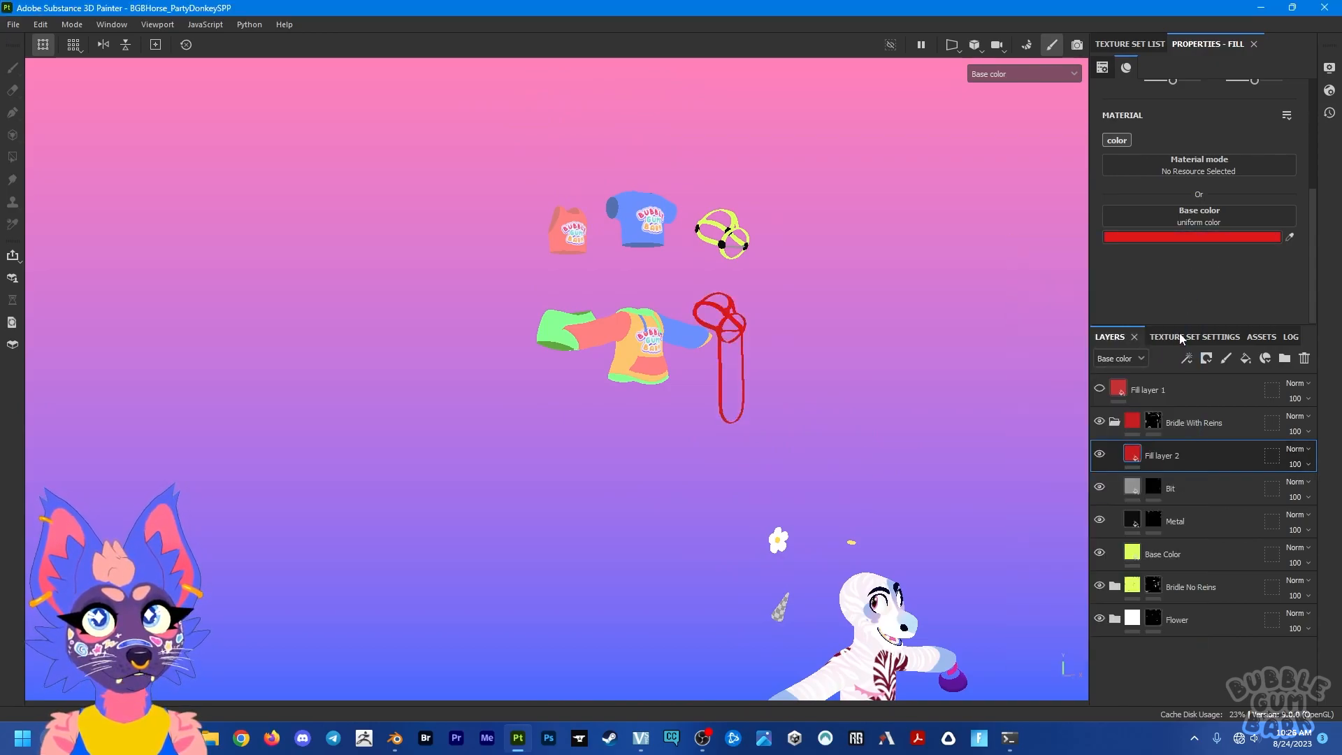
pyautogui.click(1114, 423)
pyautogui.click(1100, 391)
# Step: Add a black mask to Fill layer 1
pyautogui.keyDown('alt'); pyautogui.moveTo(916, 538); pyautogui.dragTo(878, 366, button='middle'); pyautogui.keyUp('alt')
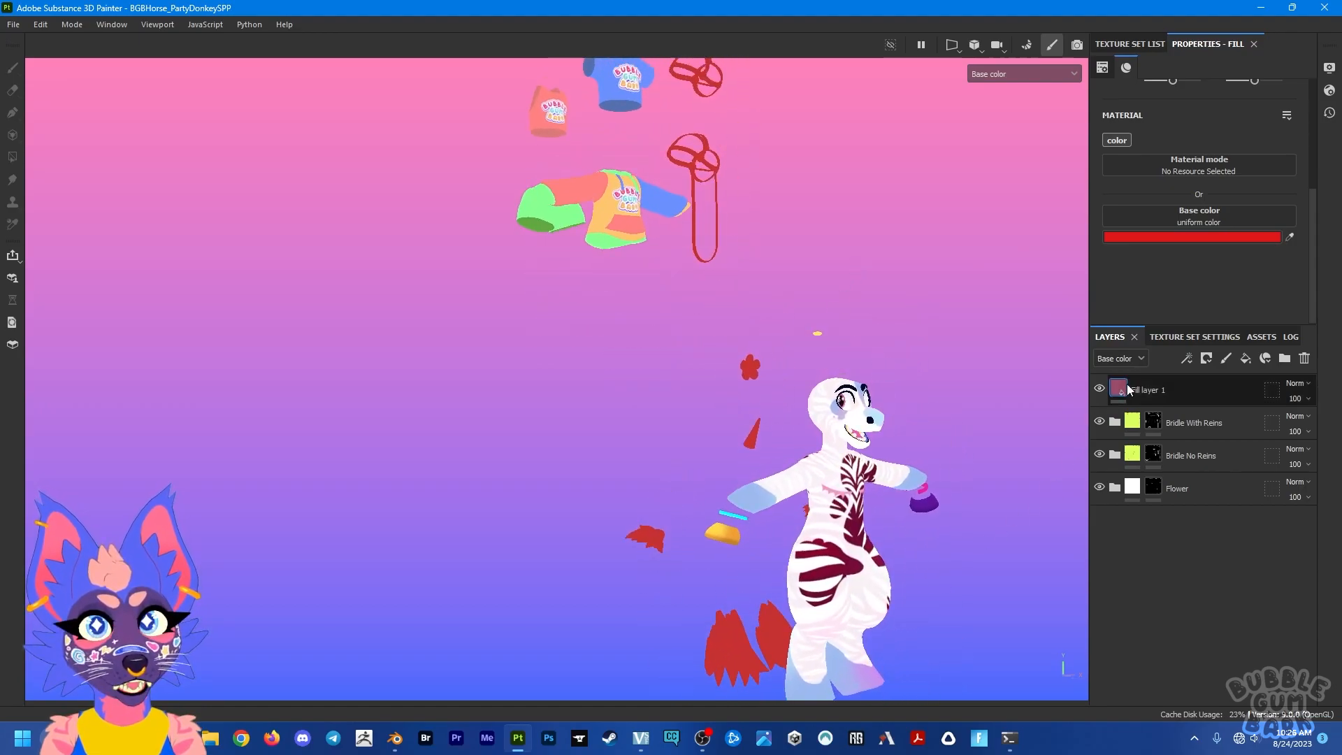
pyautogui.click(1185, 386)
pyautogui.click(1206, 358)
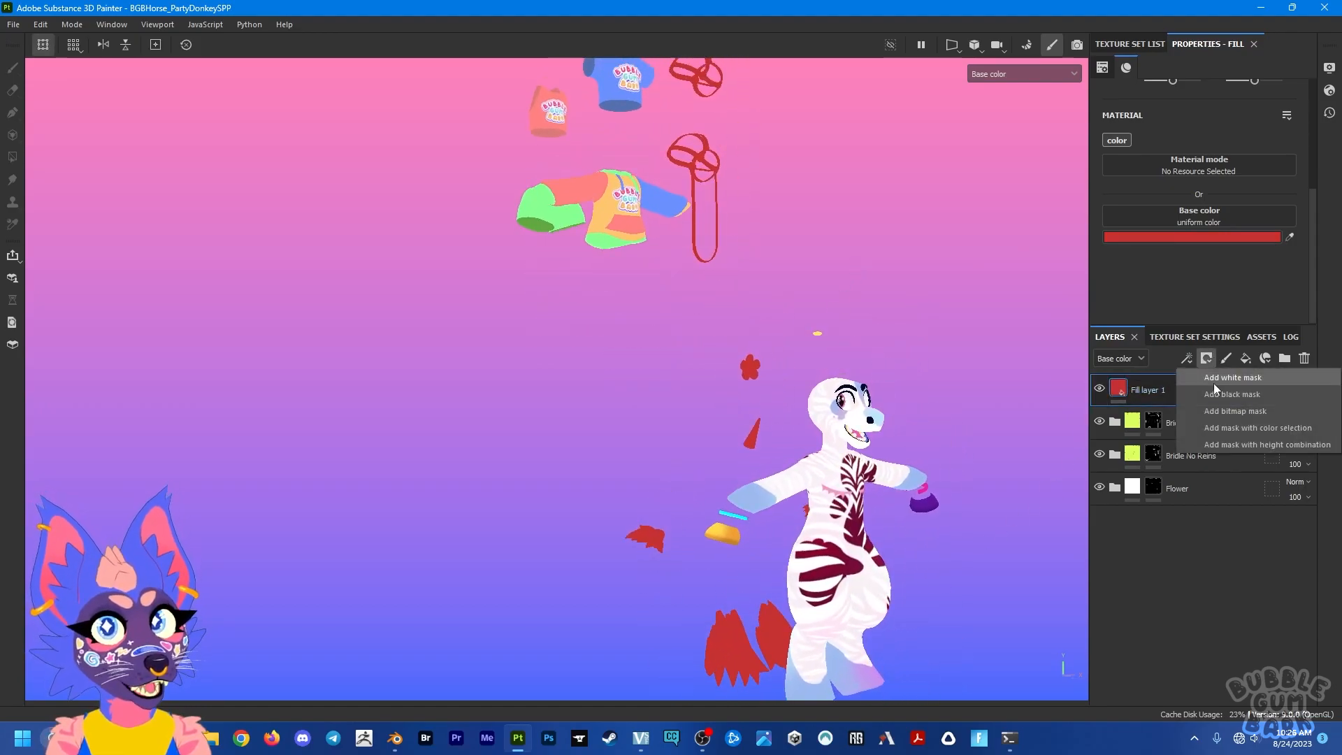
pyautogui.click(1214, 386)
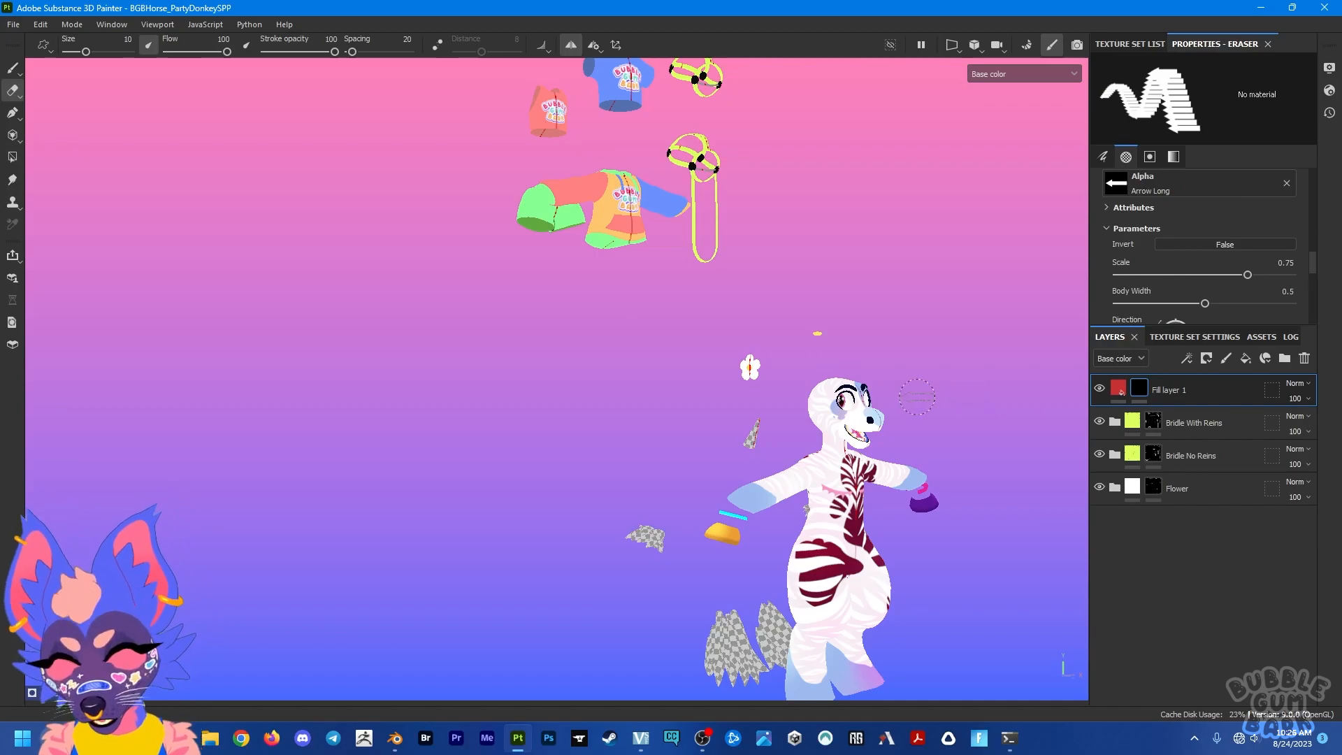
# Step: Reveal Fill layer 1 on the horn and the central strands of the leg and arm tufts using Polygon Fill in mesh mode
pyautogui.press('j')
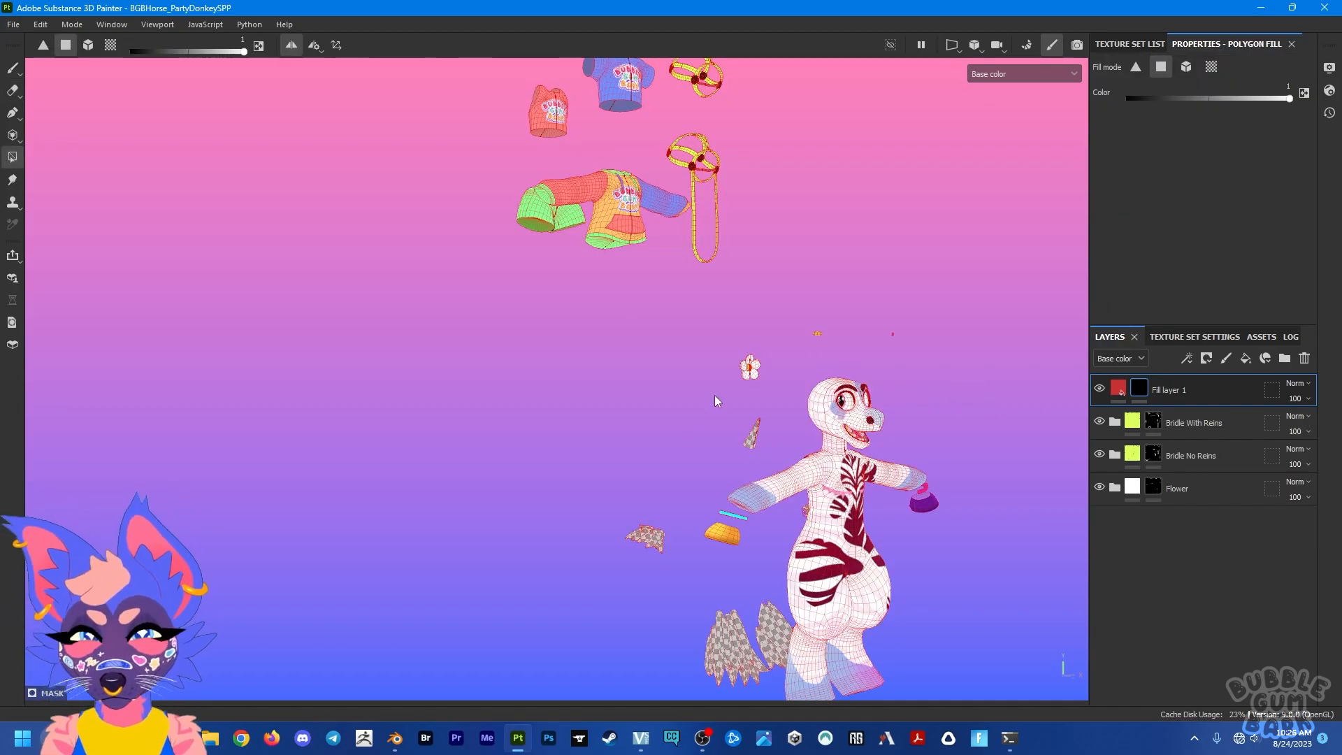
pyautogui.click(88, 45)
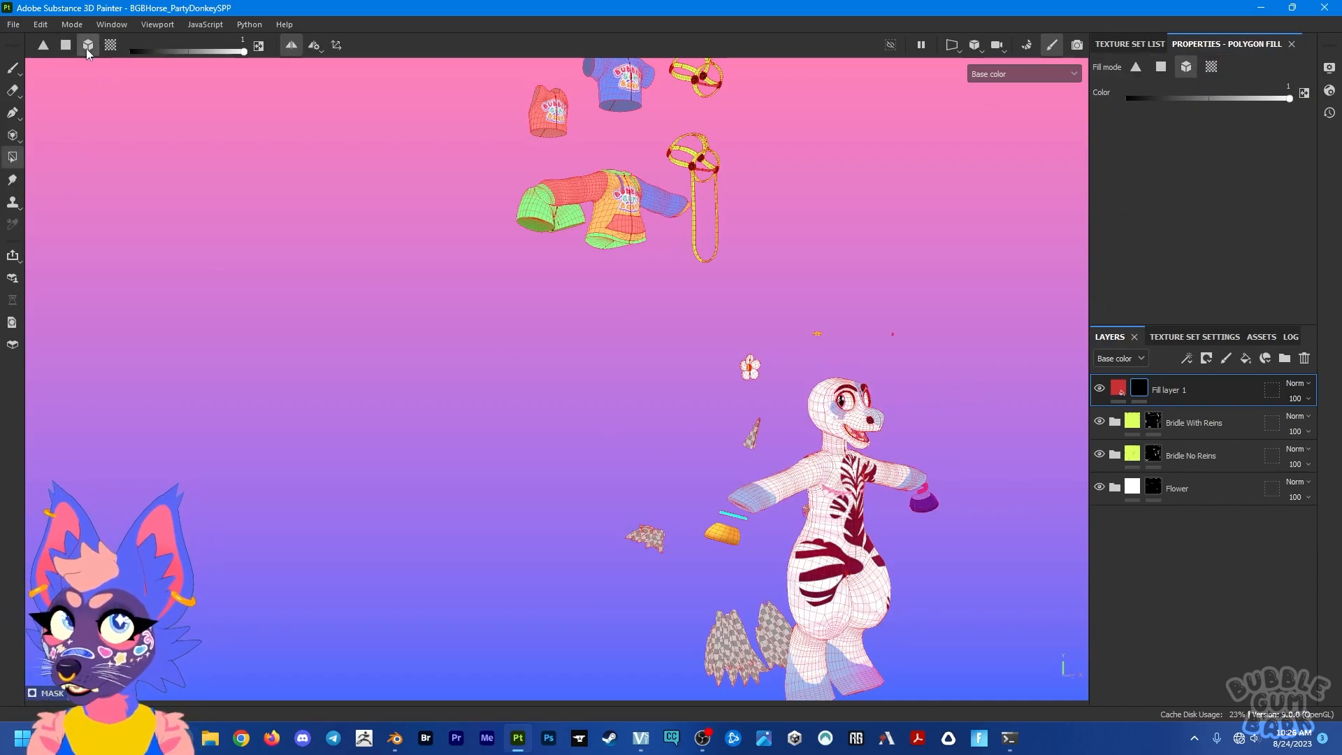
pyautogui.scroll(4, 694, 235)
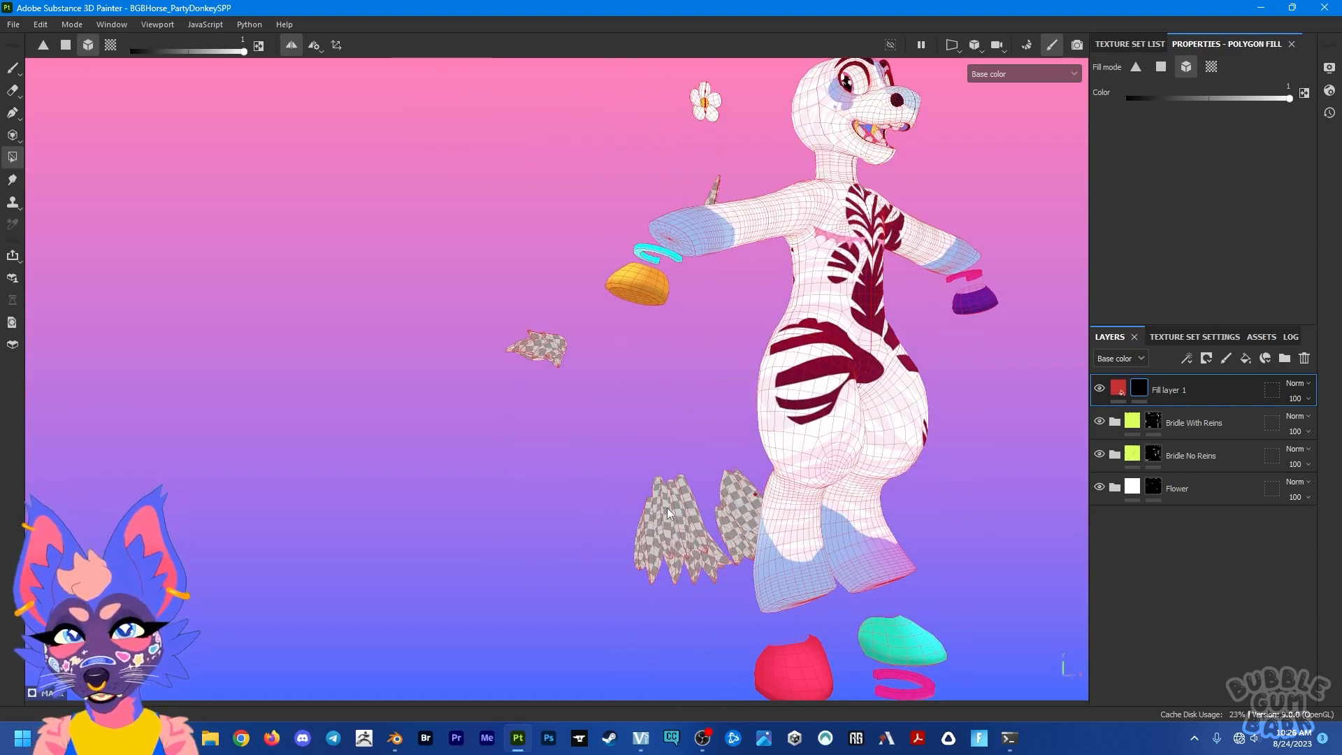
pyautogui.click(661, 518)
pyautogui.click(681, 515)
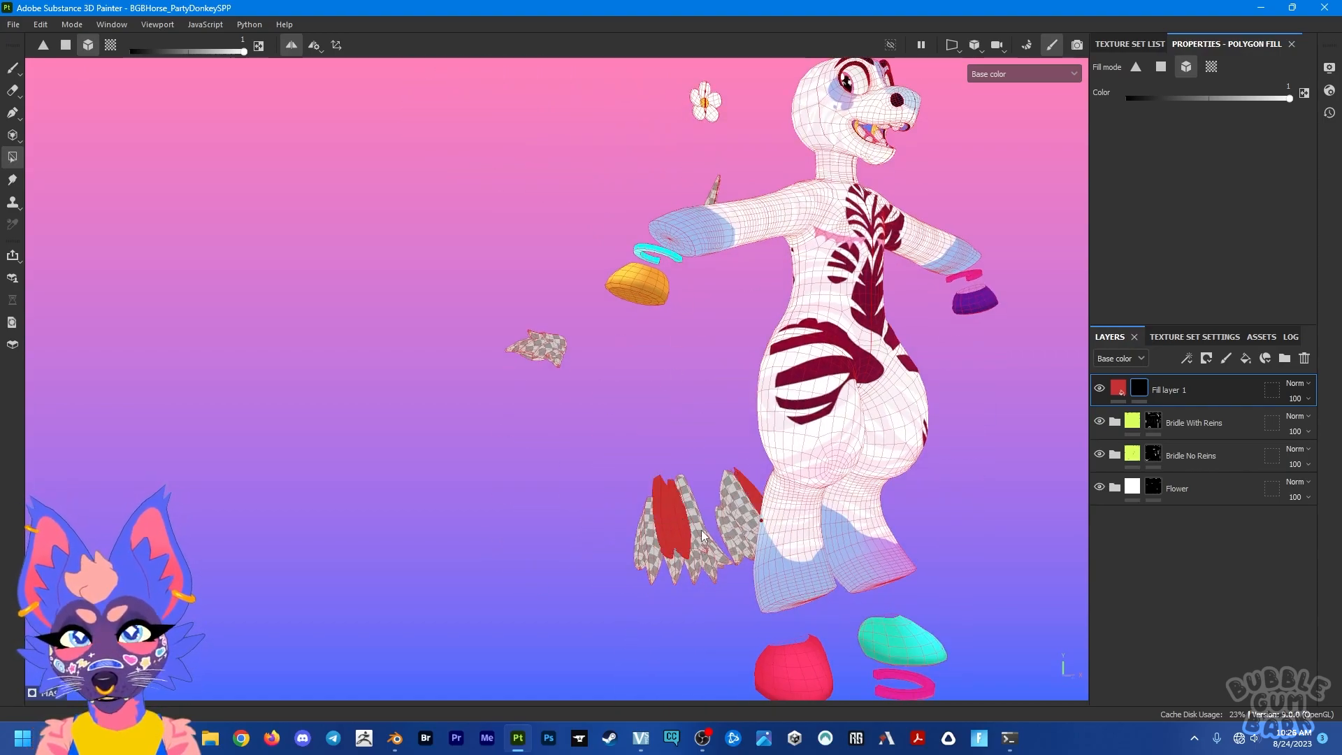
pyautogui.click(701, 529)
pyautogui.click(540, 350)
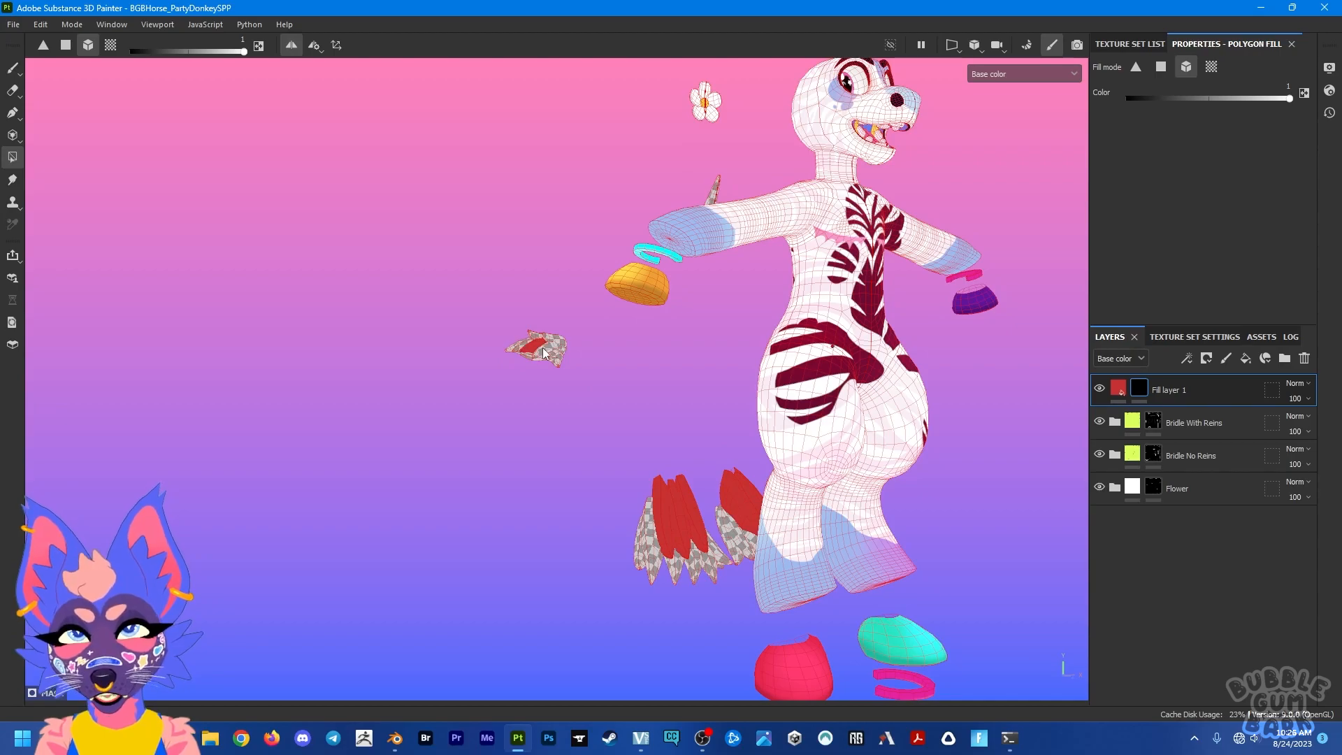
pyautogui.keyDown('alt'); pyautogui.moveTo(543, 346); pyautogui.dragTo(629, 445); pyautogui.keyUp('alt')
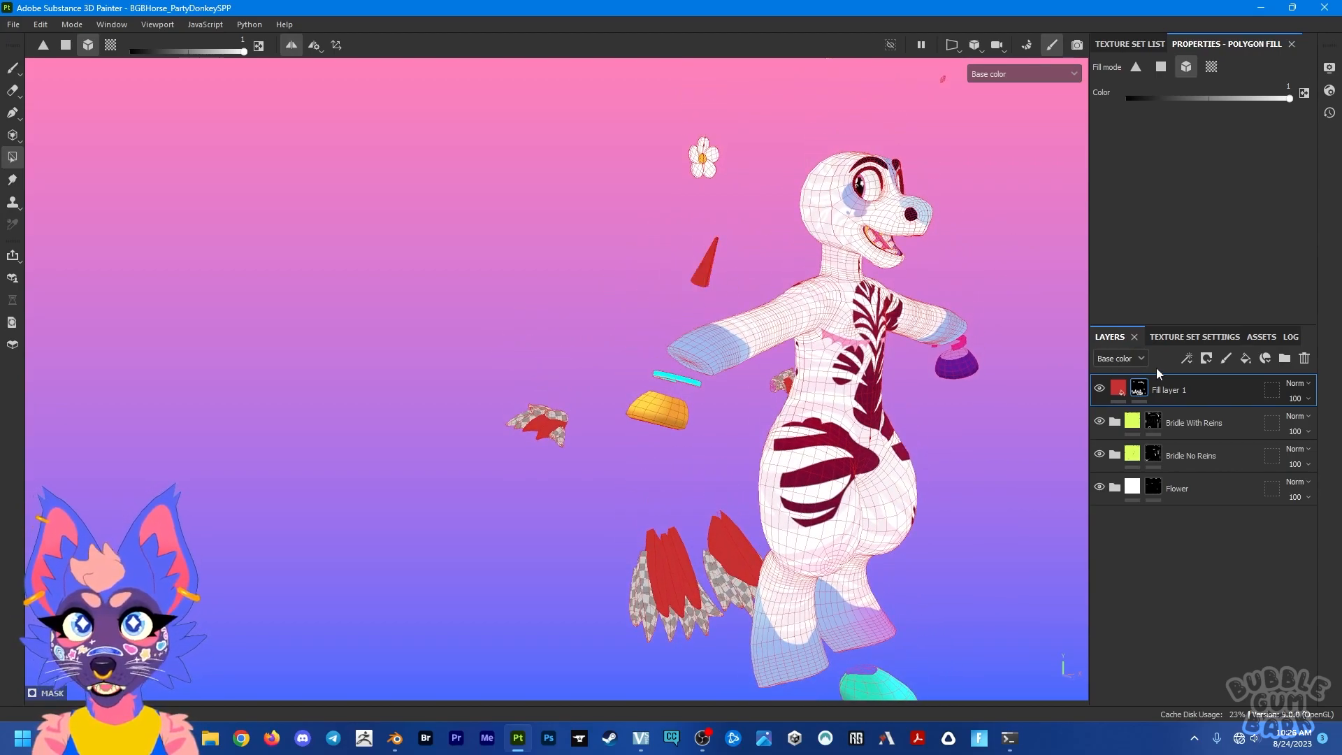
# Step: Add a fill layer above Fill layer 1, color it blue and give it a black mask
pyautogui.click(1226, 359)
pyautogui.click(1215, 237)
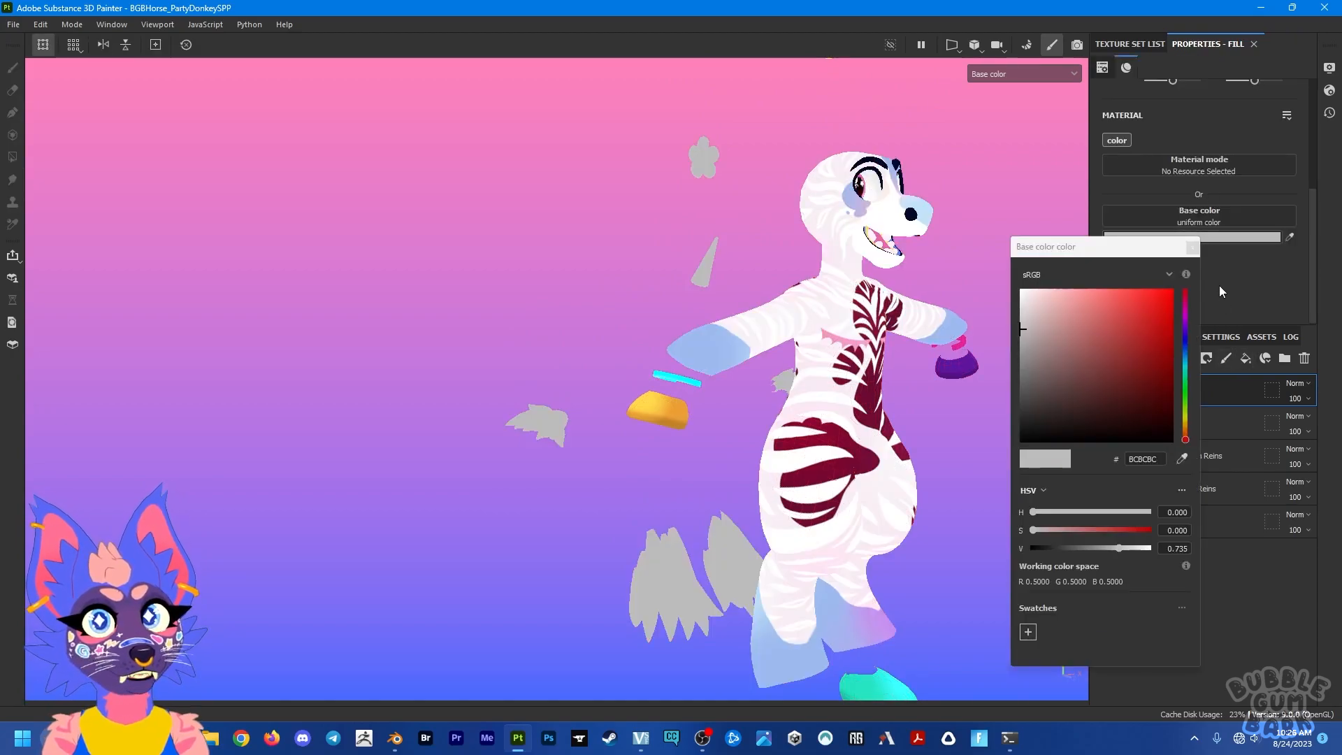
pyautogui.click(1185, 353)
pyautogui.click(1209, 362)
pyautogui.click(1206, 400)
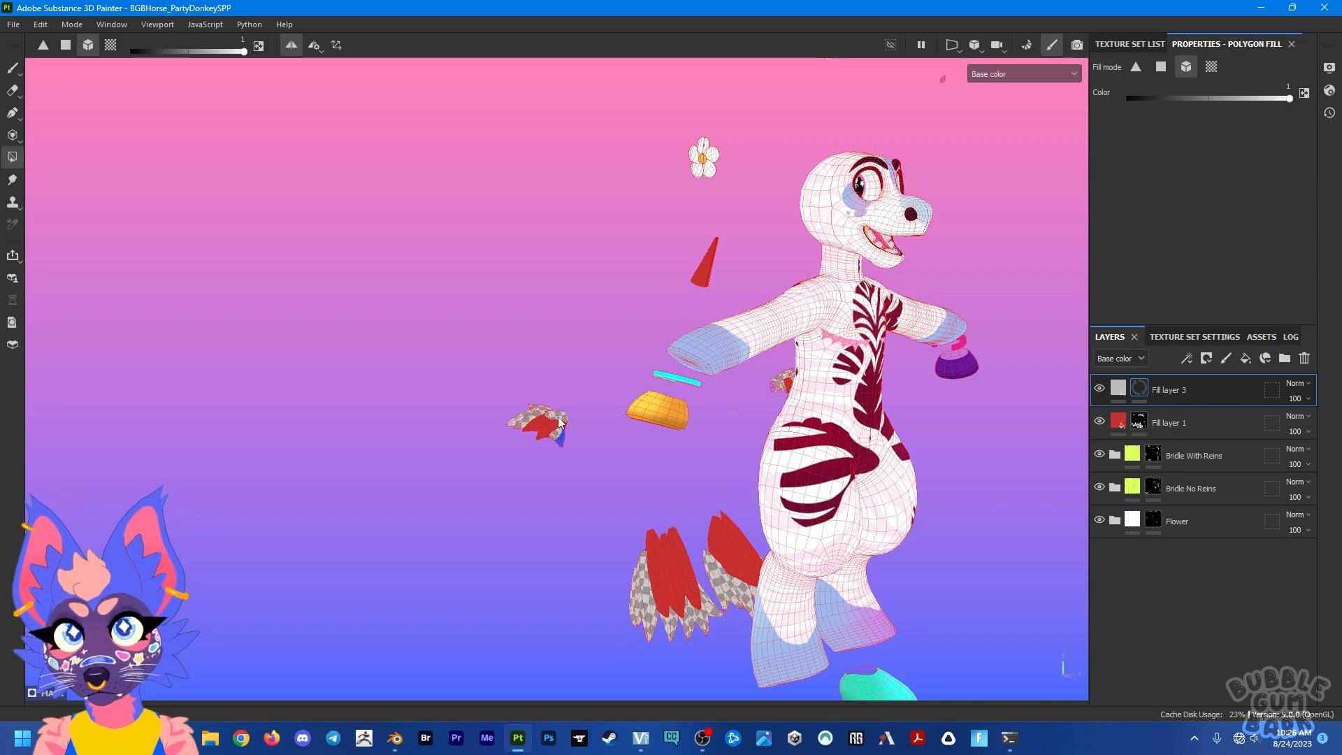
# Step: Reveal the blue fill layer on the outer strands of the arm and leg tufts with Polygon Fill in mesh mode
pyautogui.click(648, 632)
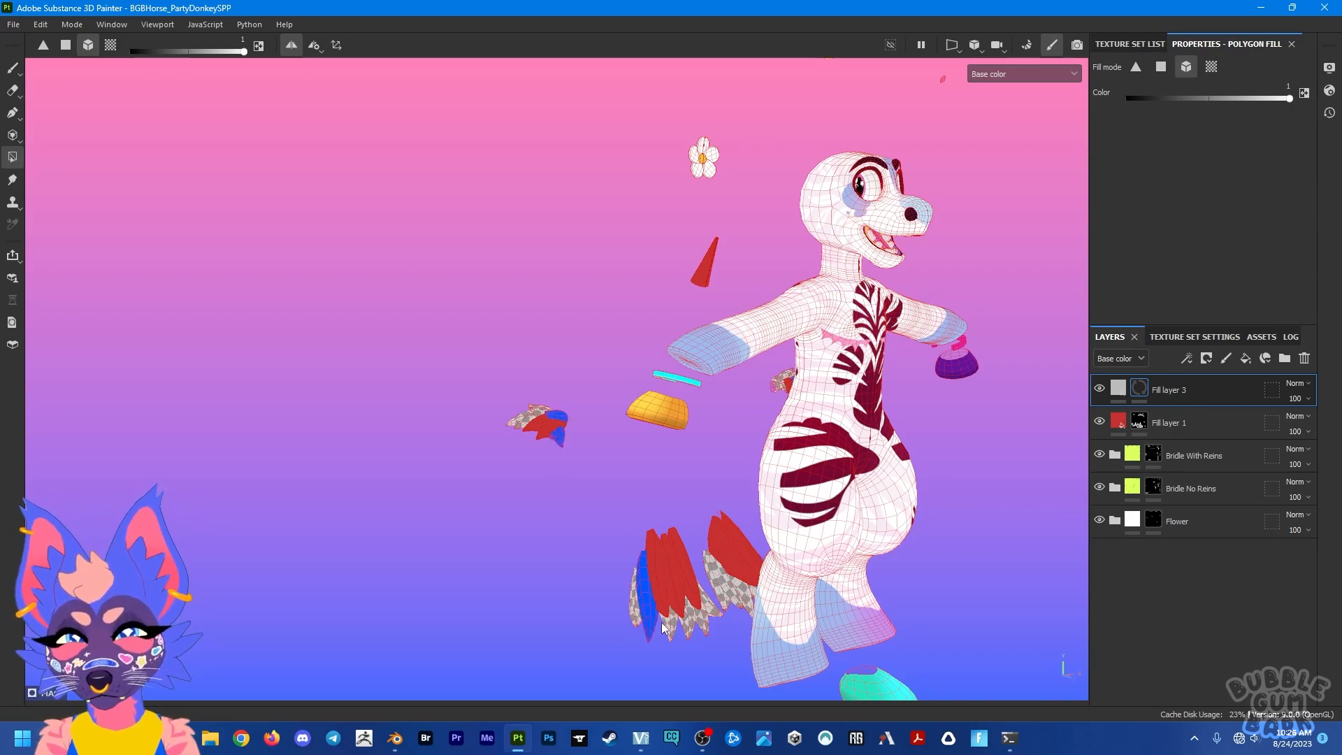
pyautogui.click(705, 616)
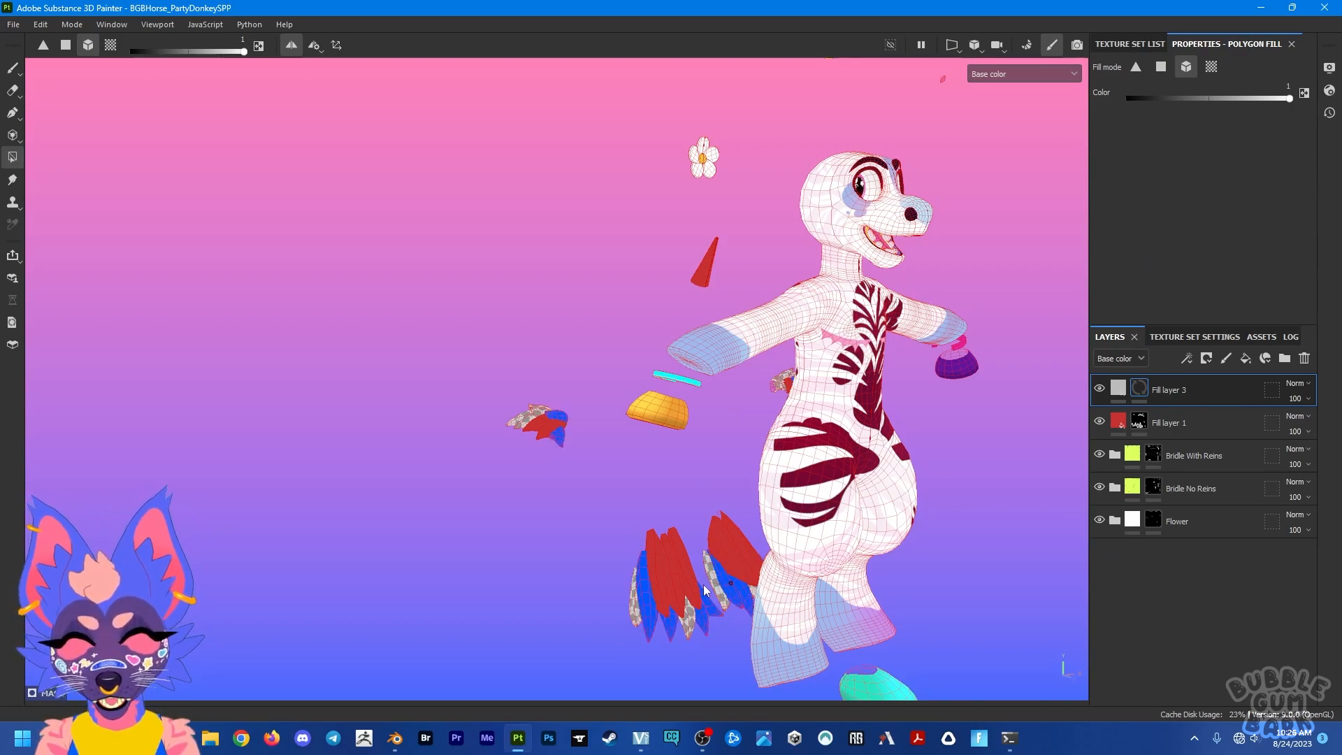
pyautogui.keyDown('alt'); pyautogui.moveTo(719, 253); pyautogui.dragTo(704, 215, button='middle'); pyautogui.keyUp('alt')
pyautogui.keyDown('alt'); pyautogui.moveTo(705, 212); pyautogui.dragTo(683, 183); pyautogui.keyUp('alt')
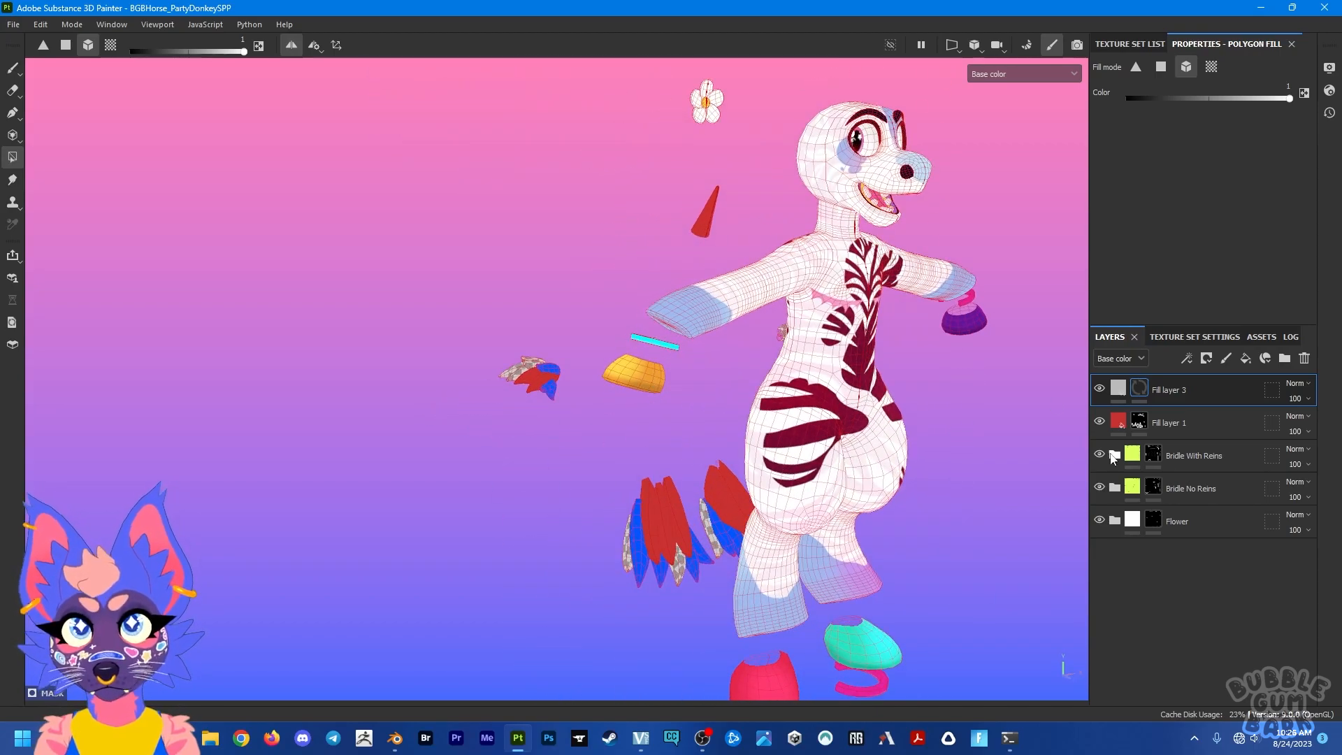
# Step: Add another fill layer at the top of the stack, color it orange and give it a black mask
pyautogui.click(1245, 358)
pyautogui.click(1192, 237)
pyautogui.moveTo(1117, 312); pyautogui.dragTo(1158, 293)
pyautogui.moveTo(1182, 413); pyautogui.dragTo(1185, 426)
pyautogui.click(1192, 248)
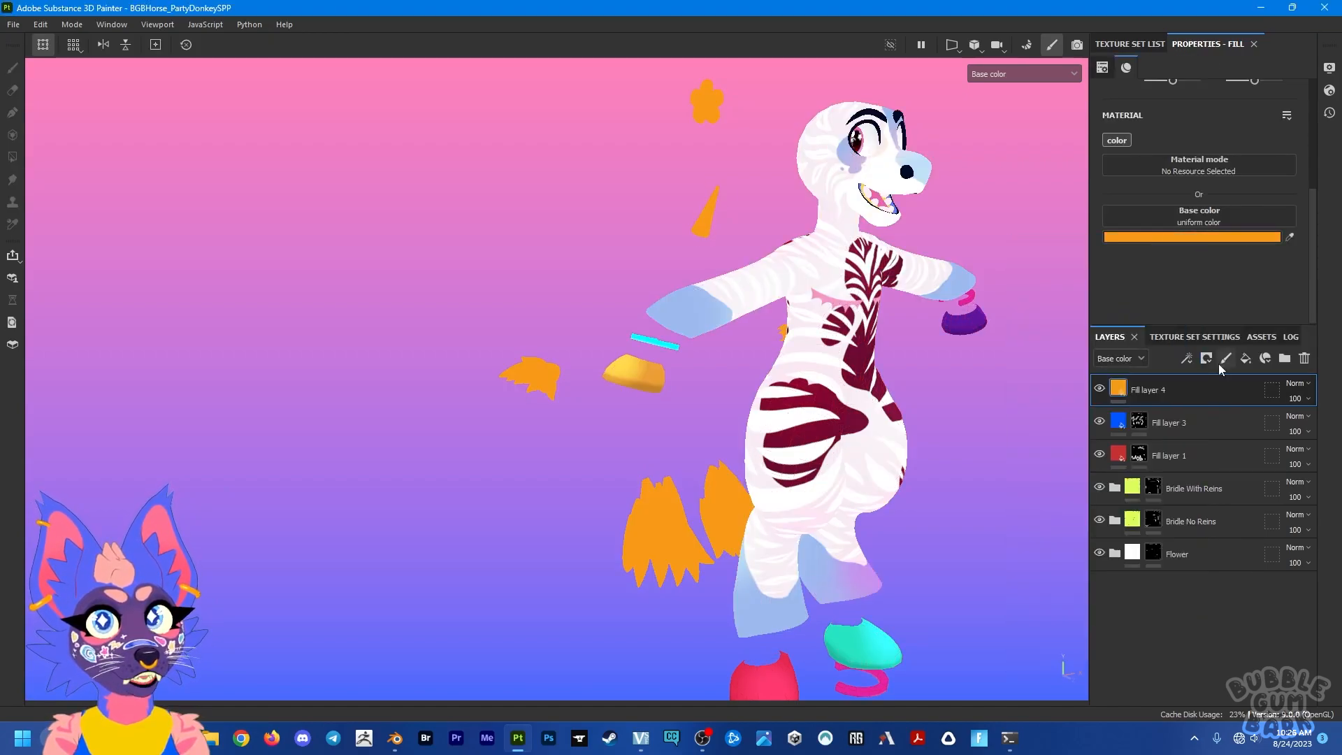
pyautogui.click(1207, 359)
pyautogui.click(1201, 392)
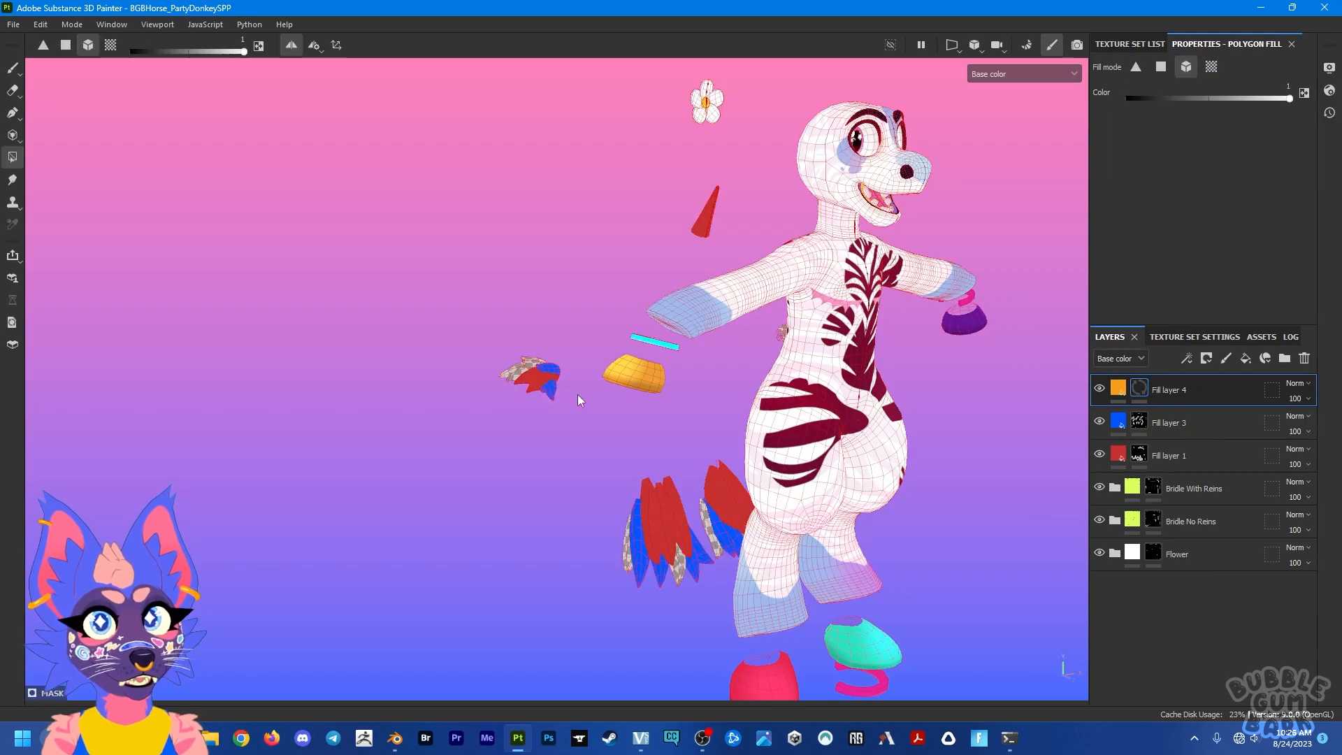
# Step: Move Fill layer 4 below Fill layer 1 and reveal its orange on the remaining strands of the arm and leg tufts
pyautogui.click(507, 371)
pyautogui.moveTo(1193, 389); pyautogui.dragTo(1193, 470)
pyautogui.moveTo(614, 493); pyautogui.dragTo(740, 561)
pyautogui.moveTo(478, 294); pyautogui.dragTo(555, 422)
pyautogui.keyDown('alt'); pyautogui.moveTo(594, 234); pyautogui.dragTo(604, 401, button='middle'); pyautogui.keyUp('alt')
pyautogui.keyDown('alt'); pyautogui.moveTo(604, 401); pyautogui.dragTo(664, 497); pyautogui.keyUp('alt')
pyautogui.keyDown('alt'); pyautogui.moveTo(664, 497); pyautogui.dragTo(693, 308, button='middle'); pyautogui.keyUp('alt')
pyautogui.keyDown('alt'); pyautogui.moveTo(887, 454); pyautogui.dragTo(706, 448); pyautogui.keyUp('alt')
pyautogui.keyDown('alt'); pyautogui.moveTo(804, 392); pyautogui.dragTo(658, 354, button='middle'); pyautogui.keyUp('alt')
pyautogui.keyDown('alt'); pyautogui.moveTo(658, 353); pyautogui.dragTo(693, 347); pyautogui.keyUp('alt')
pyautogui.keyDown('alt'); pyautogui.moveTo(702, 220); pyautogui.dragTo(782, 457, button='middle'); pyautogui.keyUp('alt')
# Step: Reveal Fill layer 3's blue on the upper half of the horn using Polygon Fill in quad mode
pyautogui.click(66, 46)
pyautogui.scroll(5, 784, 510)
pyautogui.keyDown('alt'); pyautogui.moveTo(554, 407); pyautogui.dragTo(776, 398); pyautogui.keyUp('alt')
pyautogui.keyDown('alt'); pyautogui.moveTo(657, 369); pyautogui.dragTo(851, 472, button='middle'); pyautogui.keyUp('alt')
pyautogui.click(1143, 392)
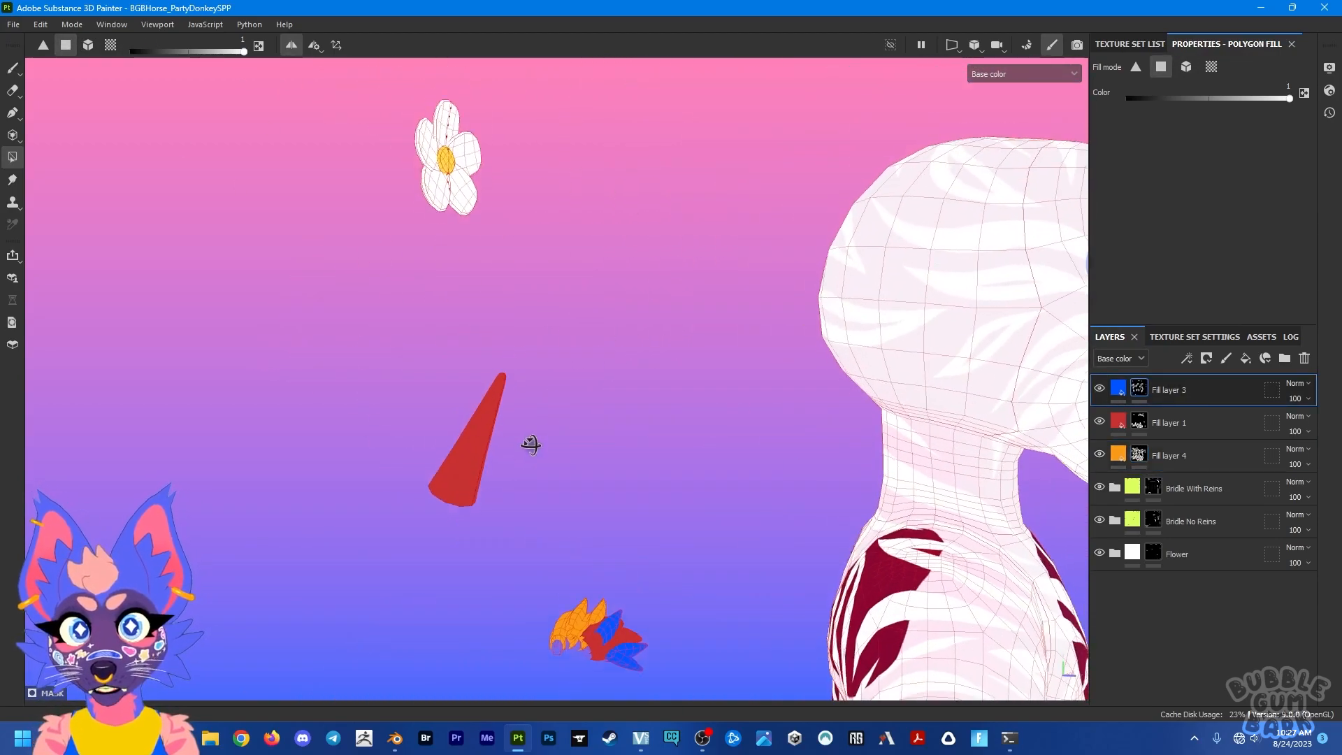
pyautogui.moveTo(560, 454); pyautogui.dragTo(528, 443)
pyautogui.keyDown('alt'); pyautogui.moveTo(563, 427); pyautogui.dragTo(712, 417); pyautogui.keyUp('alt')
pyautogui.keyDown('alt'); pyautogui.moveTo(958, 598); pyautogui.dragTo(776, 371, button='middle'); pyautogui.keyUp('alt')
pyautogui.keyDown('alt'); pyautogui.moveTo(776, 371); pyautogui.dragTo(595, 201); pyautogui.keyUp('alt')
# Step: Examine the recolored horn and tufts from several angles, switching to the Paint tool to hide the wireframe
pyautogui.keyDown('alt'); pyautogui.moveTo(775, 545); pyautogui.dragTo(785, 605, button='right'); pyautogui.keyUp('alt')
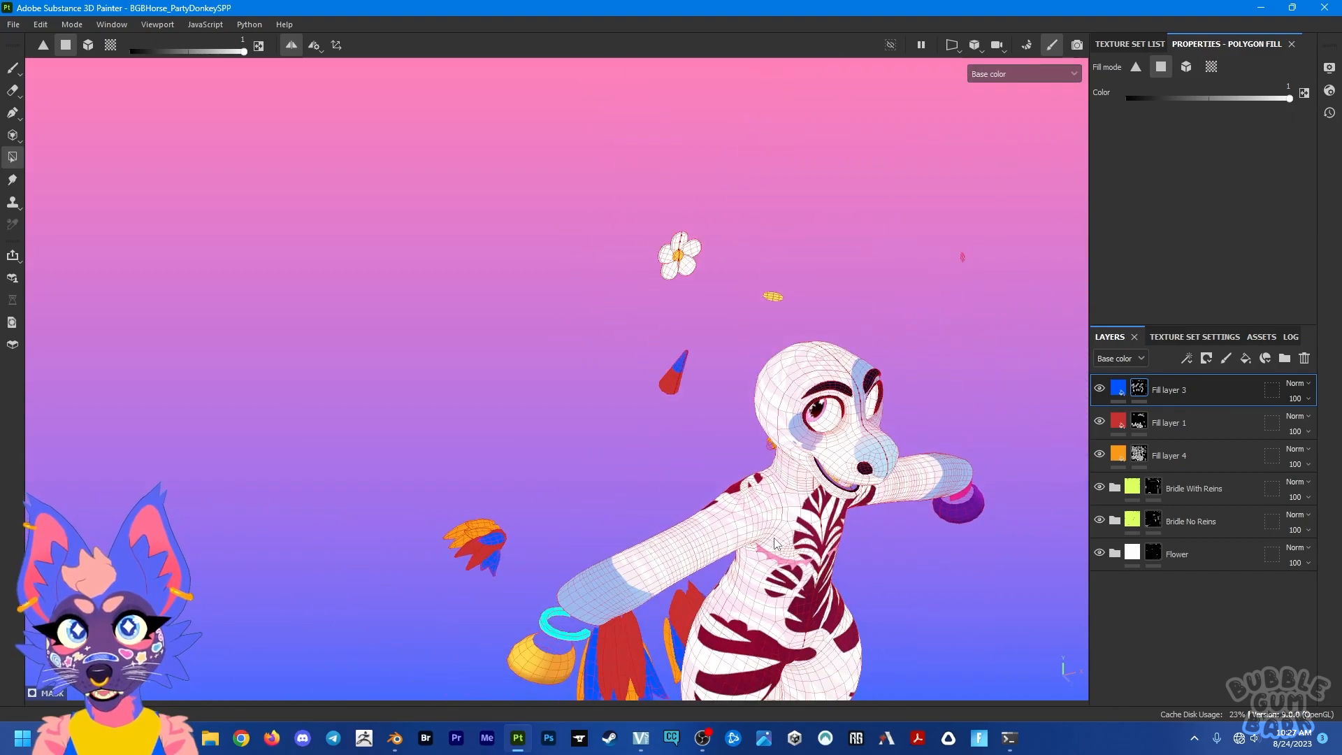
pyautogui.keyDown('alt'); pyautogui.moveTo(785, 605); pyautogui.dragTo(780, 563); pyautogui.keyUp('alt')
pyautogui.keyDown('alt'); pyautogui.moveTo(776, 569); pyautogui.dragTo(725, 511, button='middle'); pyautogui.keyUp('alt')
pyautogui.keyDown('alt'); pyautogui.moveTo(725, 511); pyautogui.dragTo(333, 482); pyautogui.keyUp('alt')
pyautogui.keyDown('alt'); pyautogui.moveTo(606, 175); pyautogui.dragTo(781, 194, button='middle'); pyautogui.keyUp('alt')
pyautogui.scroll(4, 624, 508)
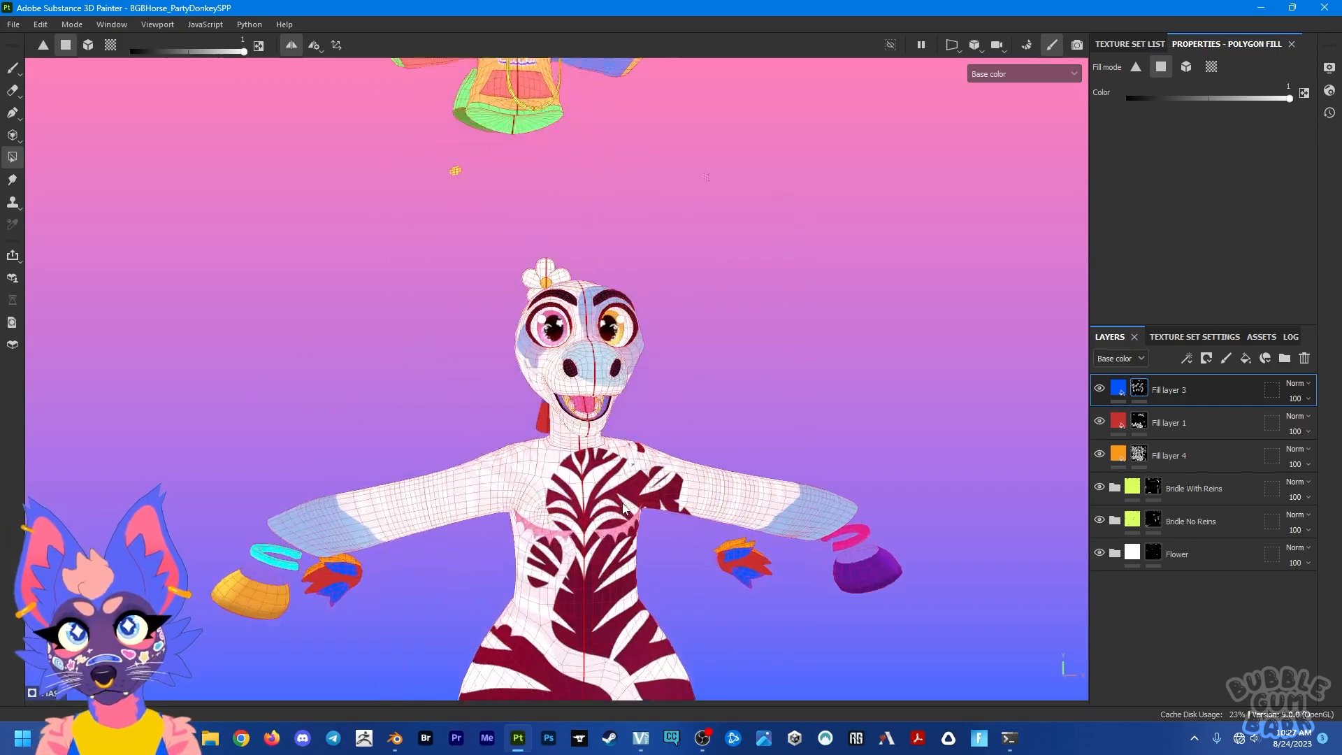
pyautogui.scroll(-3, 623, 508)
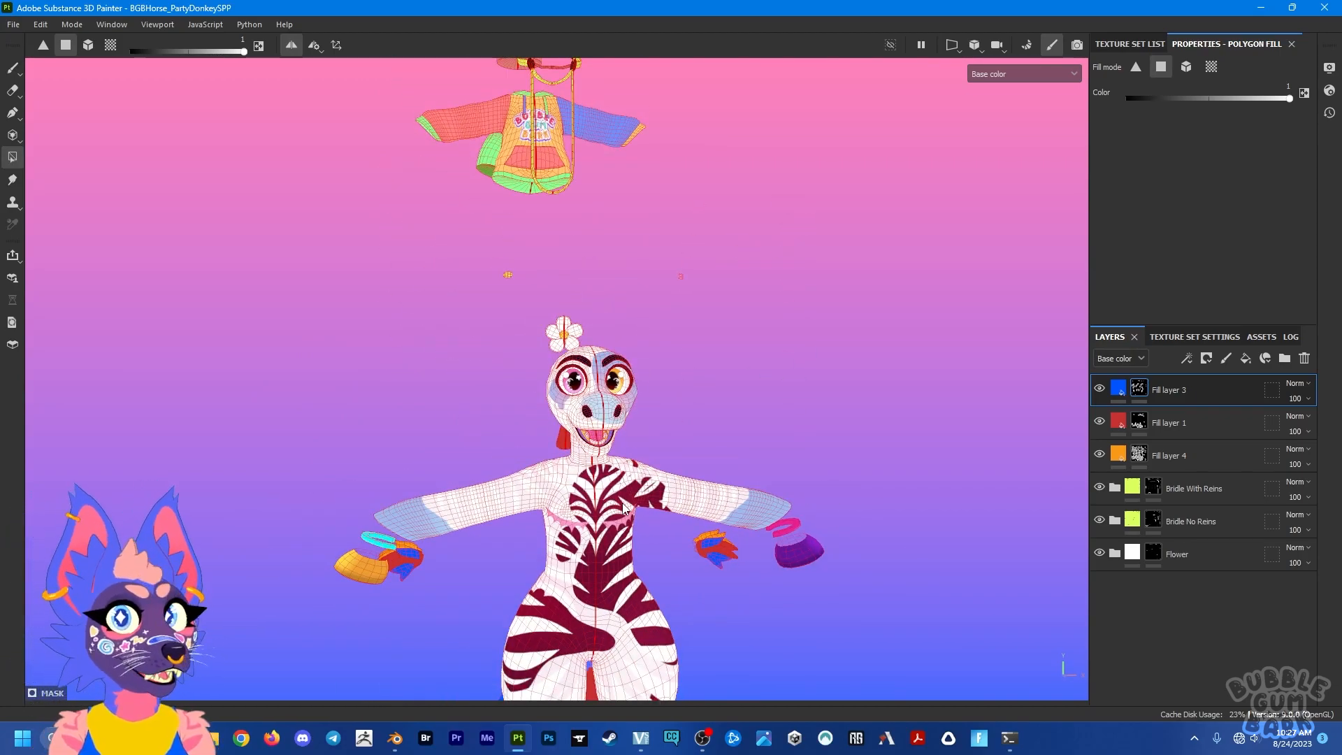
pyautogui.scroll(3, 624, 509)
pyautogui.scroll(-5, 623, 508)
pyautogui.keyDown('alt'); pyautogui.moveTo(598, 559); pyautogui.dragTo(582, 370, button='middle'); pyautogui.keyUp('alt')
pyautogui.keyDown('alt'); pyautogui.moveTo(581, 370); pyautogui.dragTo(796, 402); pyautogui.keyUp('alt')
pyautogui.click(12, 69)
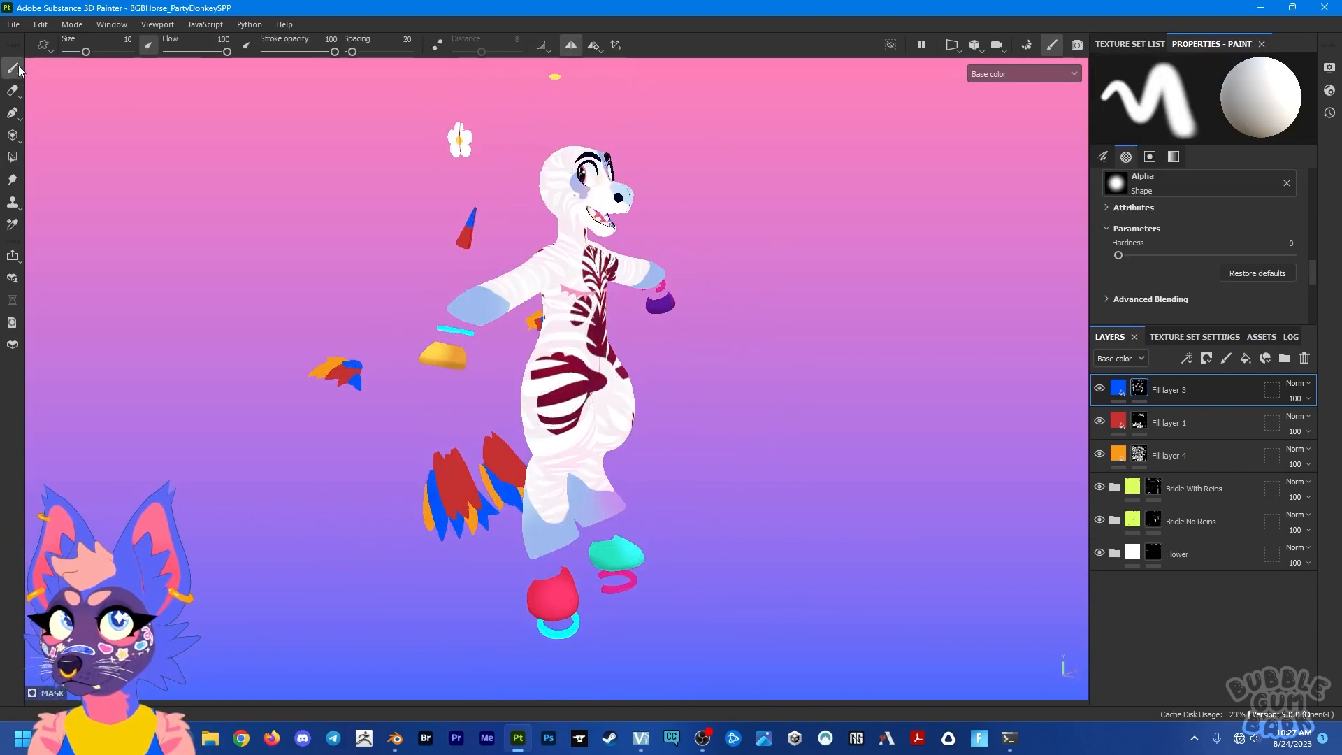
pyautogui.scroll(3, 615, 239)
pyautogui.keyDown('alt'); pyautogui.moveTo(615, 241); pyautogui.dragTo(632, 376, button='middle'); pyautogui.keyUp('alt')
pyautogui.keyDown('alt'); pyautogui.moveTo(632, 375); pyautogui.dragTo(413, 354); pyautogui.keyUp('alt')
pyautogui.keyDown('alt'); pyautogui.moveTo(615, 202); pyautogui.dragTo(581, 296, button='middle'); pyautogui.keyUp('alt')
pyautogui.keyDown('alt'); pyautogui.moveTo(580, 297); pyautogui.dragTo(645, 364); pyautogui.keyUp('alt')
# Step: Open the texture export settings and set the output directory to the Desktop
pyautogui.click(19, 28)
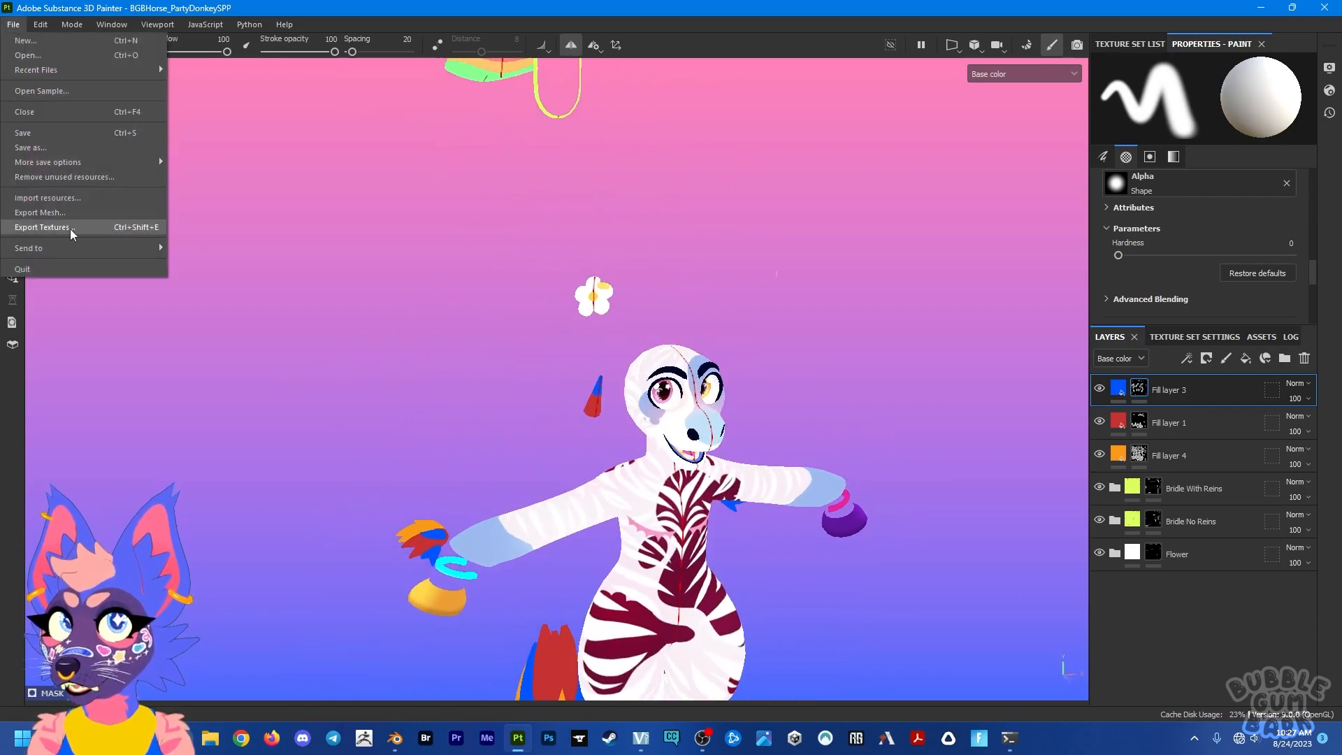
pyautogui.click(70, 228)
pyautogui.click(754, 191)
pyautogui.click(345, 247)
pyautogui.click(812, 463)
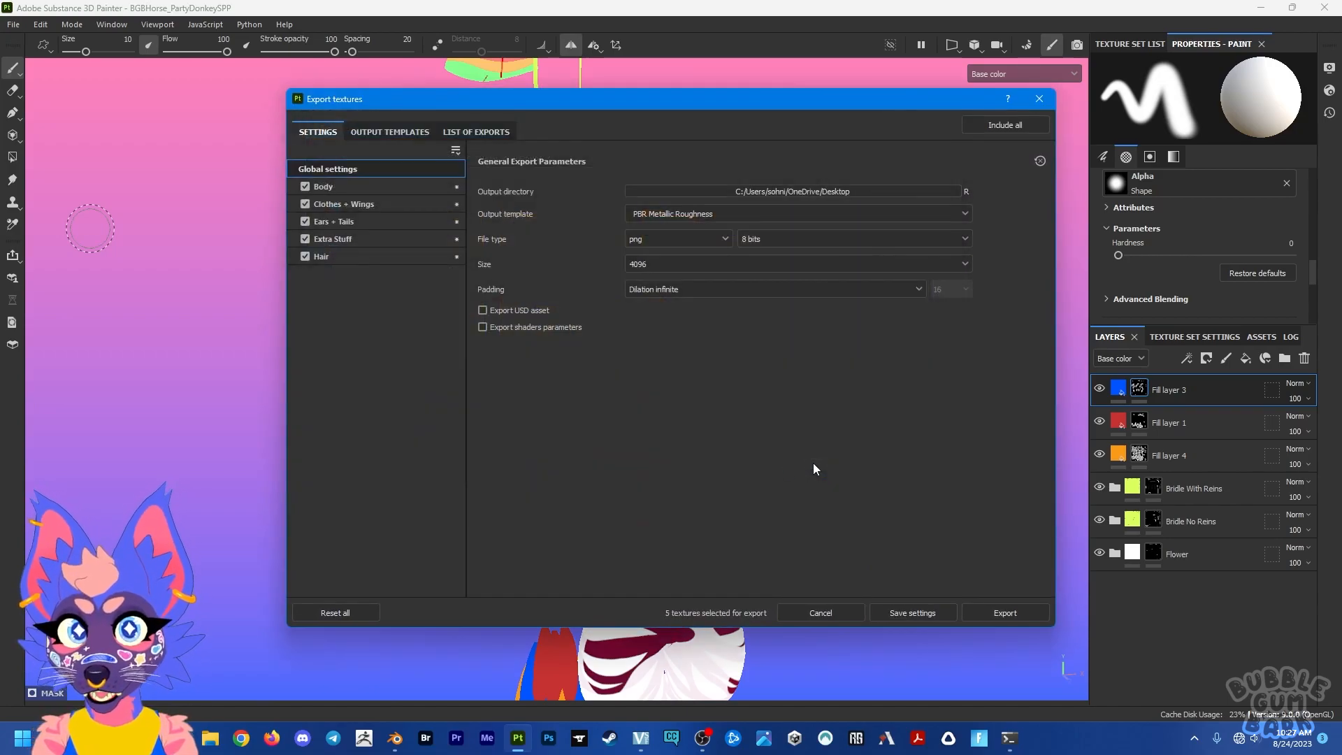
# Step: Review the output maps of the Body, Clothes + Wings, Ears + Tails, Extra Stuff and Hair texture sets
pyautogui.click(359, 192)
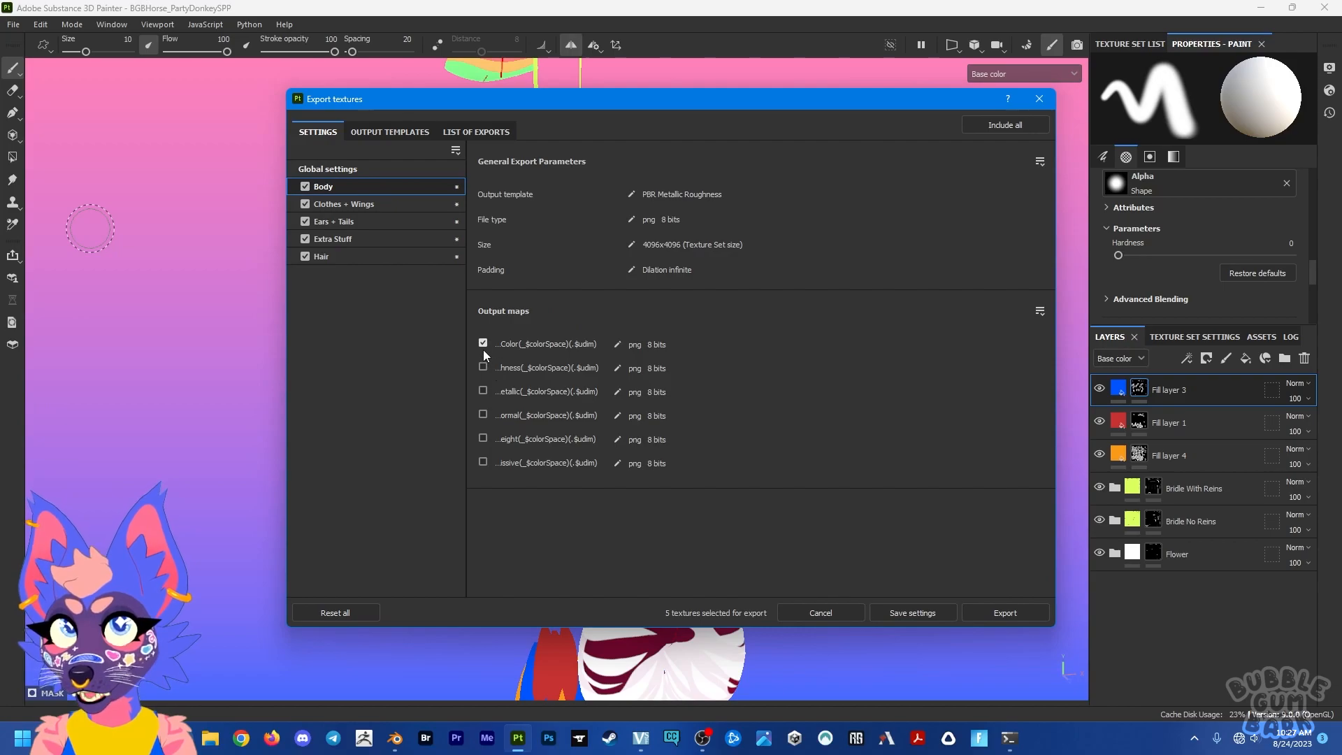
pyautogui.click(346, 203)
pyautogui.click(359, 221)
pyautogui.click(405, 238)
pyautogui.click(405, 255)
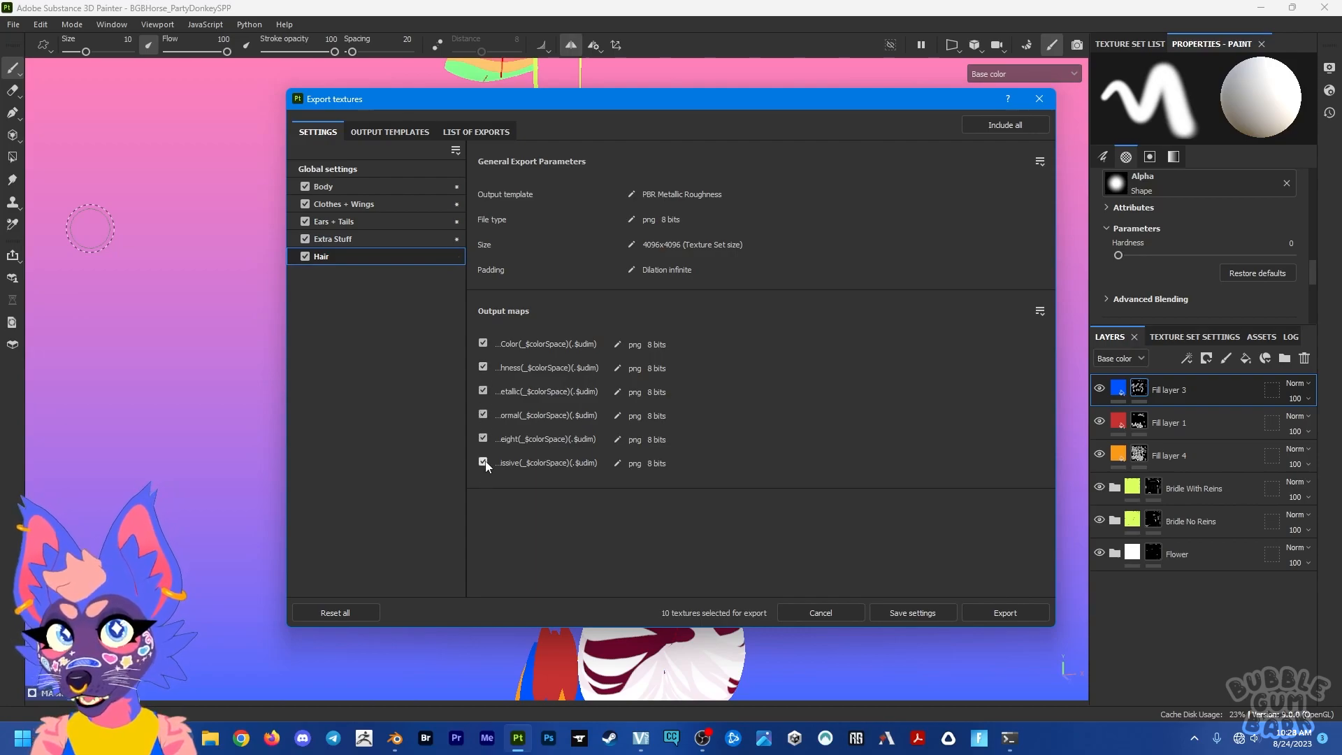
# Step: Export the textures at size 4096 using the global settings, and close the export dialog
pyautogui.click(362, 169)
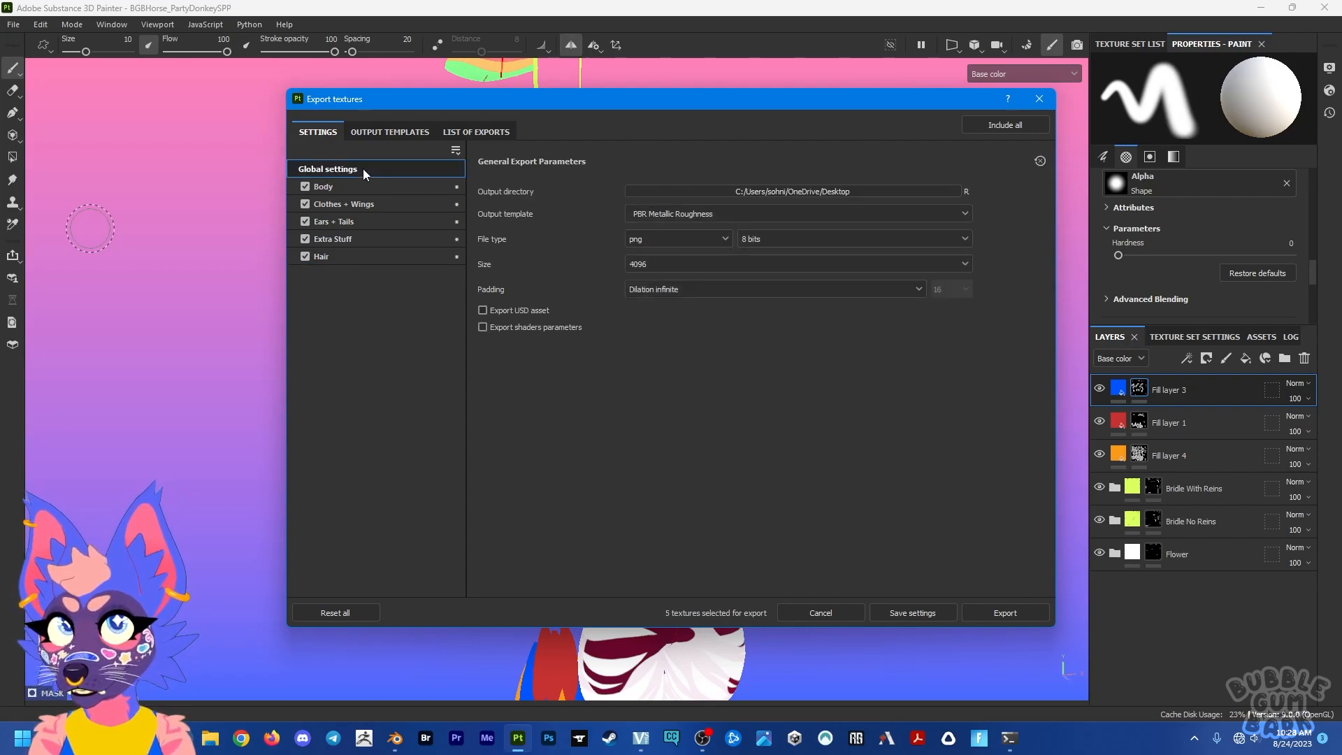
pyautogui.click(699, 266)
pyautogui.click(699, 265)
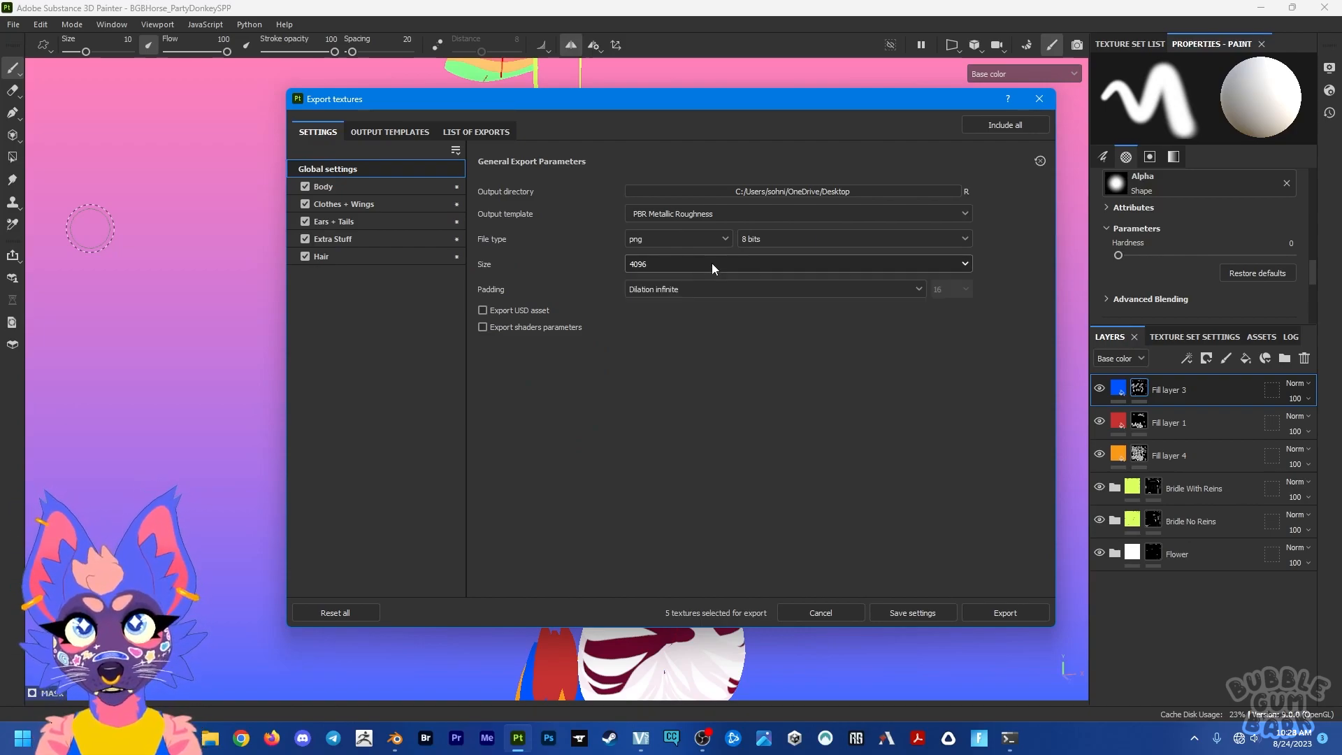
pyautogui.click(1006, 613)
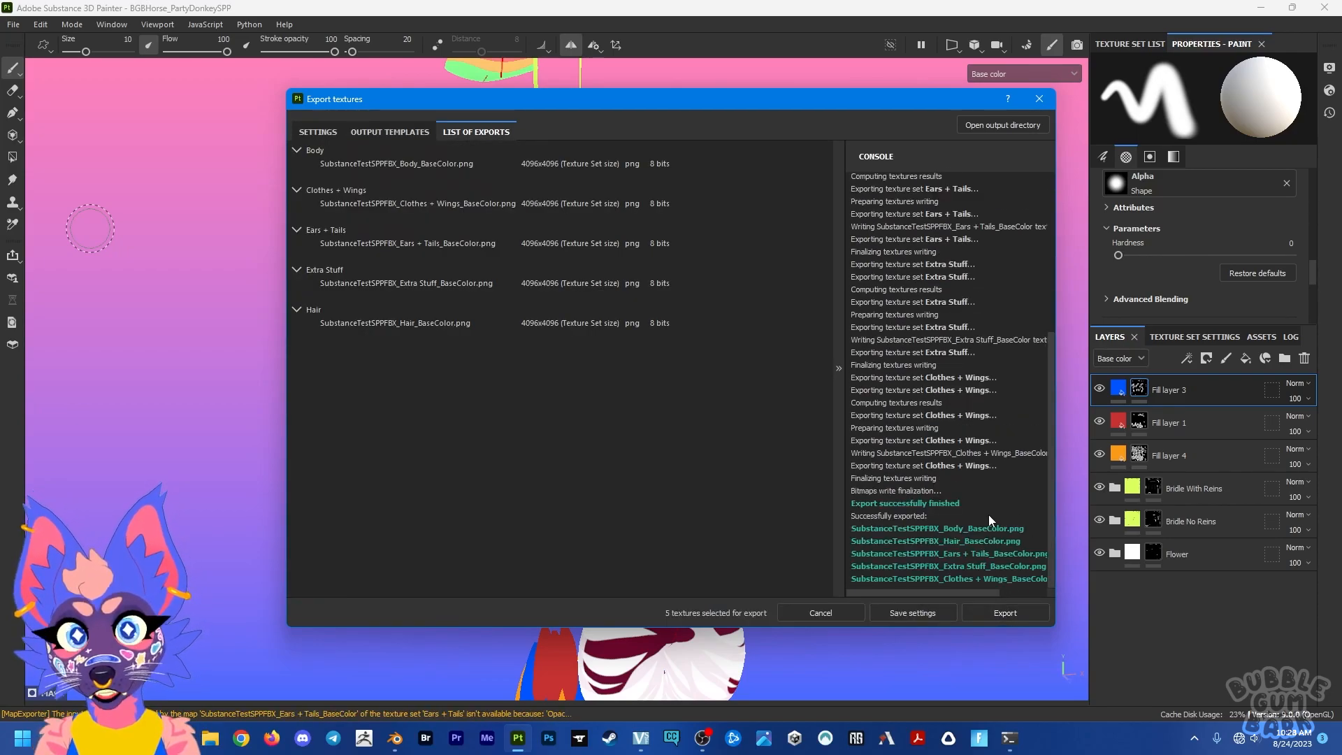
pyautogui.click(1037, 100)
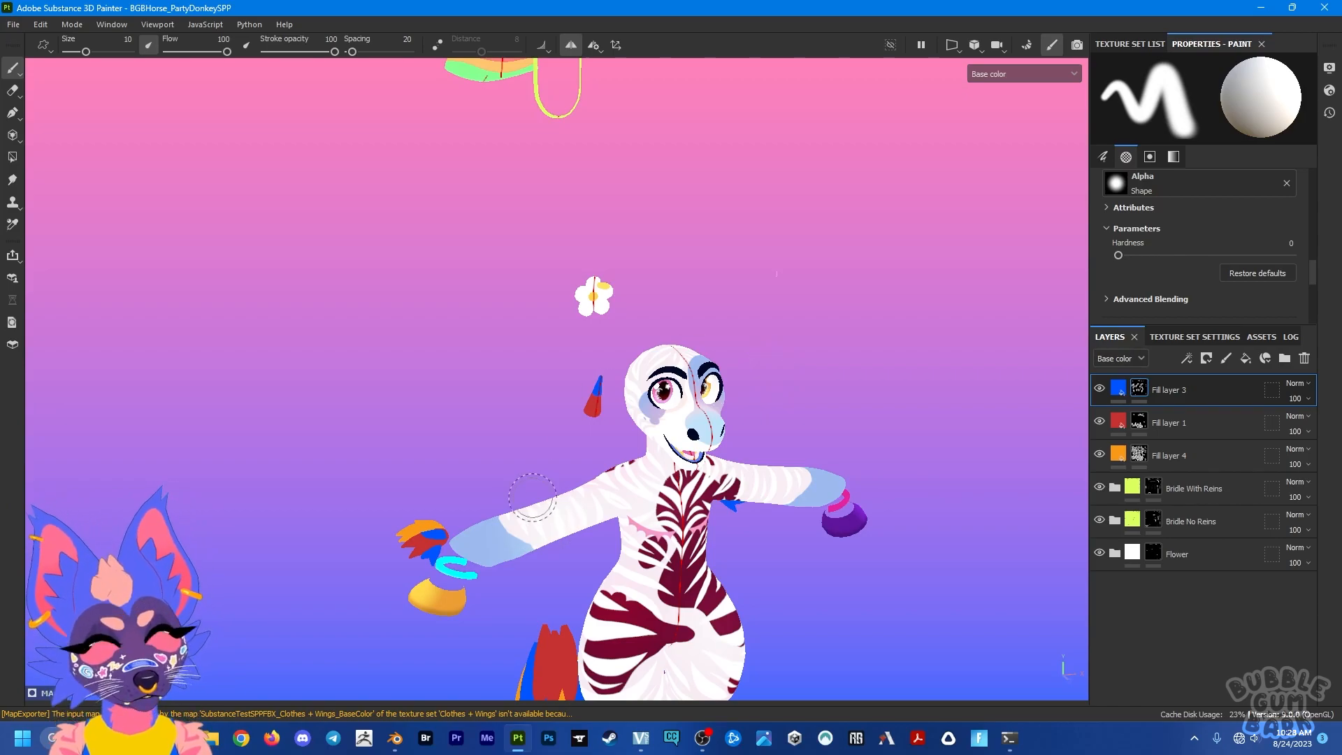
# Step: Open the BGBHorse_BlankSPP project, discarding the changes to the current project
pyautogui.keyDown('alt'); pyautogui.moveTo(804, 455); pyautogui.dragTo(748, 412); pyautogui.keyUp('alt')
pyautogui.keyDown('alt'); pyautogui.moveTo(748, 411); pyautogui.dragTo(749, 230, button='middle'); pyautogui.keyUp('alt')
pyautogui.keyDown('alt'); pyautogui.moveTo(731, 289); pyautogui.dragTo(766, 409); pyautogui.keyUp('alt')
pyautogui.keyDown('alt'); pyautogui.moveTo(715, 330); pyautogui.dragTo(712, 414, button='middle'); pyautogui.keyUp('alt')
pyautogui.click(13, 24)
pyautogui.click(65, 57)
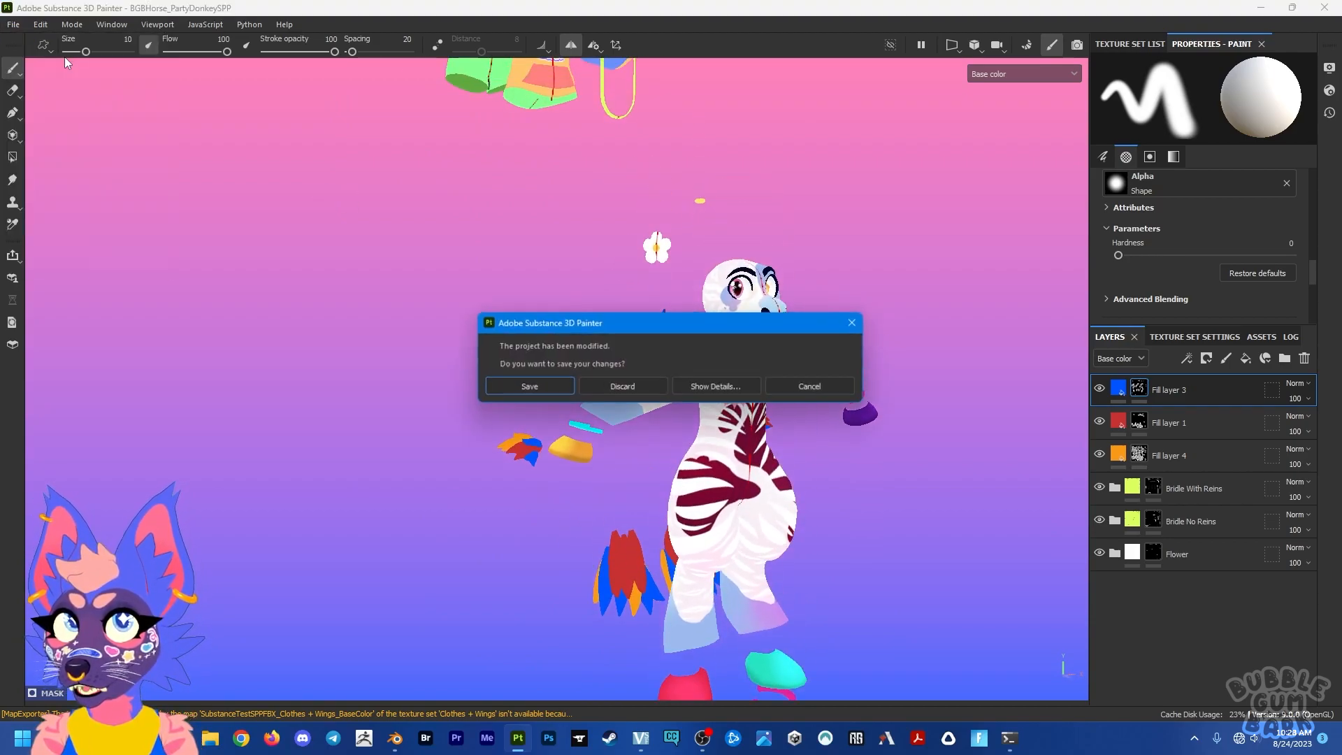
pyautogui.click(617, 388)
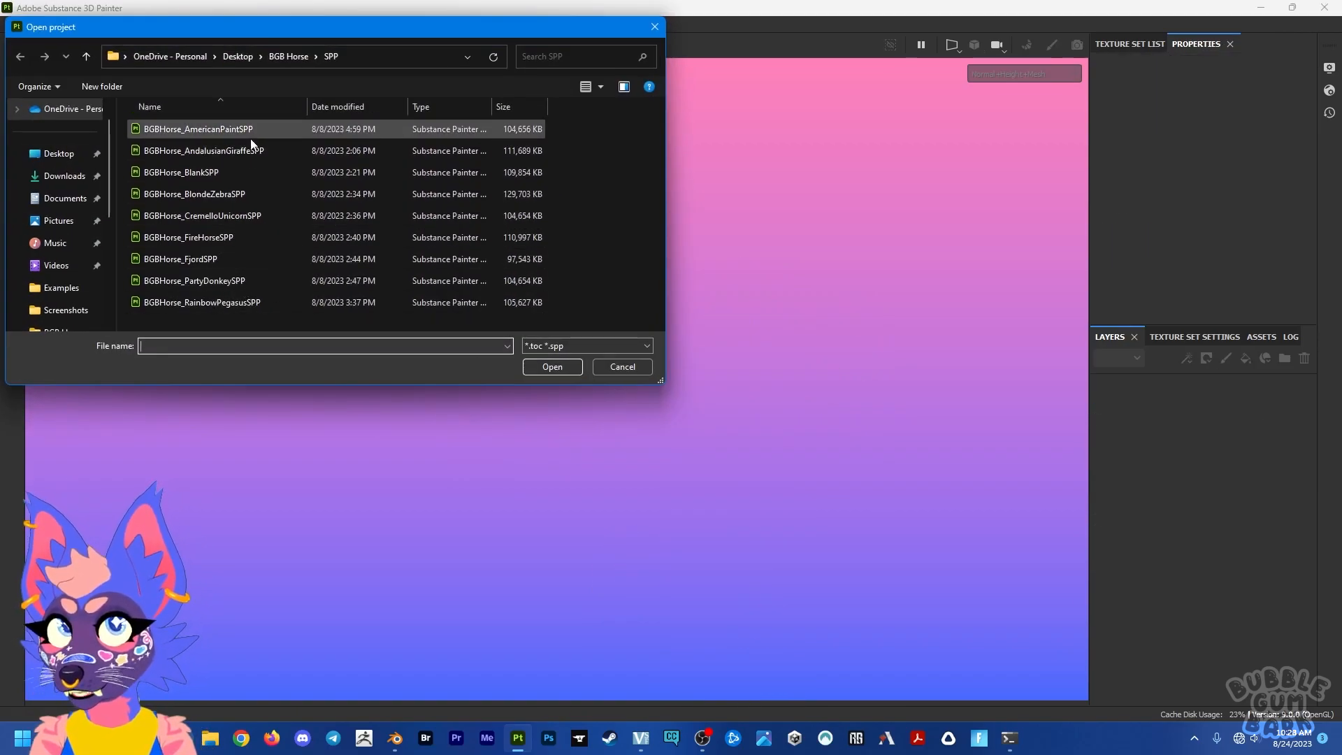
pyautogui.doubleClick(222, 169)
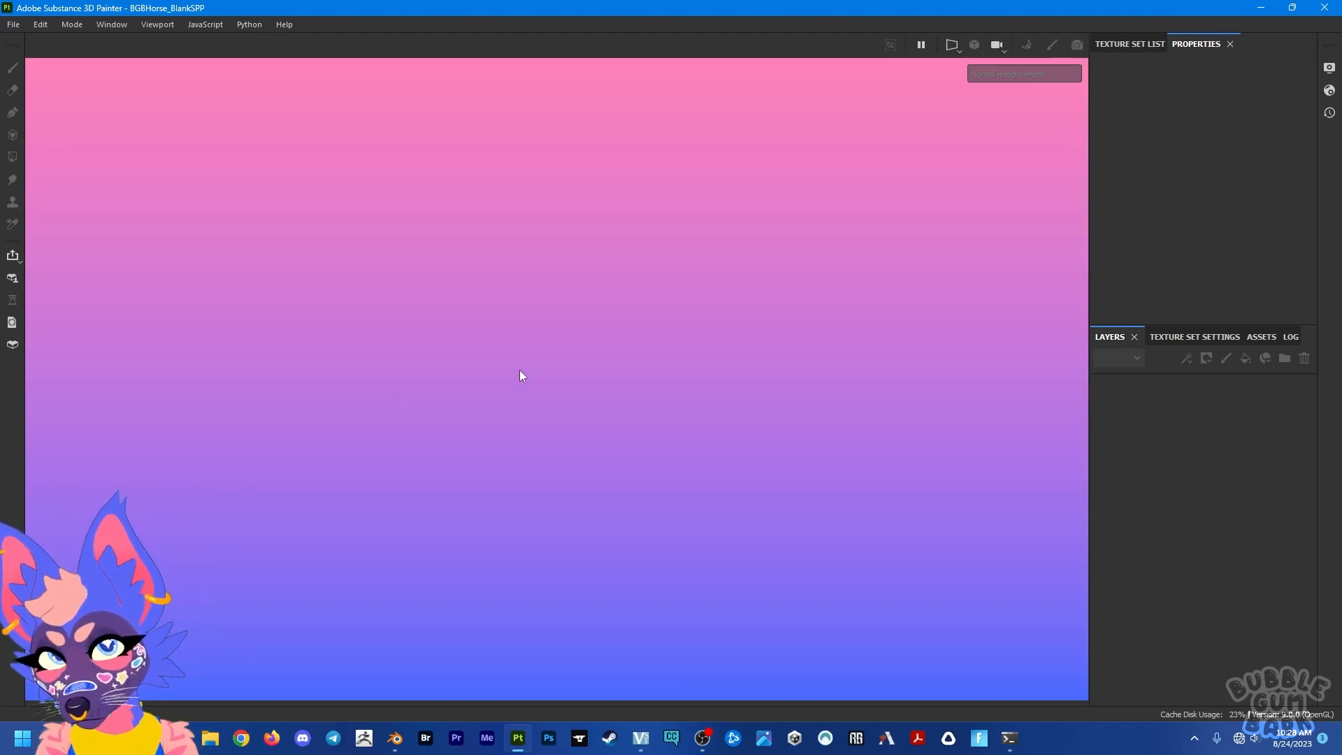
# Step: Make the Ears + Tails texture set of the blank horse active, with its ears in view
pyautogui.scroll(-1, 488, 370)
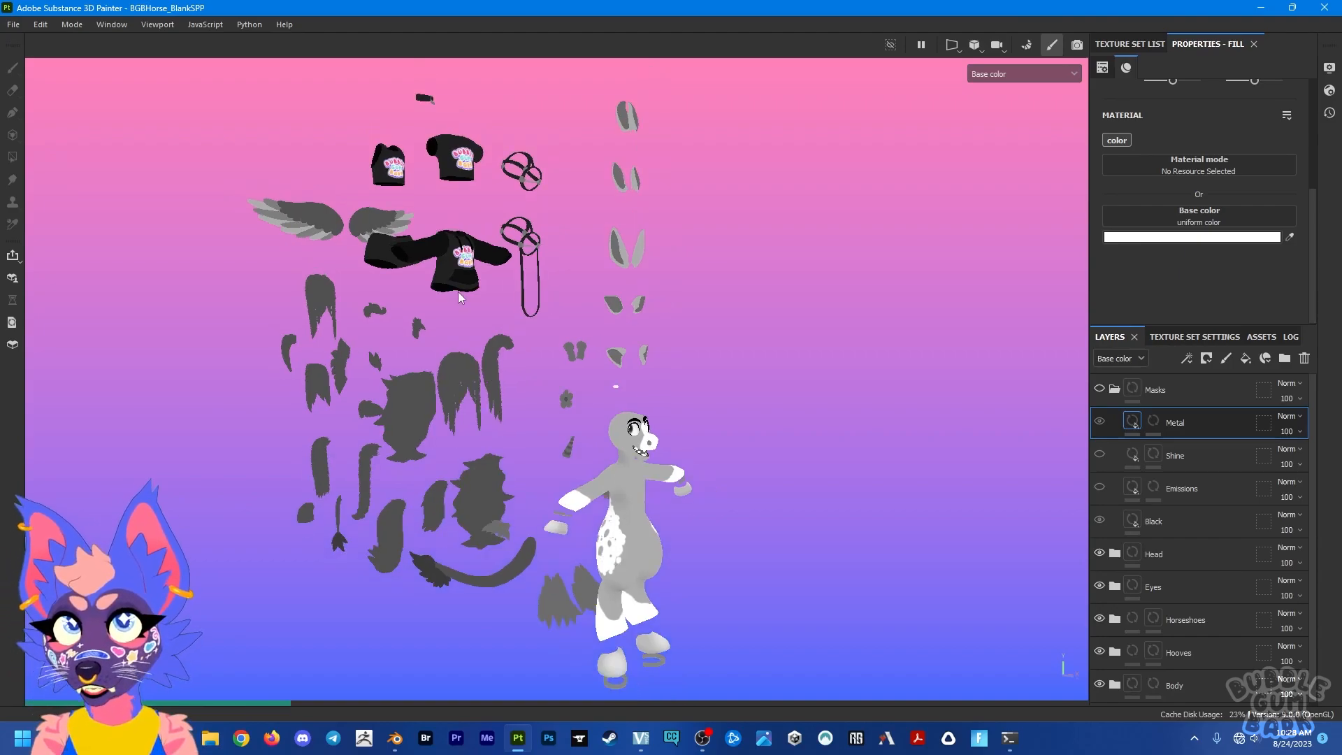
pyautogui.moveTo(459, 255)
pyautogui.keyDown('alt'); pyautogui.mouseDown()
pyautogui.moveTo(683, 269)
pyautogui.moveTo(445, 257)
pyautogui.mouseUp(); pyautogui.keyUp('alt')
pyautogui.keyDown('alt'); pyautogui.moveTo(446, 257); pyautogui.dragTo(450, 288, button='middle'); pyautogui.keyUp('alt')
pyautogui.keyDown('alt'); pyautogui.moveTo(623, 294); pyautogui.dragTo(509, 316); pyautogui.keyUp('alt')
pyautogui.keyDown('alt'); pyautogui.moveTo(567, 298); pyautogui.dragTo(571, 354, button='right'); pyautogui.keyUp('alt')
pyautogui.keyDown('alt'); pyautogui.moveTo(618, 302); pyautogui.dragTo(621, 342); pyautogui.keyUp('alt')
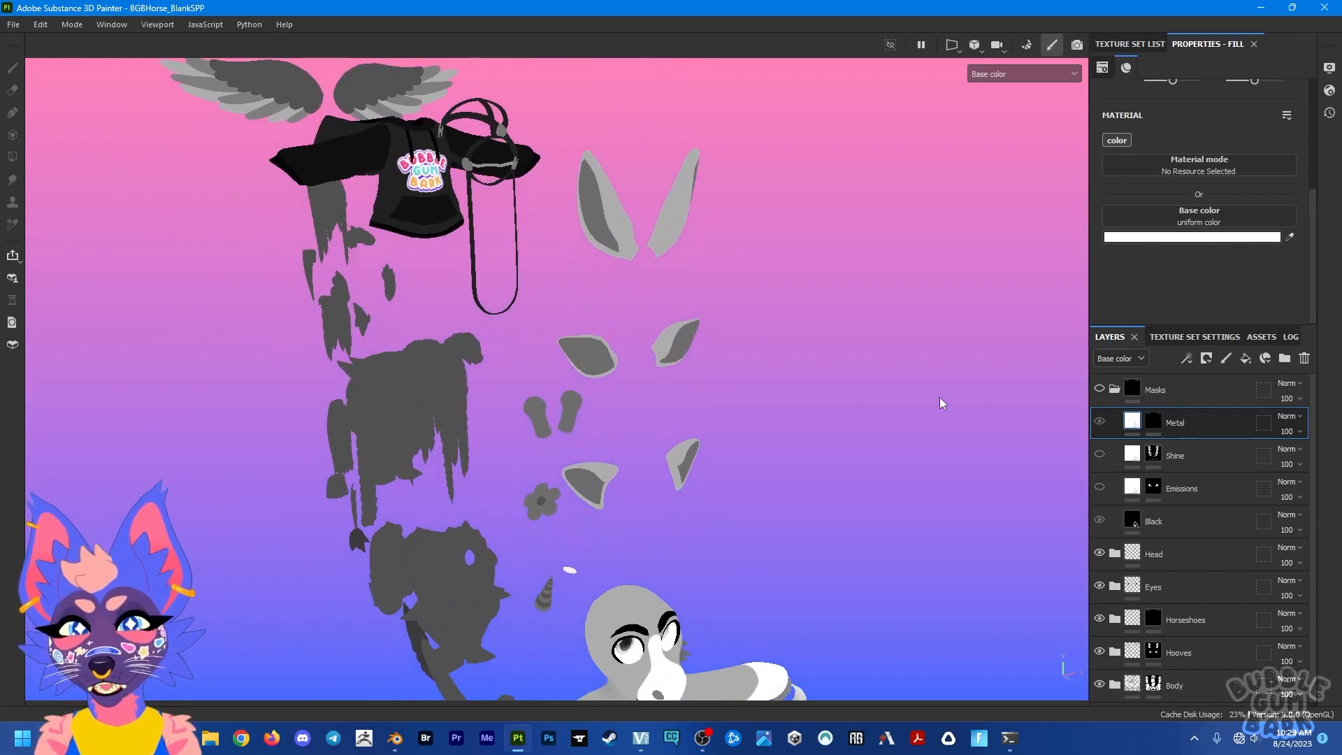
pyautogui.click(1129, 43)
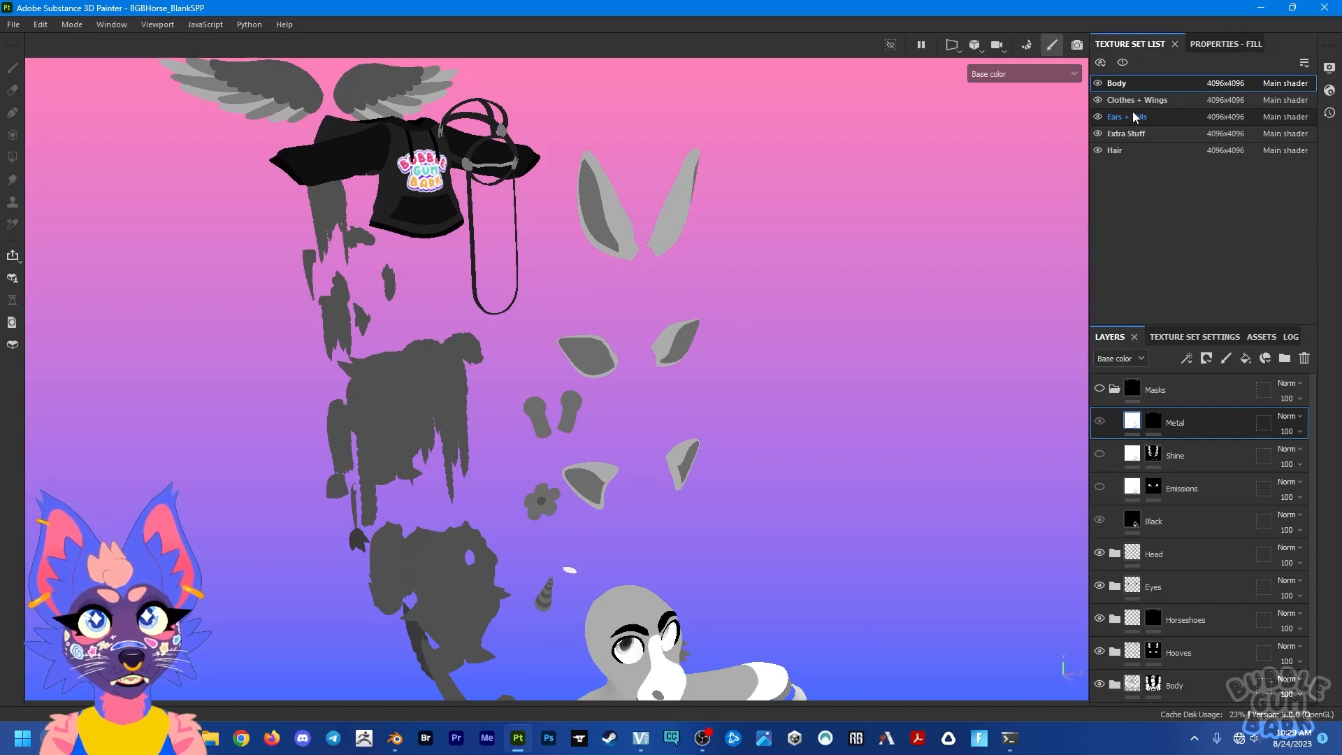
pyautogui.click(1134, 117)
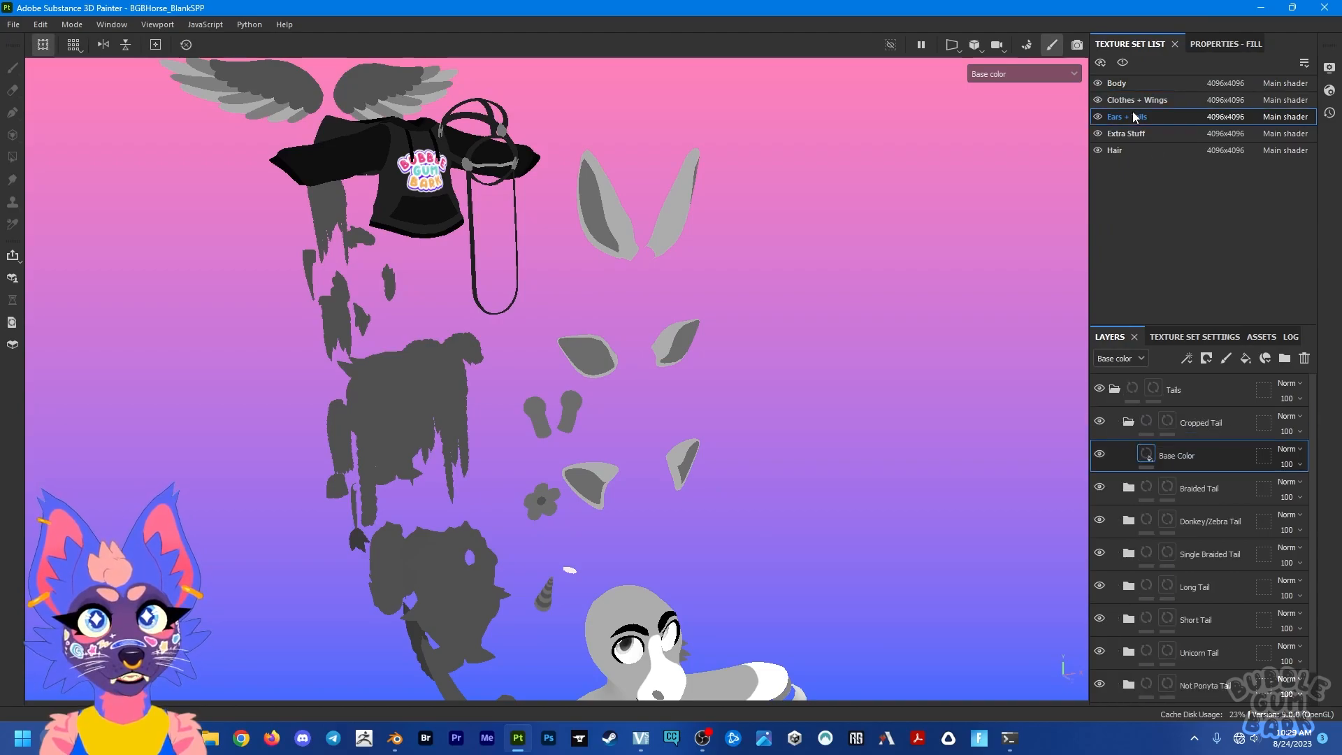
# Step: Add a fill layer above the collapsed Tails group and give it a black mask
pyautogui.click(1114, 390)
pyautogui.click(1245, 358)
pyautogui.moveTo(1192, 458); pyautogui.dragTo(1218, 384)
pyautogui.click(1114, 422)
pyautogui.click(1207, 358)
pyautogui.click(1217, 395)
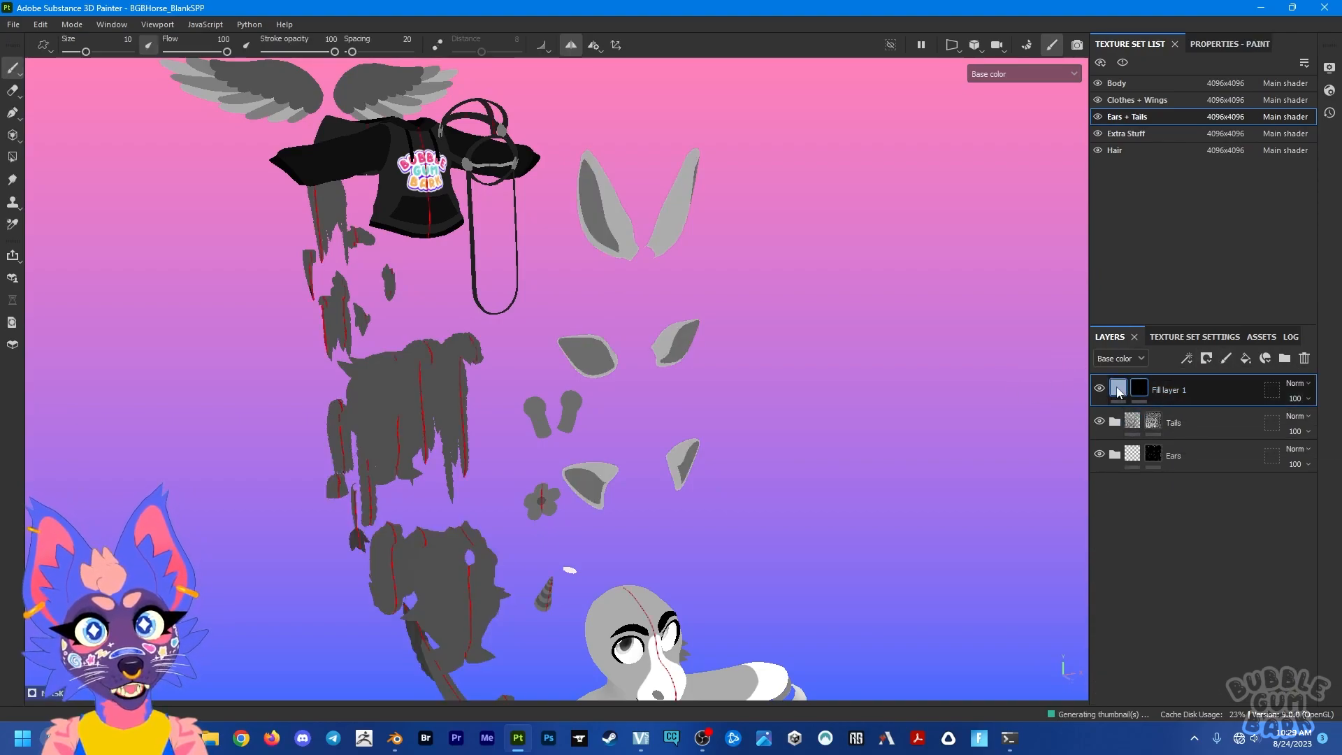
# Step: Color Fill layer 1 dark red and reselect its mask for editing
pyautogui.click(1118, 390)
pyautogui.click(1195, 237)
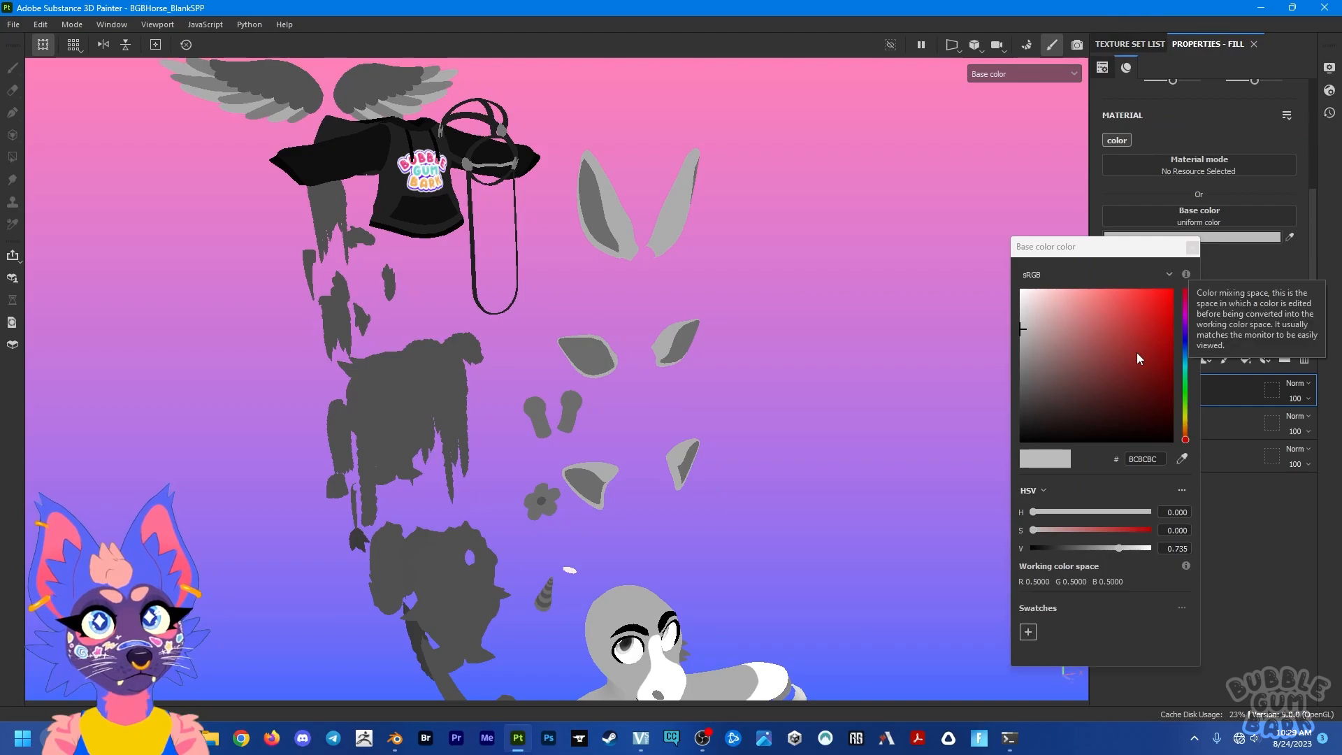
pyautogui.click(1140, 357)
pyautogui.click(1191, 246)
pyautogui.click(1139, 390)
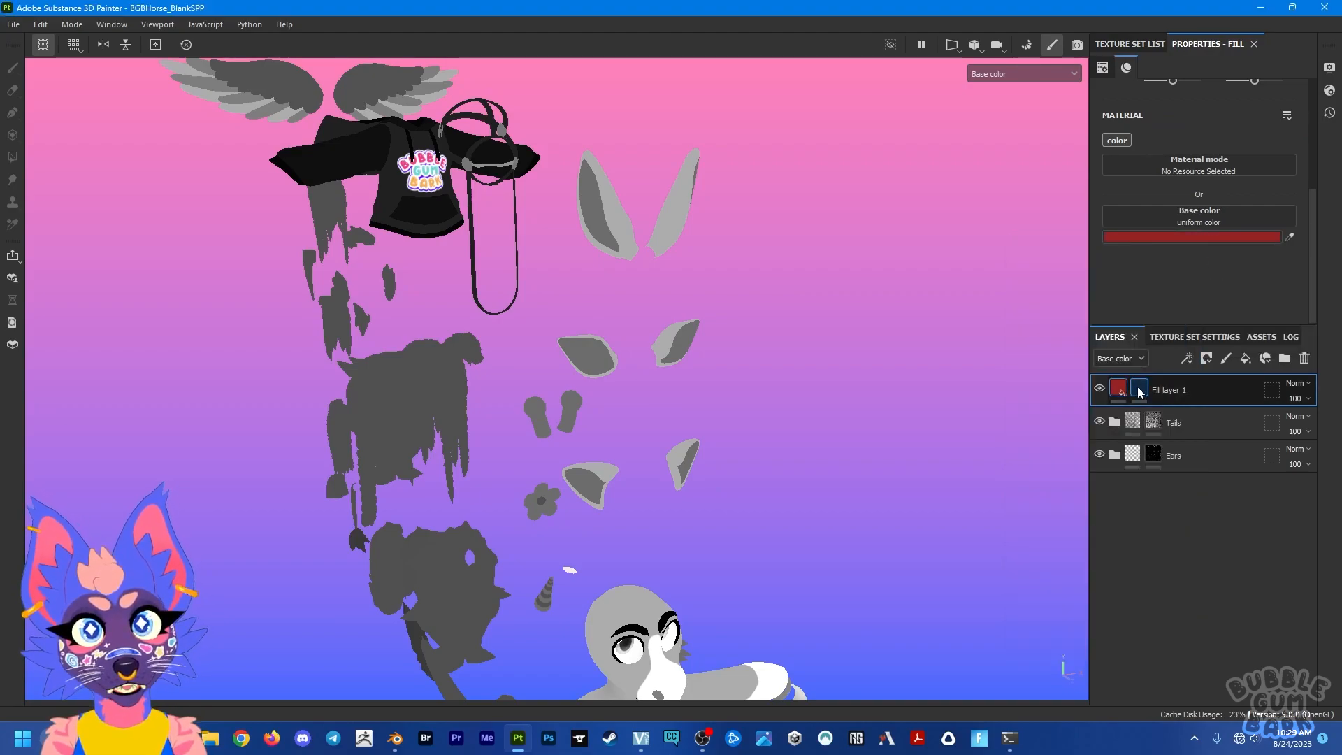
# Step: Reveal Fill layer 1 on the inner faces of the two shorter ear pairs using Polygon Fill in UV chunk mode
pyautogui.click(12, 156)
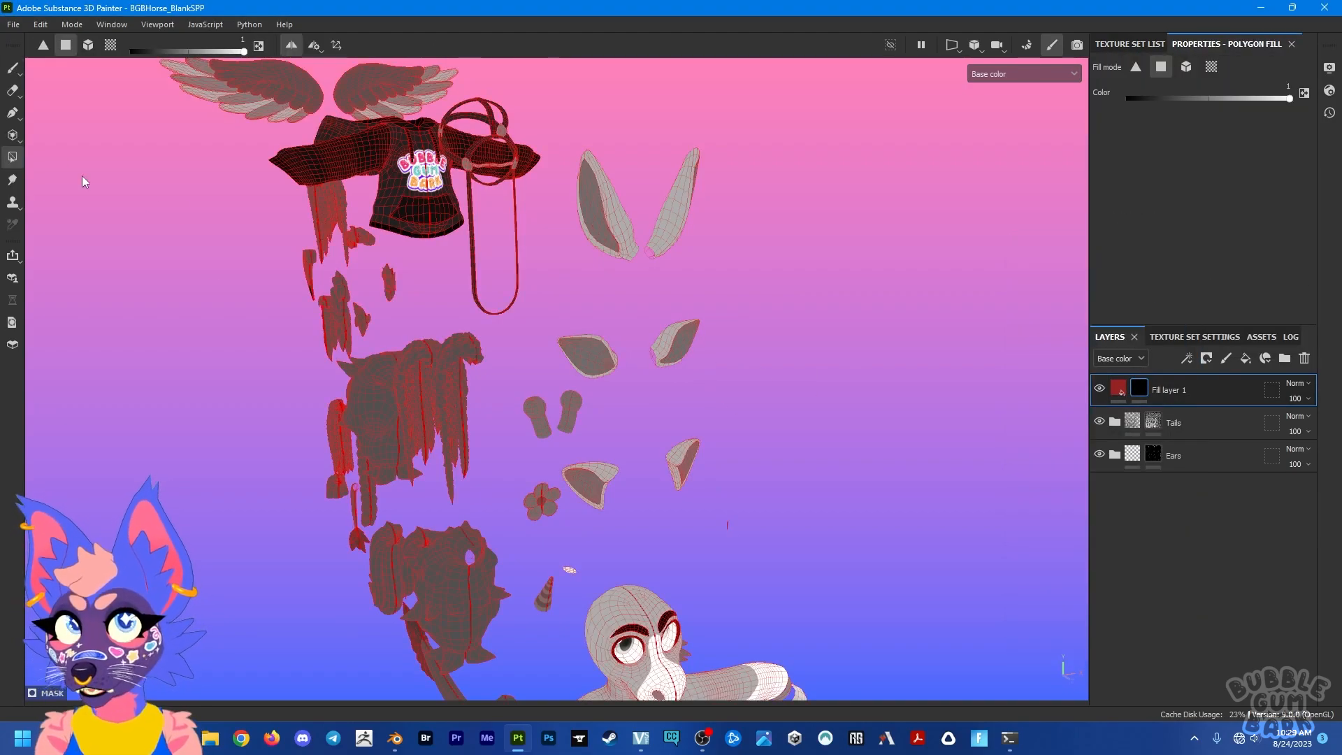
pyautogui.click(107, 44)
pyautogui.click(595, 364)
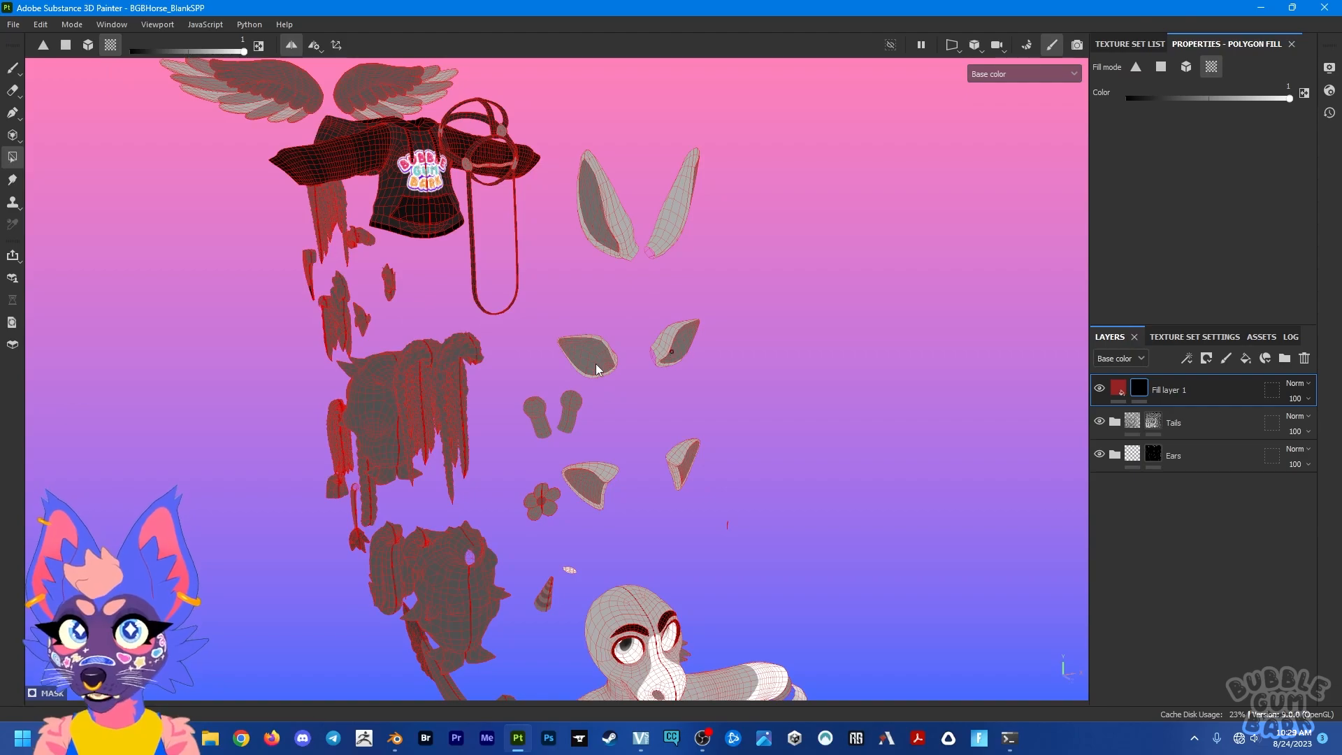
pyautogui.click(675, 342)
pyautogui.keyDown('alt'); pyautogui.moveTo(680, 393); pyautogui.dragTo(582, 495); pyautogui.keyUp('alt')
pyautogui.click(582, 493)
# Step: Reveal Fill layer 1 on the outer surfaces of the tall ears and inspect the filled ears up close
pyautogui.keyDown('alt'); pyautogui.moveTo(626, 432); pyautogui.dragTo(714, 413); pyautogui.keyUp('alt')
pyautogui.click(616, 207)
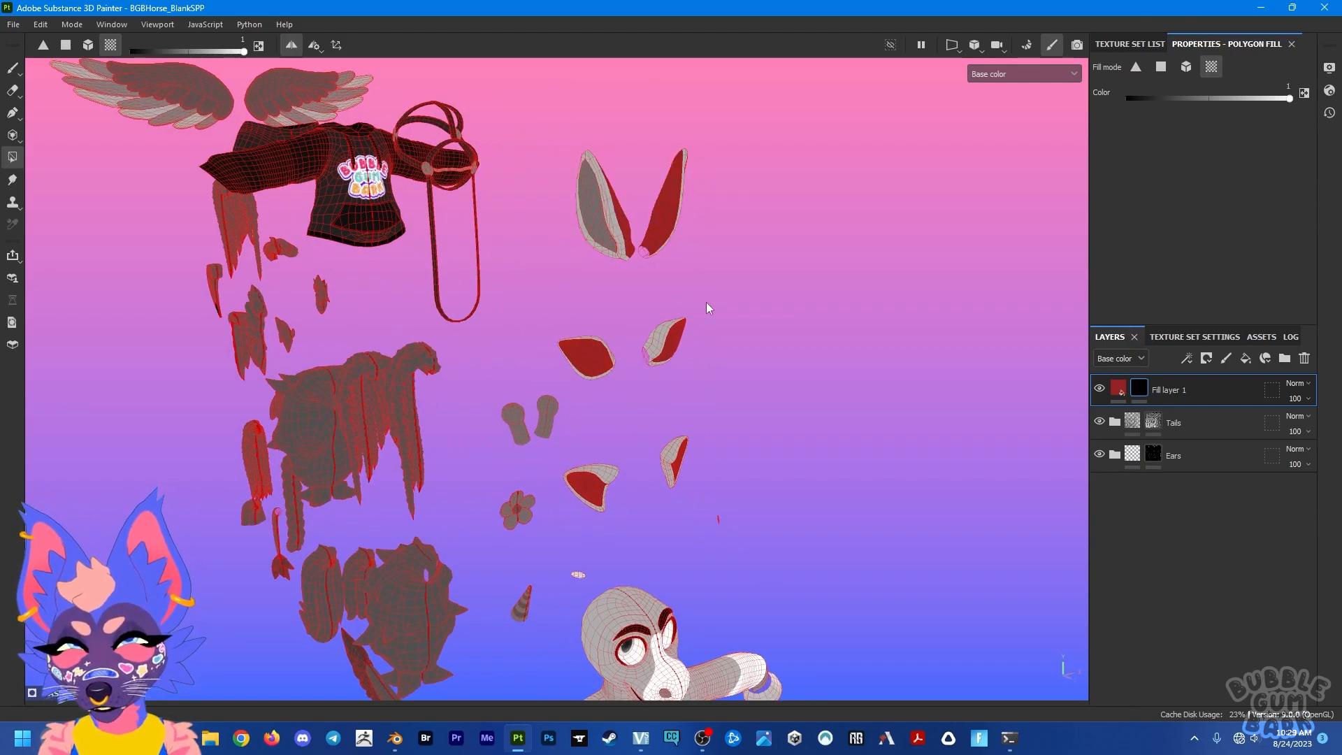
pyautogui.click(614, 228)
pyautogui.keyDown('alt'); pyautogui.moveTo(539, 245); pyautogui.dragTo(604, 248); pyautogui.keyUp('alt')
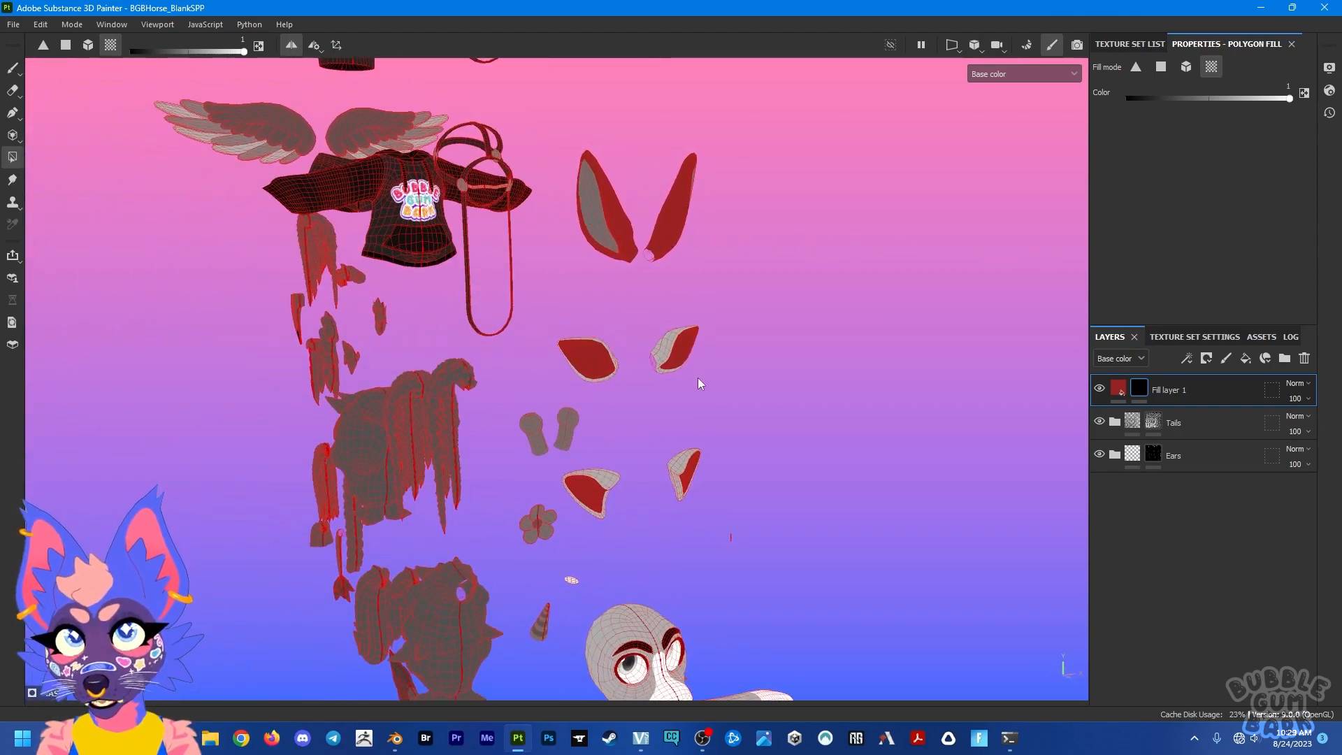
pyautogui.keyDown('alt'); pyautogui.moveTo(697, 372); pyautogui.dragTo(594, 385); pyautogui.keyUp('alt')
pyautogui.scroll(6, 593, 385)
pyautogui.scroll(-8, 689, 317)
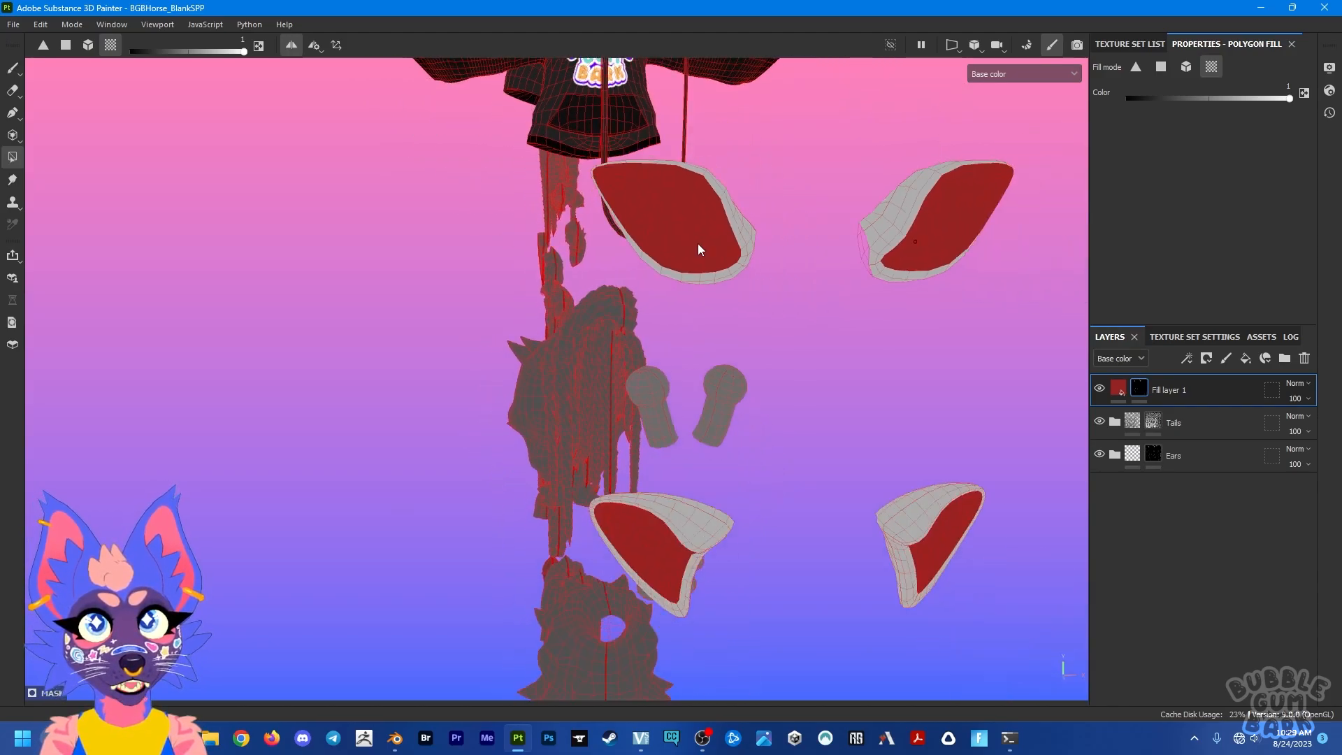
# Step: Show the texture set list, check the UV padding options in the Ears + Tails texture set settings, and inspect the filled ears' edges up close
pyautogui.scroll(-3, 697, 243)
pyautogui.keyDown('alt'); pyautogui.moveTo(697, 243); pyautogui.dragTo(584, 345, button='middle'); pyautogui.keyUp('alt')
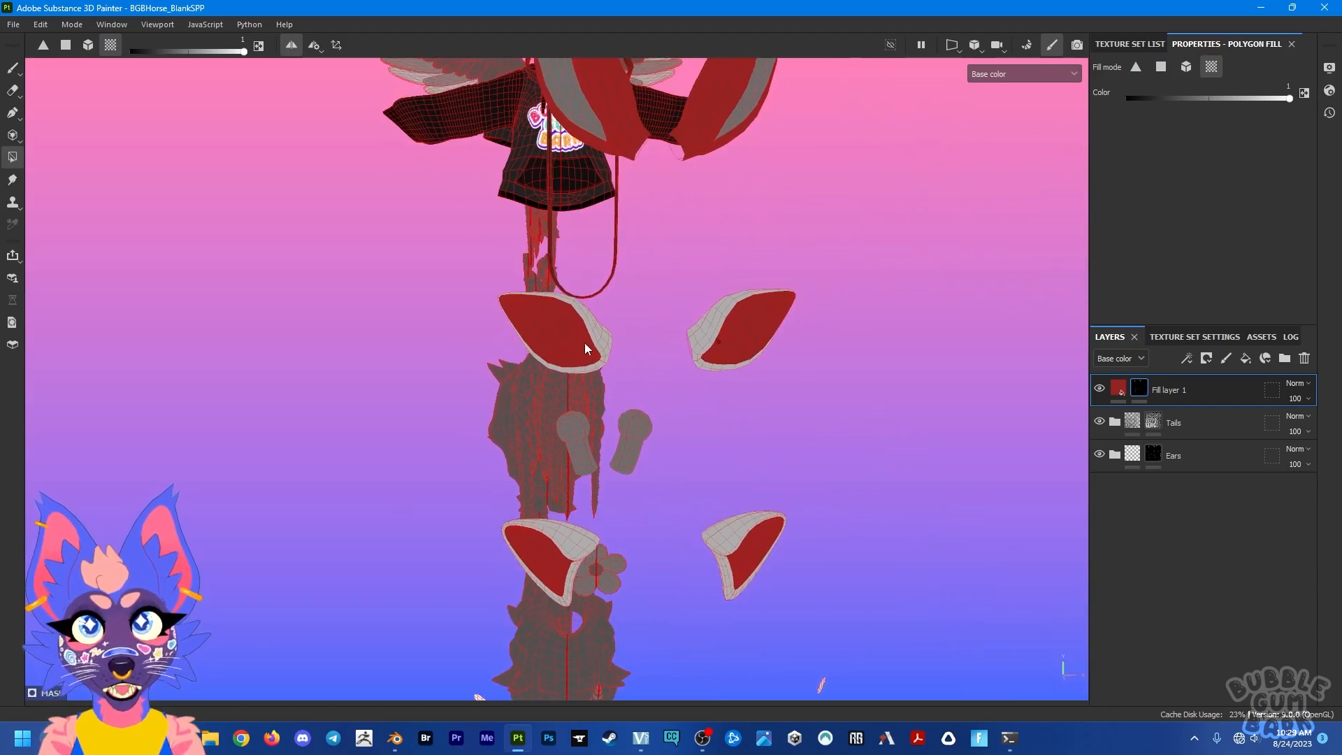
pyautogui.click(1201, 337)
pyautogui.click(1139, 43)
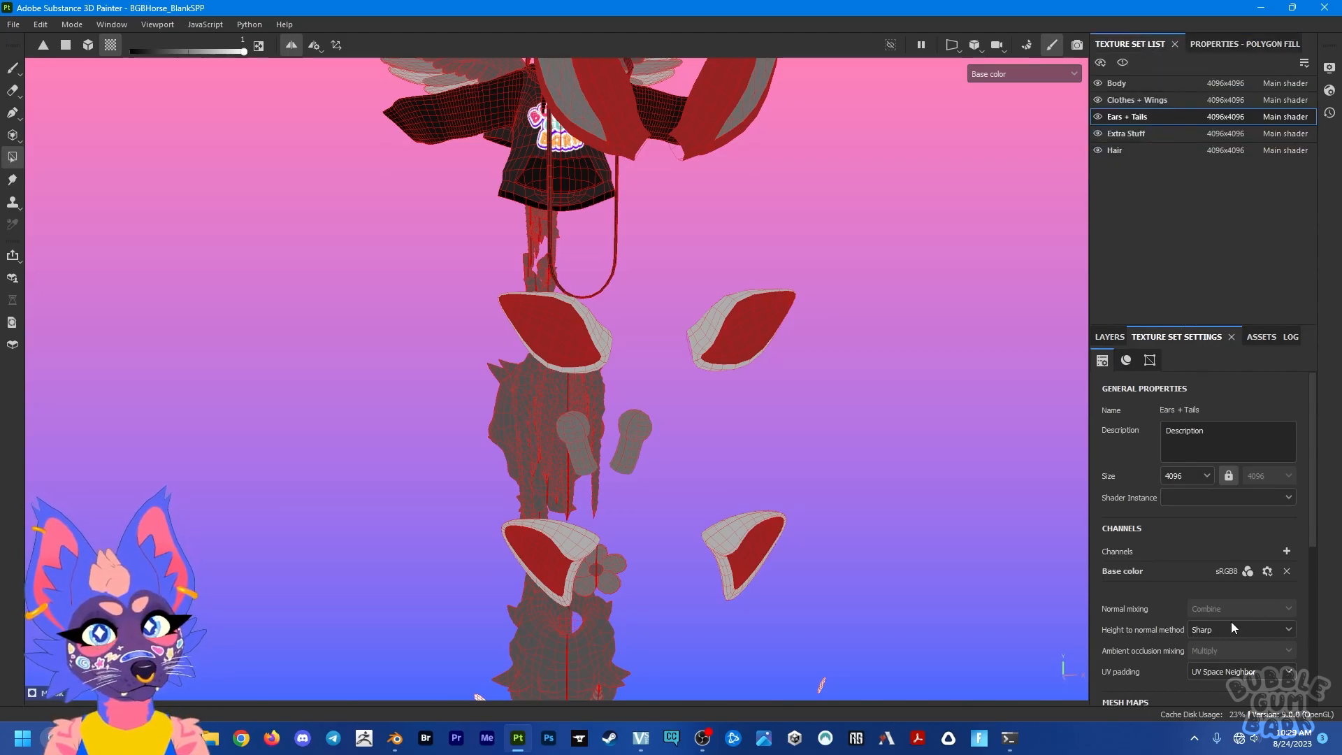
pyautogui.click(1216, 672)
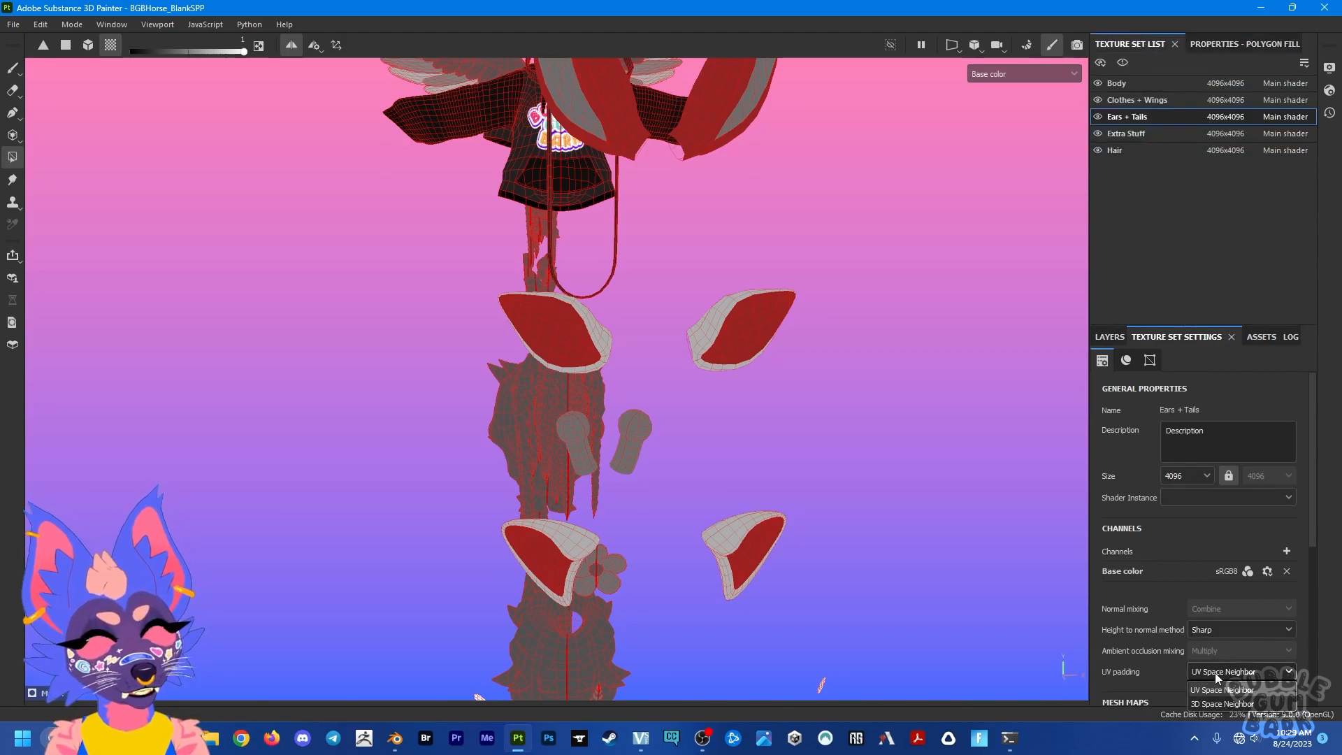
pyautogui.click(1215, 672)
pyautogui.scroll(7, 531, 307)
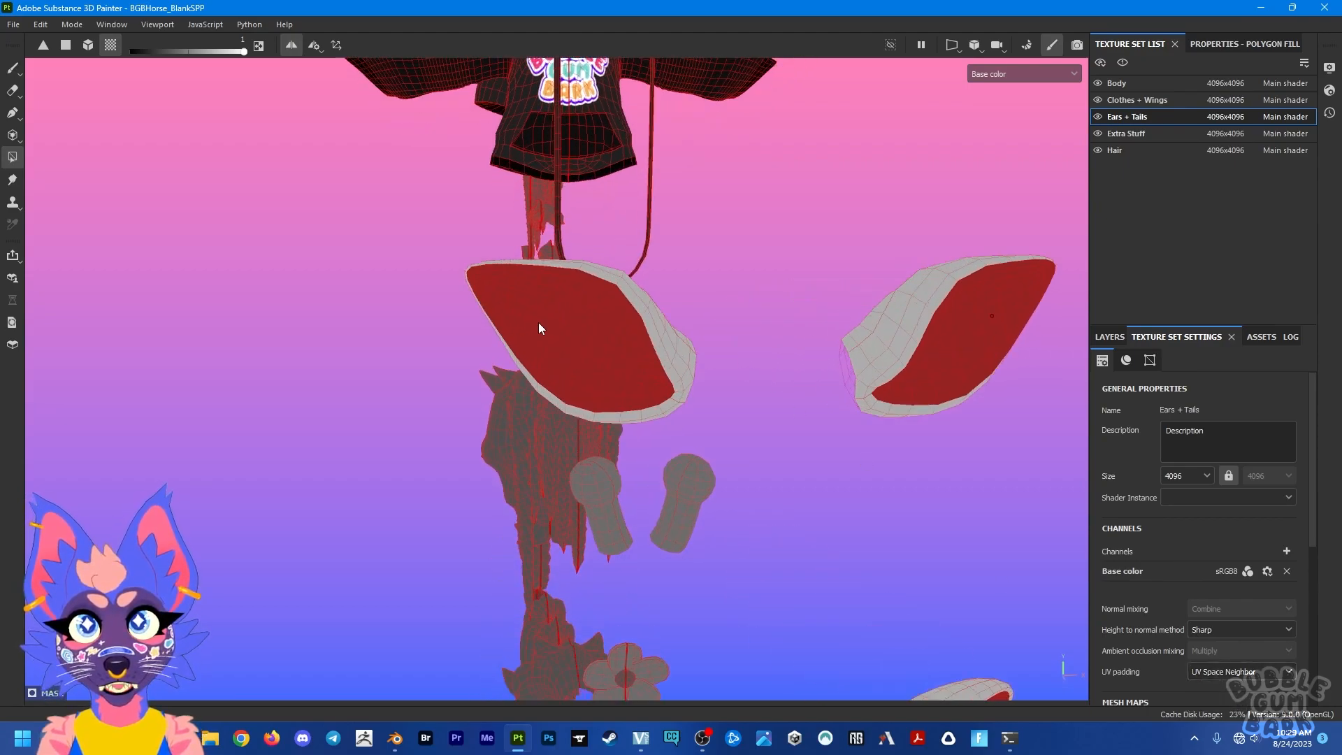
pyautogui.moveTo(791, 328)
pyautogui.keyDown('alt'); pyautogui.mouseDown()
pyautogui.moveTo(669, 350)
pyautogui.moveTo(778, 421)
pyautogui.moveTo(804, 307)
pyautogui.mouseUp(); pyautogui.keyUp('alt')
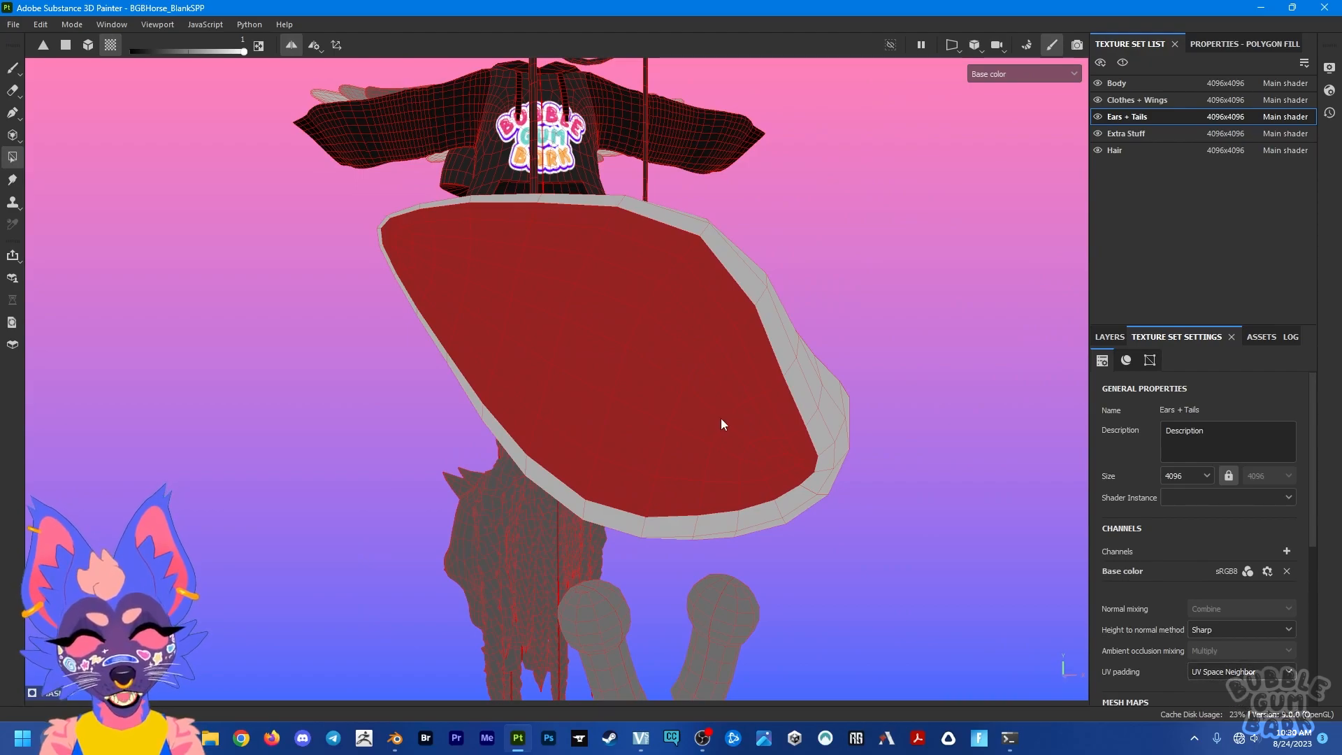
pyautogui.scroll(-5, 721, 422)
pyautogui.keyDown('alt'); pyautogui.moveTo(719, 422); pyautogui.dragTo(701, 444); pyautogui.keyUp('alt')
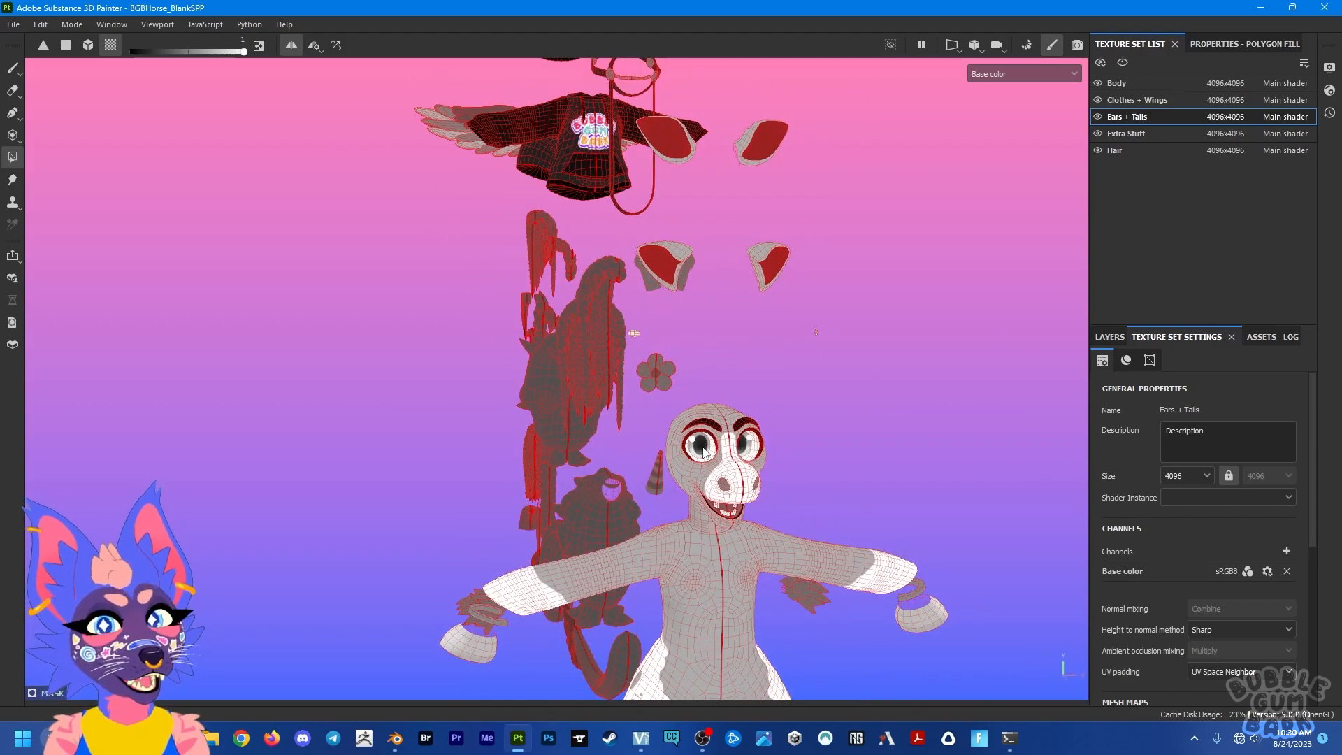